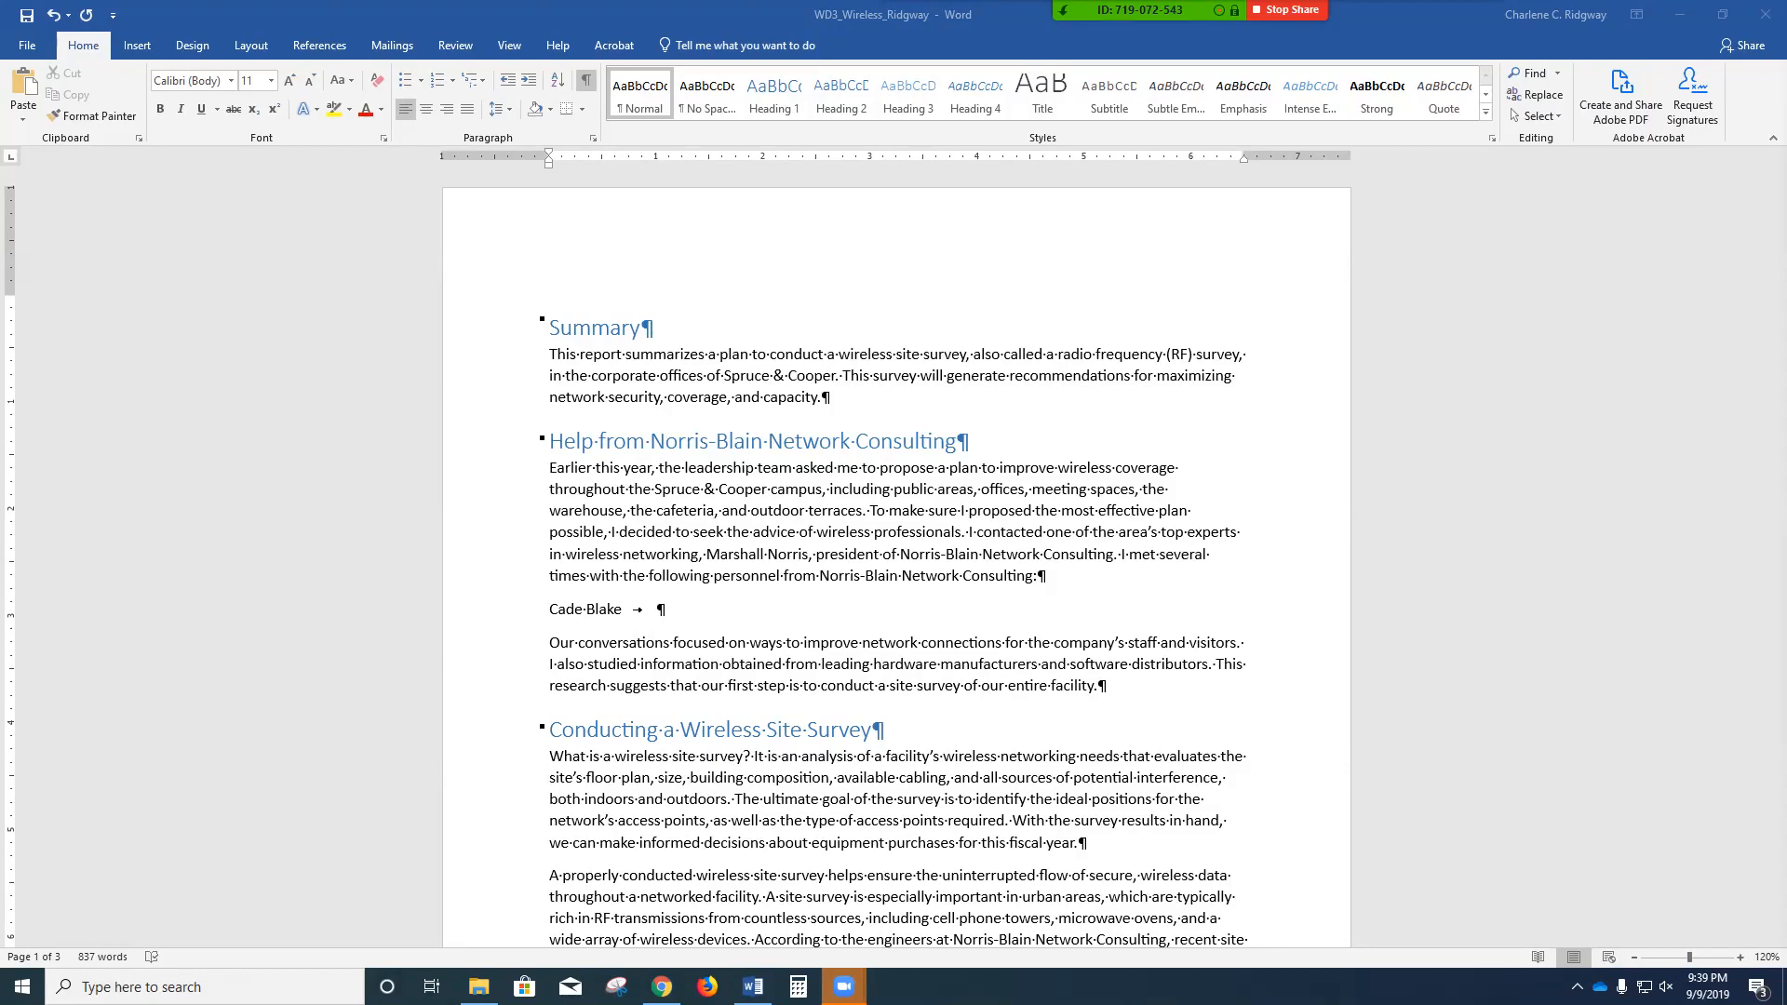
# - Review the tab stop settings for the personnel line in the Norris-Blain section without changing them
pyautogui.click(592, 138)
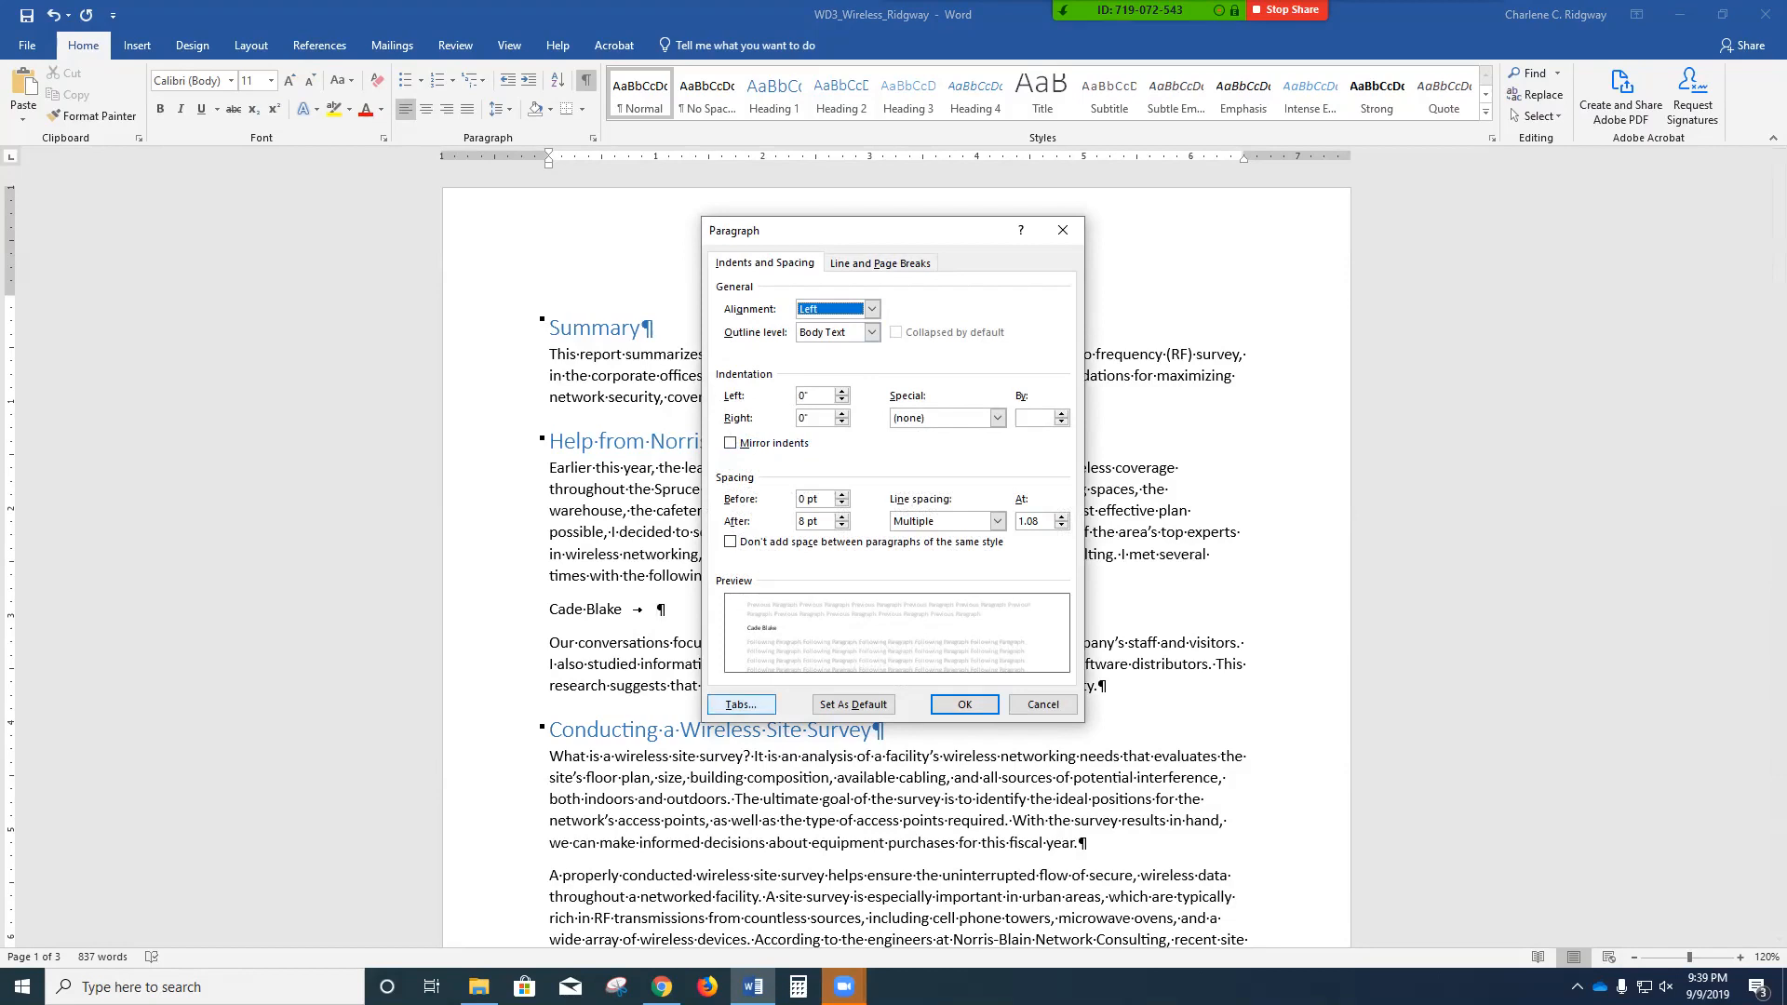
pyautogui.click(740, 704)
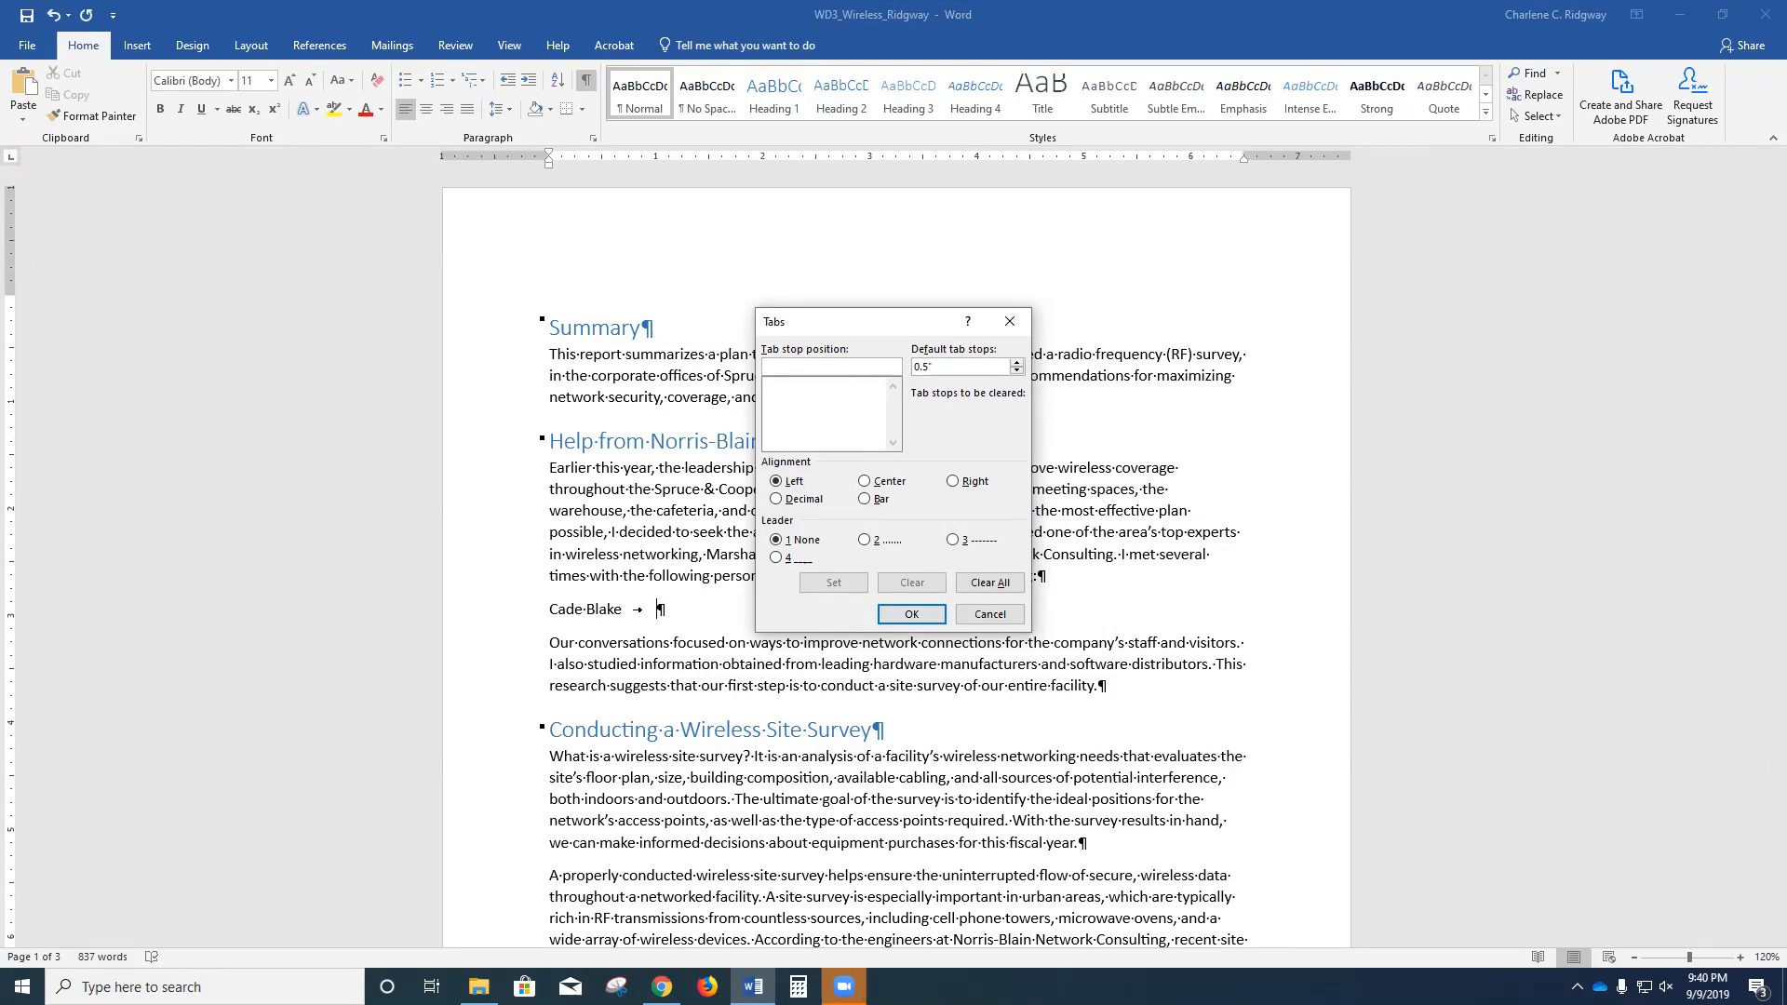
pyautogui.click(990, 614)
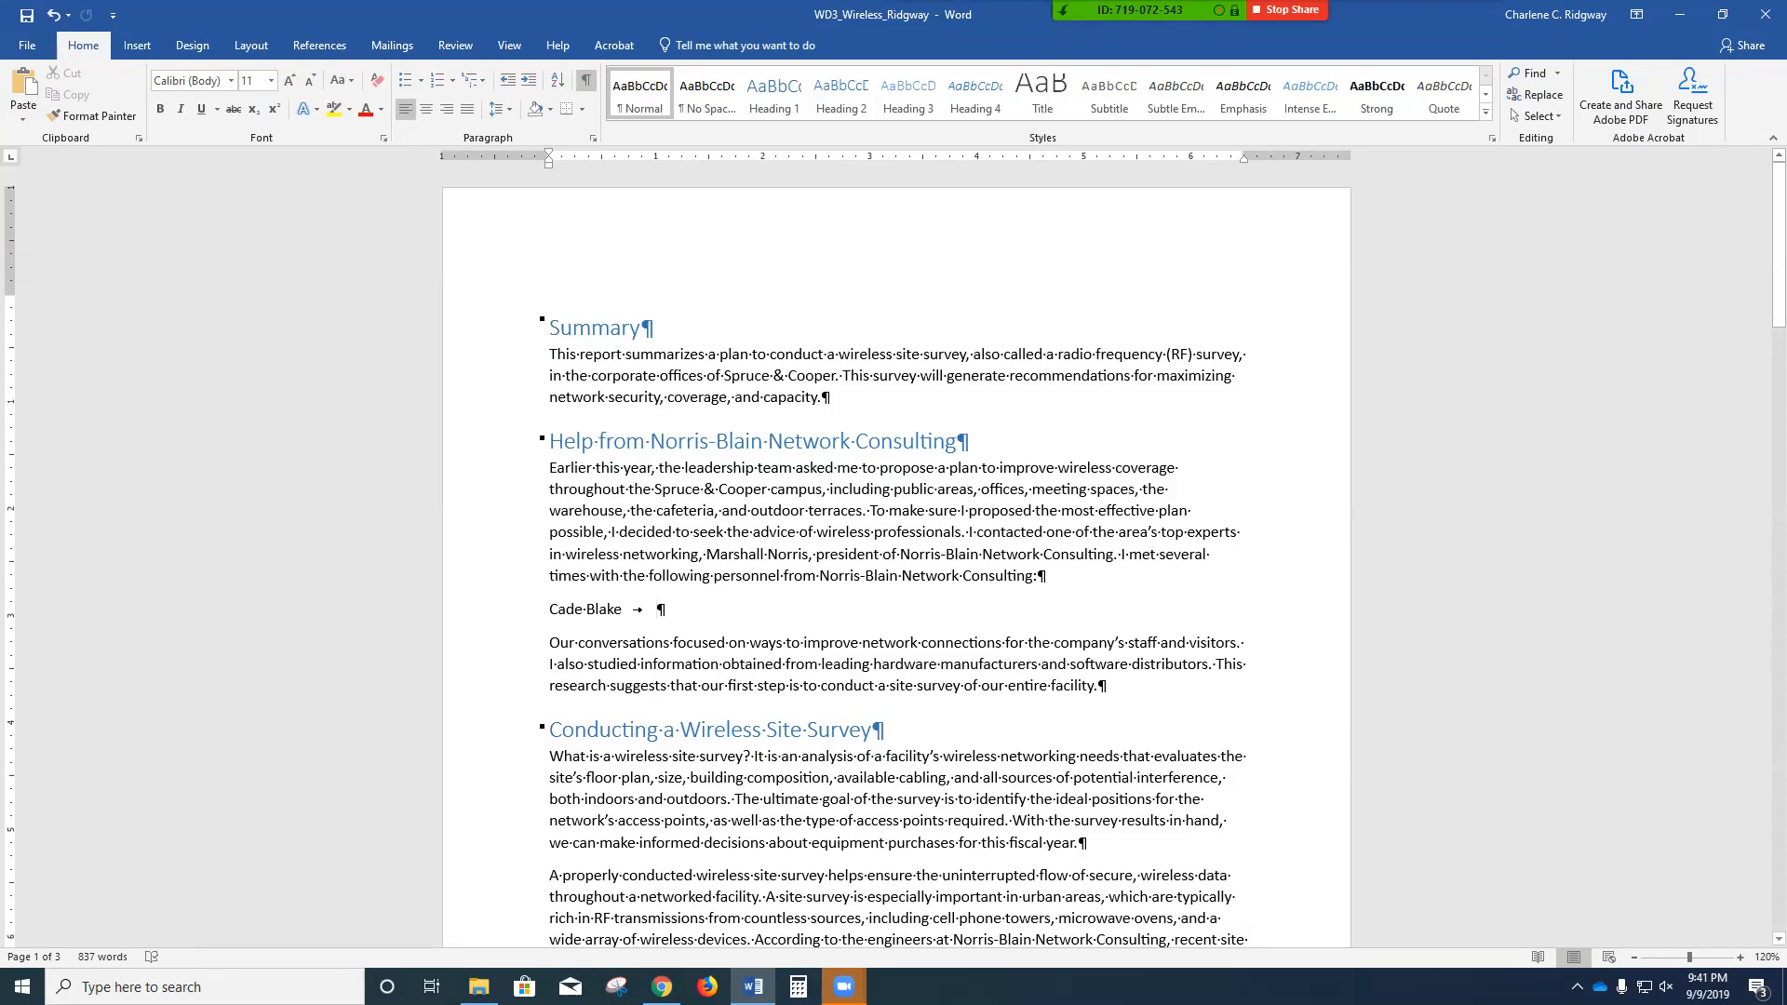
# - Add a tab and the title "Senior Cosultant" after the first person's name in the personnel list
pyautogui.hotkey('ctrl', 'z')
pyautogui.press('Tab')
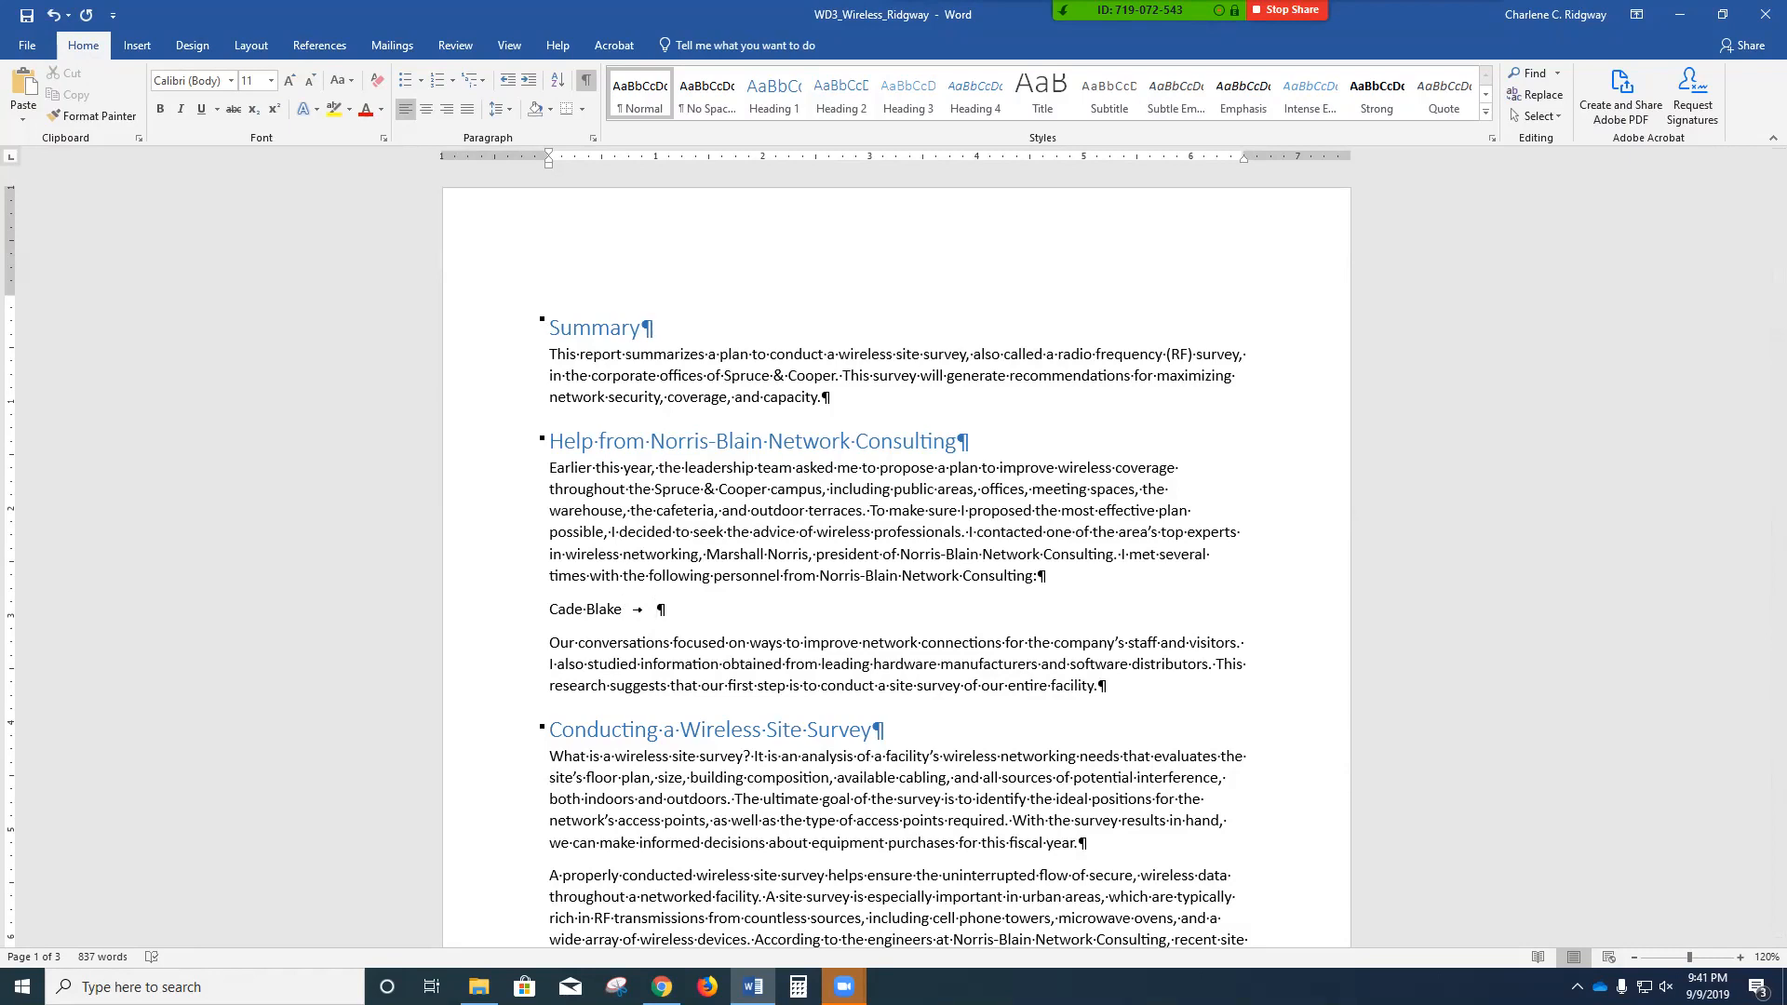
pyautogui.press('BackSpace')
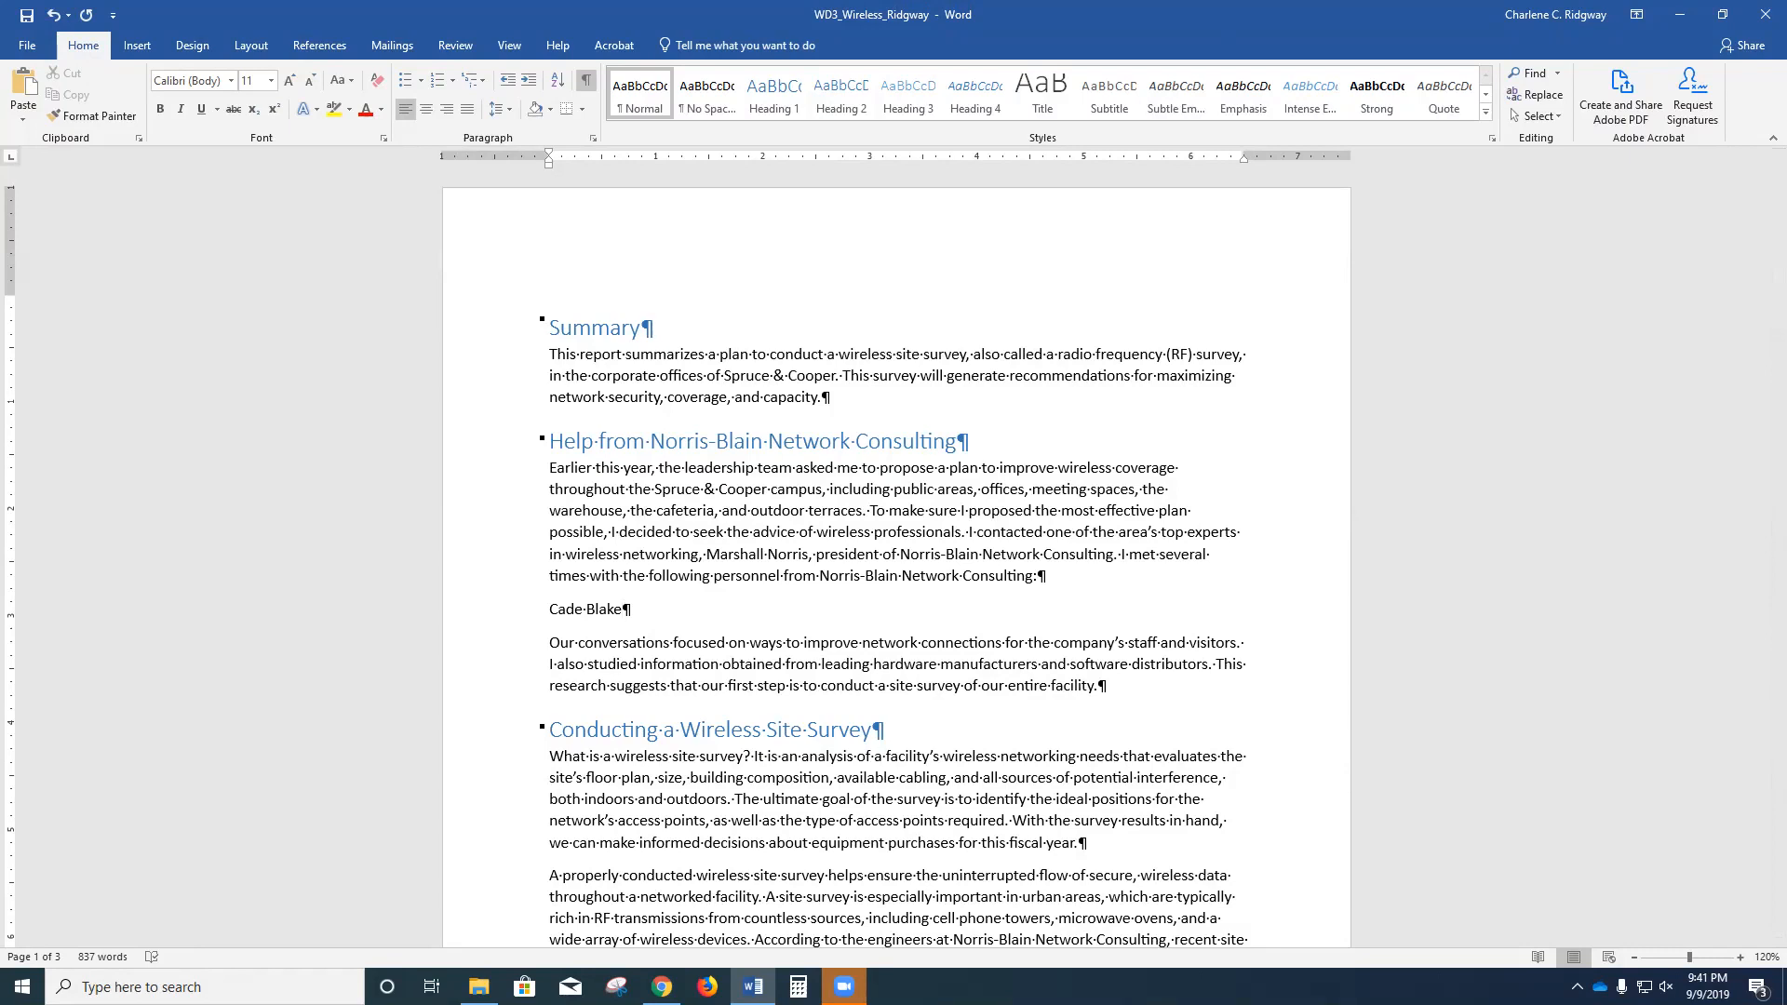
pyautogui.press('Tab')
pyautogui.write('Senior Cosultant')
# - Add a second personnel line with the person's name, a tab and "Senior Consultant", and correct the misspelled "Cosultant" in the first line
pyautogui.press('Return')
pyautogui.write('Sa')
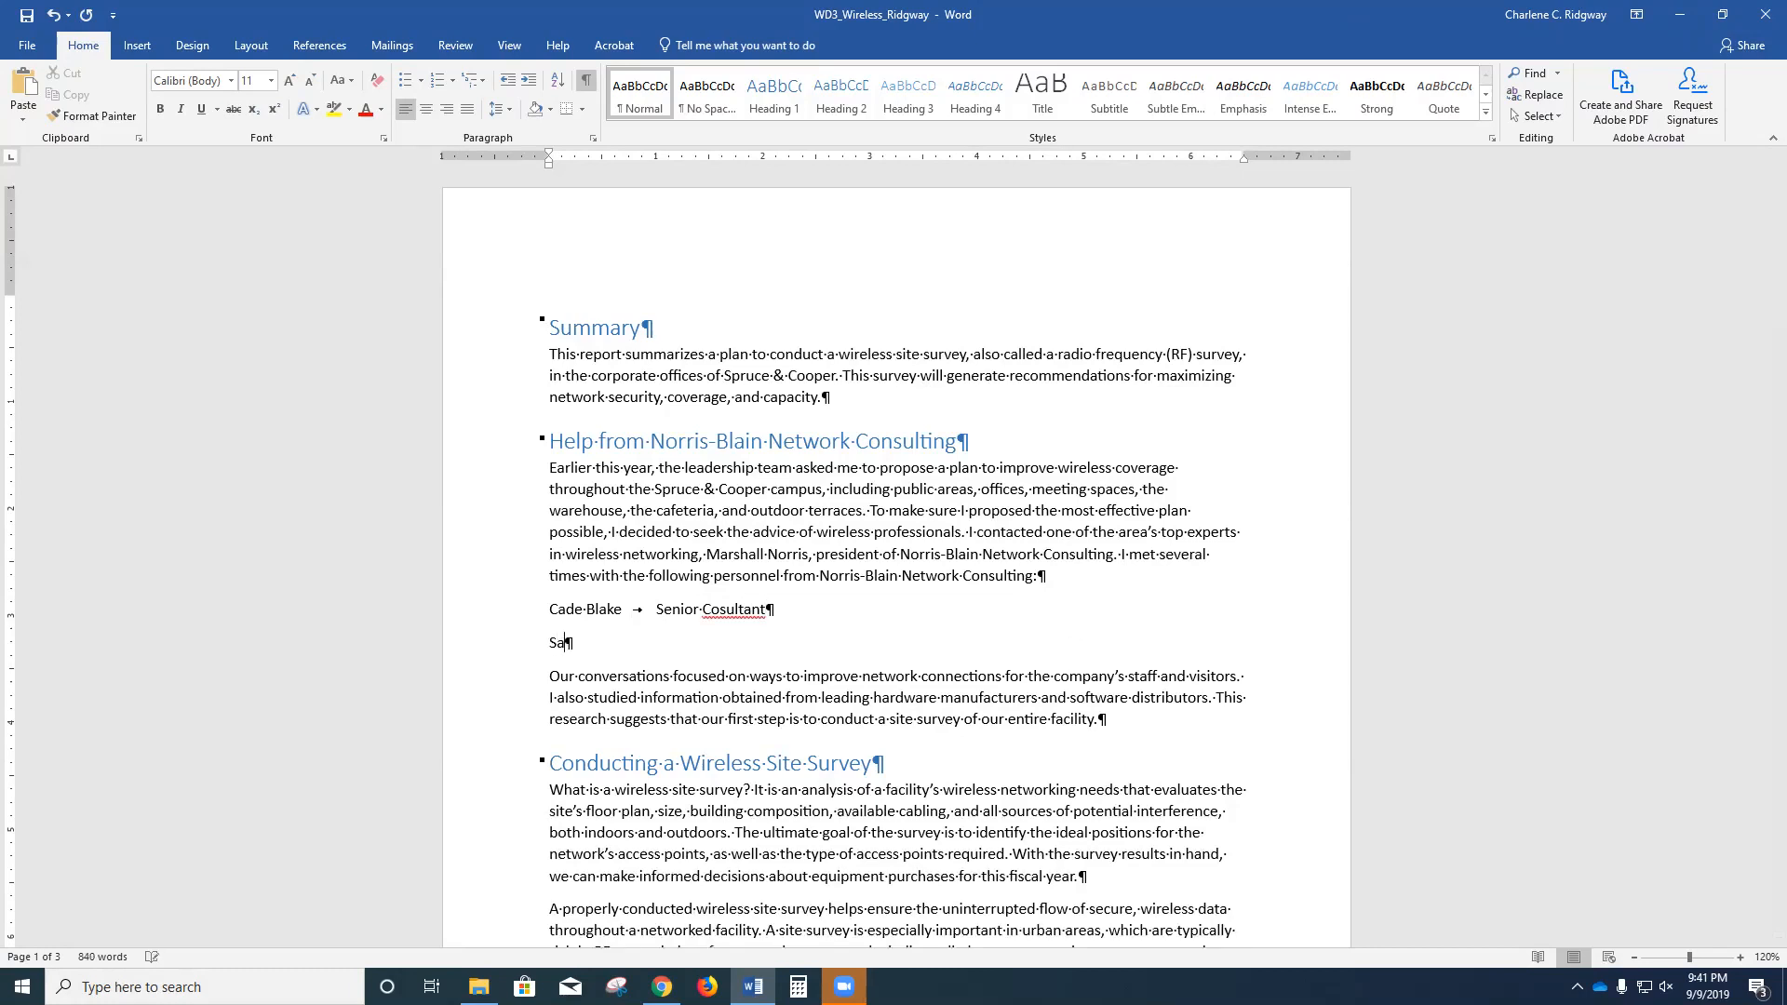
pyautogui.write('muel J. Iglesias')
pyautogui.press('Tab')
pyautogui.write('Senior Consultant')
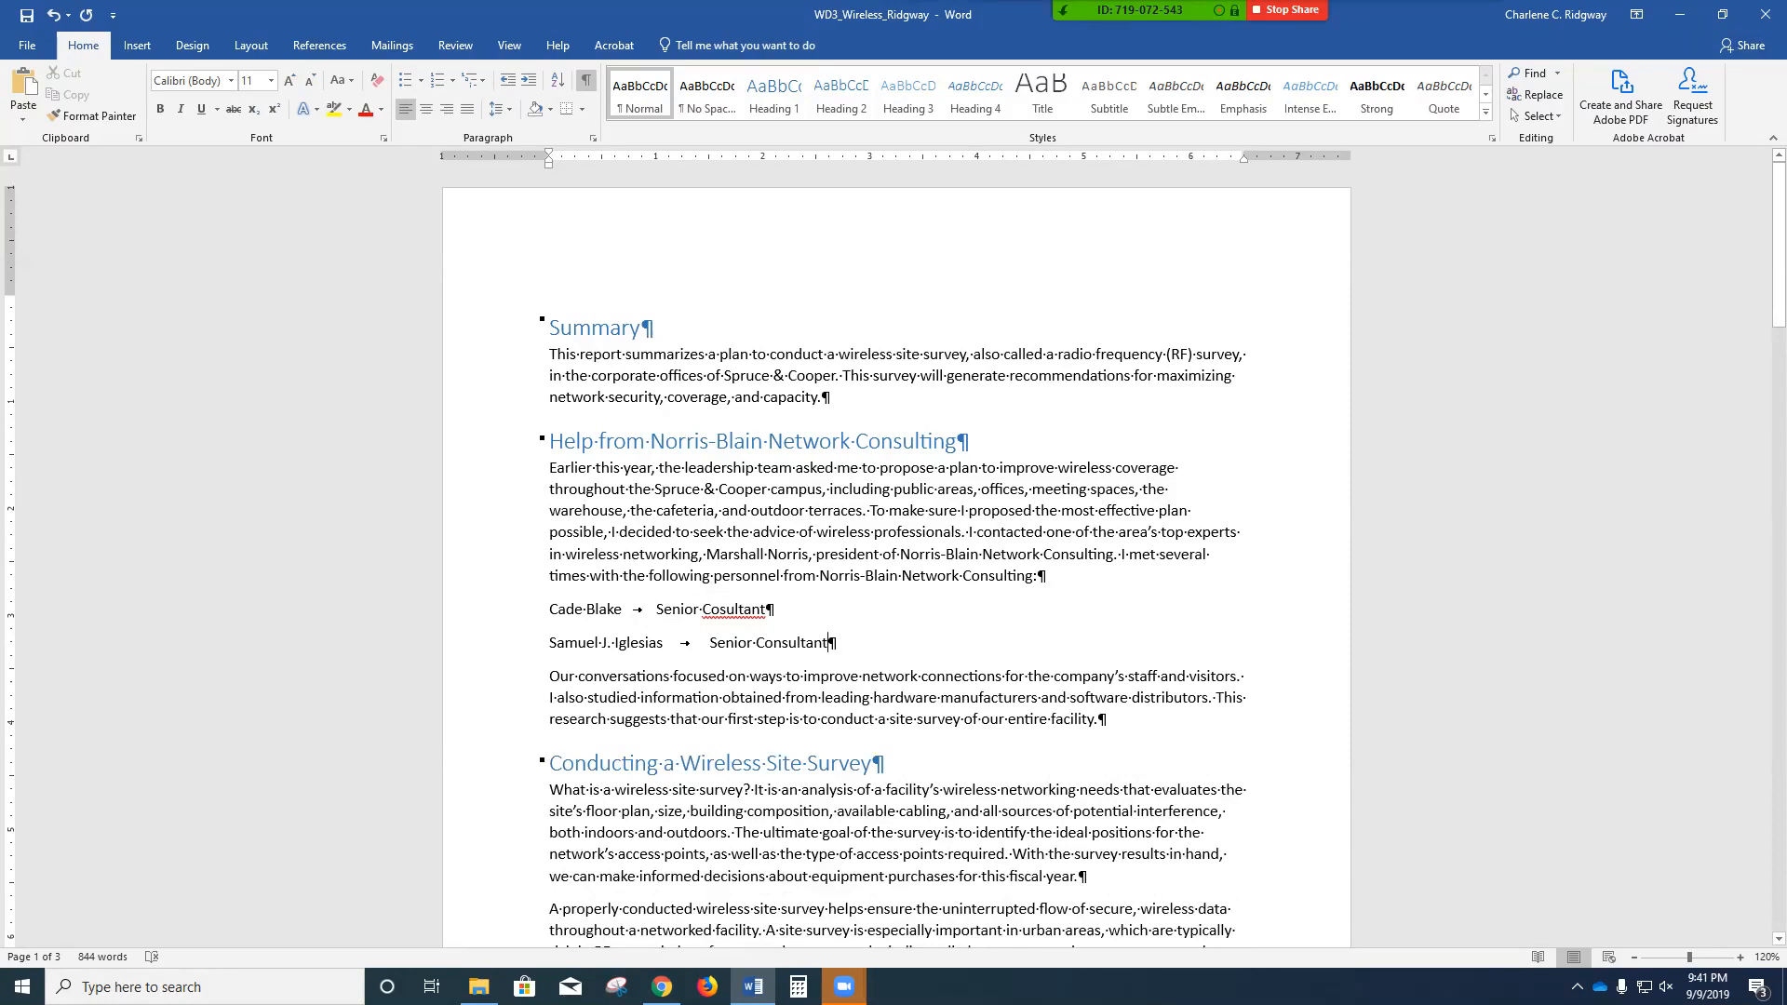
pyautogui.rightClick(735, 609)
pyautogui.click(652, 631)
# - Add a third personnel line with the person's full name, a tab and the title "Project Manager"
pyautogui.press('Return')
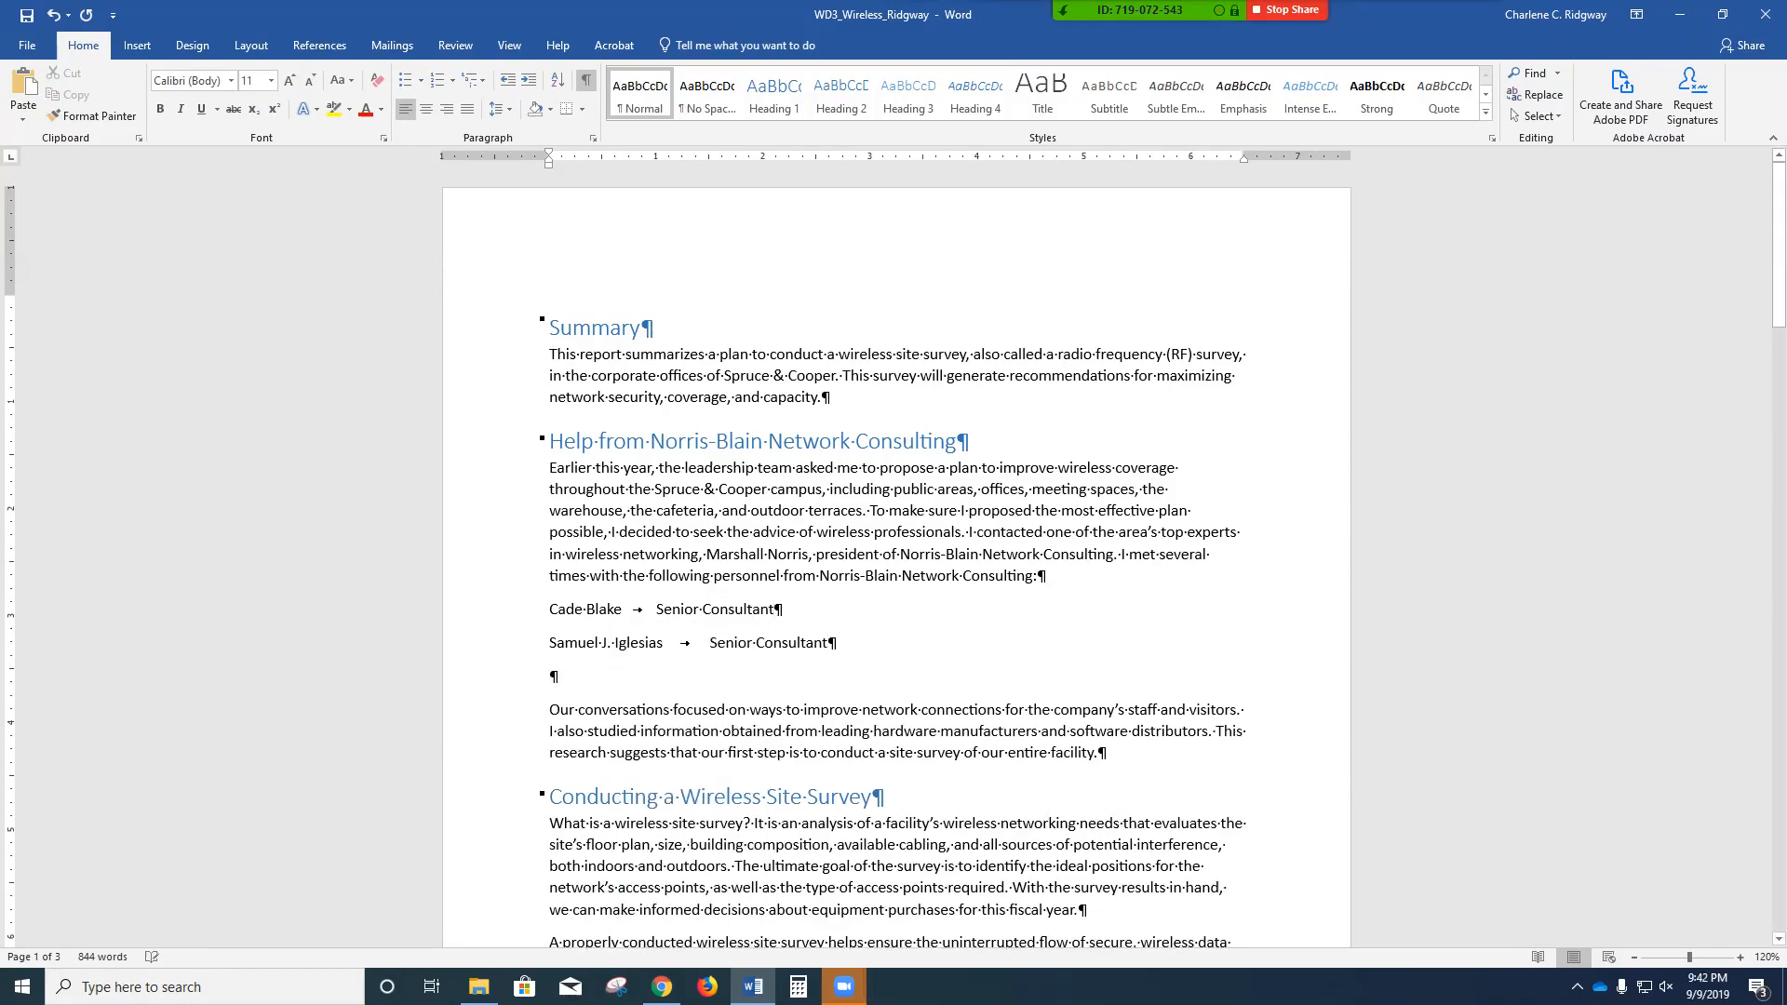
pyautogui.write('B')
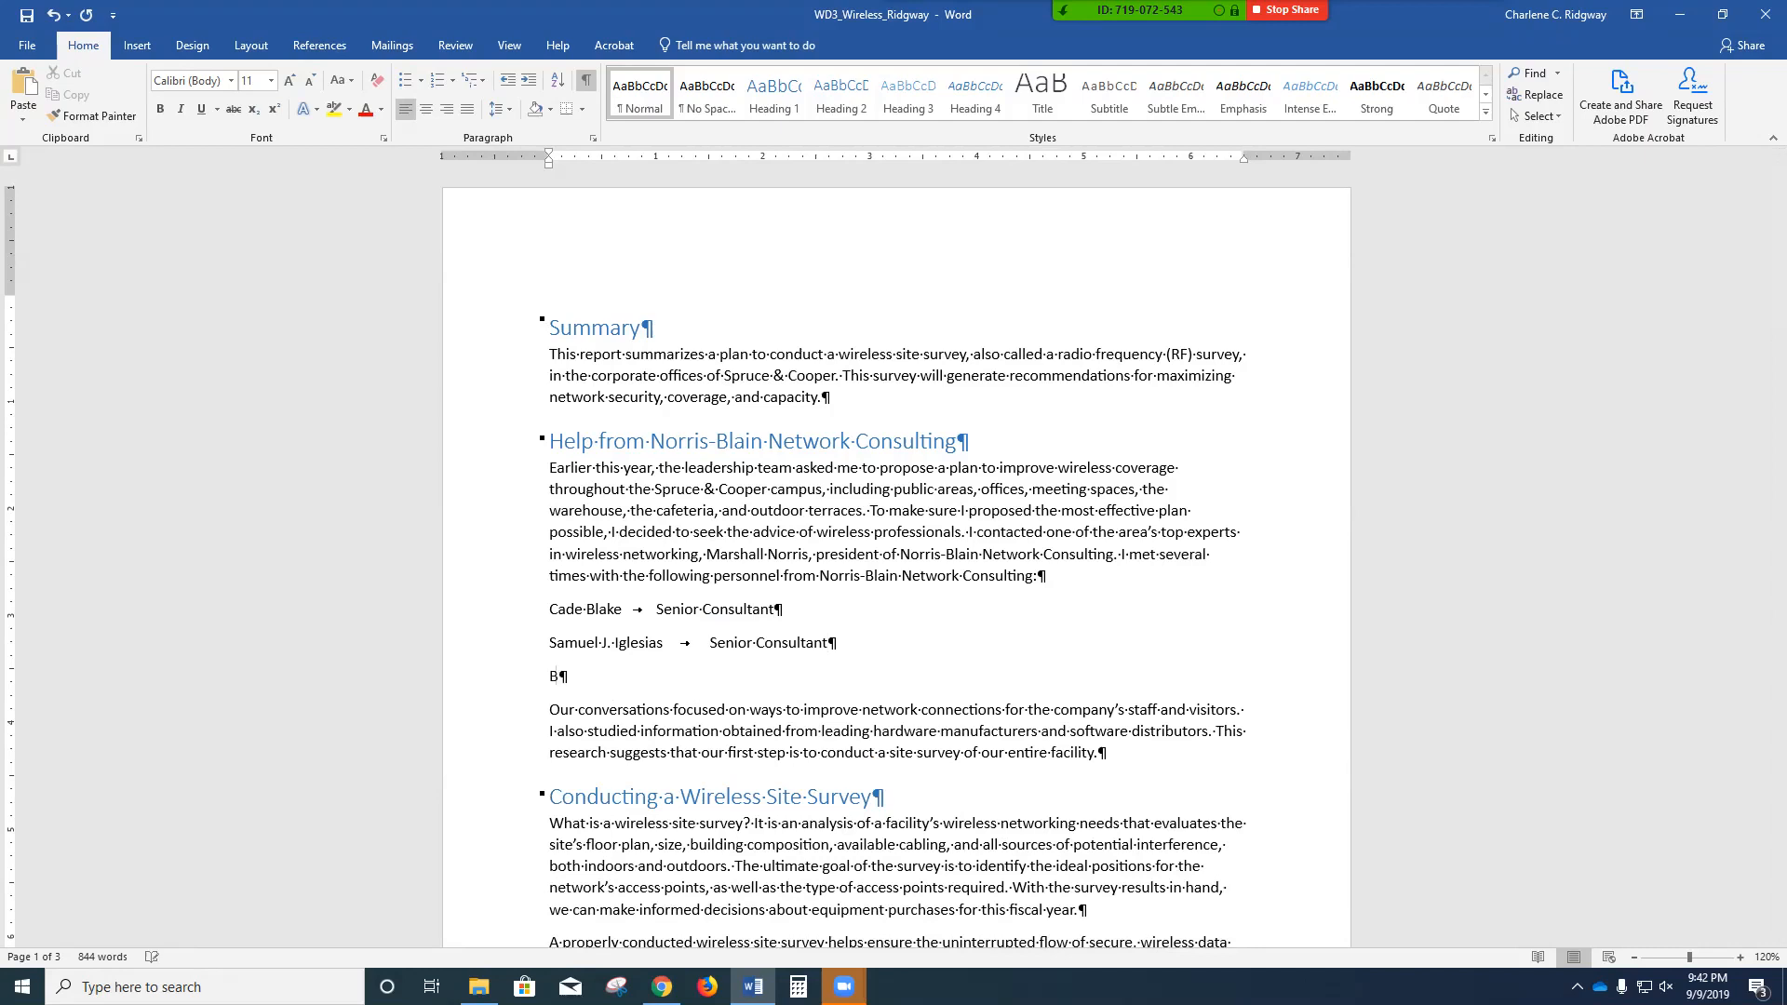
pyautogui.write('everly Sheffield McCoy')
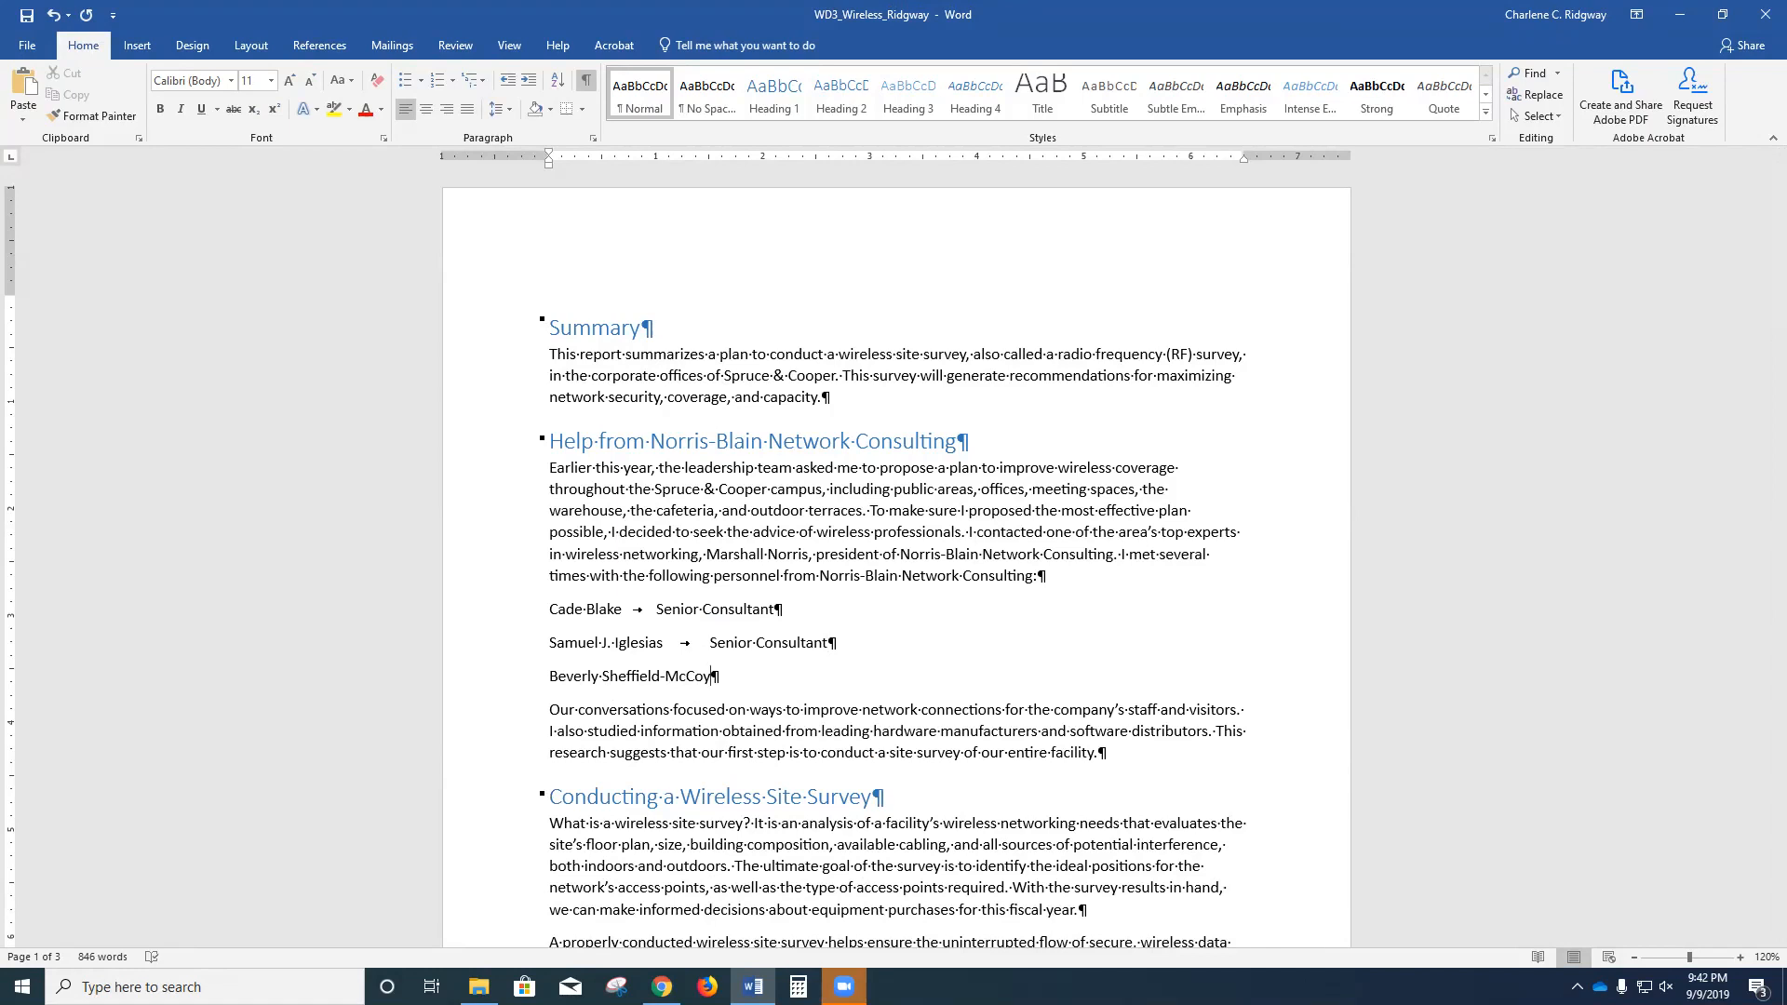
pyautogui.press('Tab')
pyautogui.write('Project Manager')
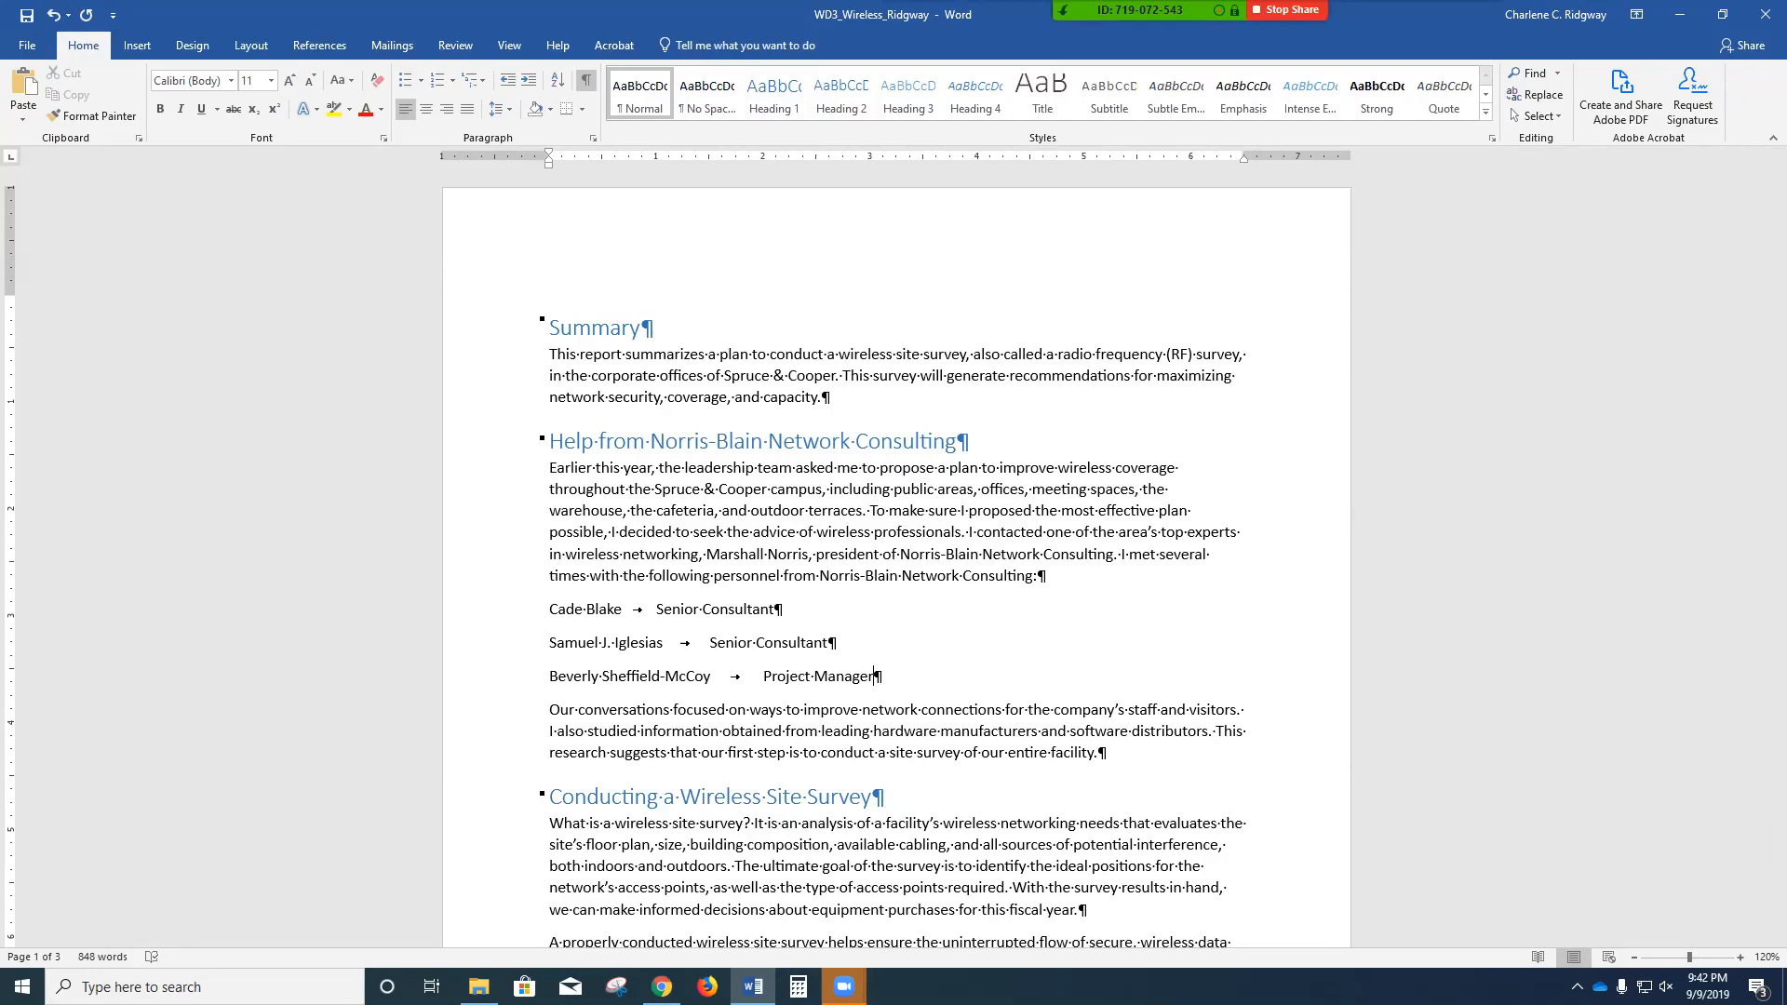
# - Set a left tab stop at 2.5 inches for the three personnel lines and remove the space after the first two
pyautogui.moveTo(514, 611); pyautogui.dragTo(513, 680)
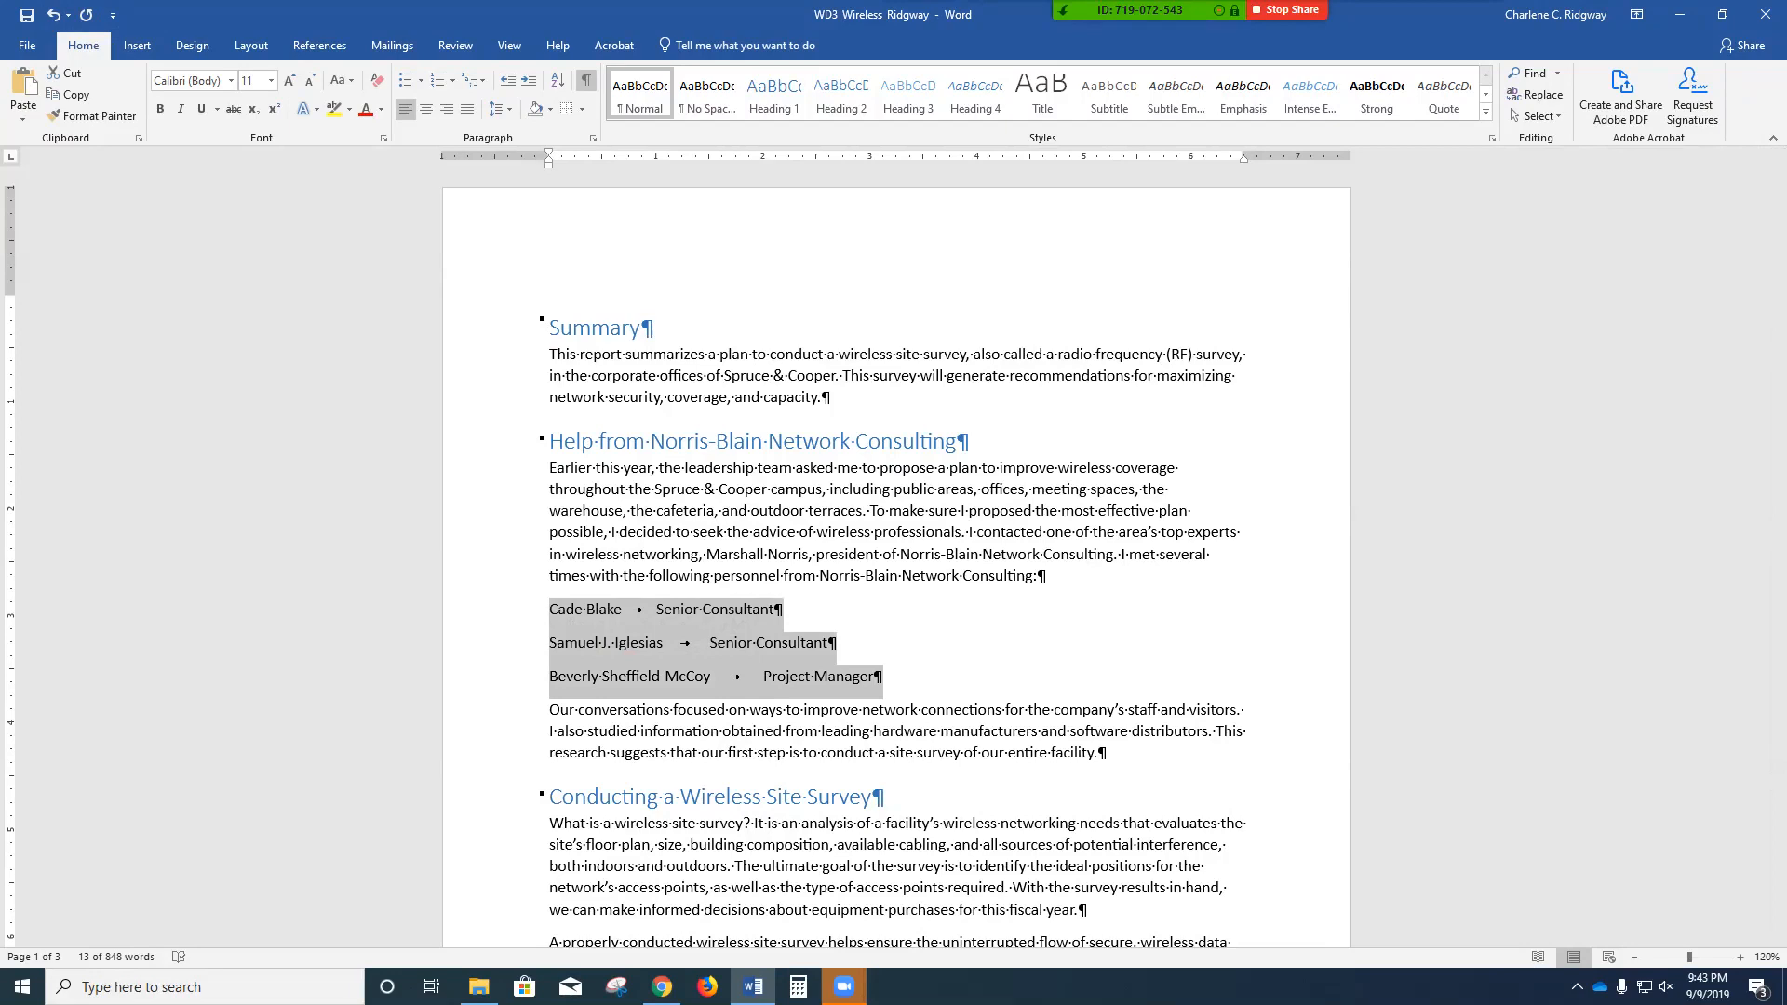
pyautogui.click(818, 159)
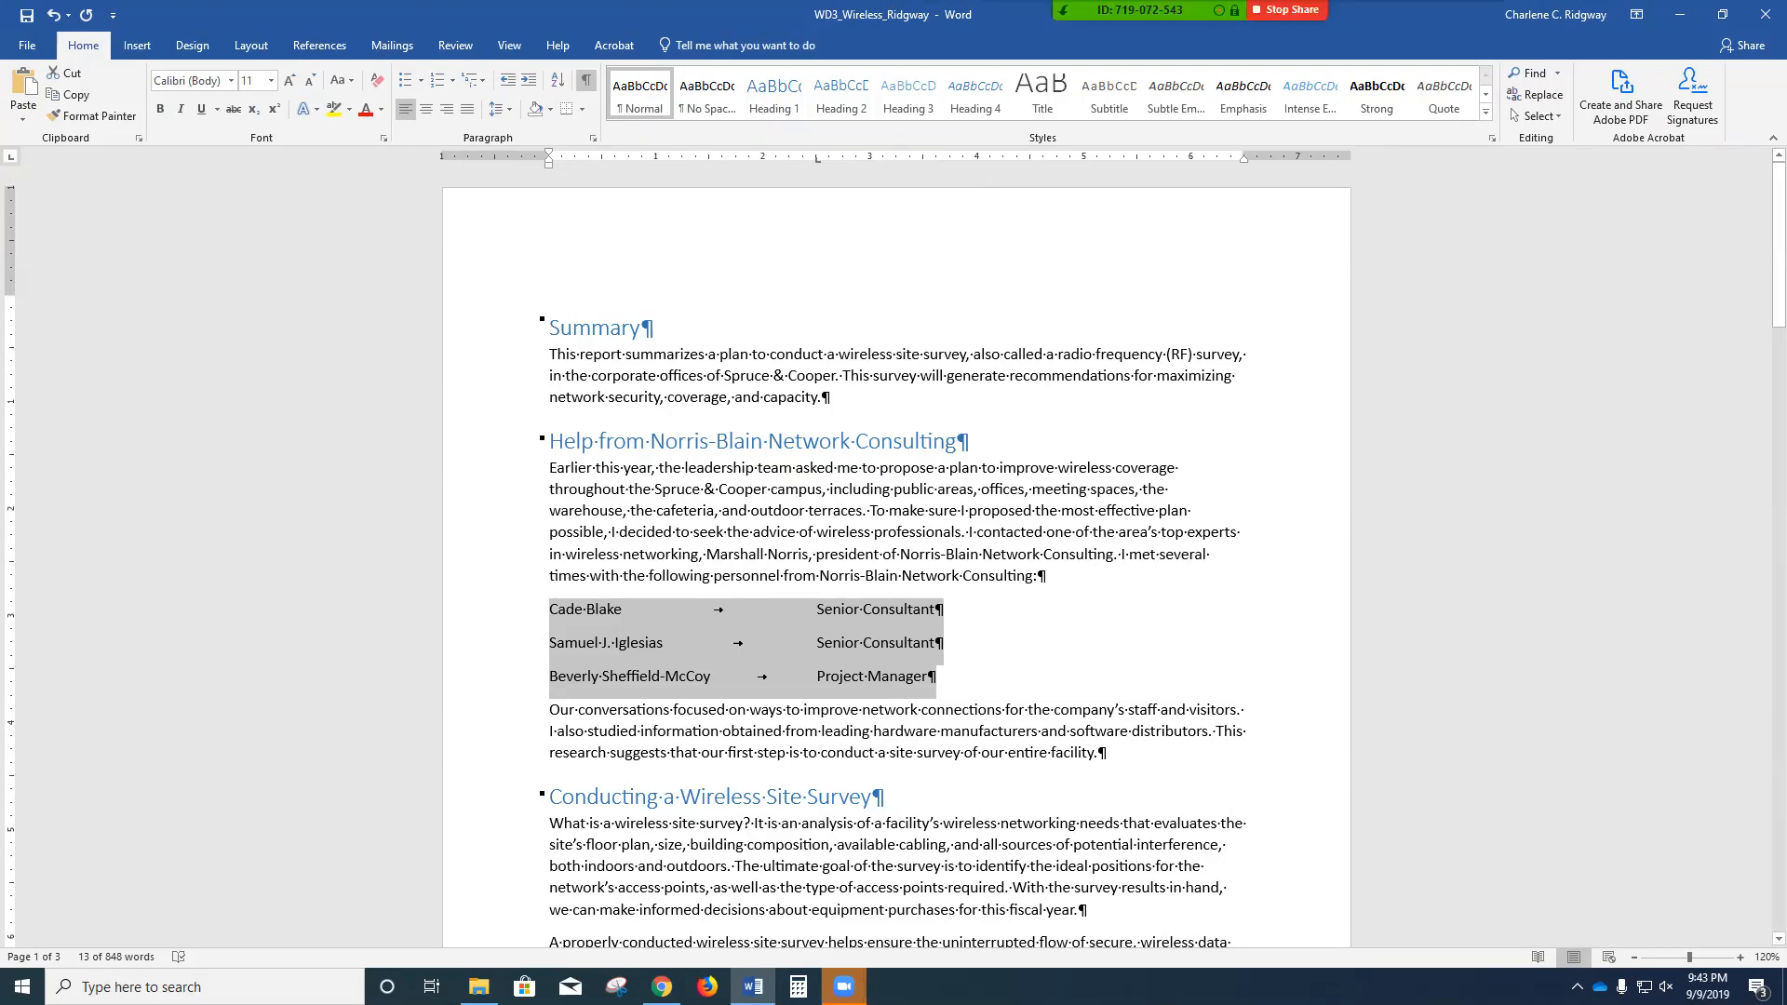
pyautogui.click(521, 609)
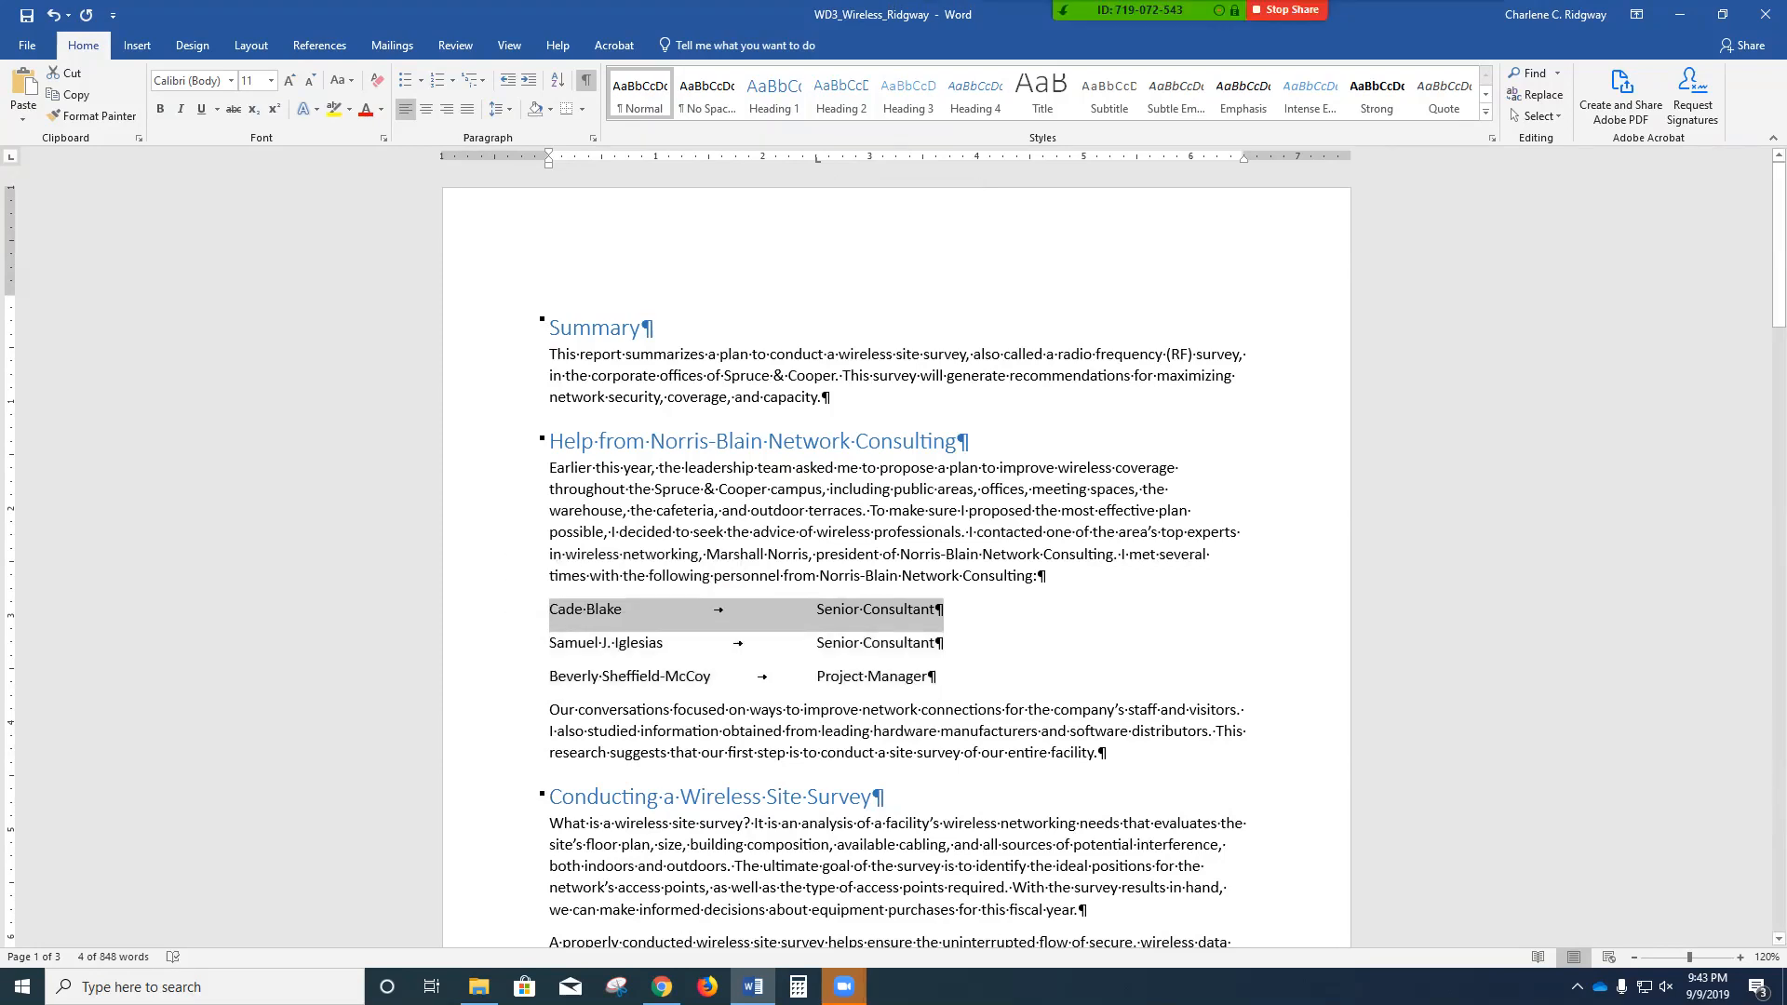
pyautogui.click(935, 642)
pyautogui.keyDown('shift'); pyautogui.click(521, 608); pyautogui.keyUp('shift')
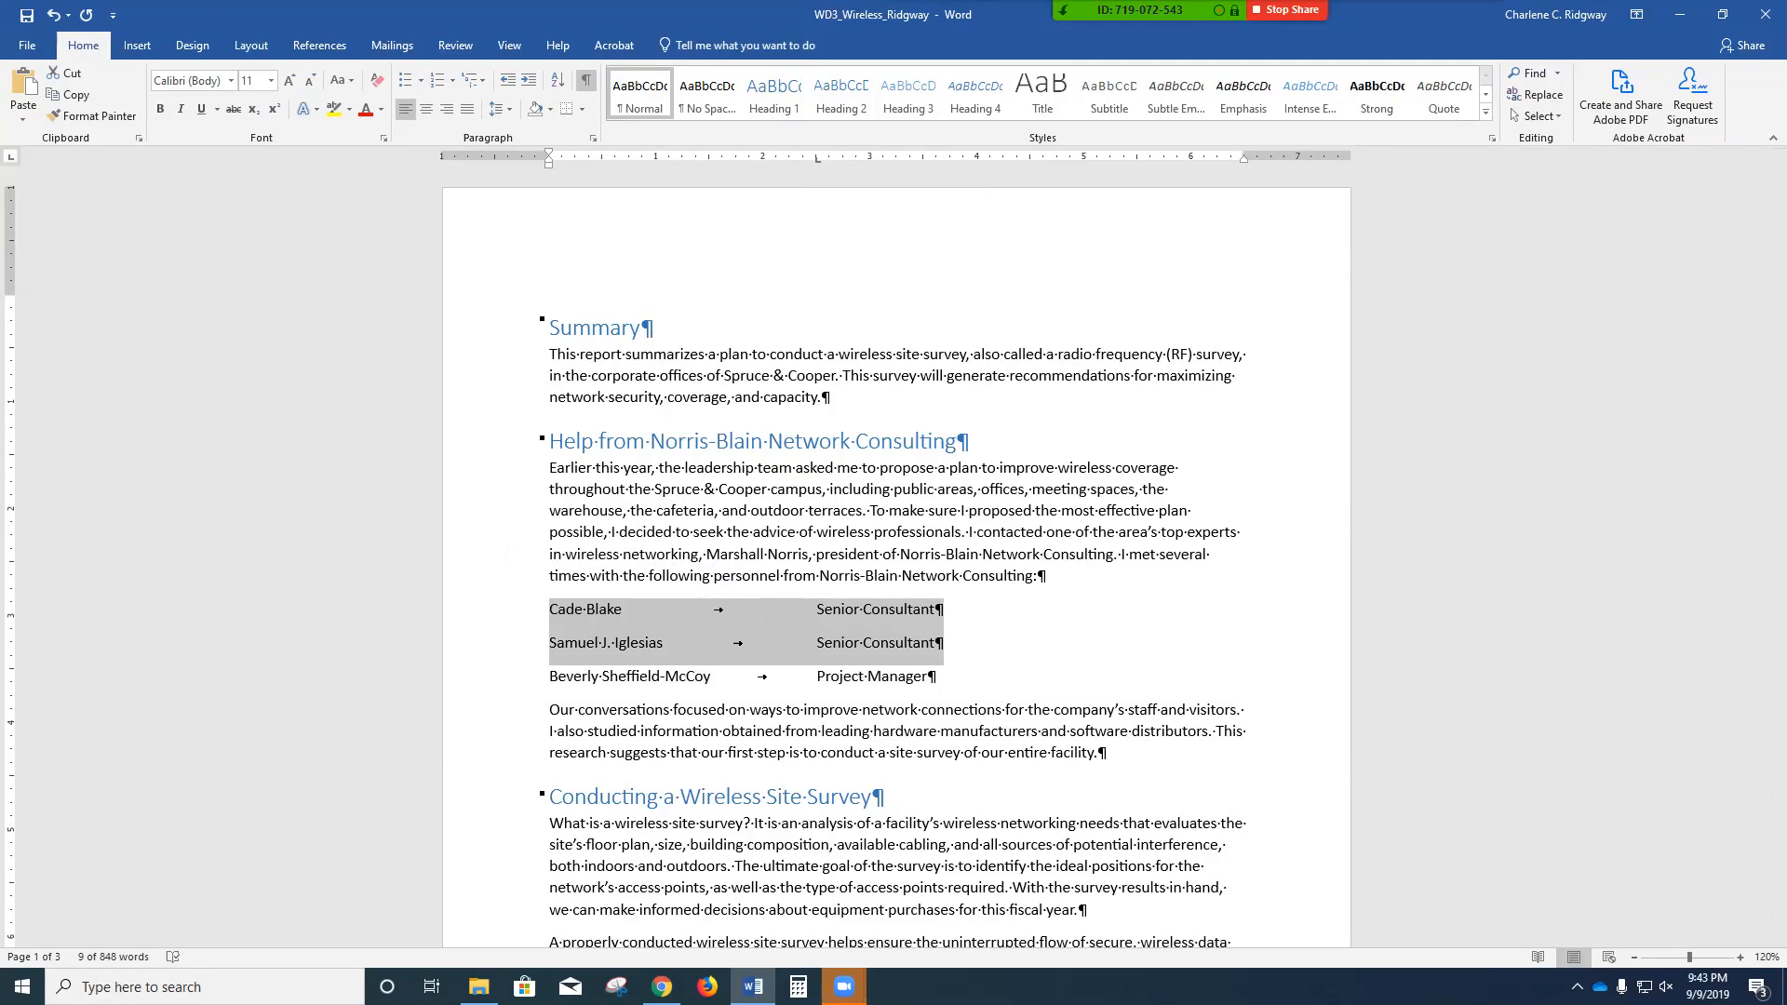
pyautogui.click(500, 109)
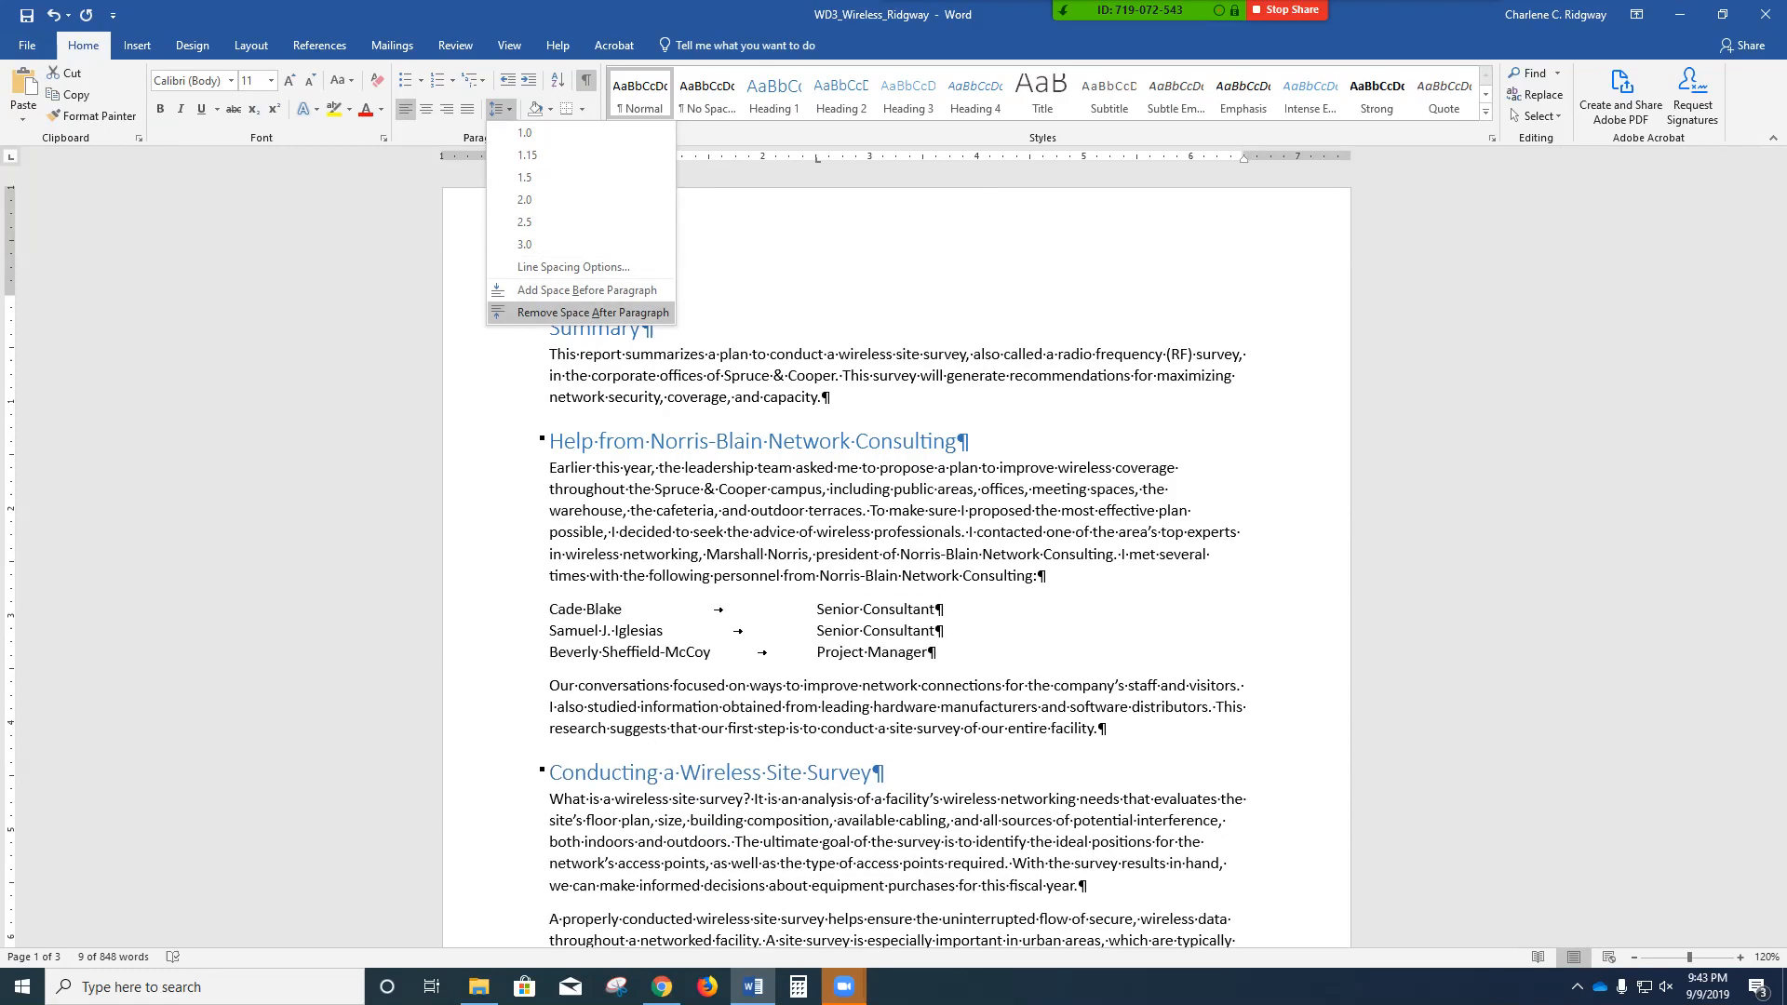
pyautogui.click(593, 313)
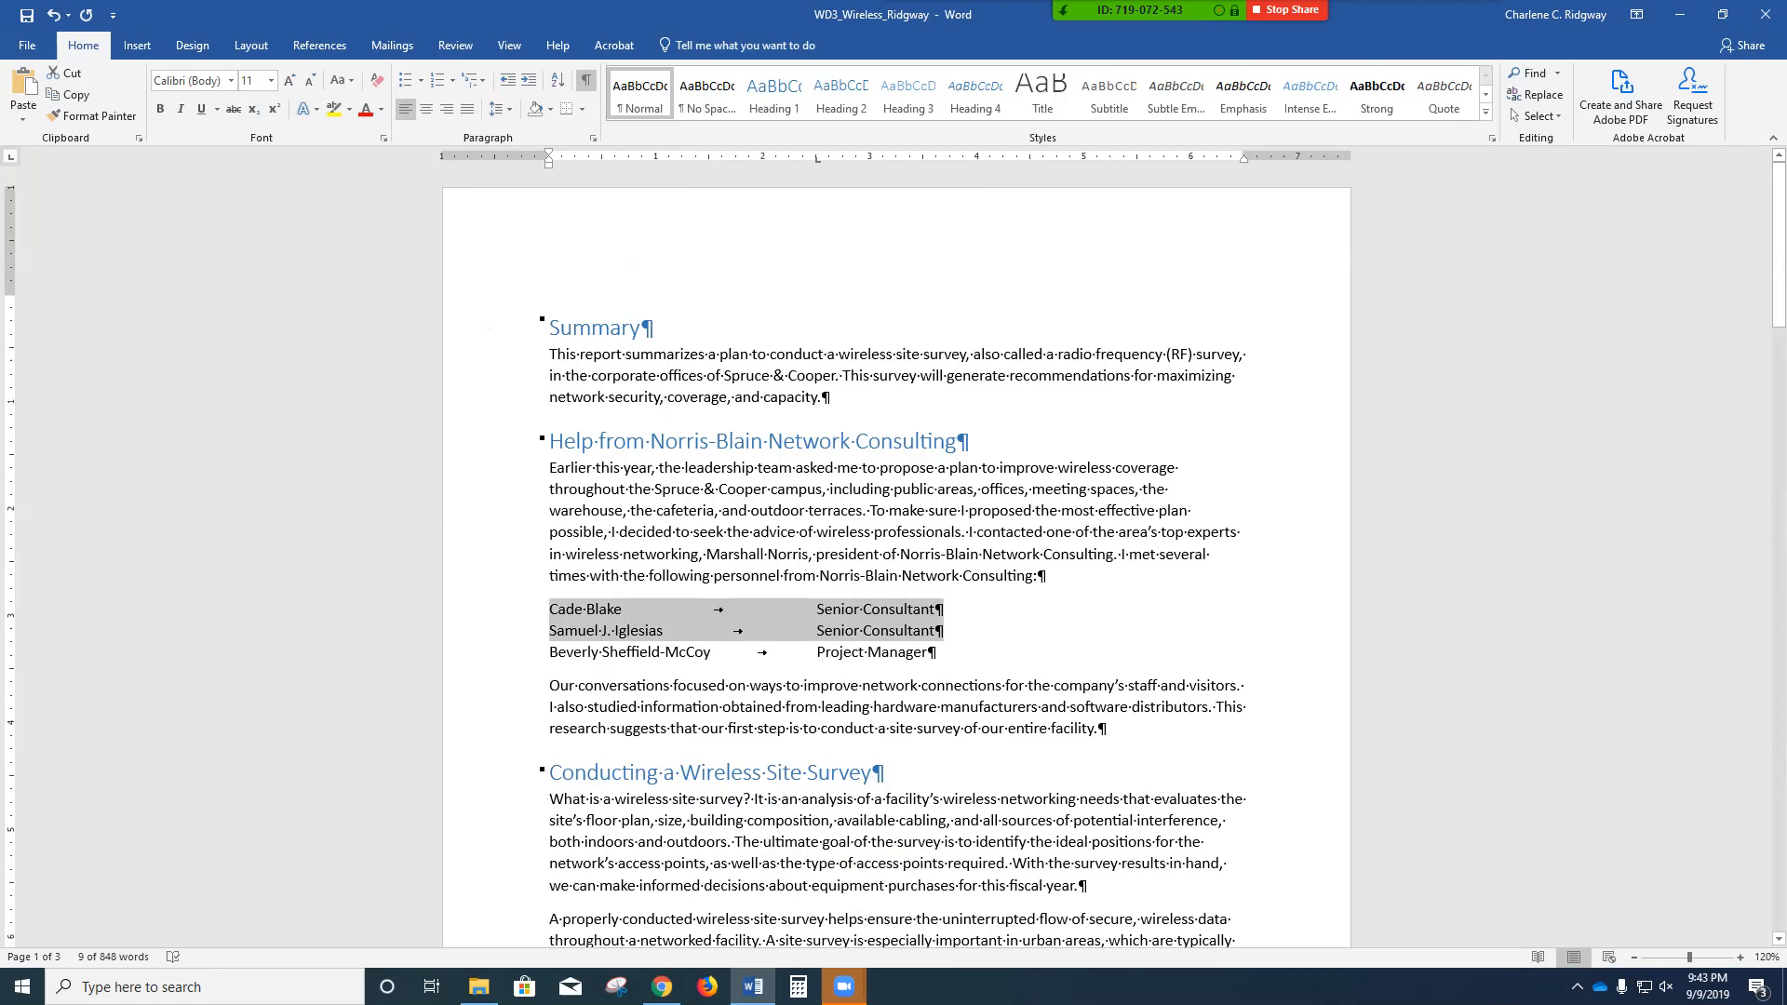
pyautogui.click(1178, 467)
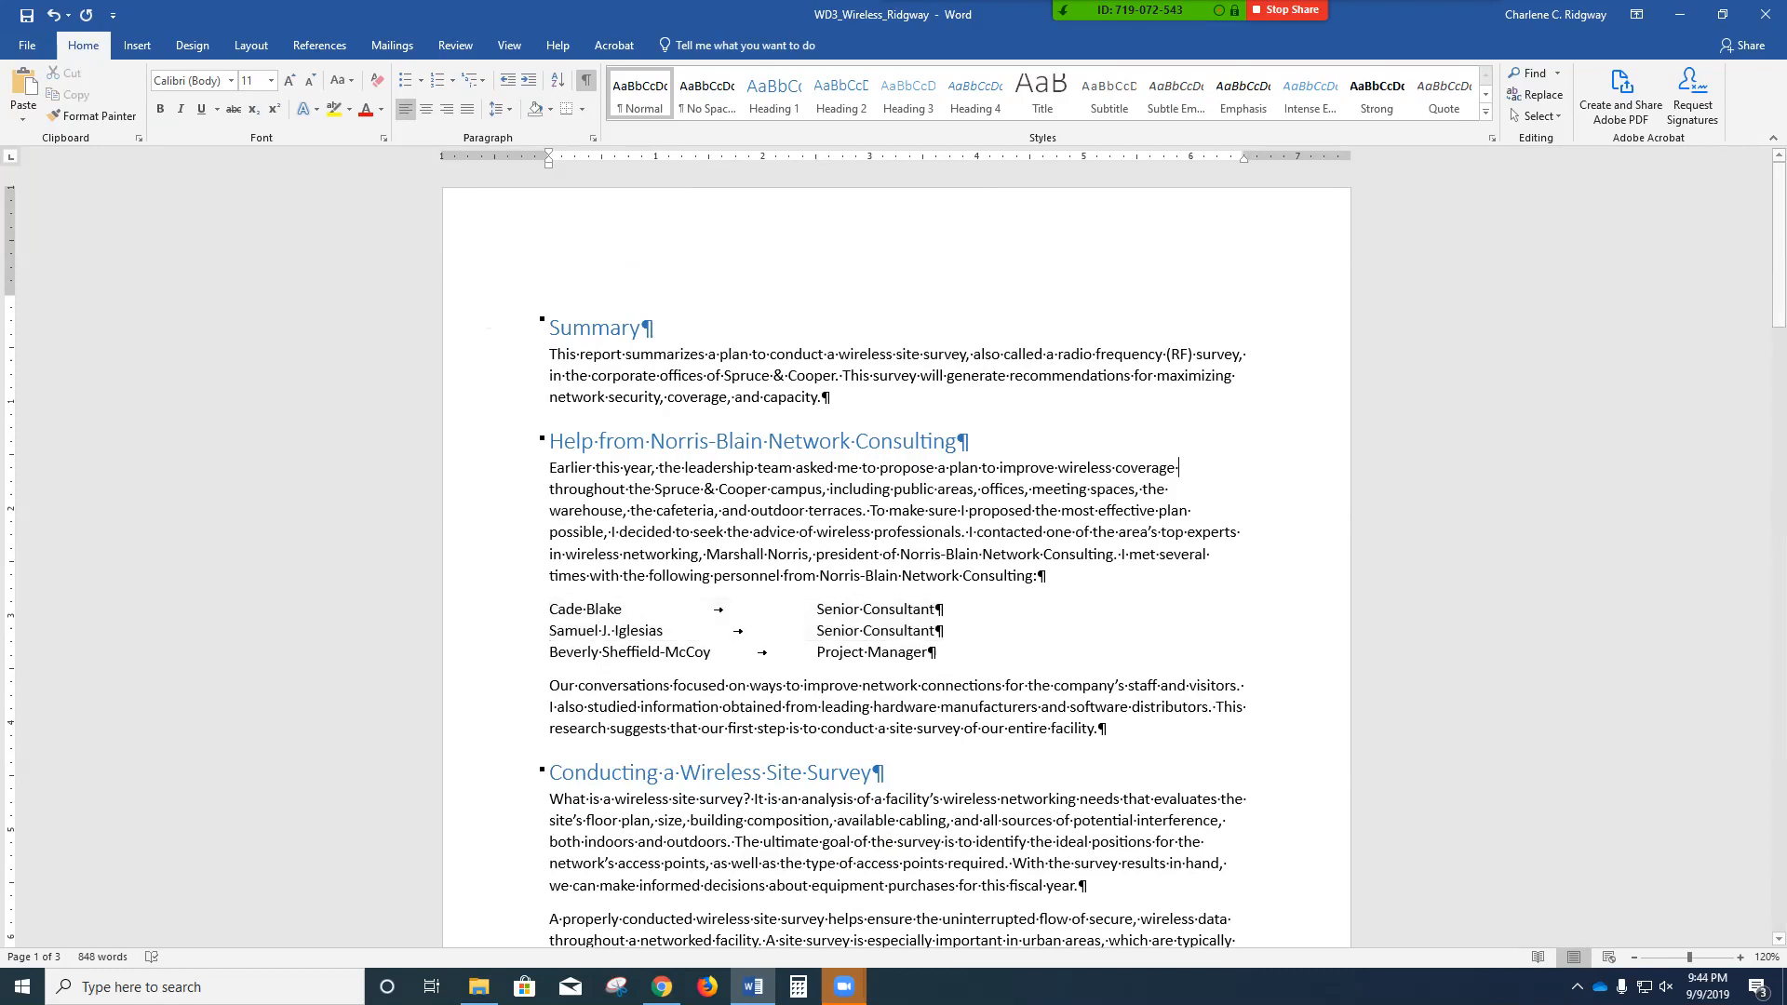
# - Turn on automatic hyphenation for the document, saving the document before and after the change
pyautogui.click(27, 15)
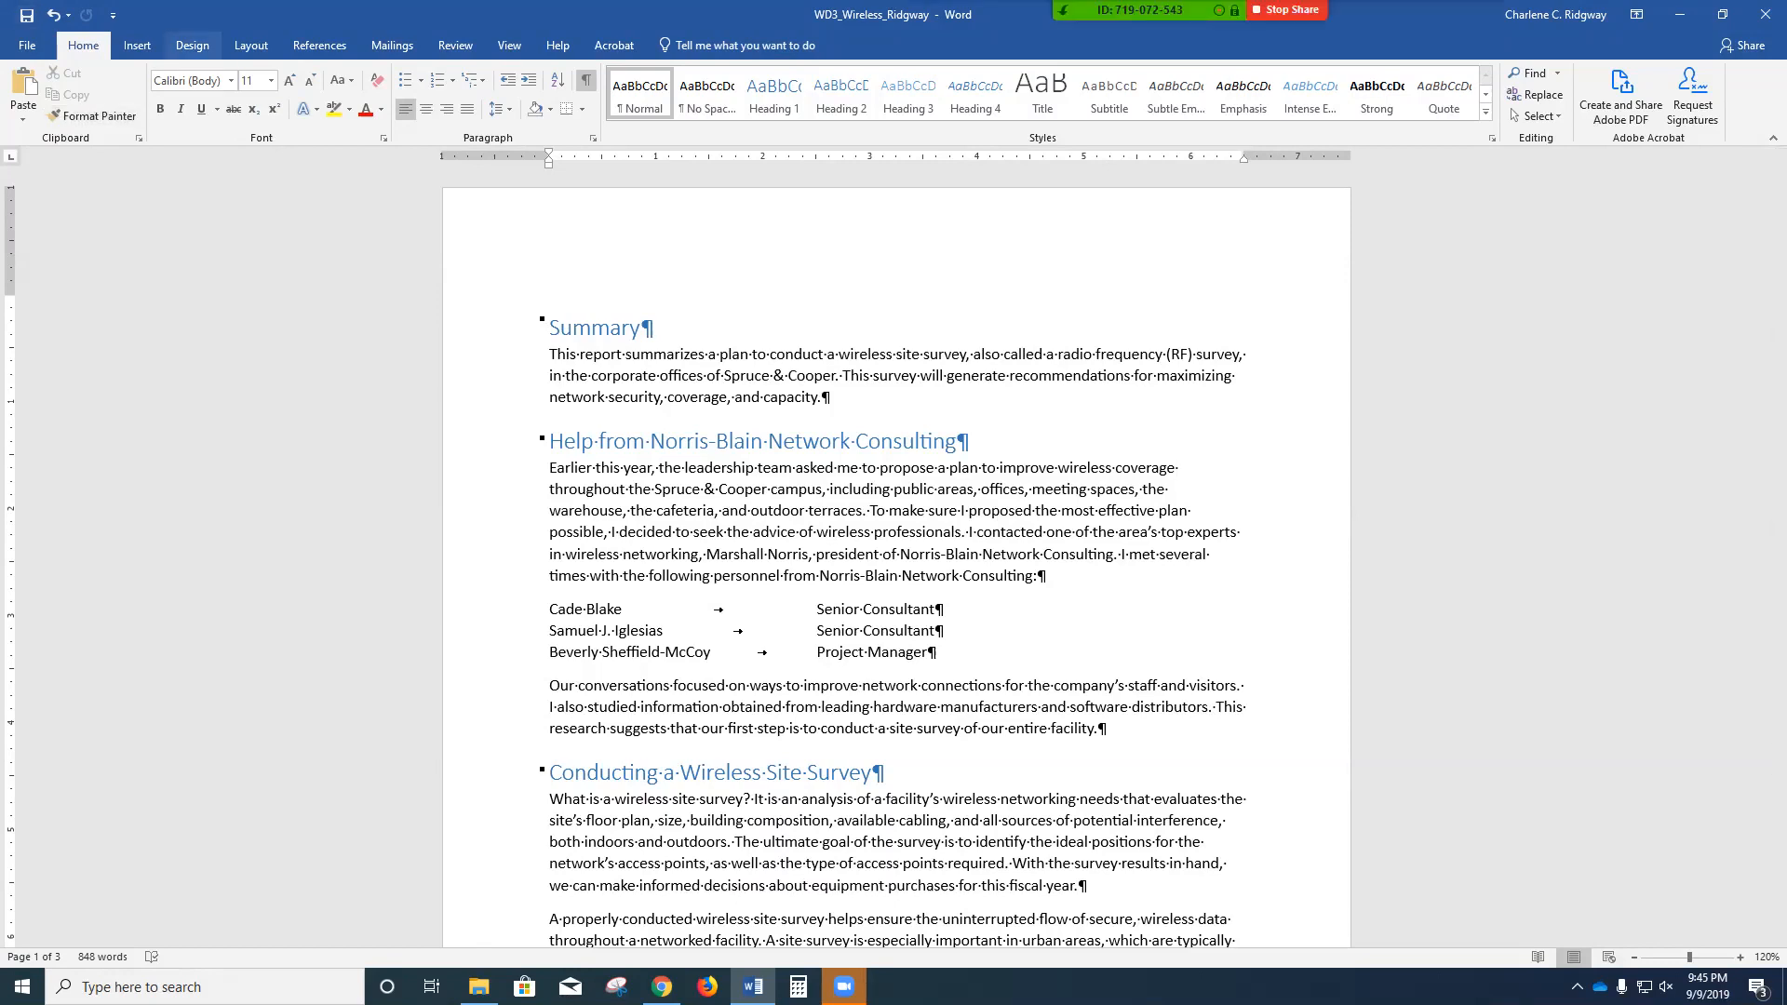
pyautogui.click(251, 45)
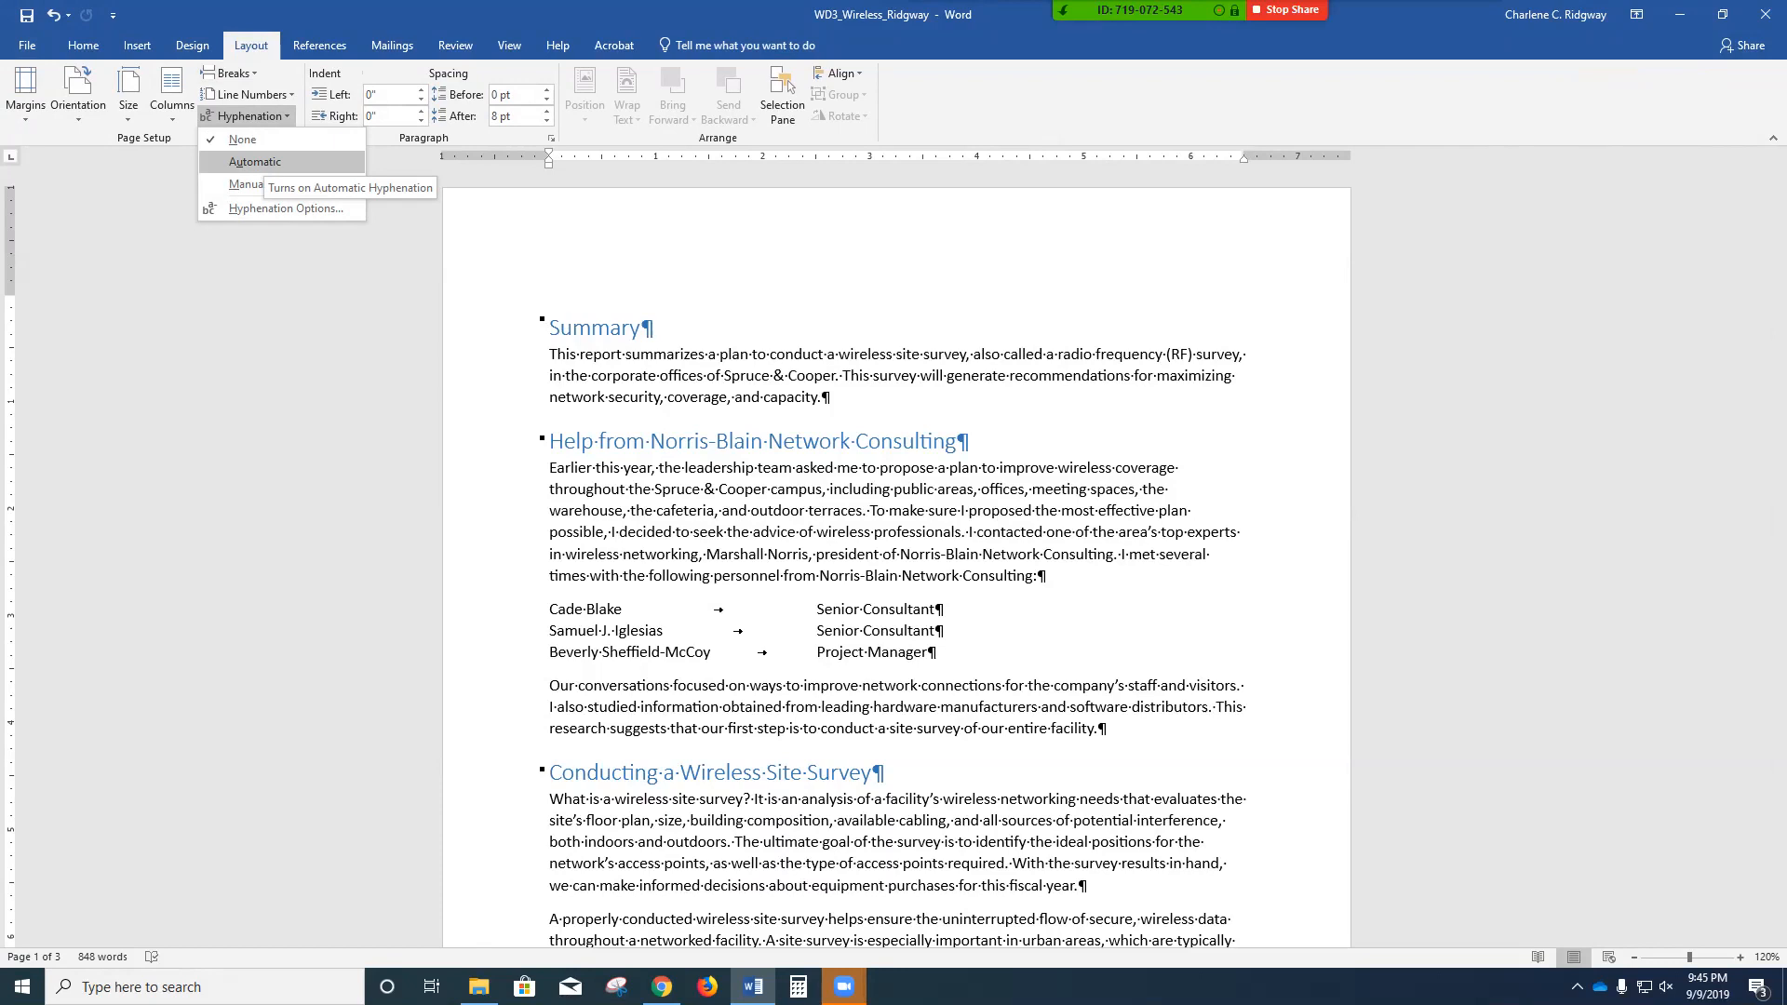
pyautogui.click(254, 162)
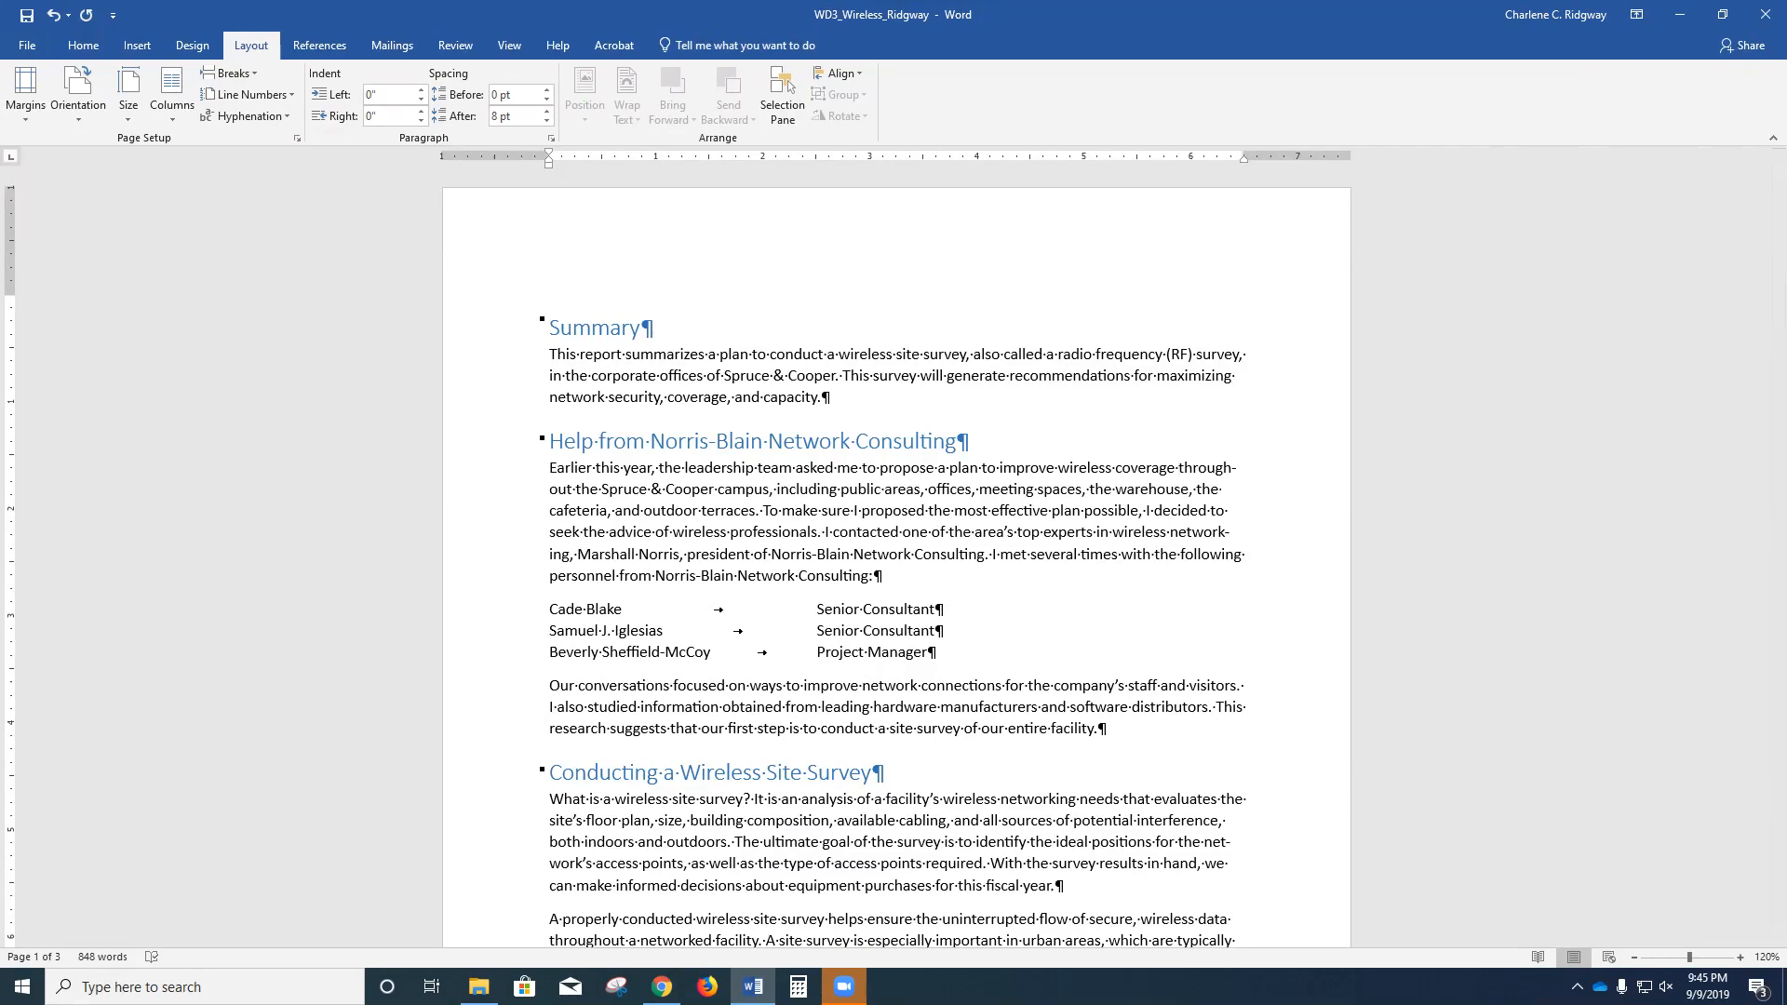
pyautogui.click(27, 15)
# - Insert a Next Page section break at the end of the document, below the expenditures table
pyautogui.hotkey('ctrl', 'End')
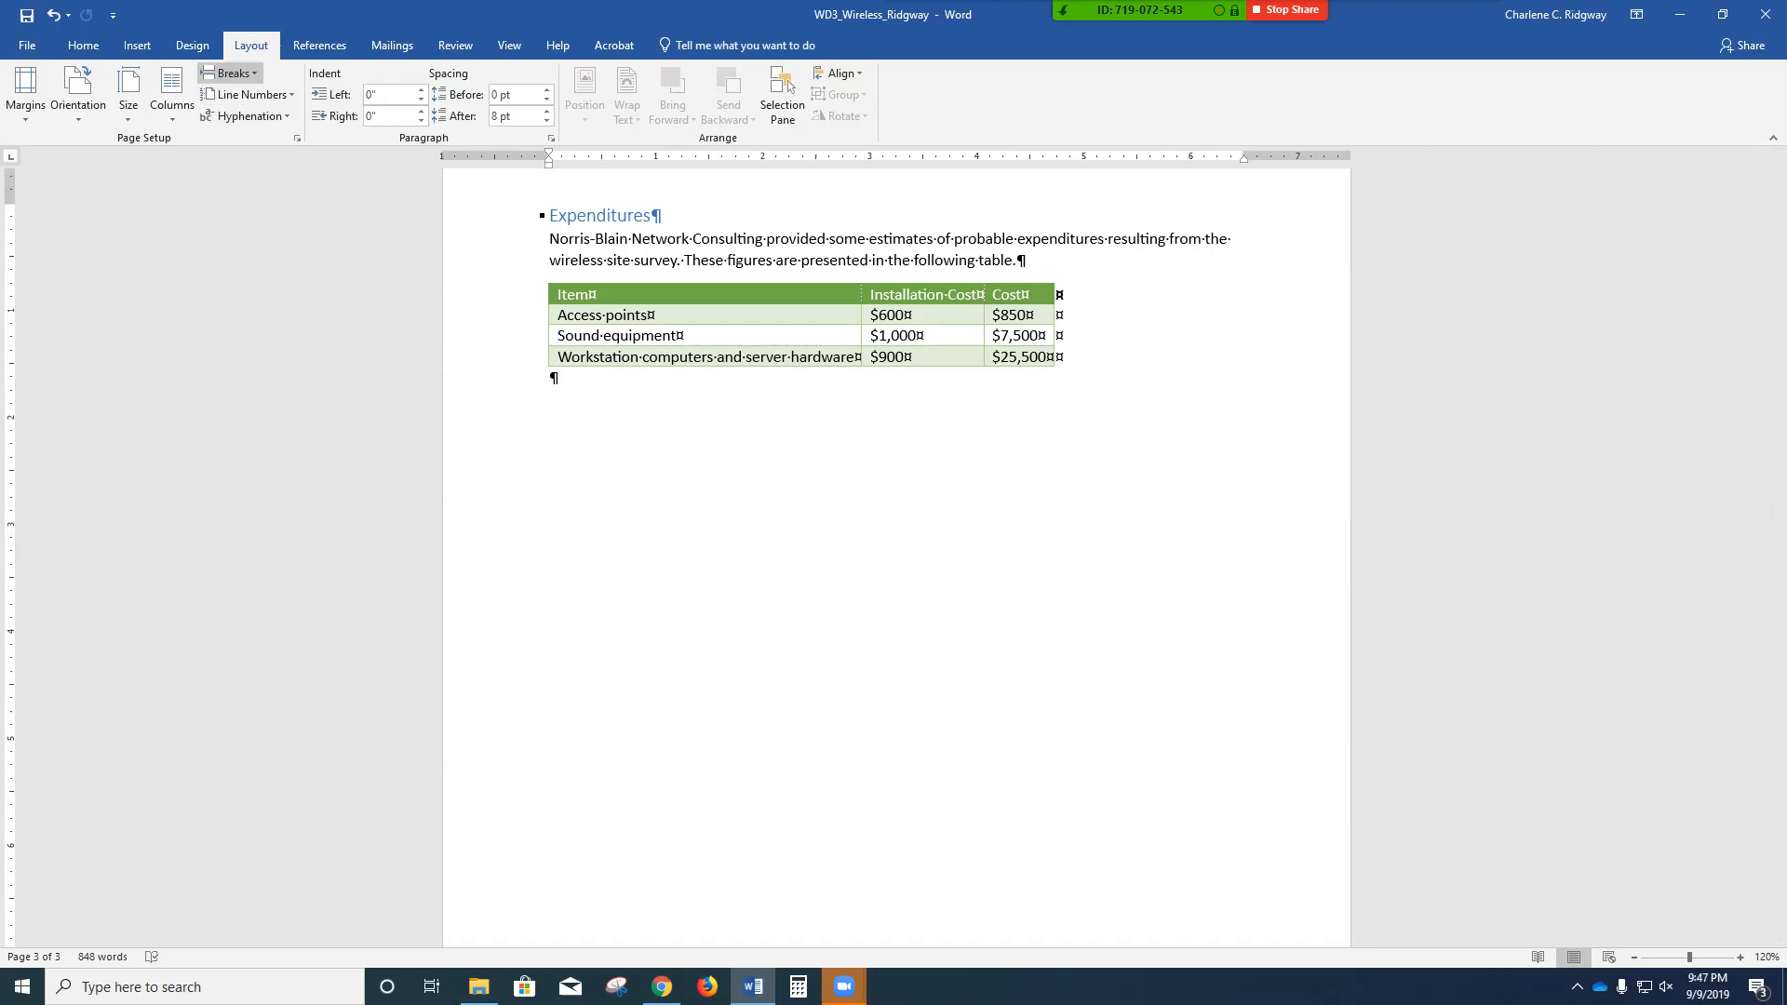
pyautogui.click(233, 73)
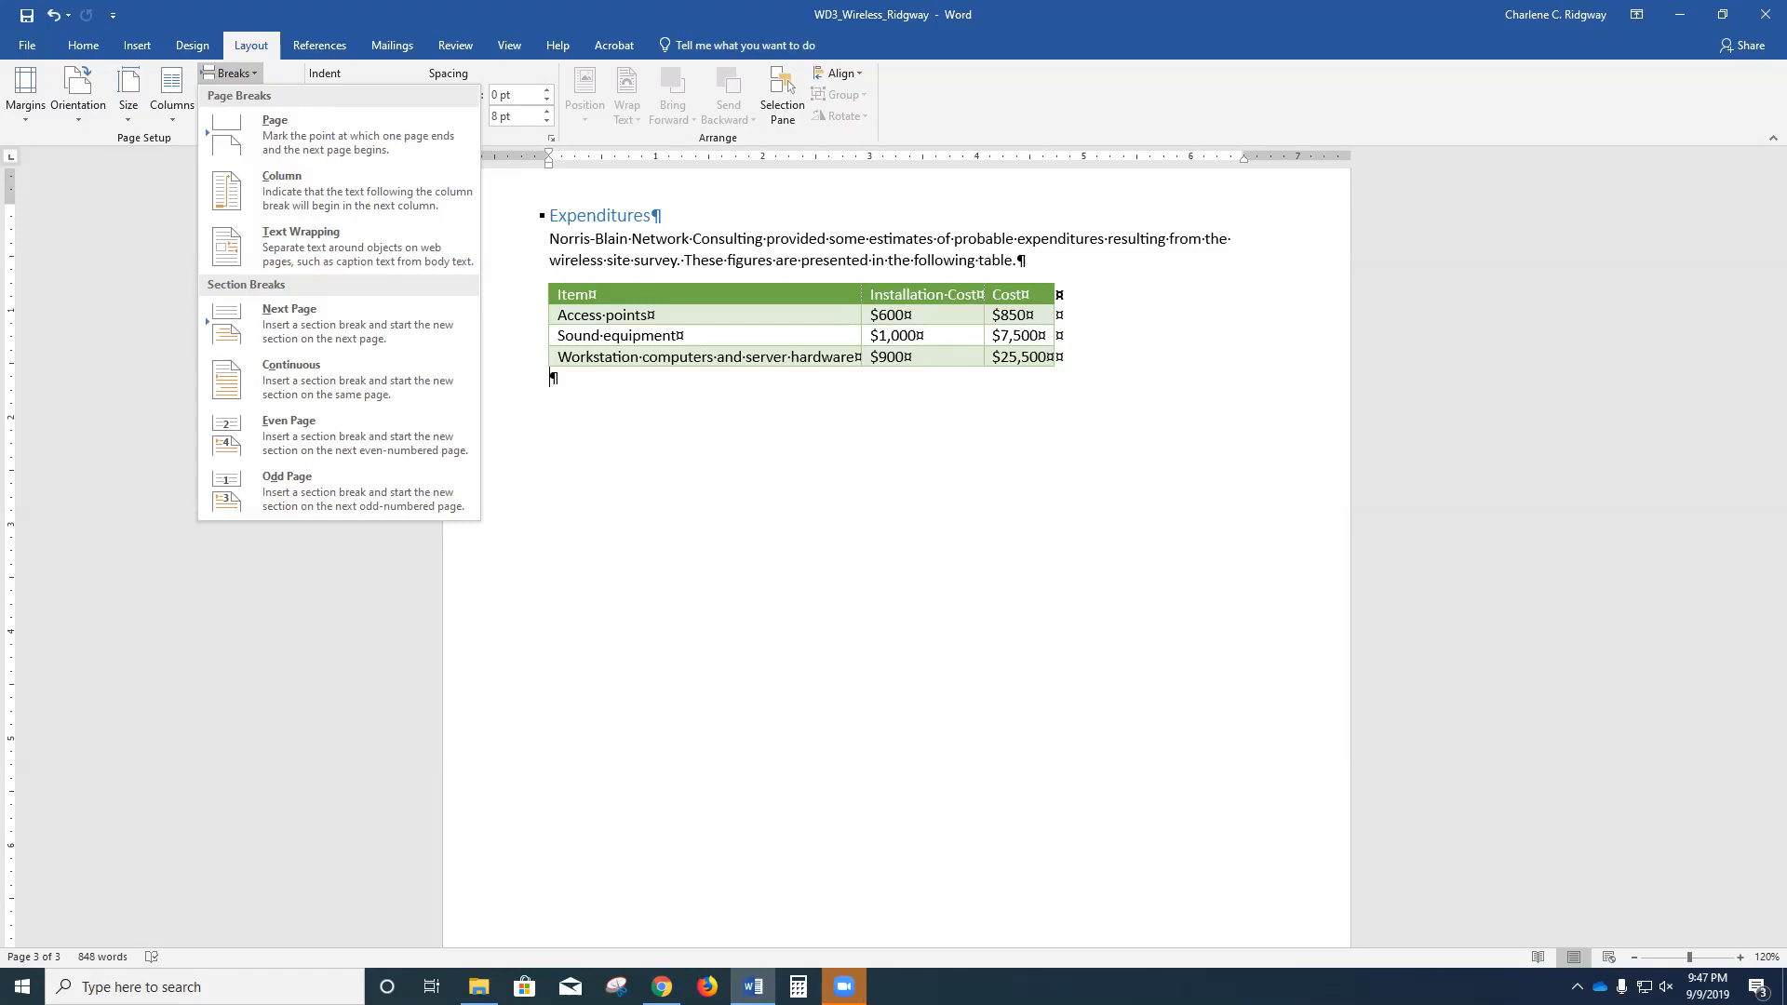
pyautogui.click(290, 321)
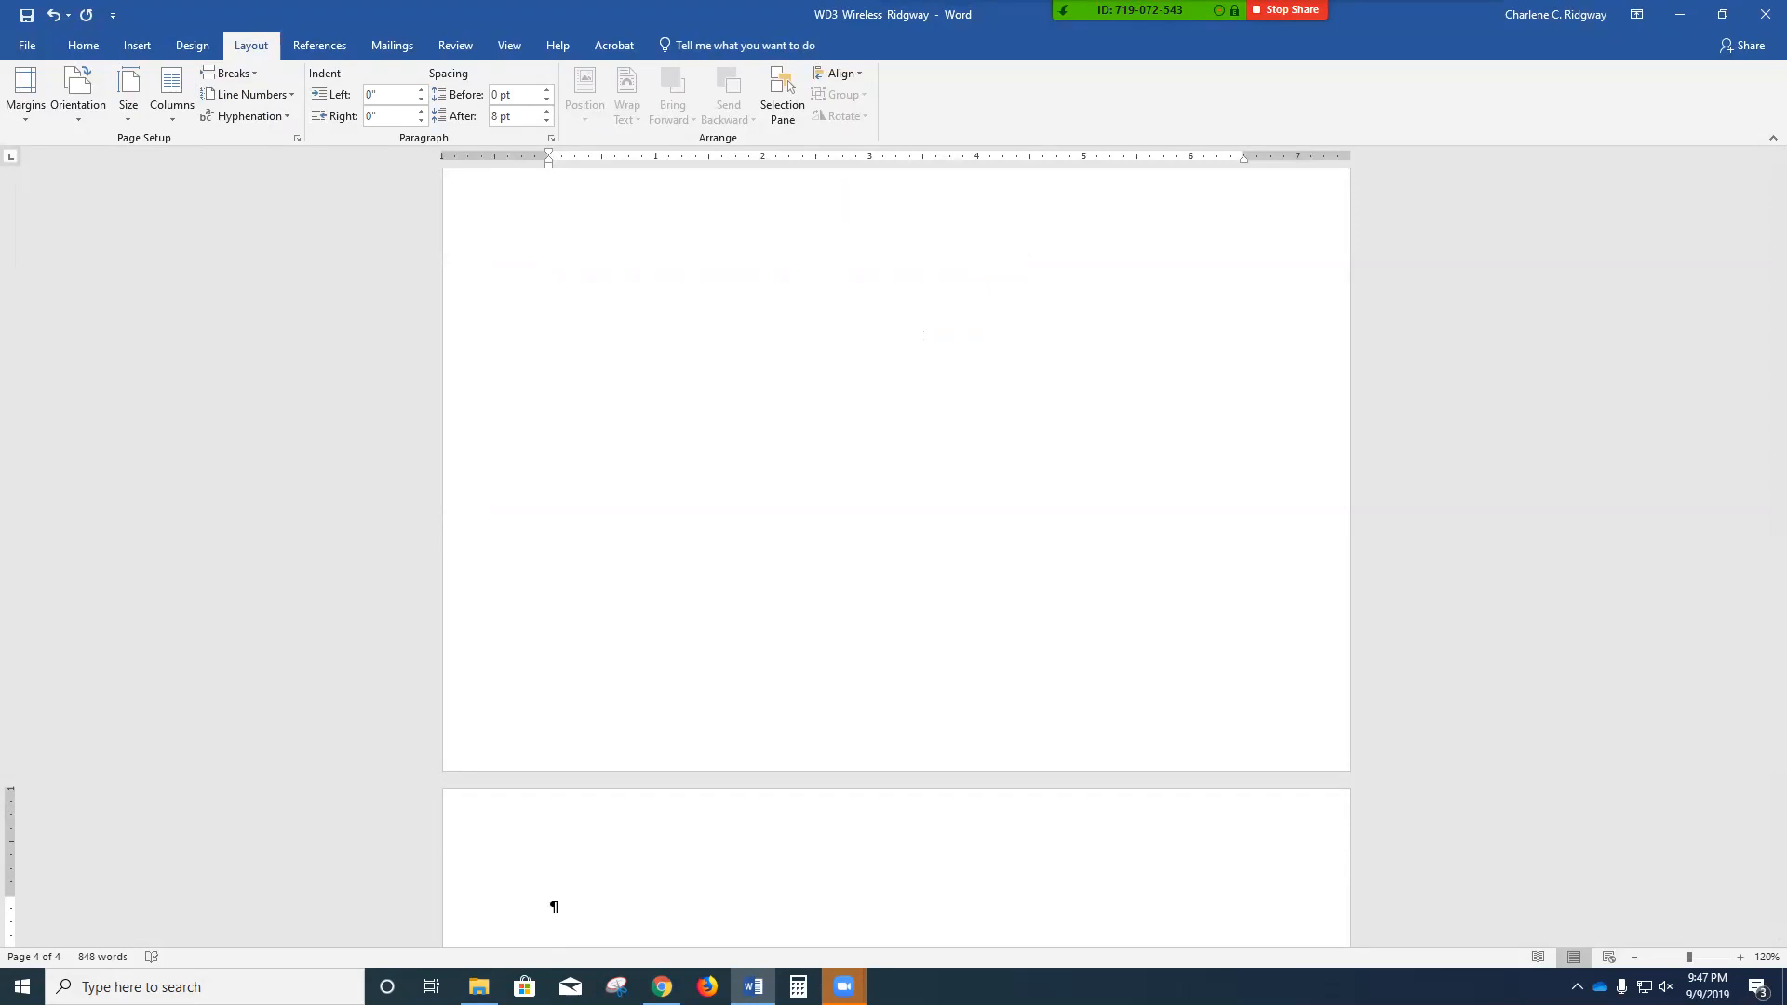
# - Switch the document view to multiple pages and zoom out to 30%
pyautogui.scroll(5, 897, 466)
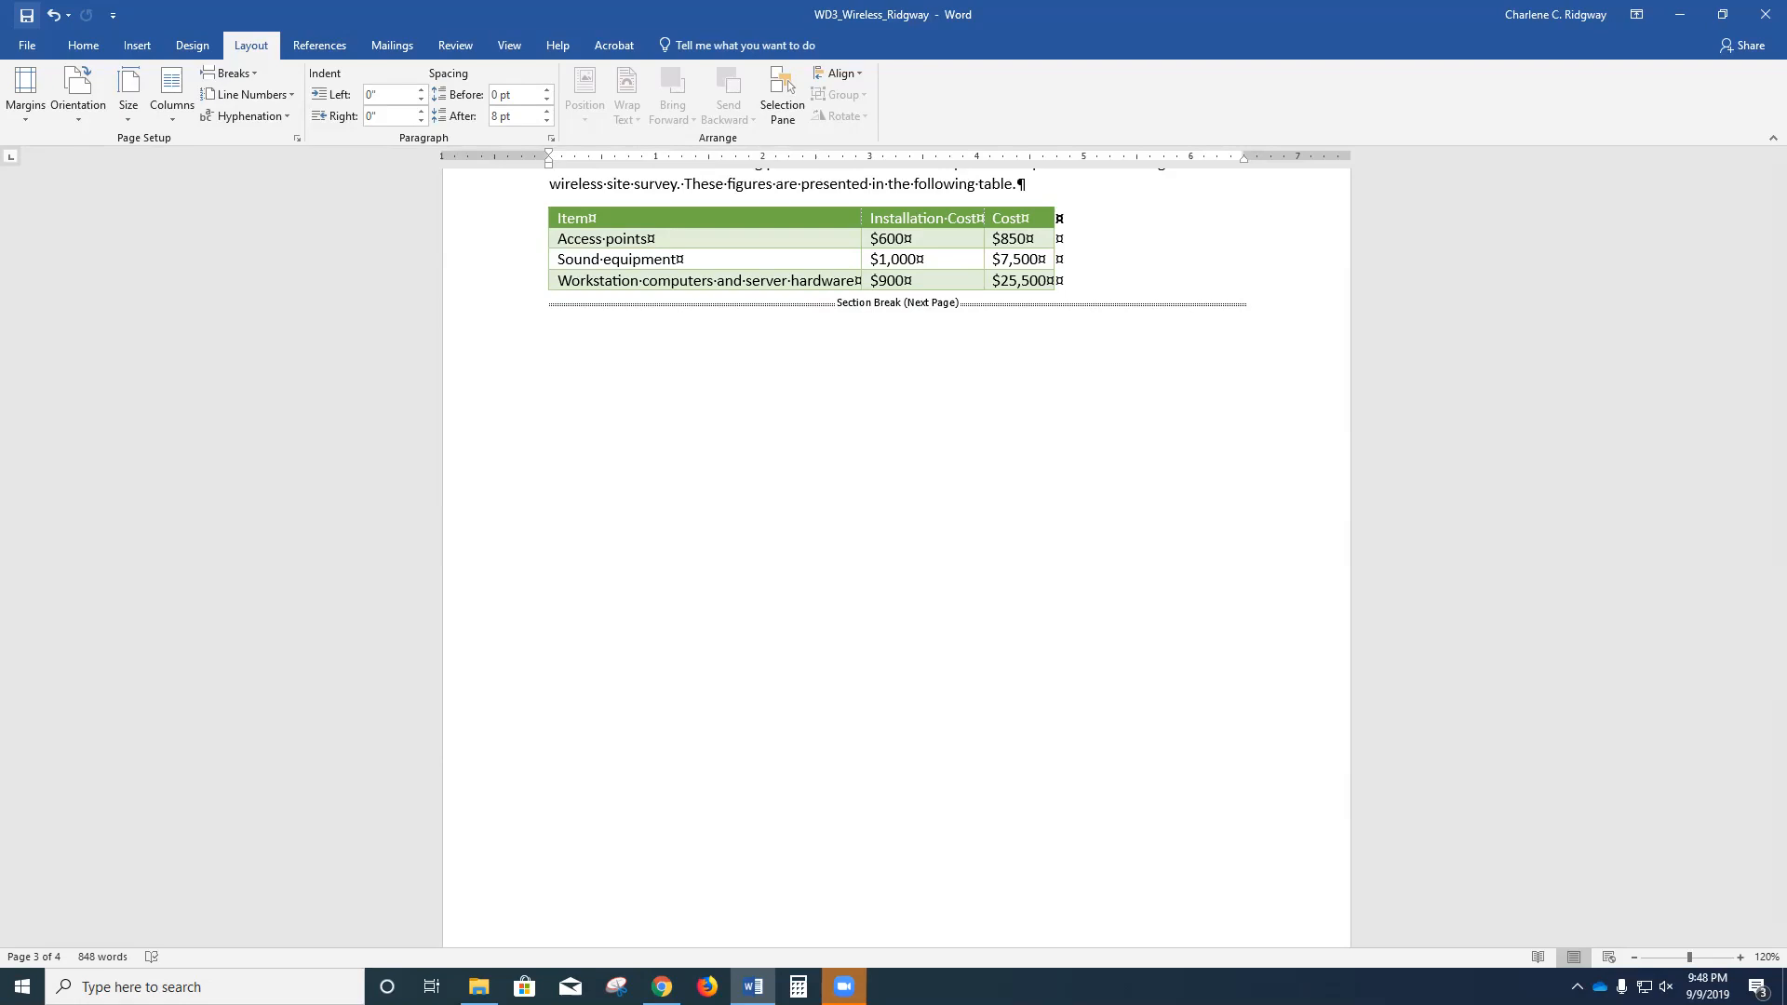
pyautogui.scroll(-5, 26, 14)
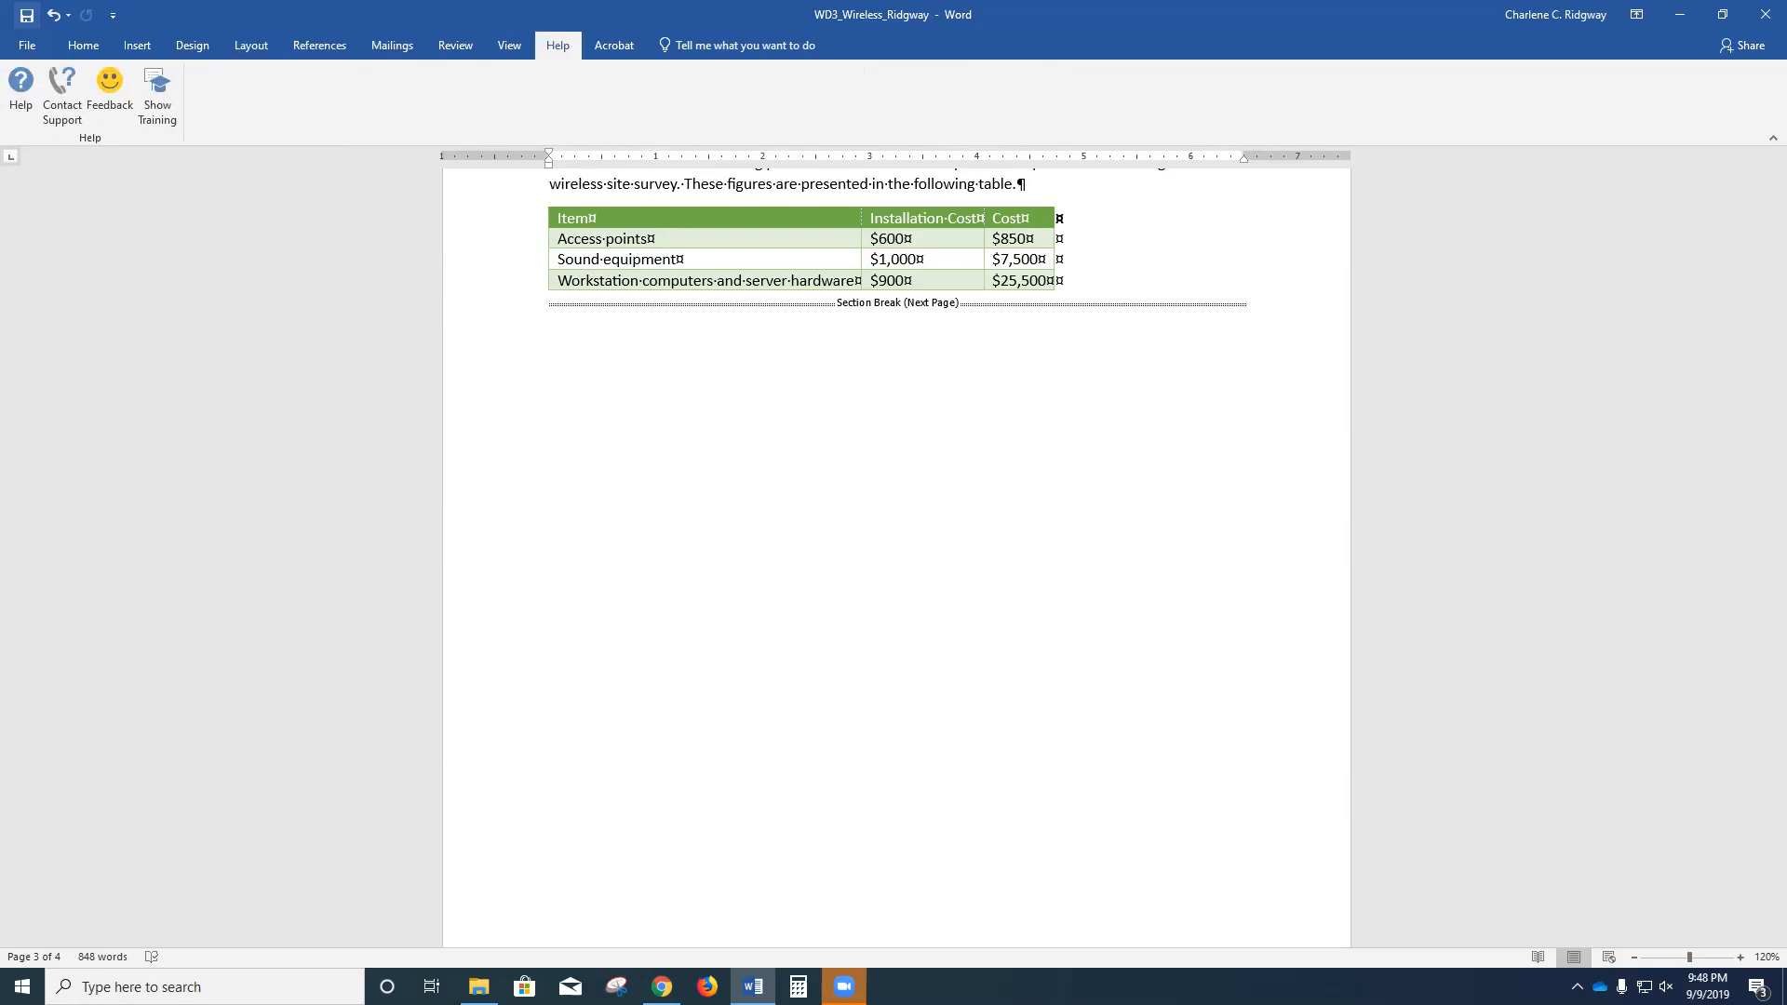
pyautogui.click(83, 46)
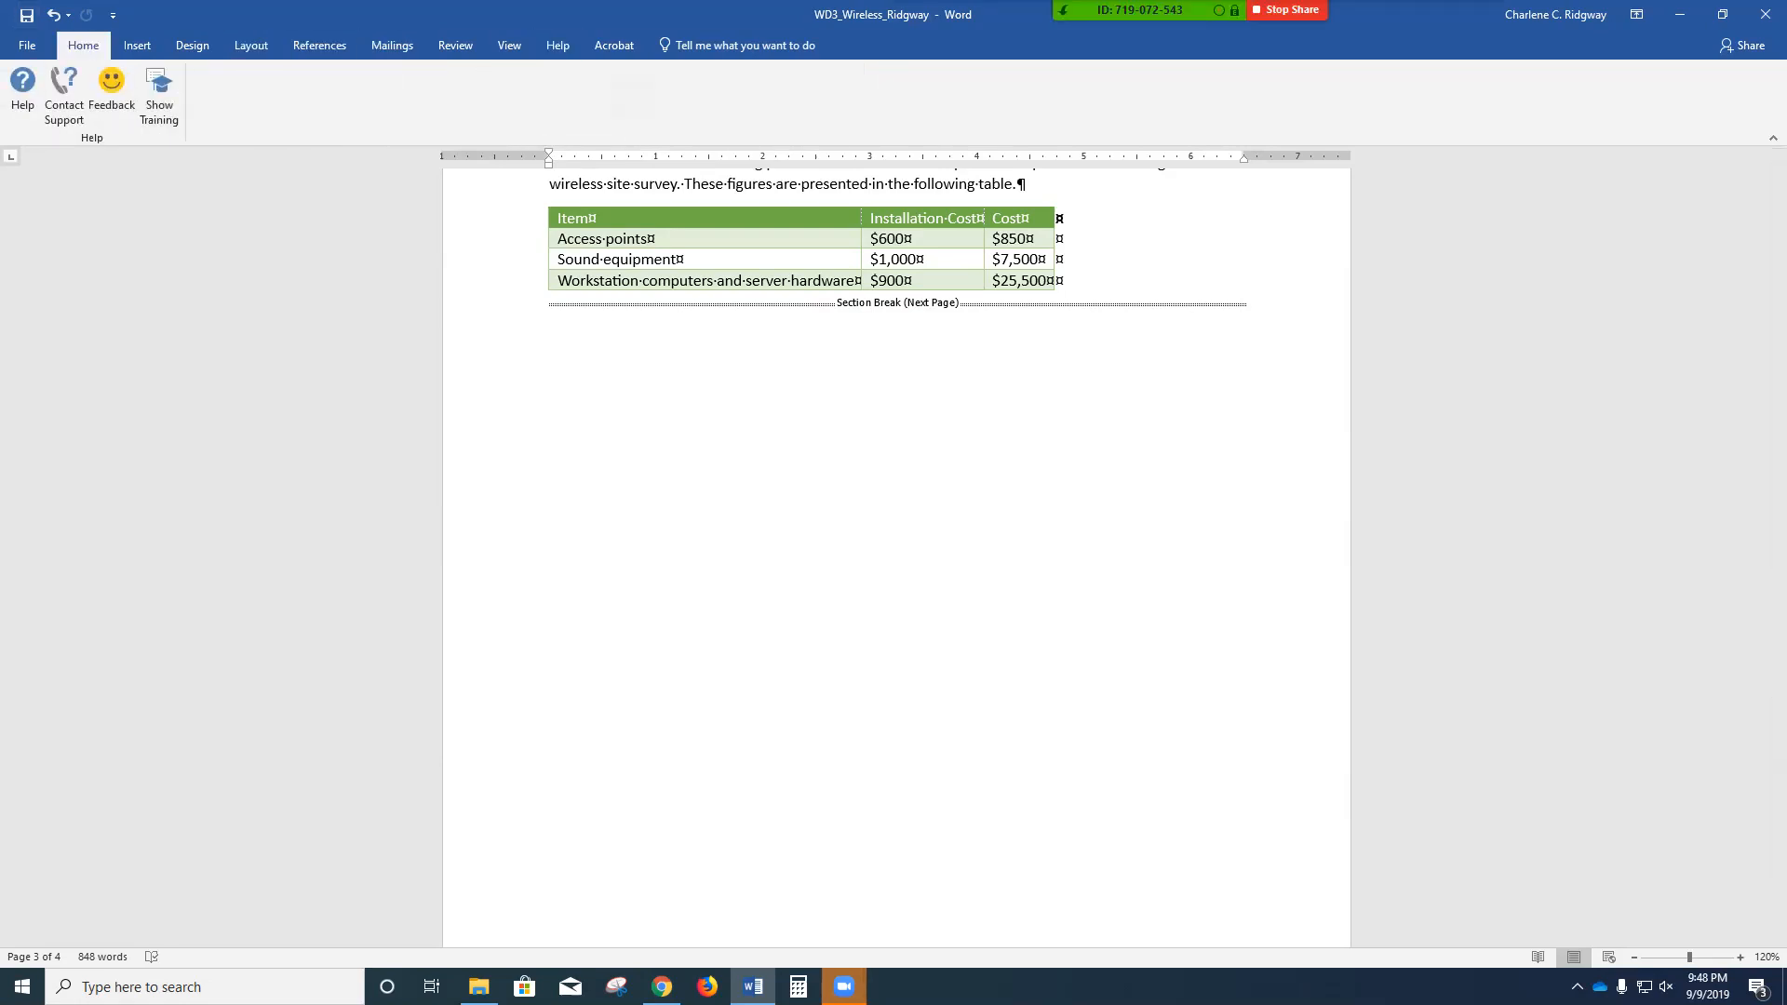
pyautogui.scroll(-9, 897, 559)
pyautogui.scroll(-6, 896, 559)
pyautogui.scroll(3, 897, 559)
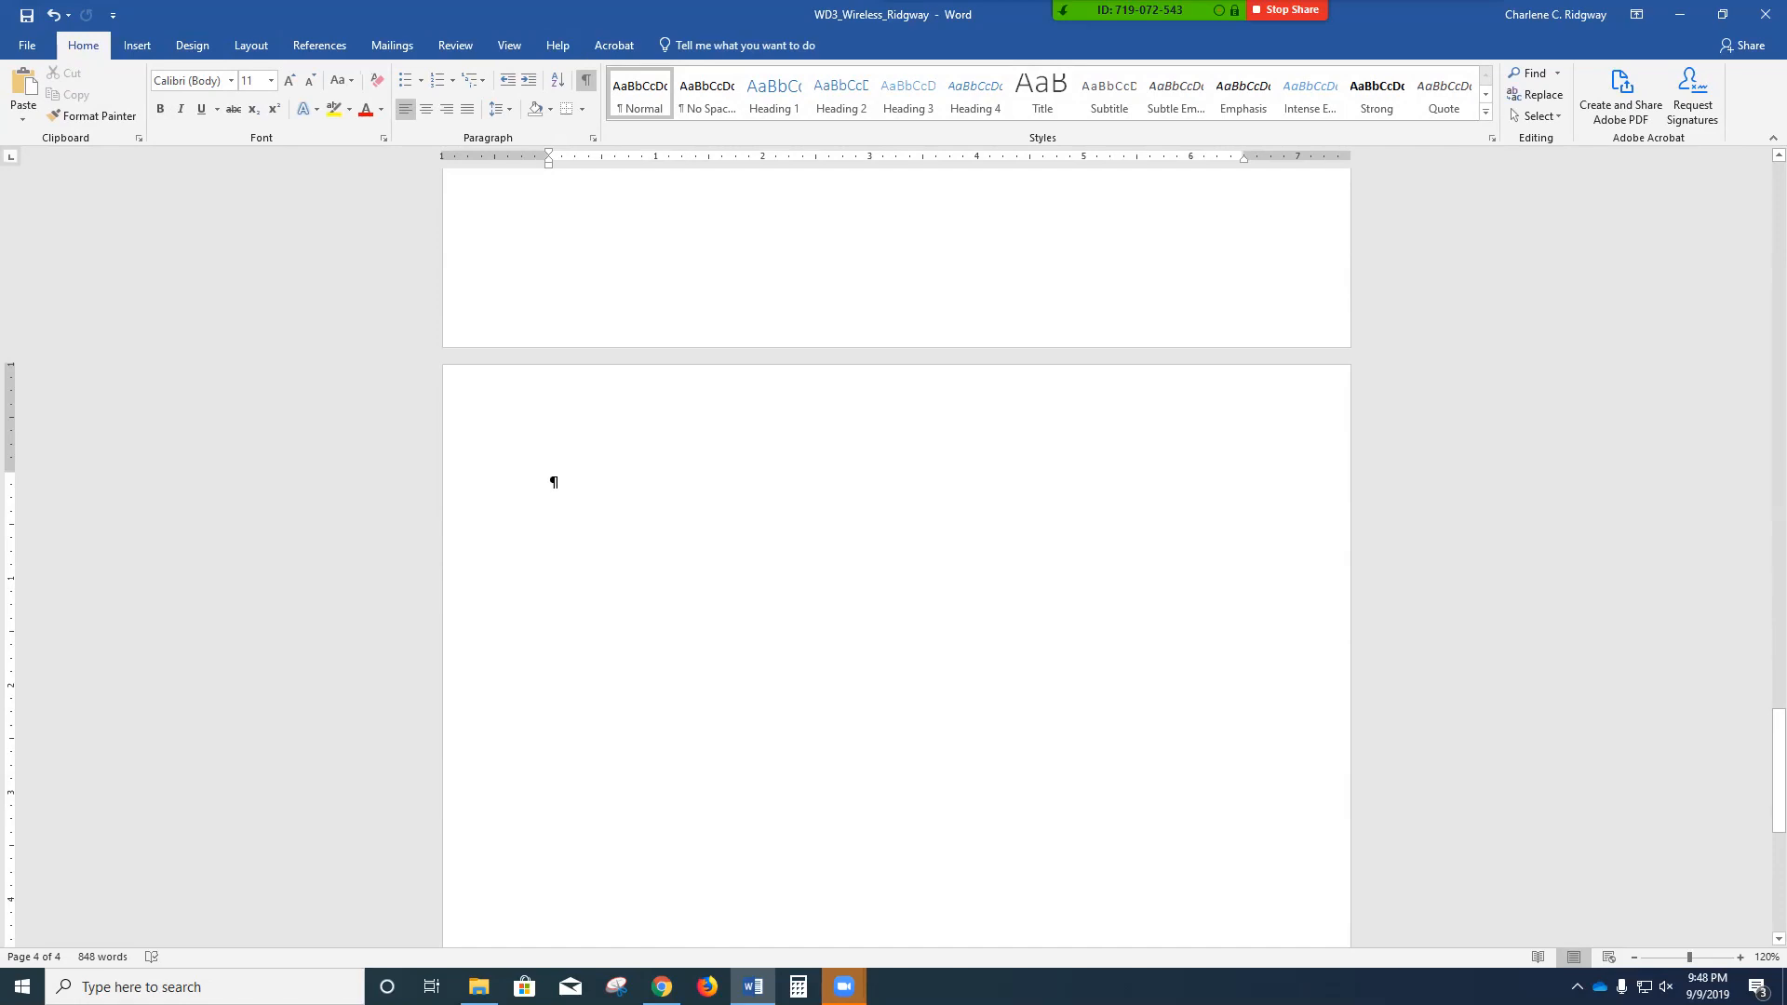
pyautogui.click(509, 46)
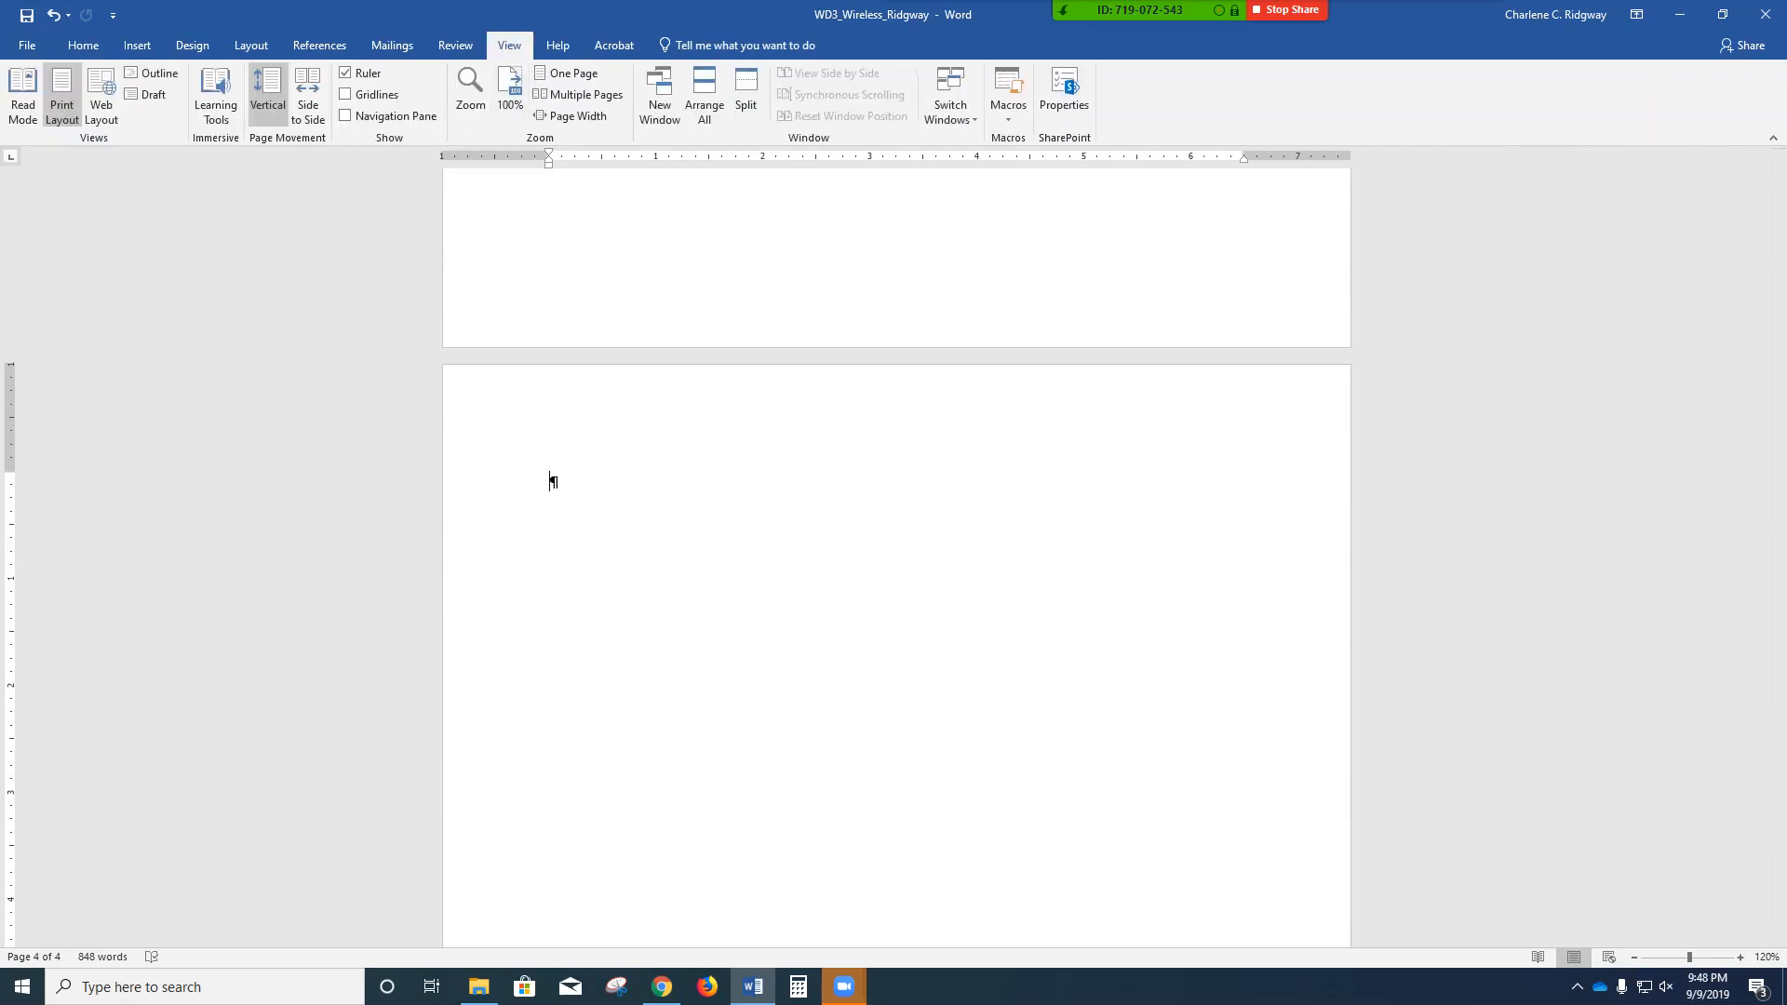
pyautogui.click(581, 94)
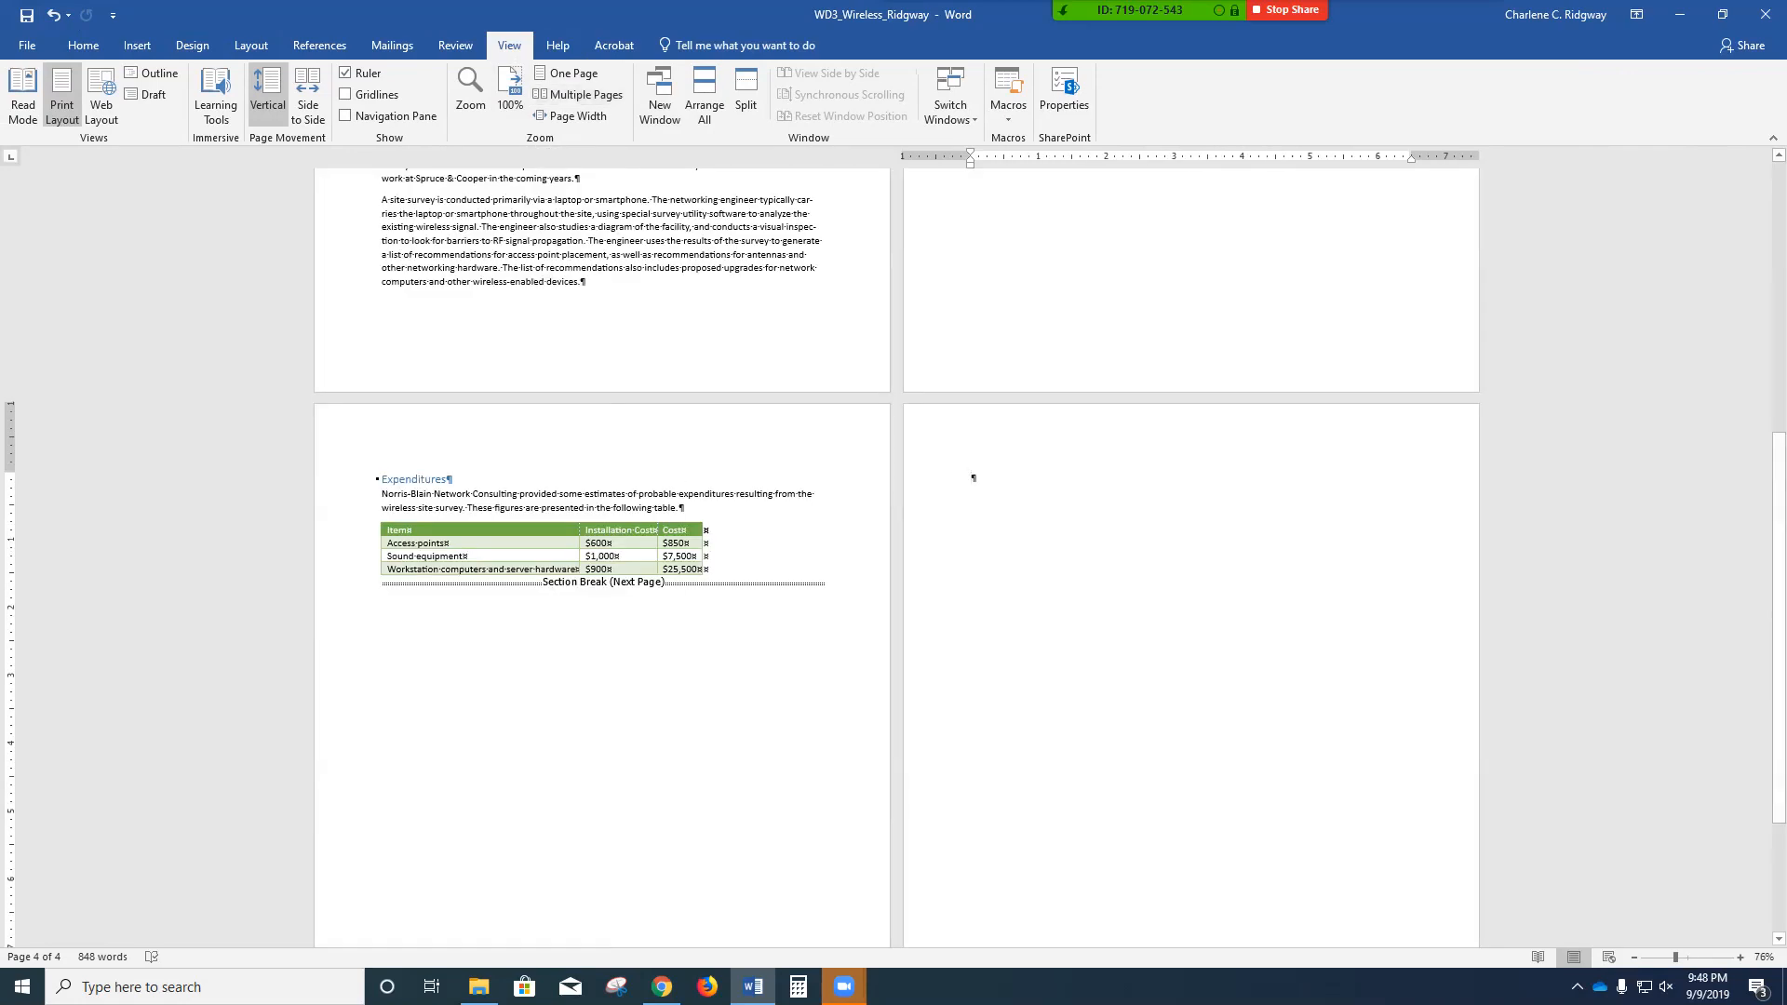
pyautogui.click(1634, 957)
pyautogui.click(1635, 957)
pyautogui.click(1635, 958)
pyautogui.click(1634, 958)
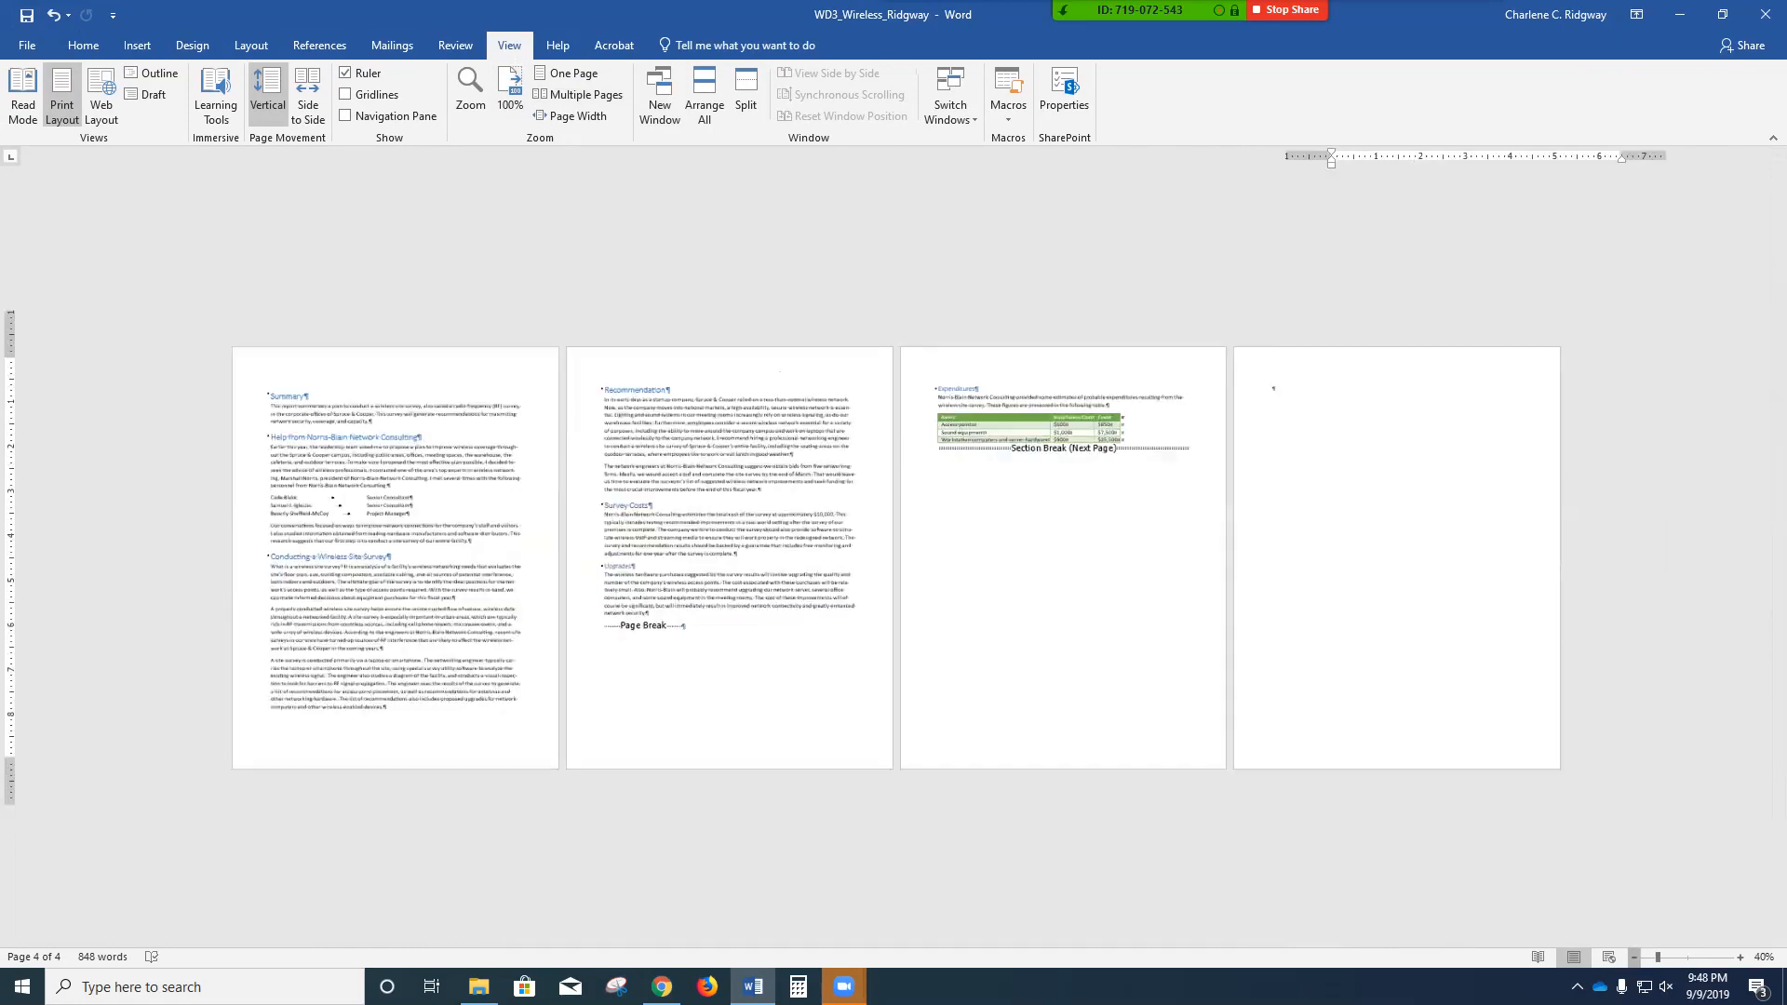
pyautogui.click(1634, 957)
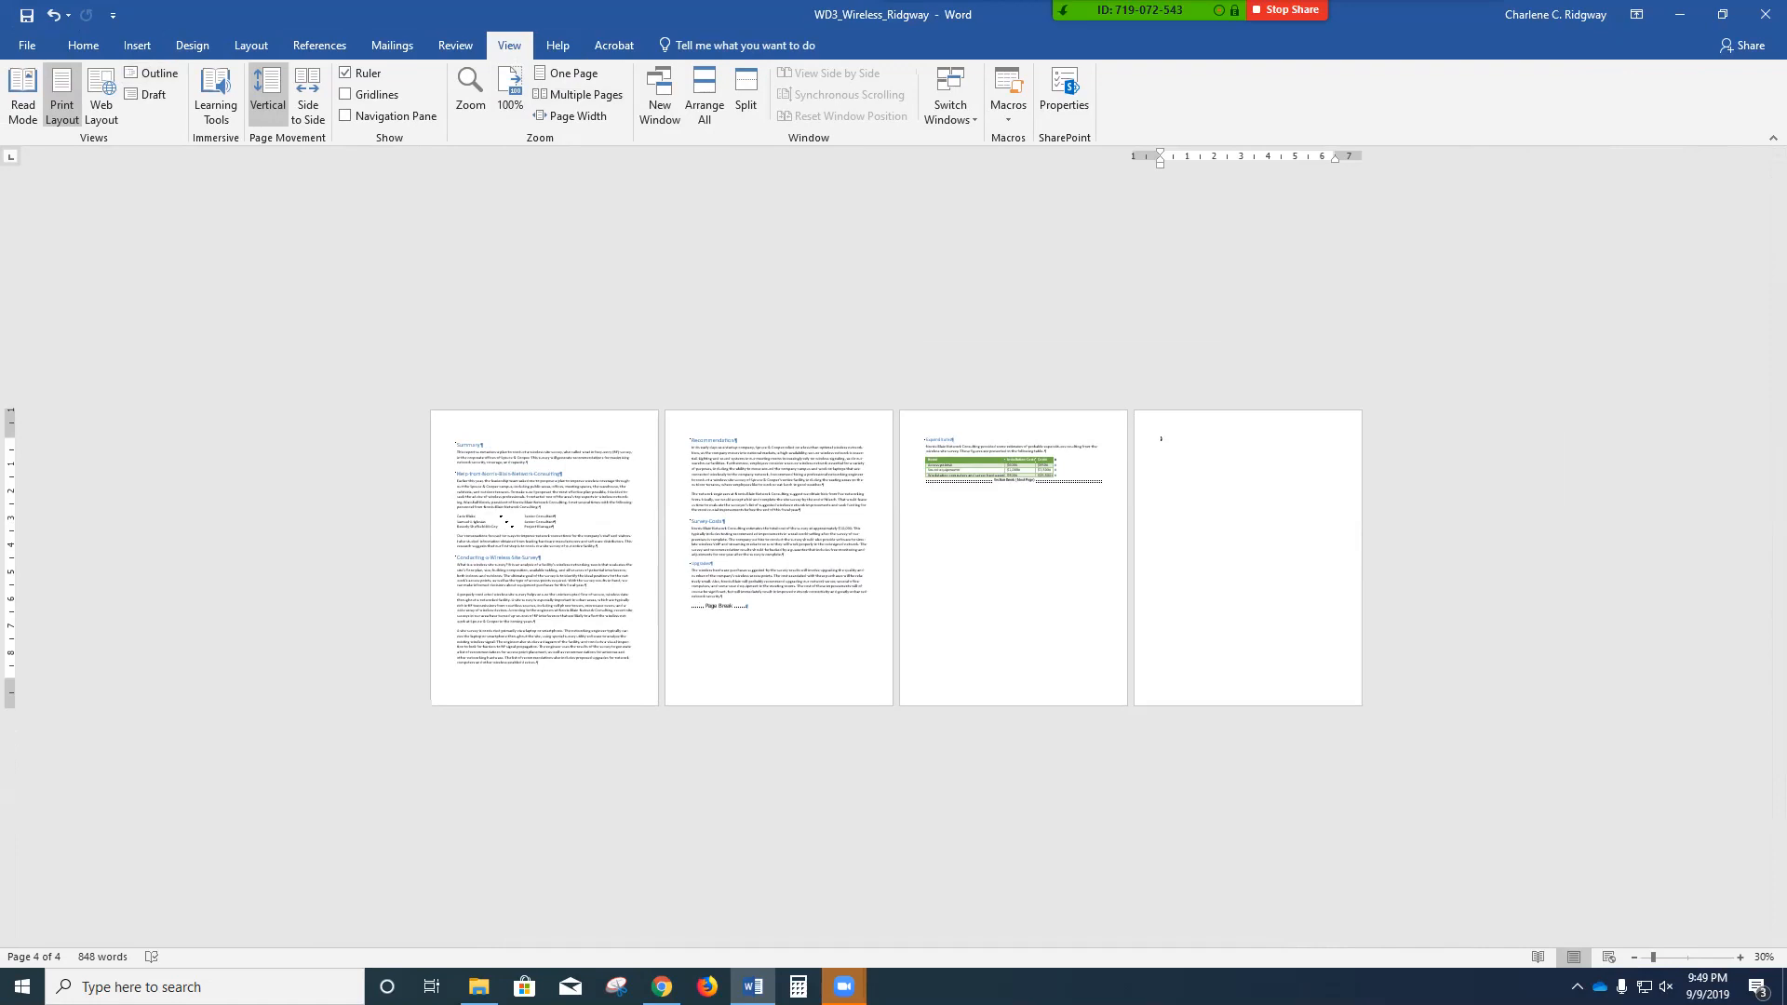
# - Change the page orientation of the new last section to landscape
pyautogui.click(251, 44)
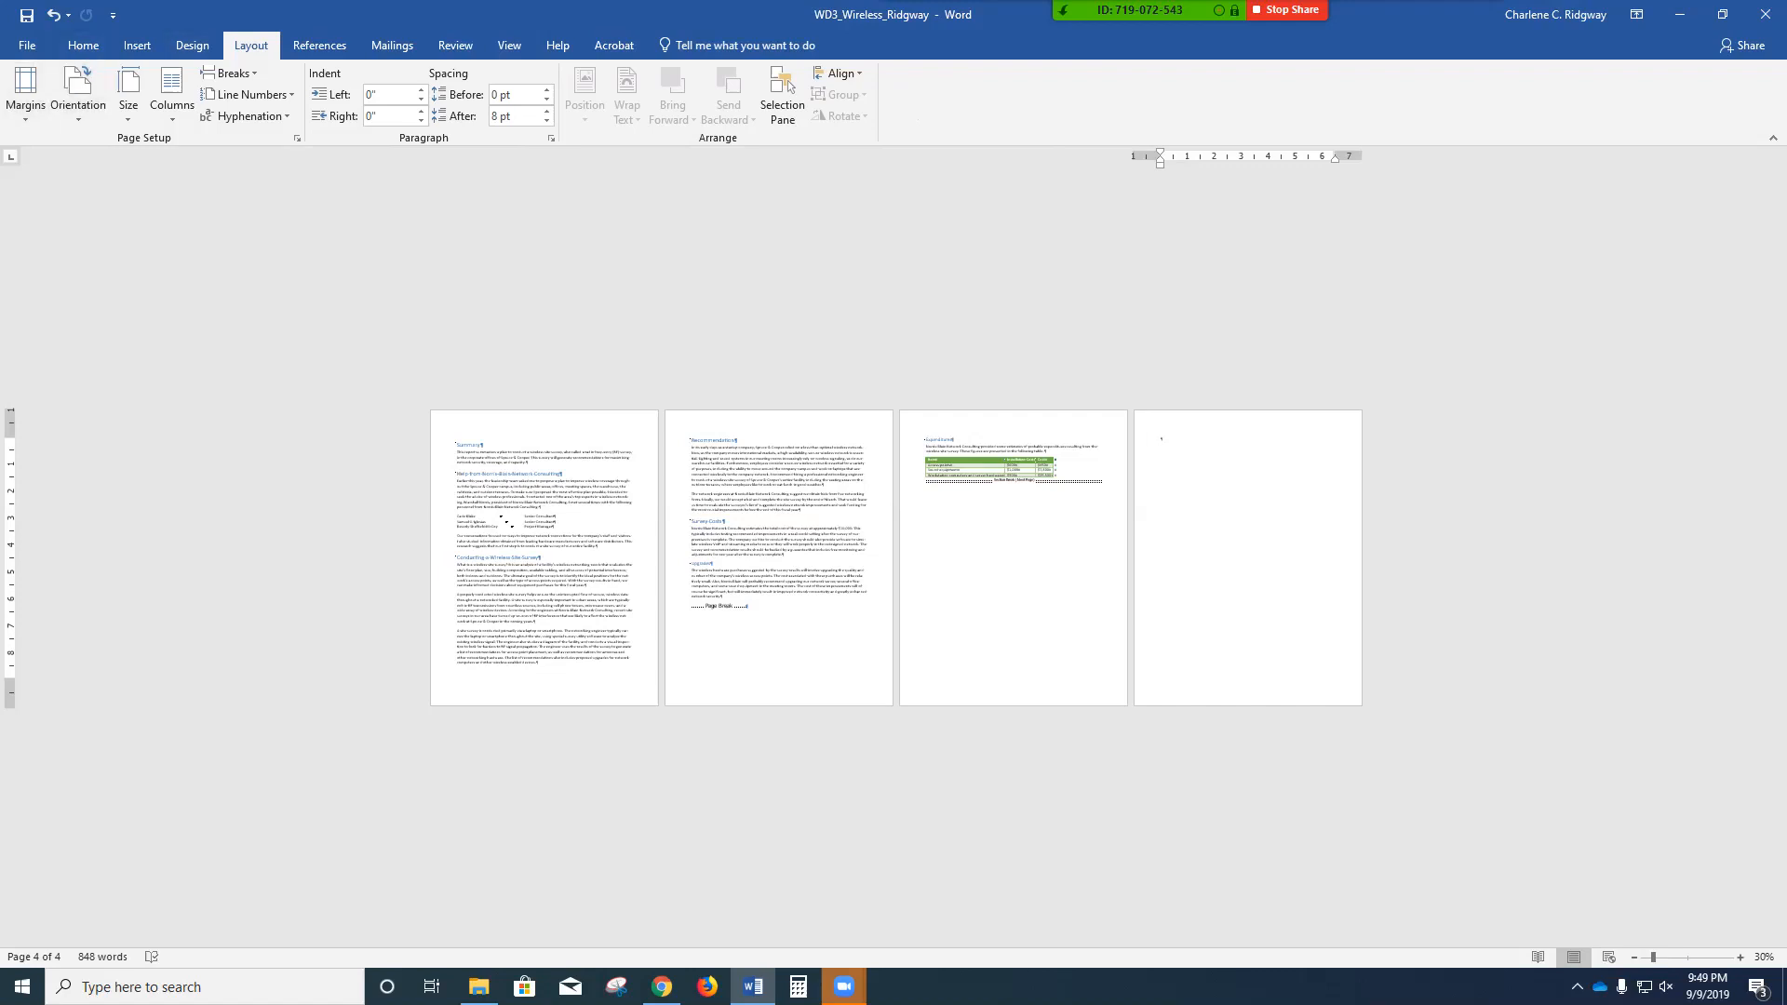
pyautogui.click(78, 98)
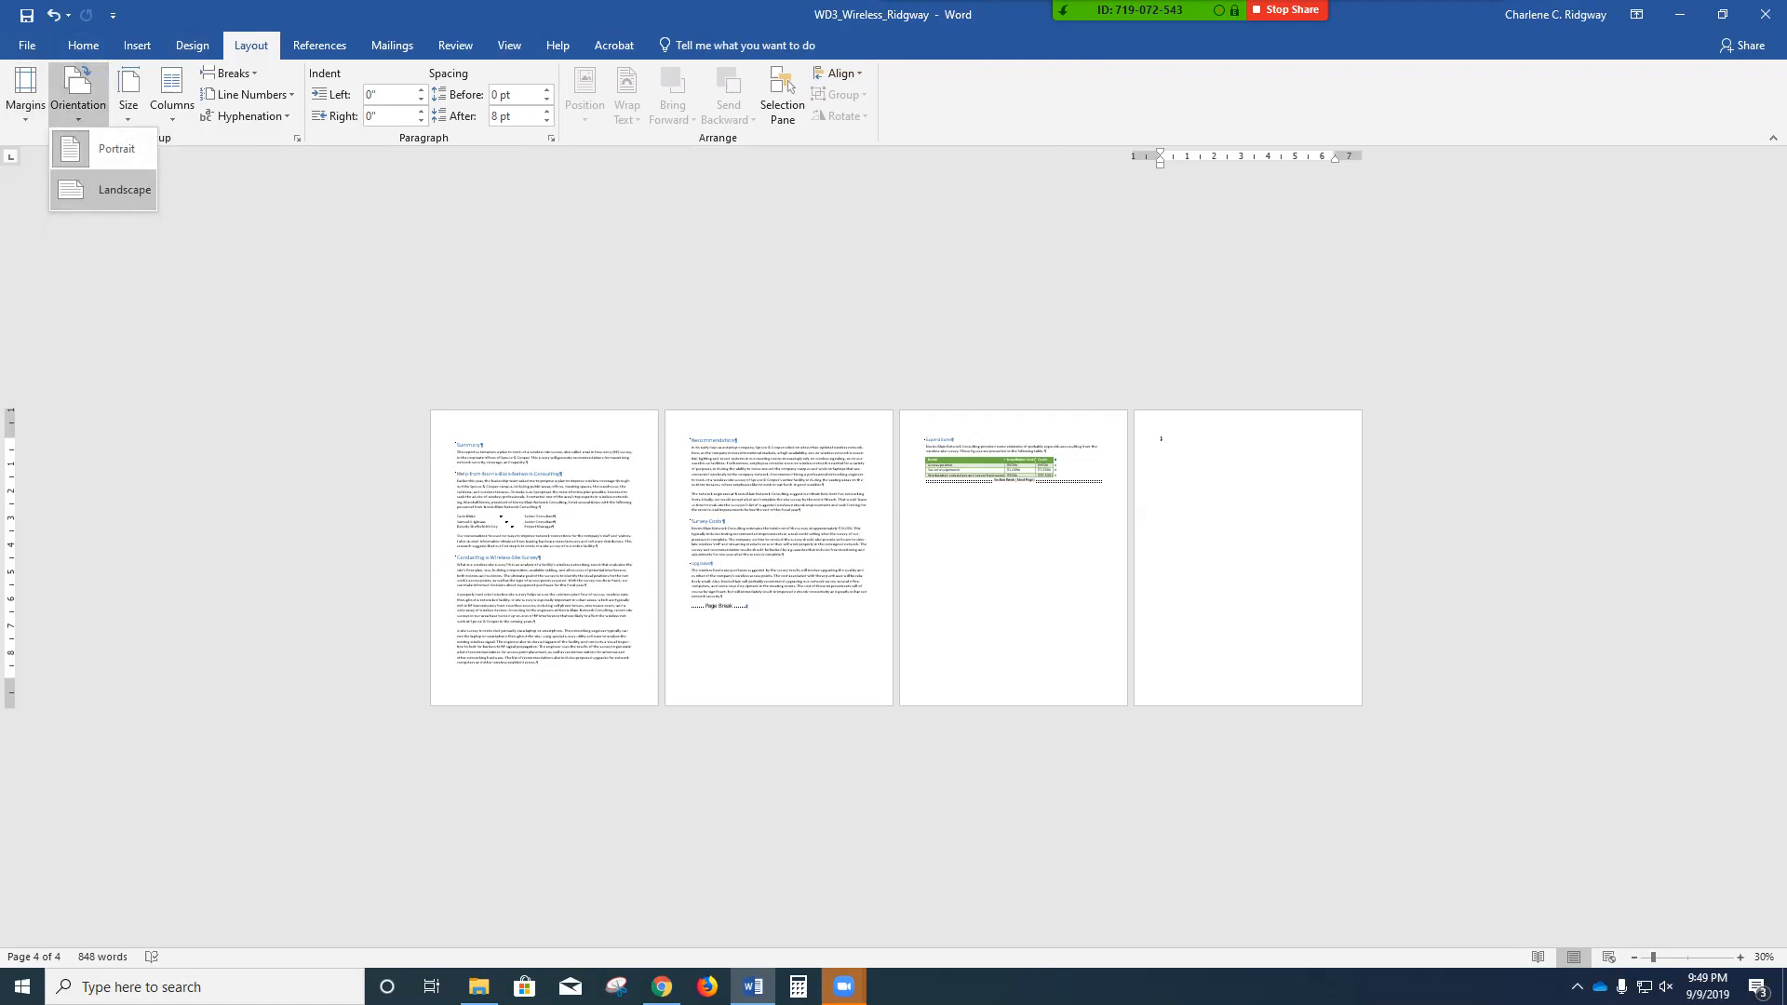
pyautogui.click(112, 190)
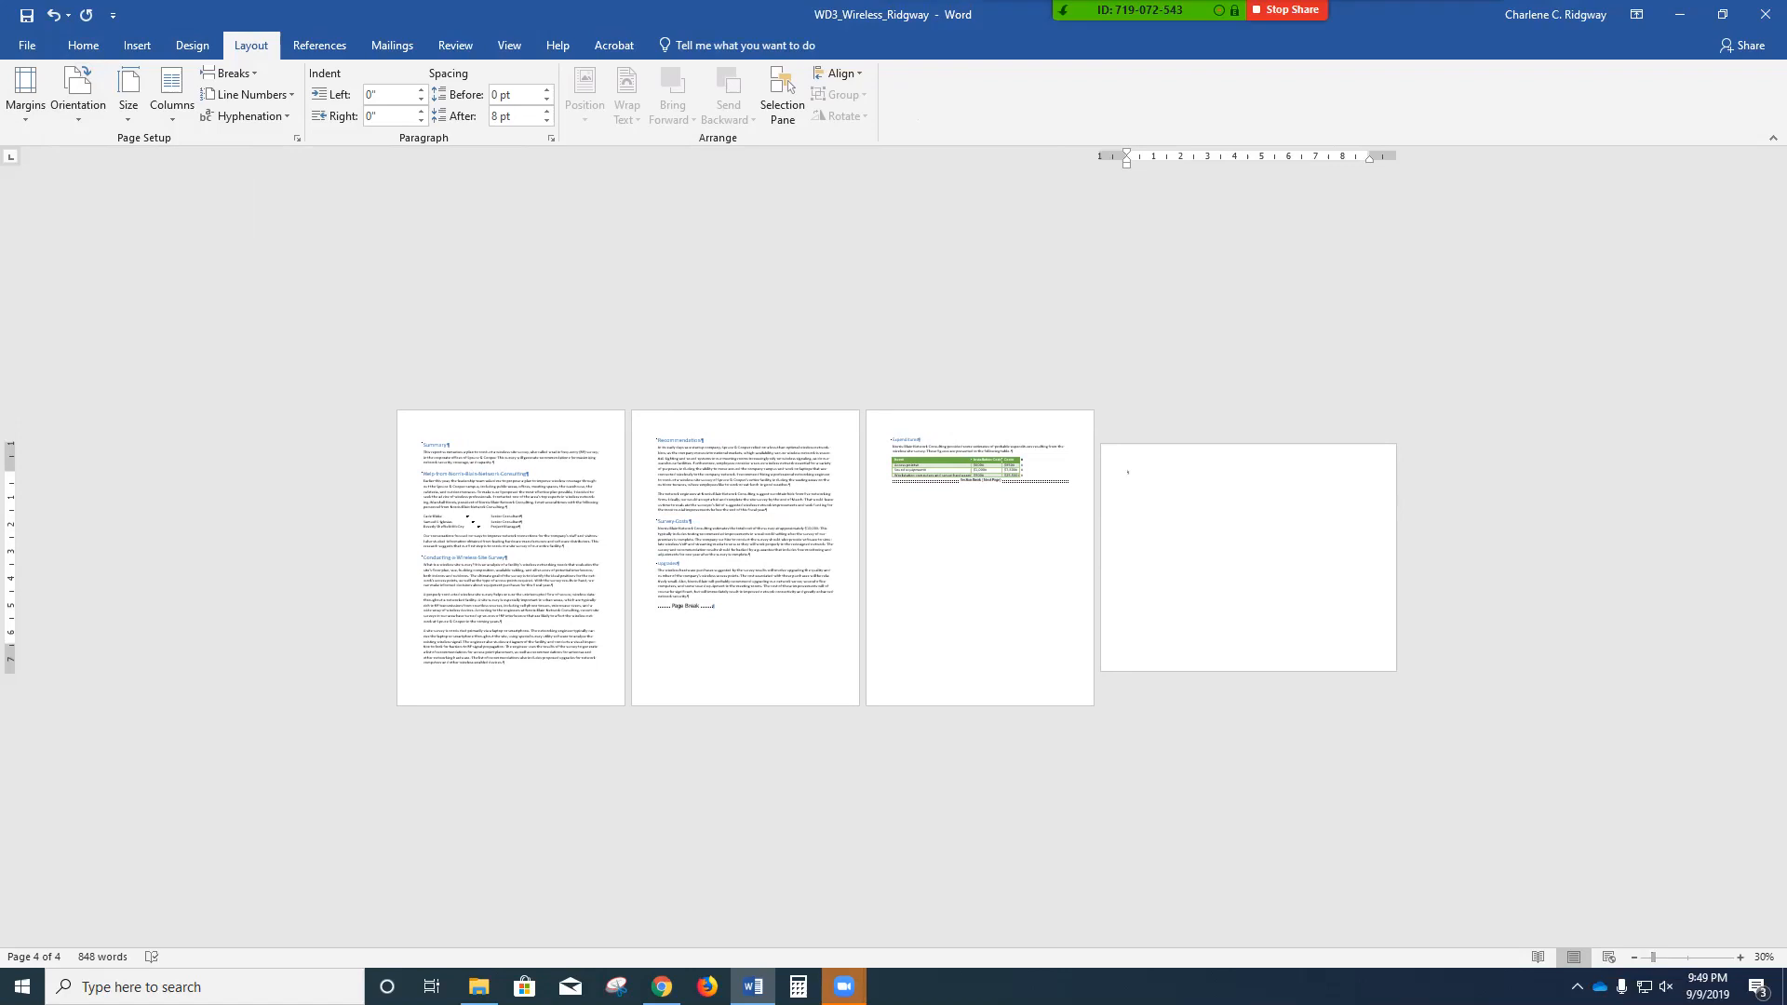
# - Browse the SmartArt graphic categories from List through Pyramid for the blank landscape page
pyautogui.moveTo(1653, 957); pyautogui.dragTo(1687, 957)
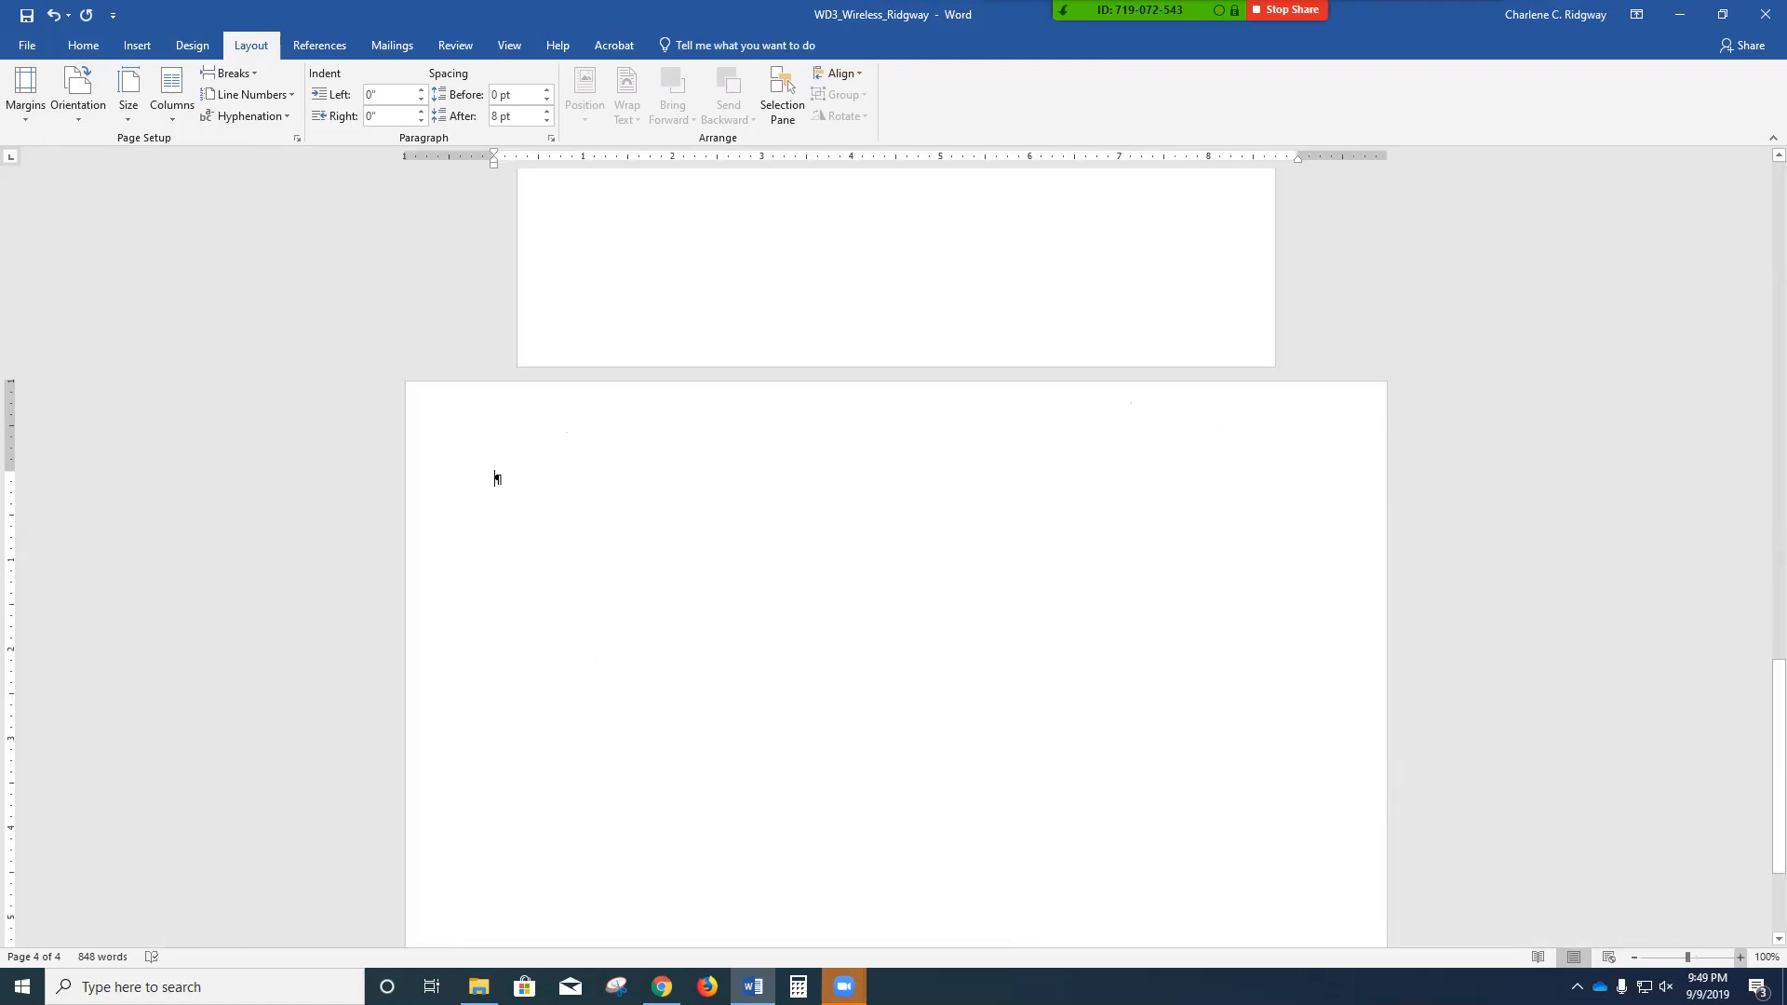
pyautogui.click(1740, 958)
pyautogui.click(1740, 957)
pyautogui.click(1741, 958)
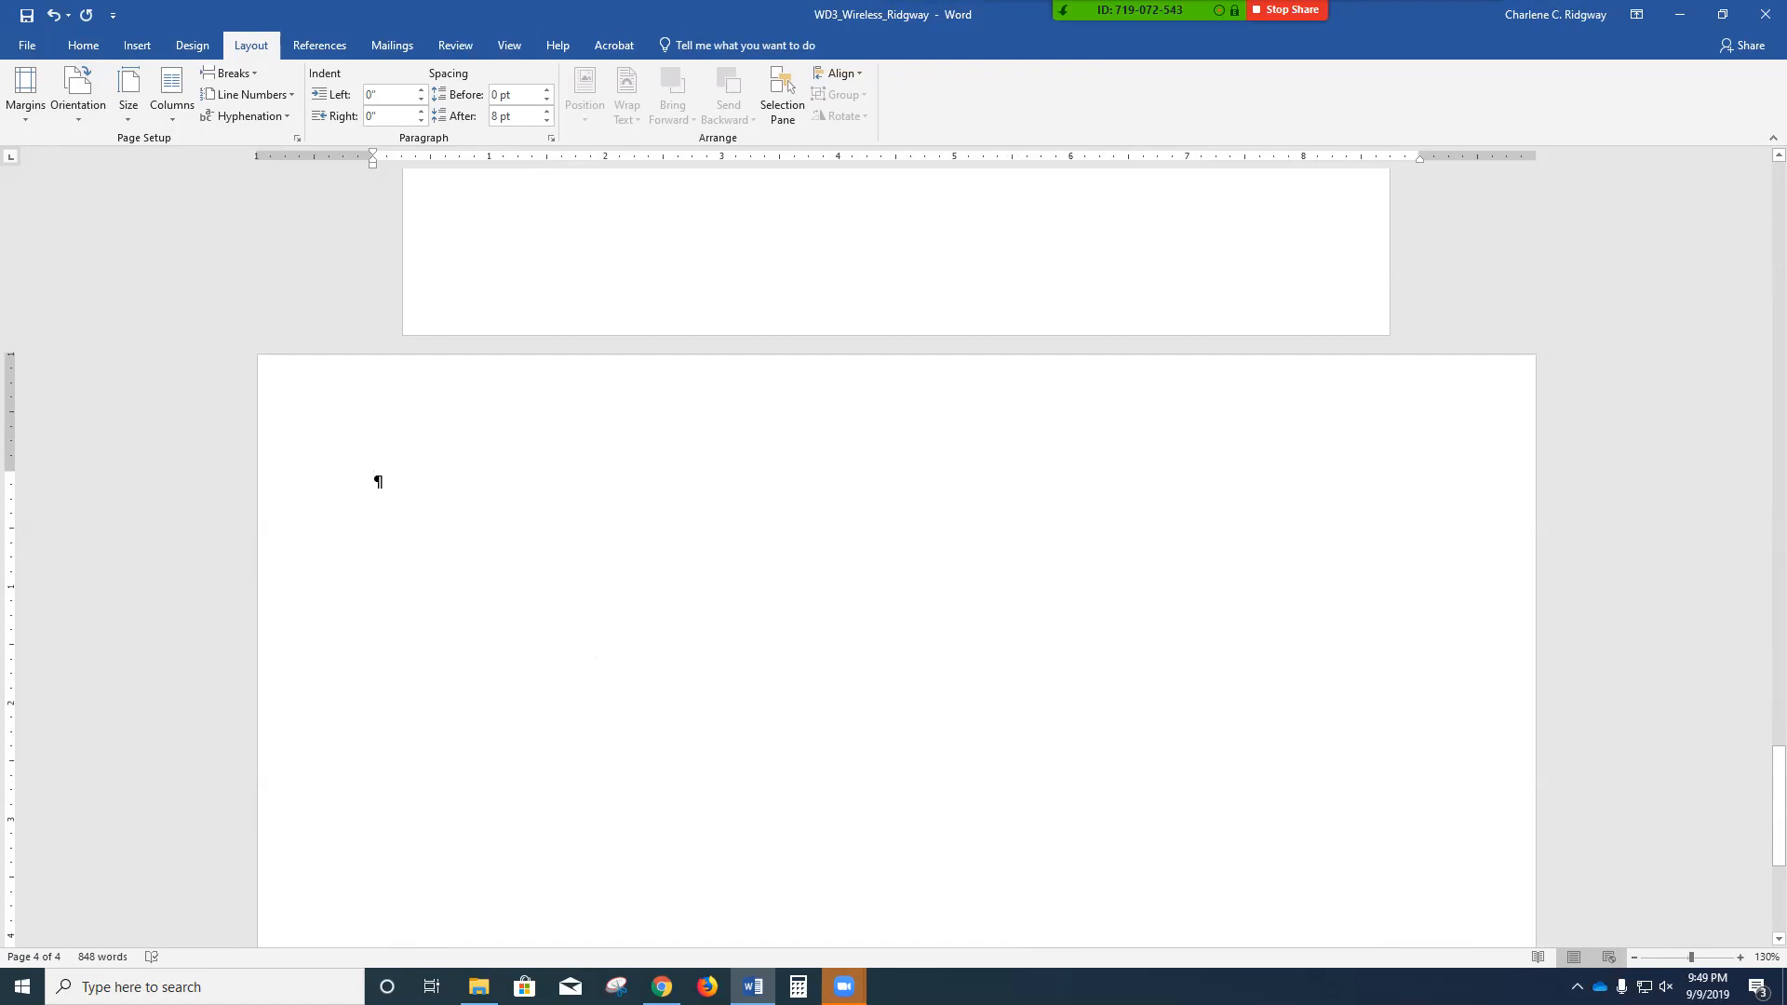
pyautogui.click(1634, 957)
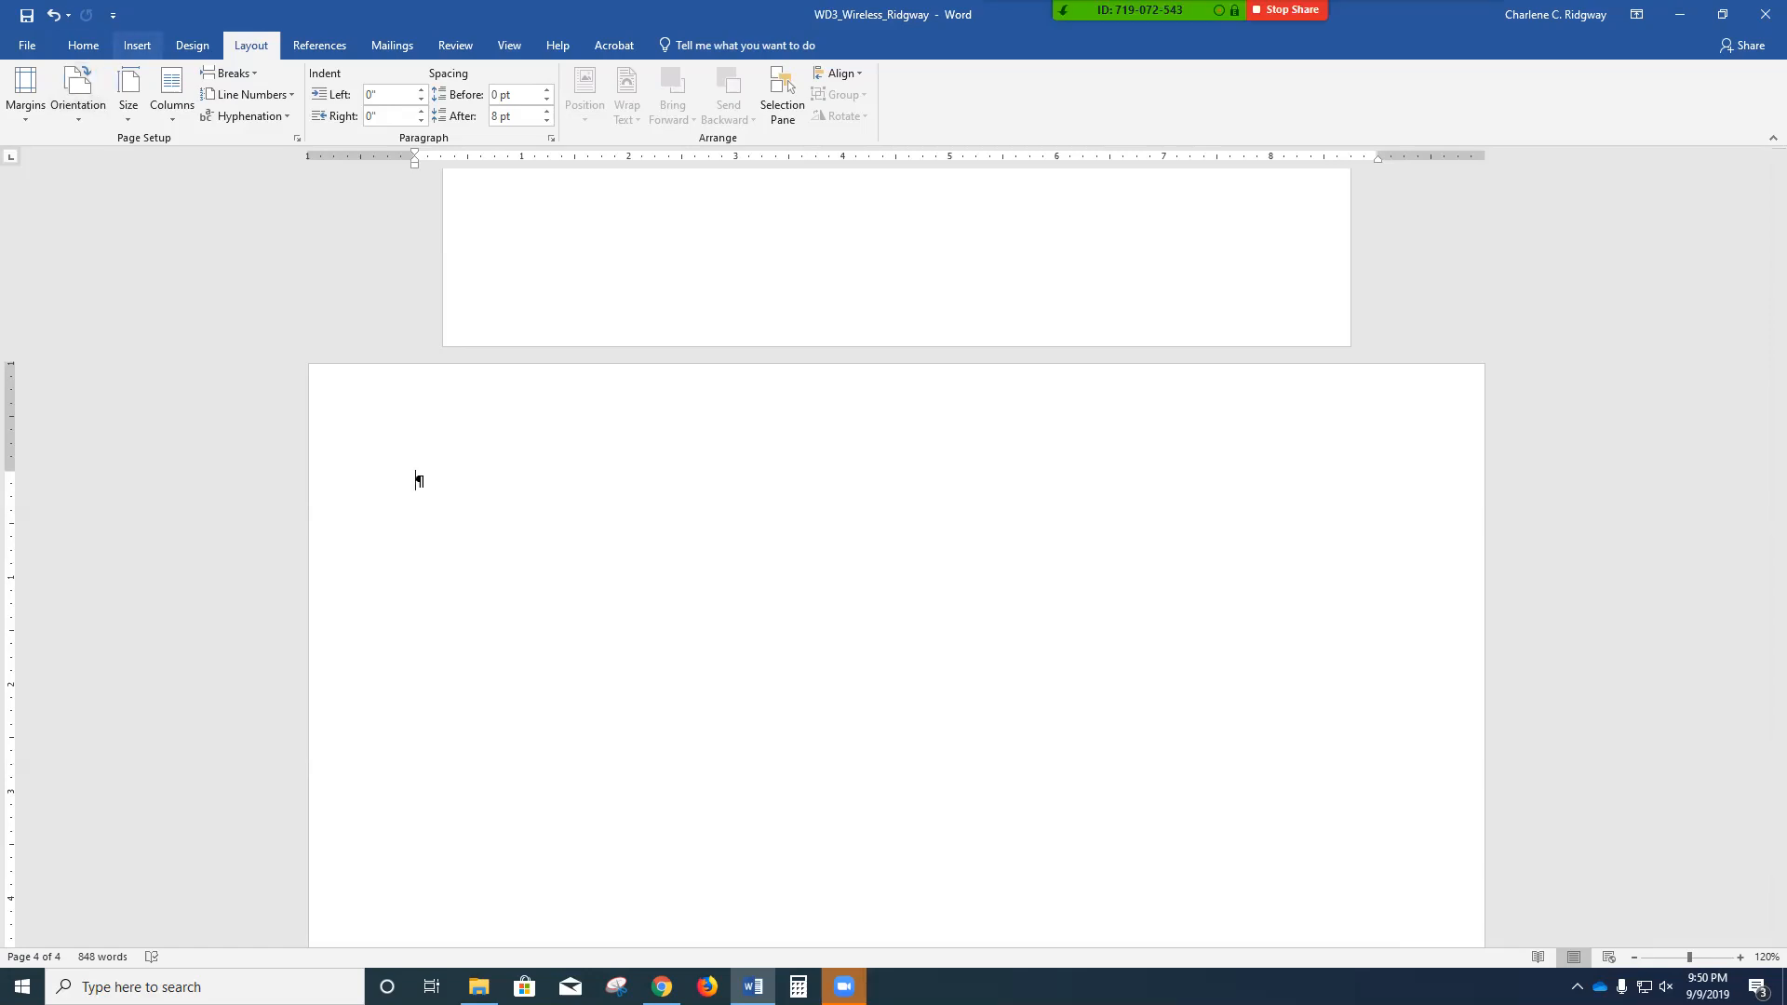
pyautogui.click(137, 46)
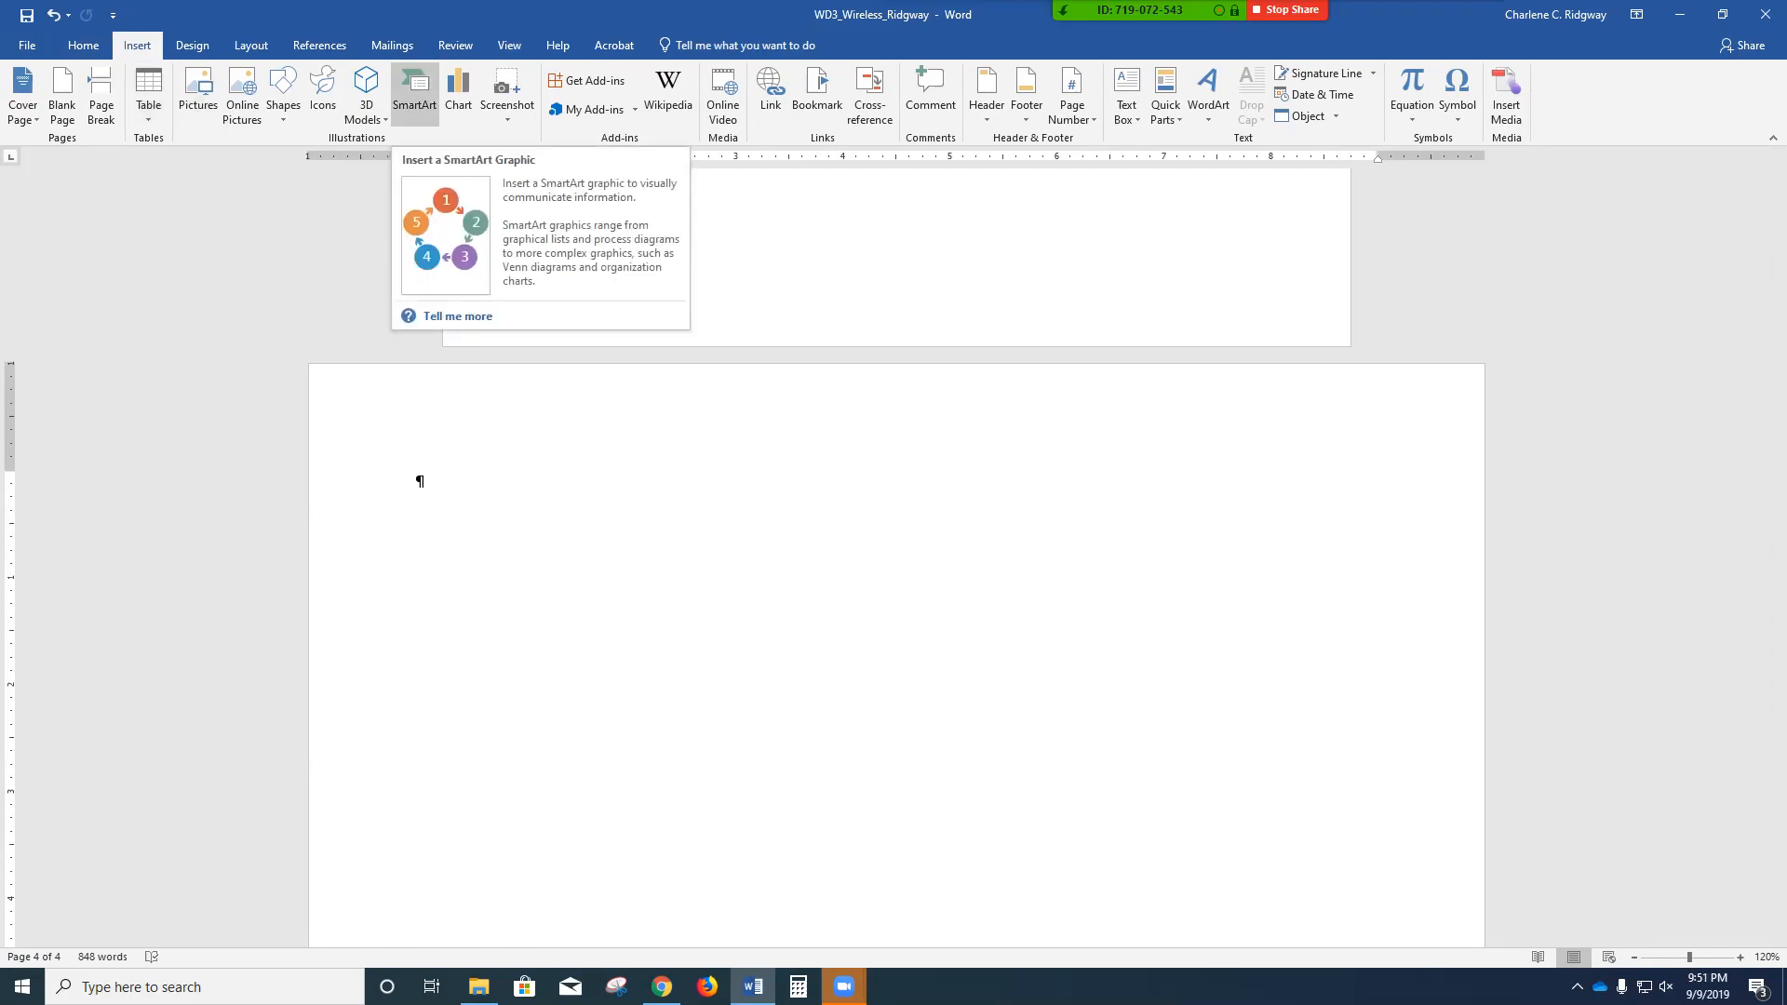
pyautogui.click(415, 93)
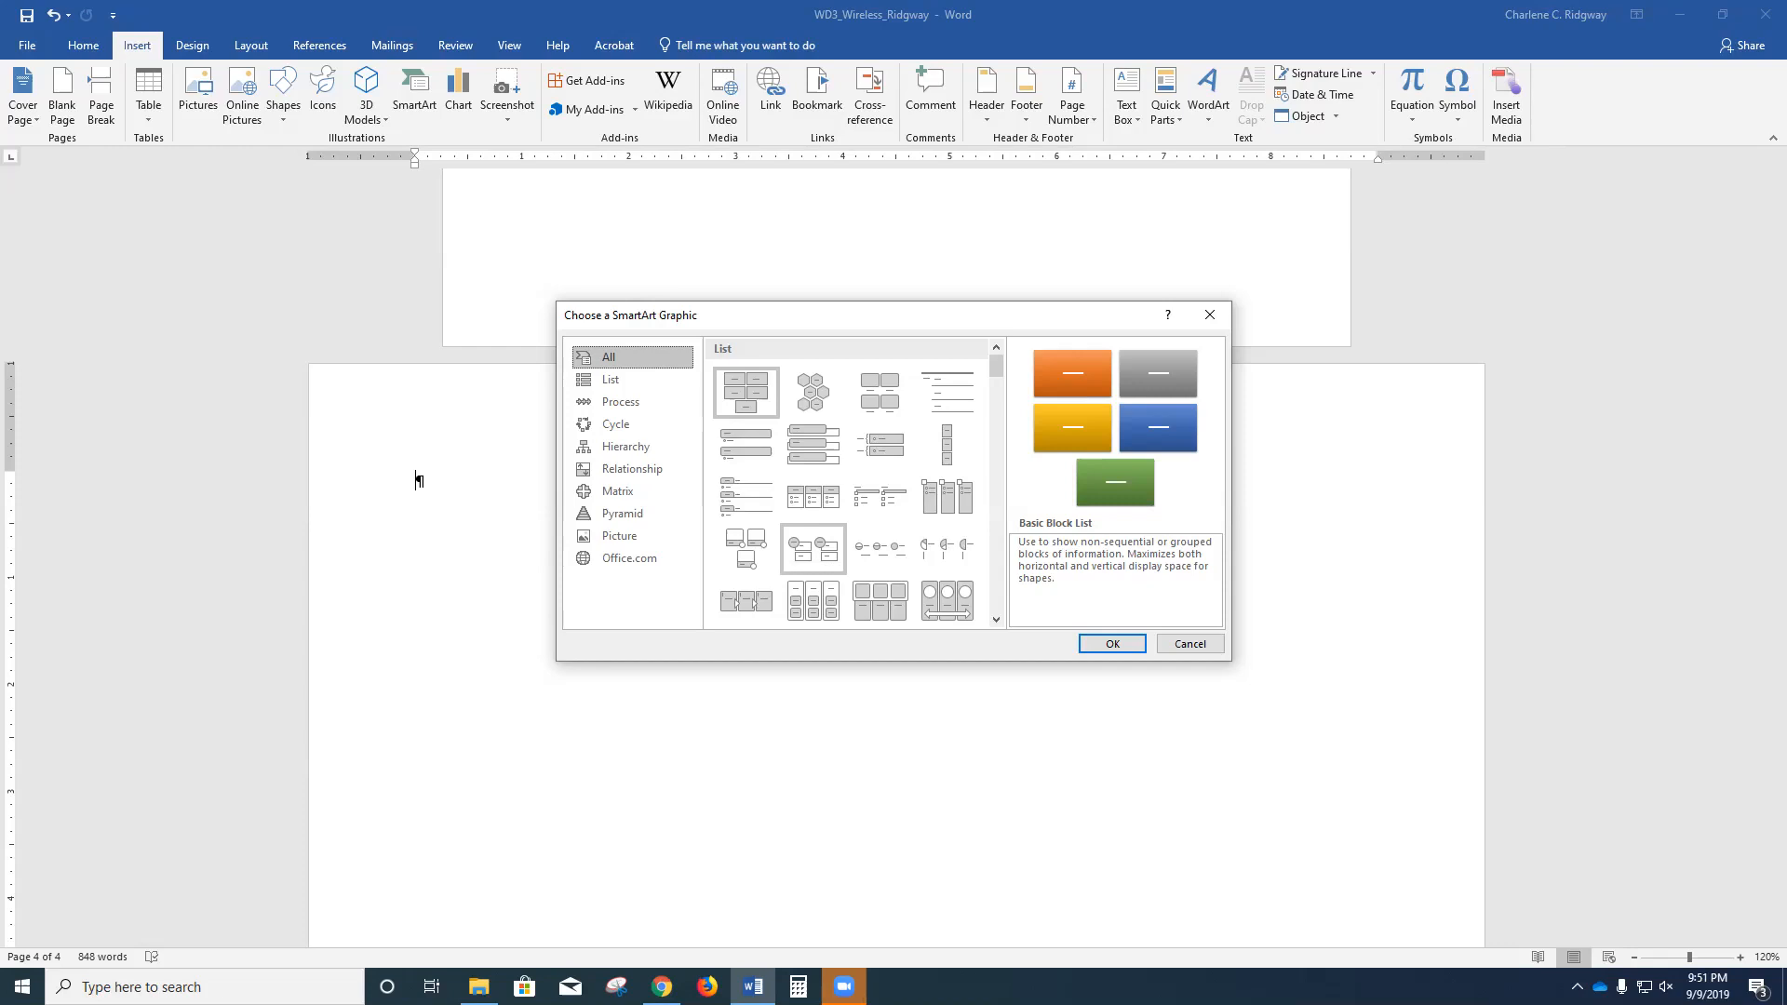
pyautogui.click(632, 380)
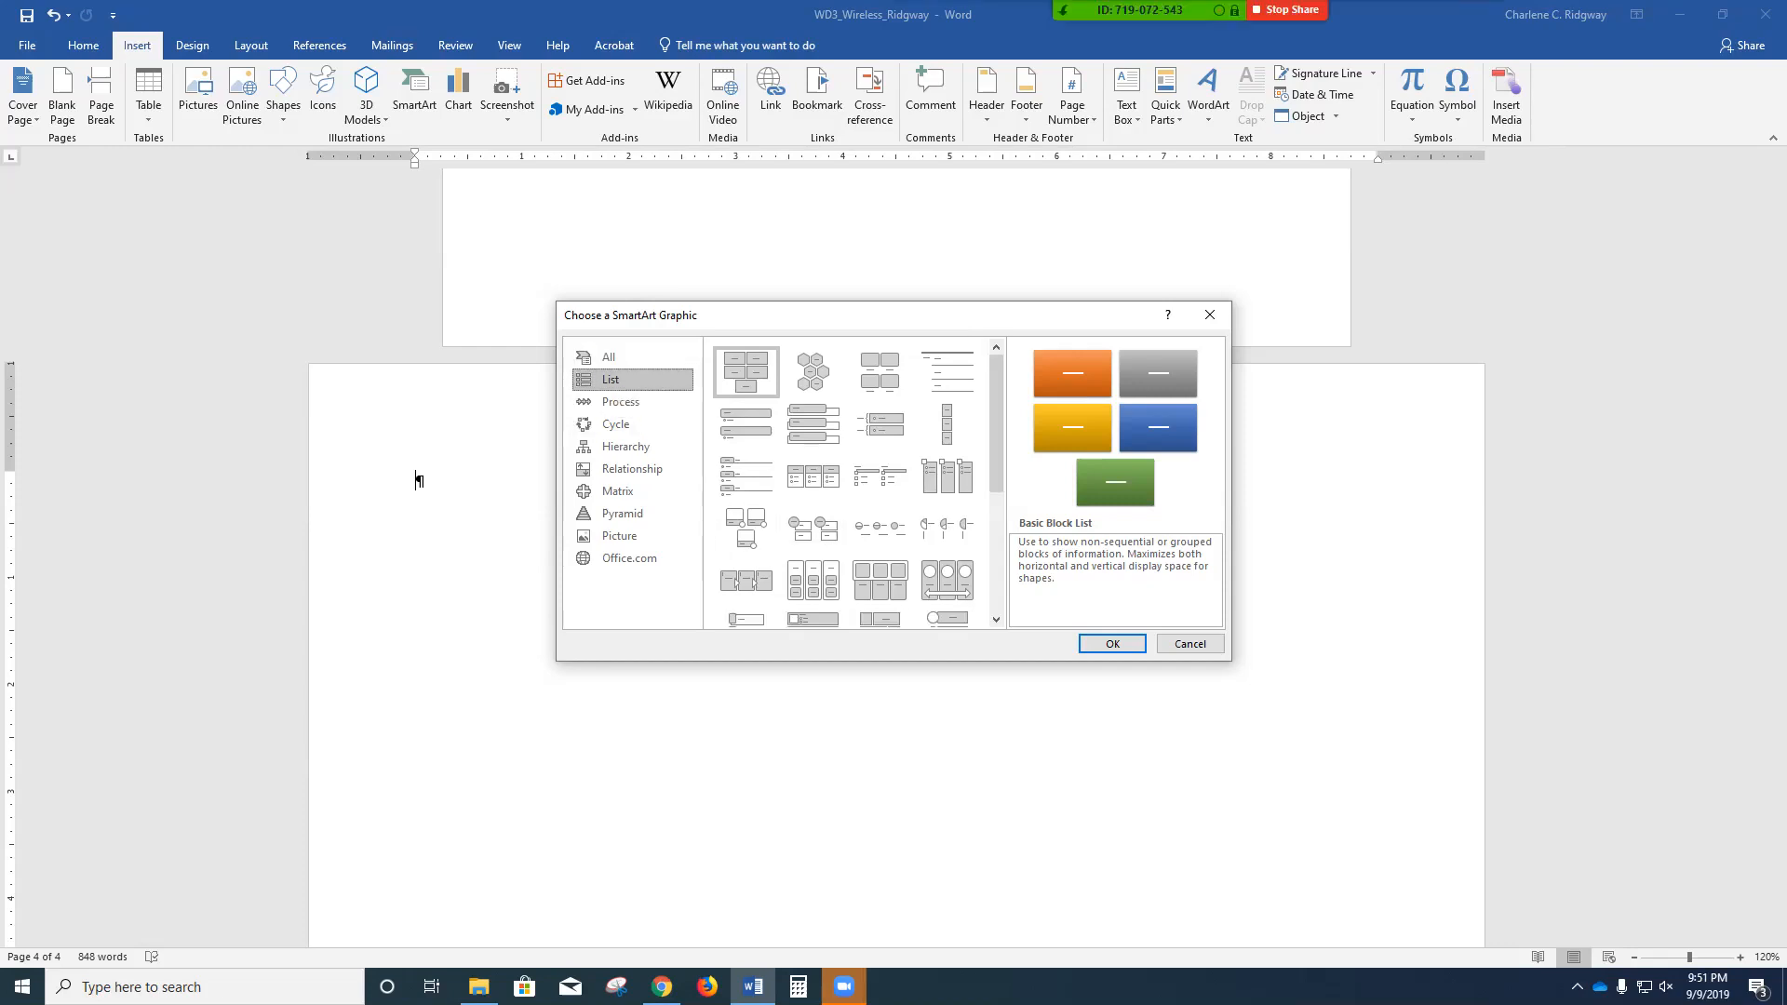
pyautogui.click(632, 402)
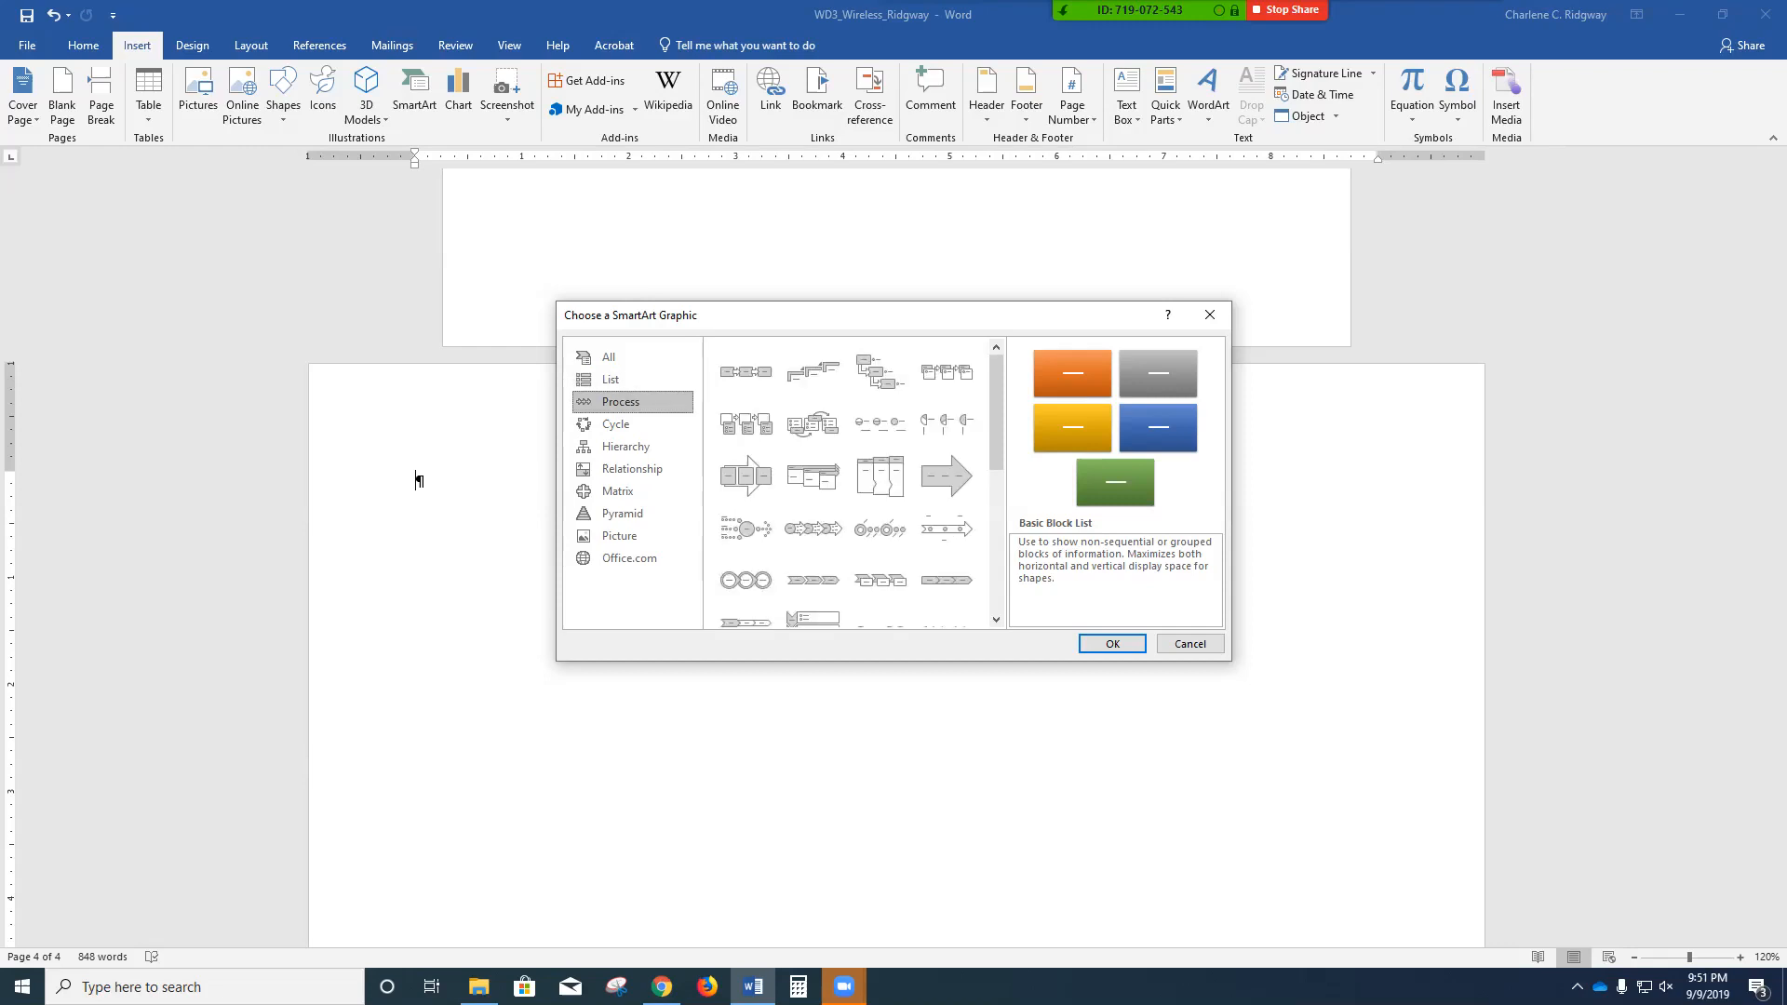
pyautogui.click(618, 425)
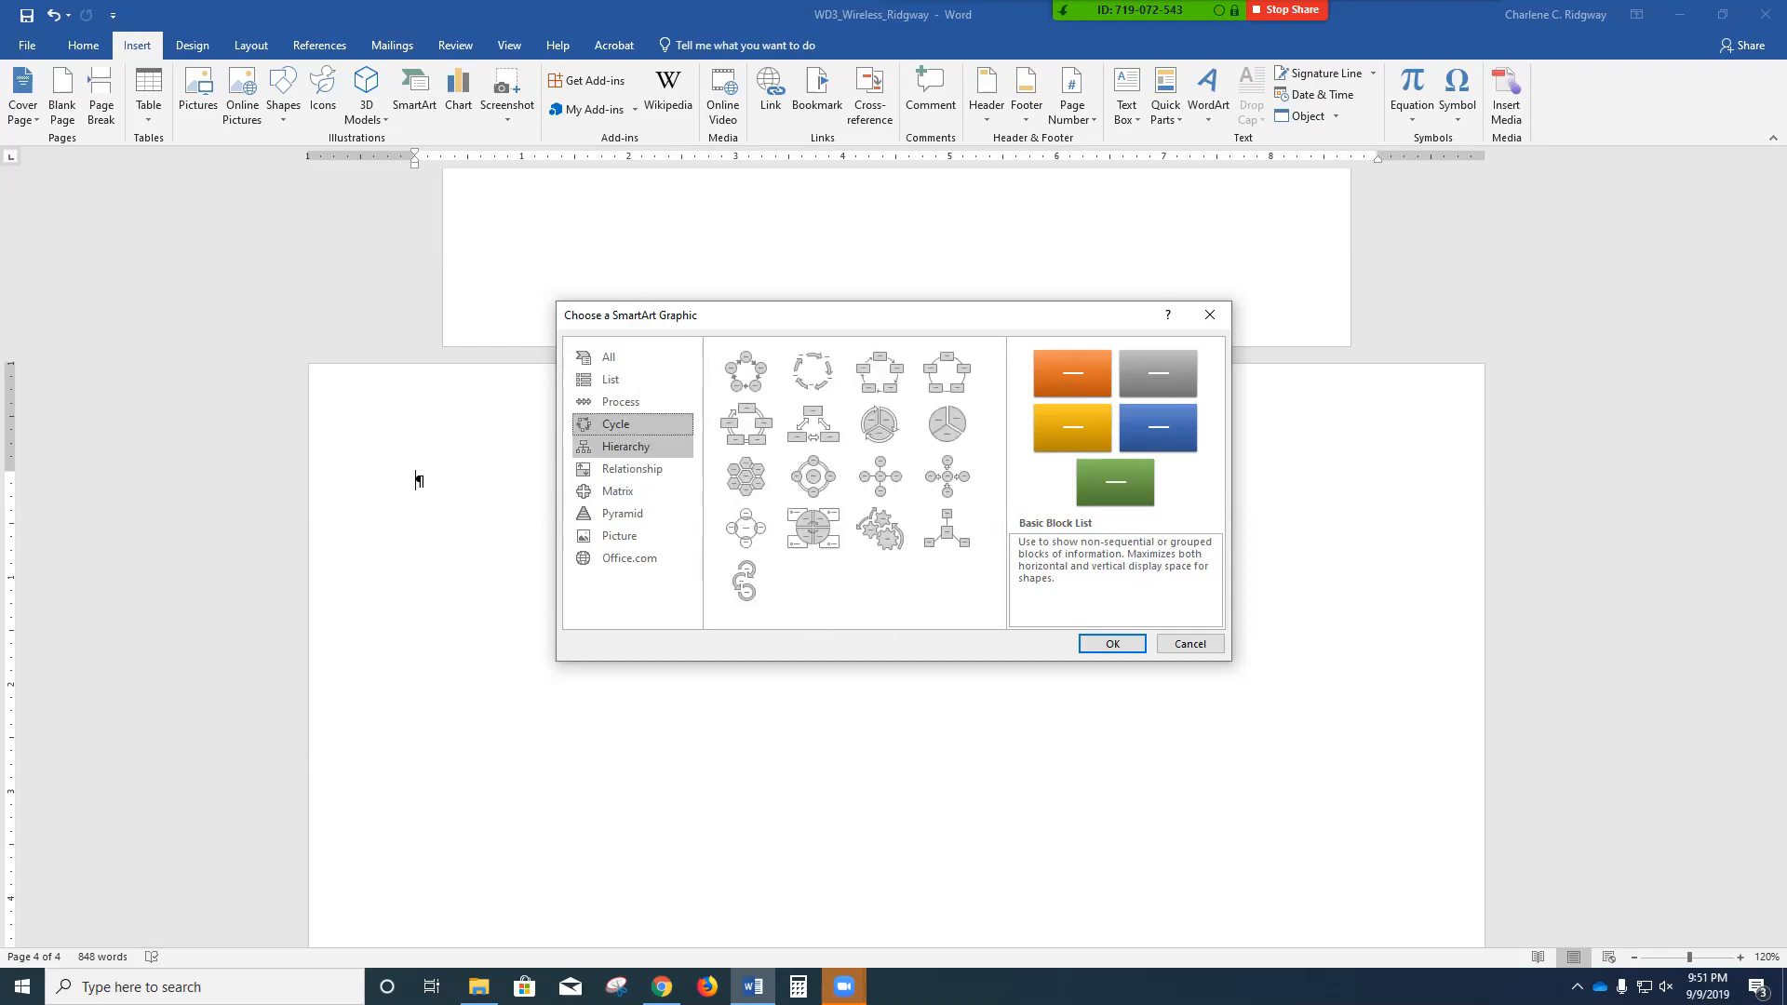
pyautogui.click(626, 447)
pyautogui.click(632, 469)
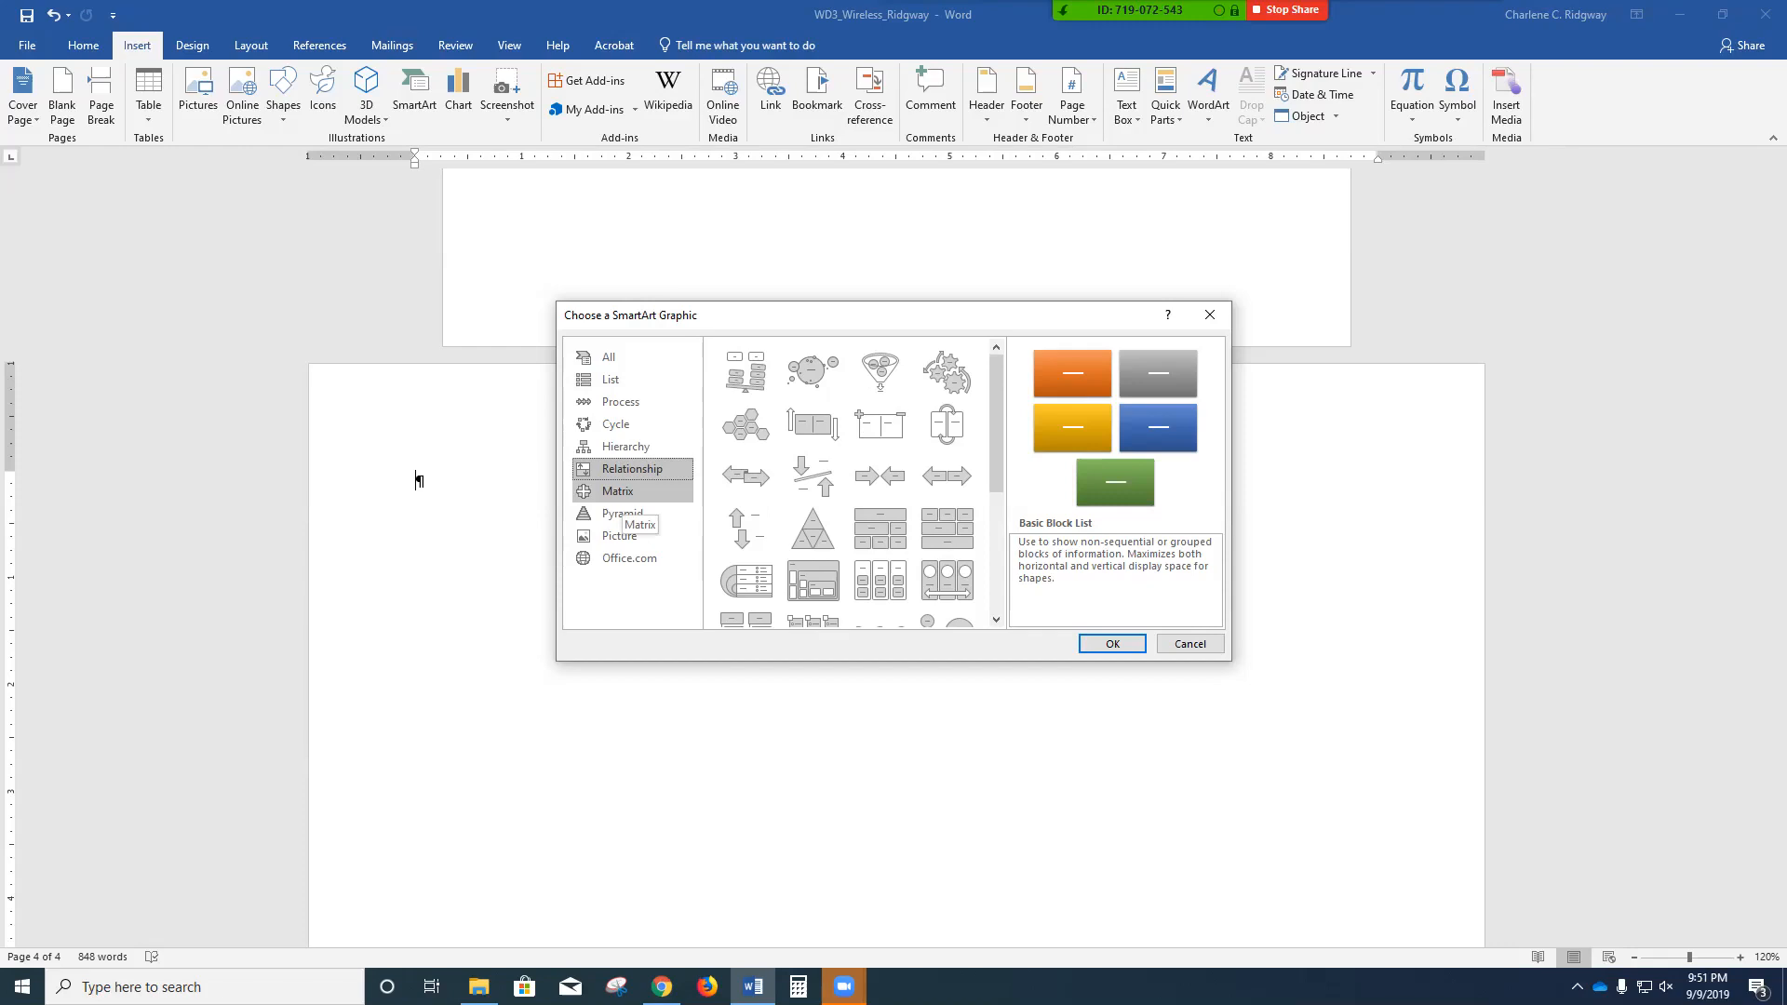
pyautogui.click(618, 491)
pyautogui.click(622, 514)
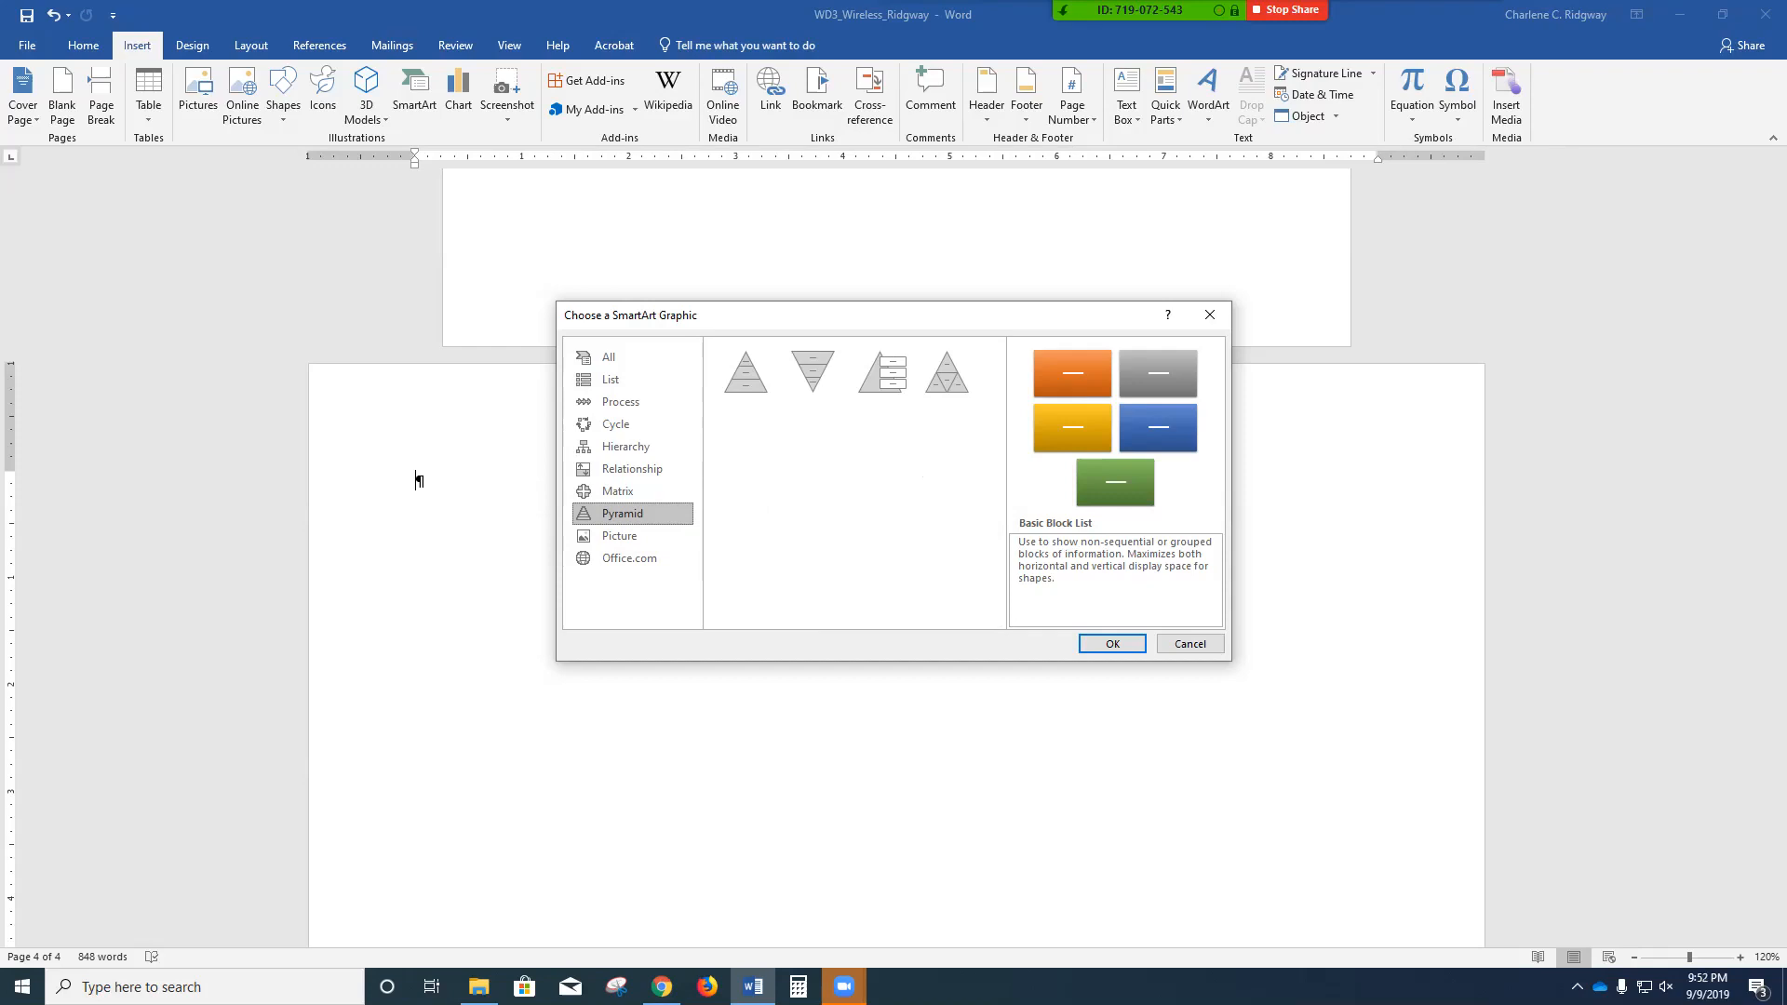
# - Insert a Converging Radial SmartArt graphic from the Relationship category on the landscape page
pyautogui.click(632, 469)
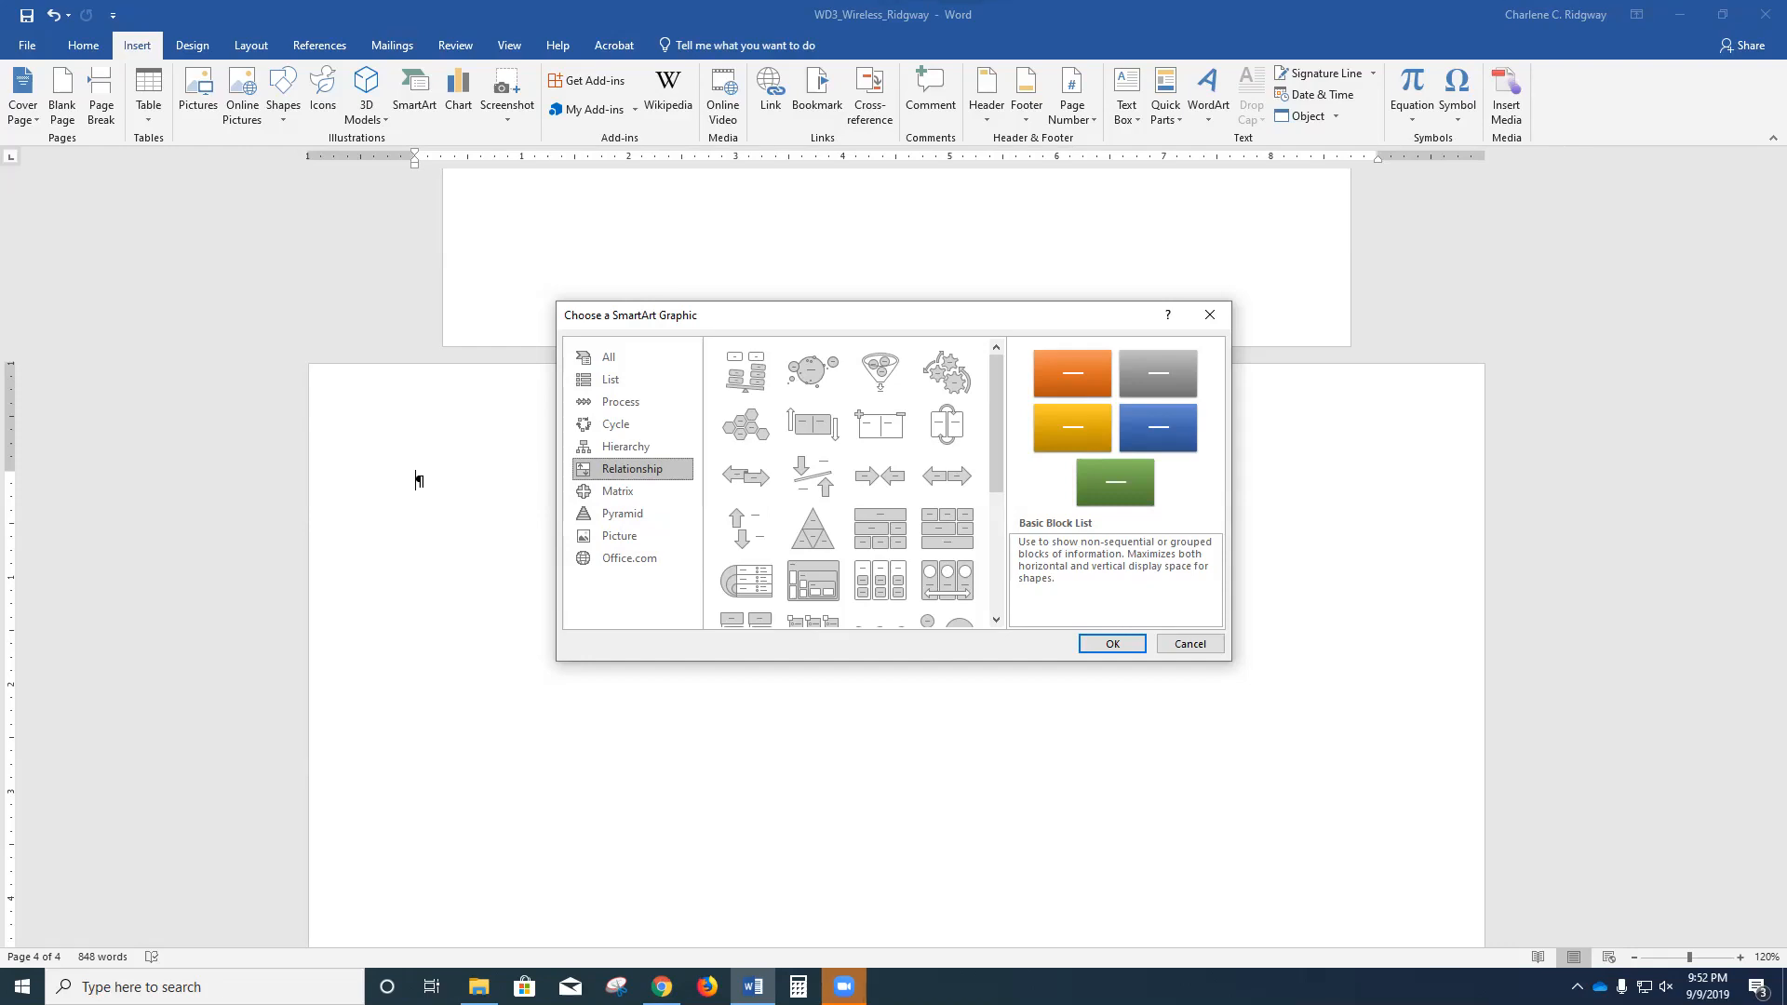
pyautogui.scroll(-5, 847, 484)
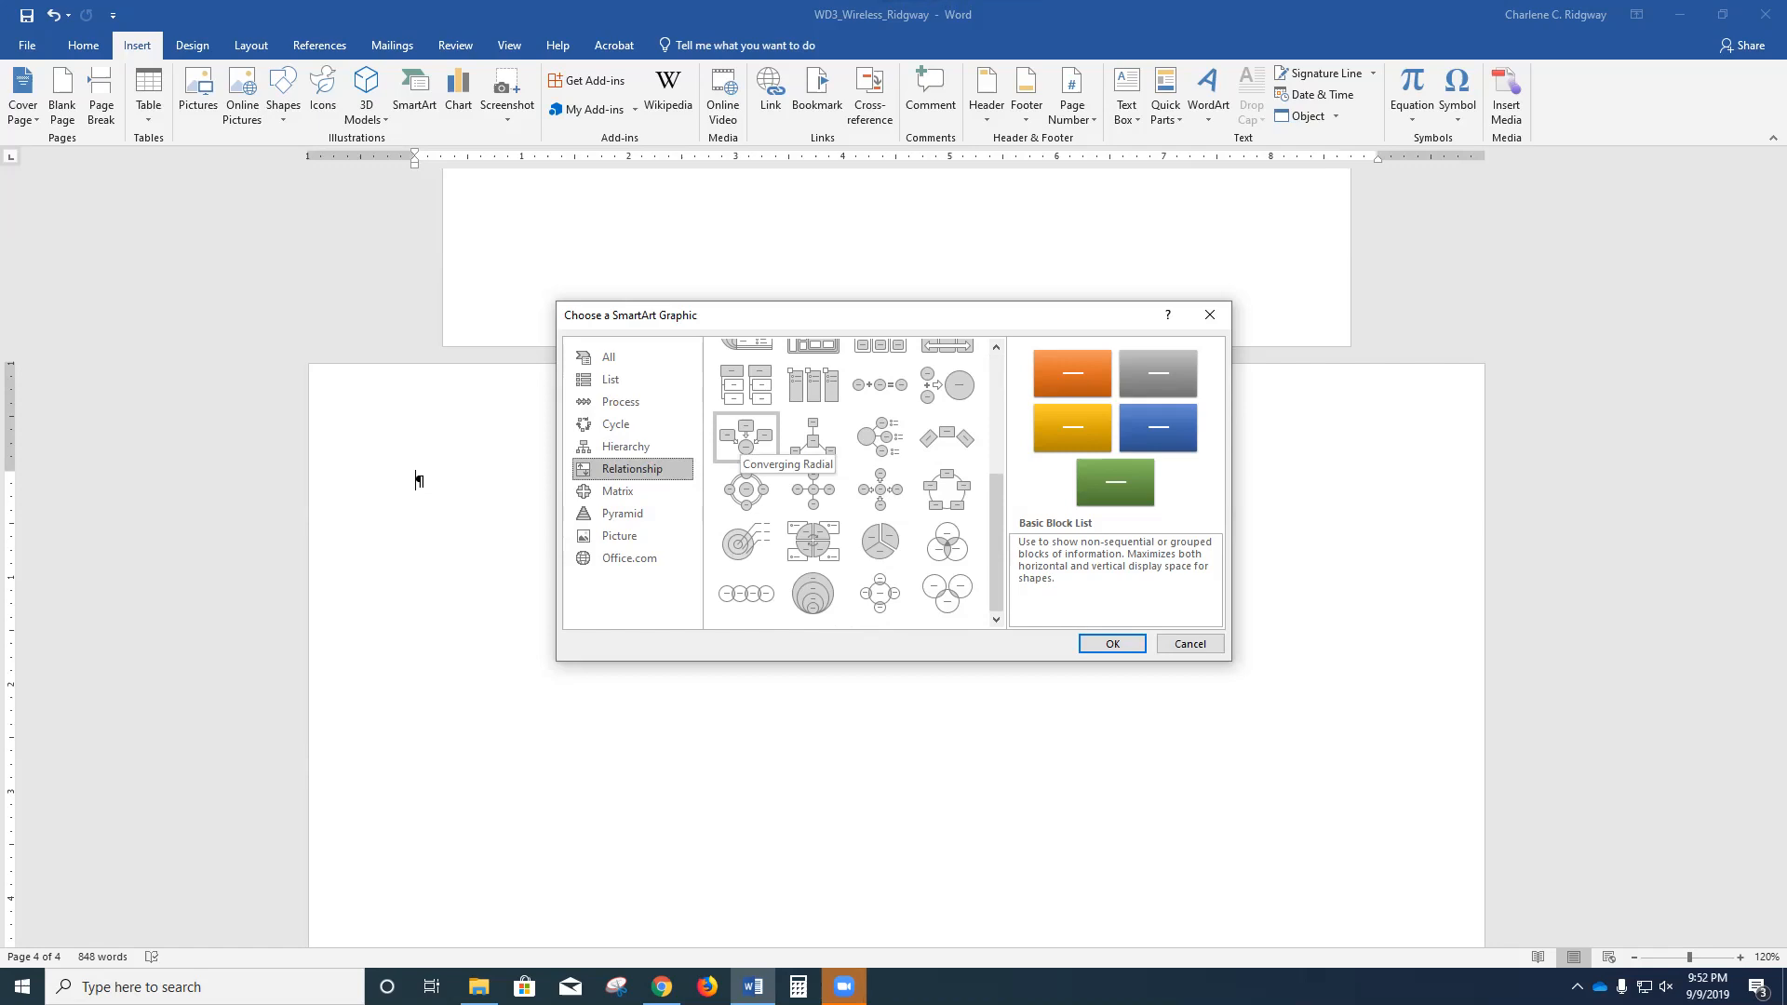
pyautogui.click(746, 436)
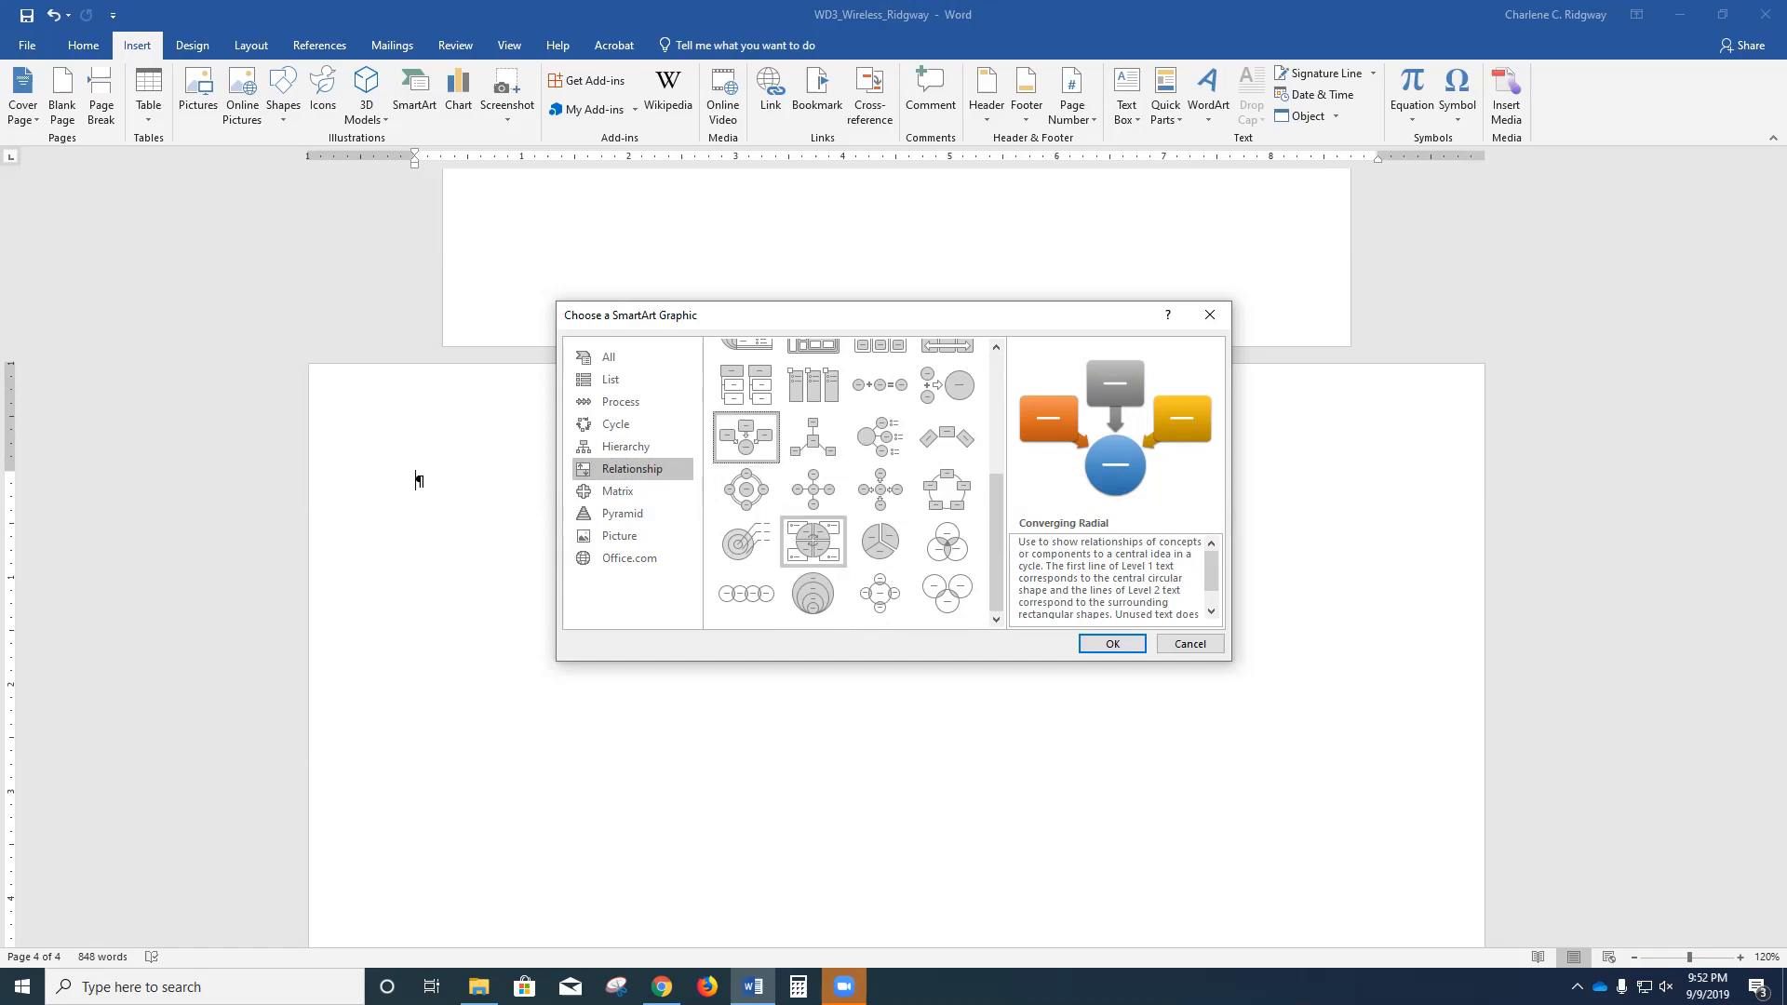
pyautogui.click(1112, 644)
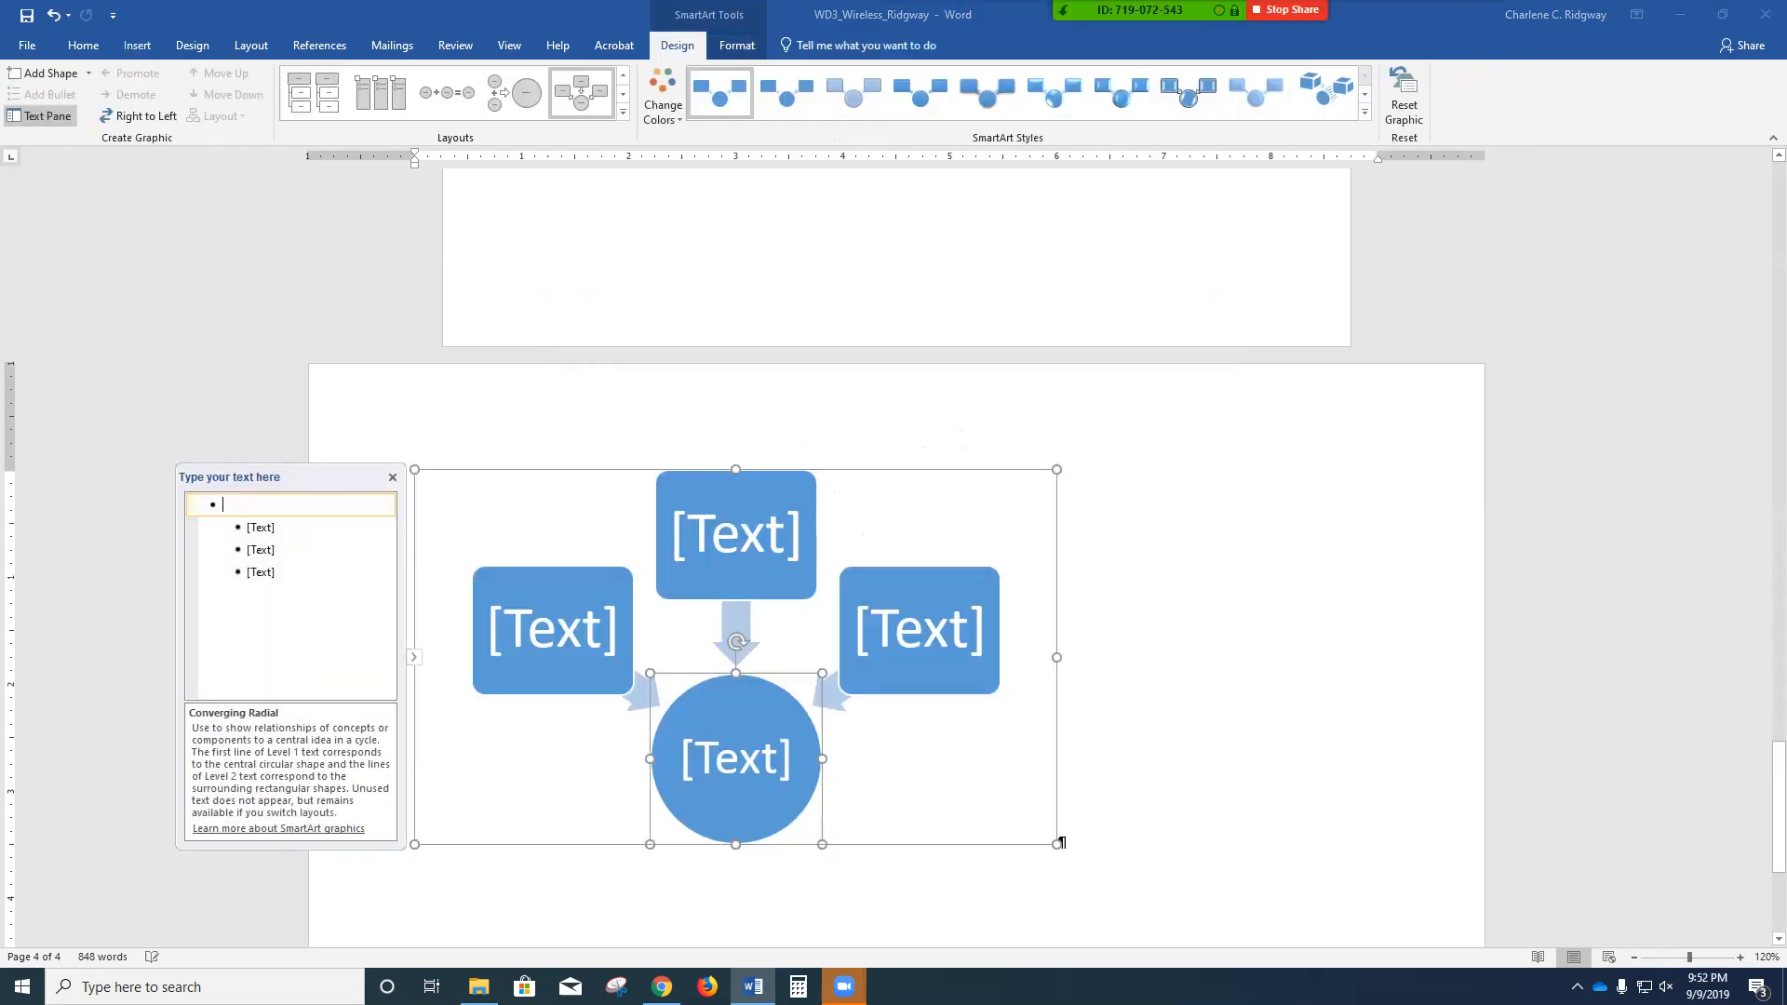
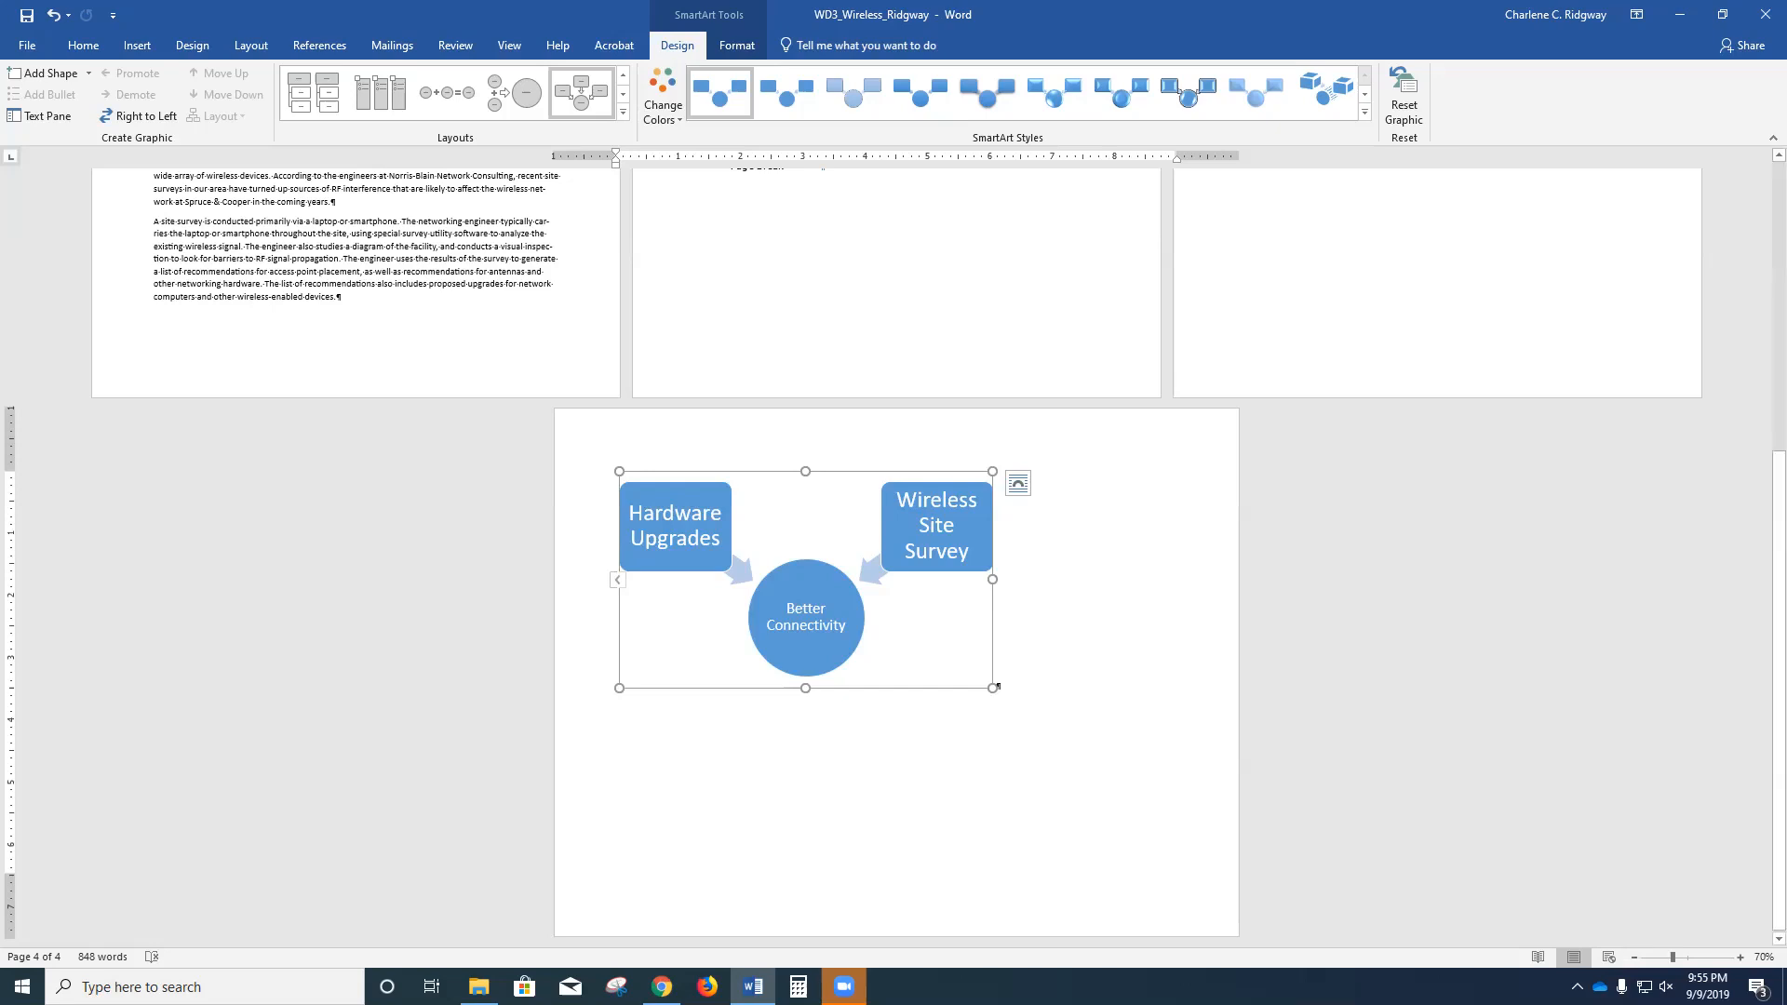
# - Resize the SmartArt graphic to 6.5" high and 9" wide, then deselect it
pyautogui.click(735, 45)
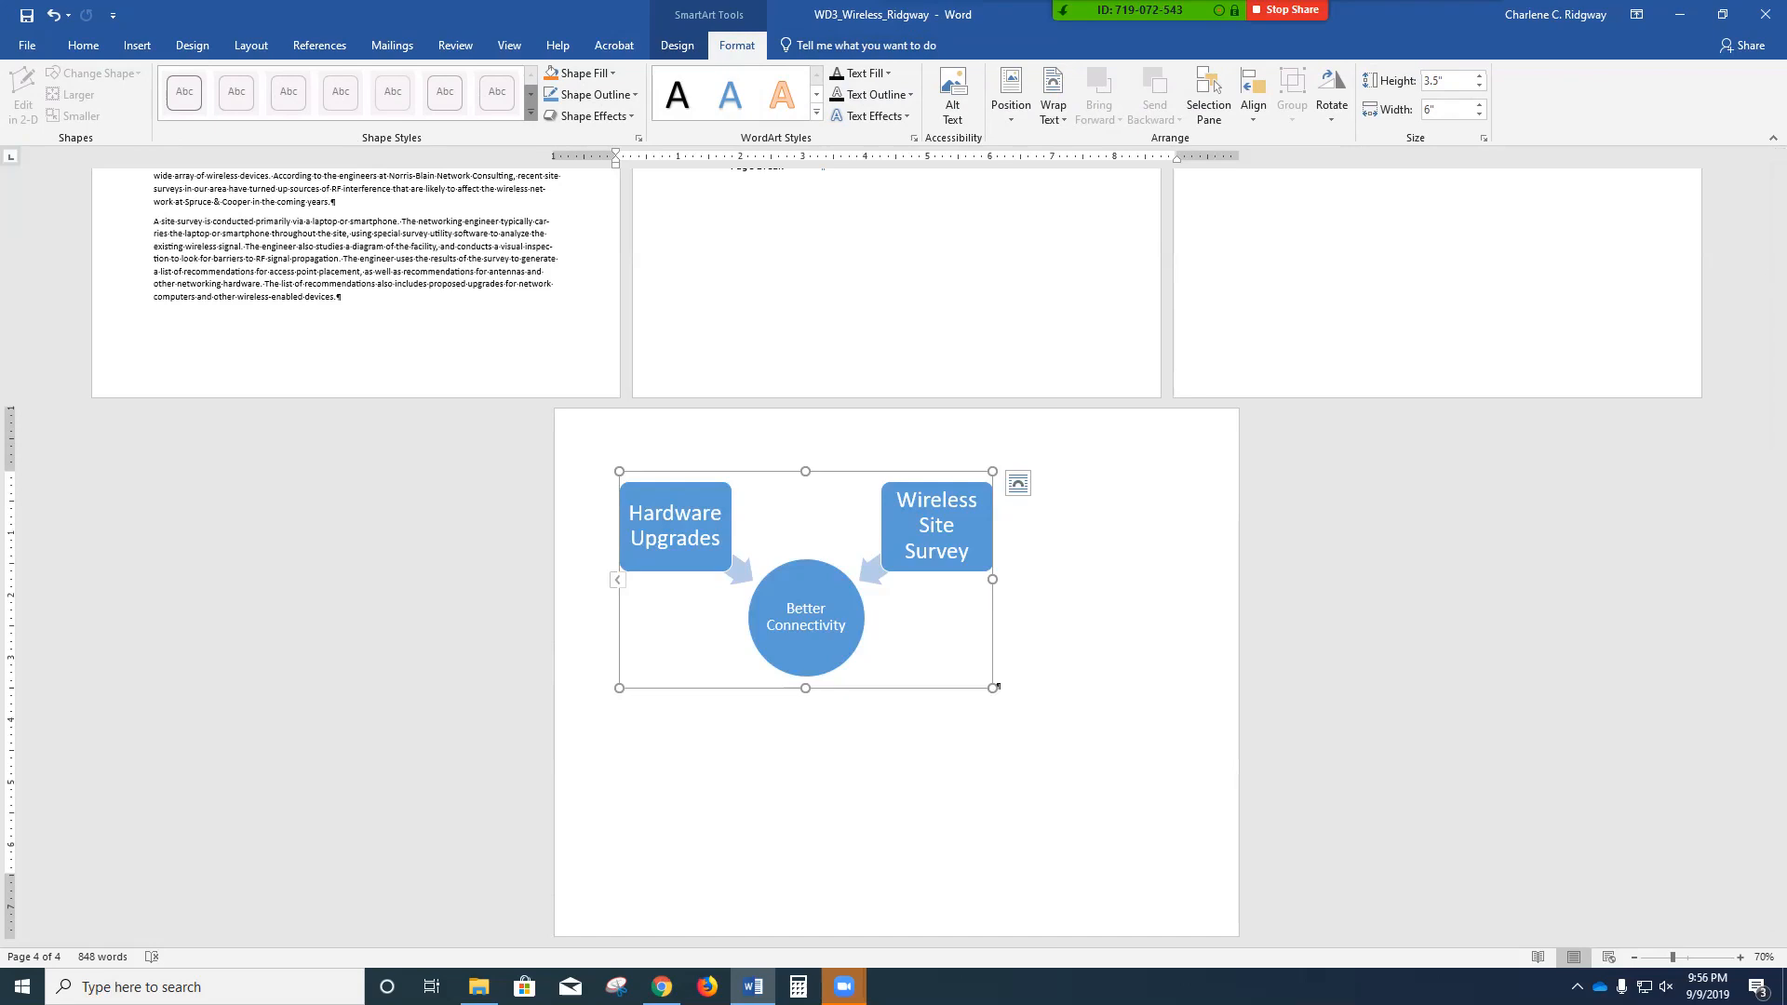
pyautogui.click(1438, 81)
pyautogui.write('6.5')
pyautogui.press('Tab')
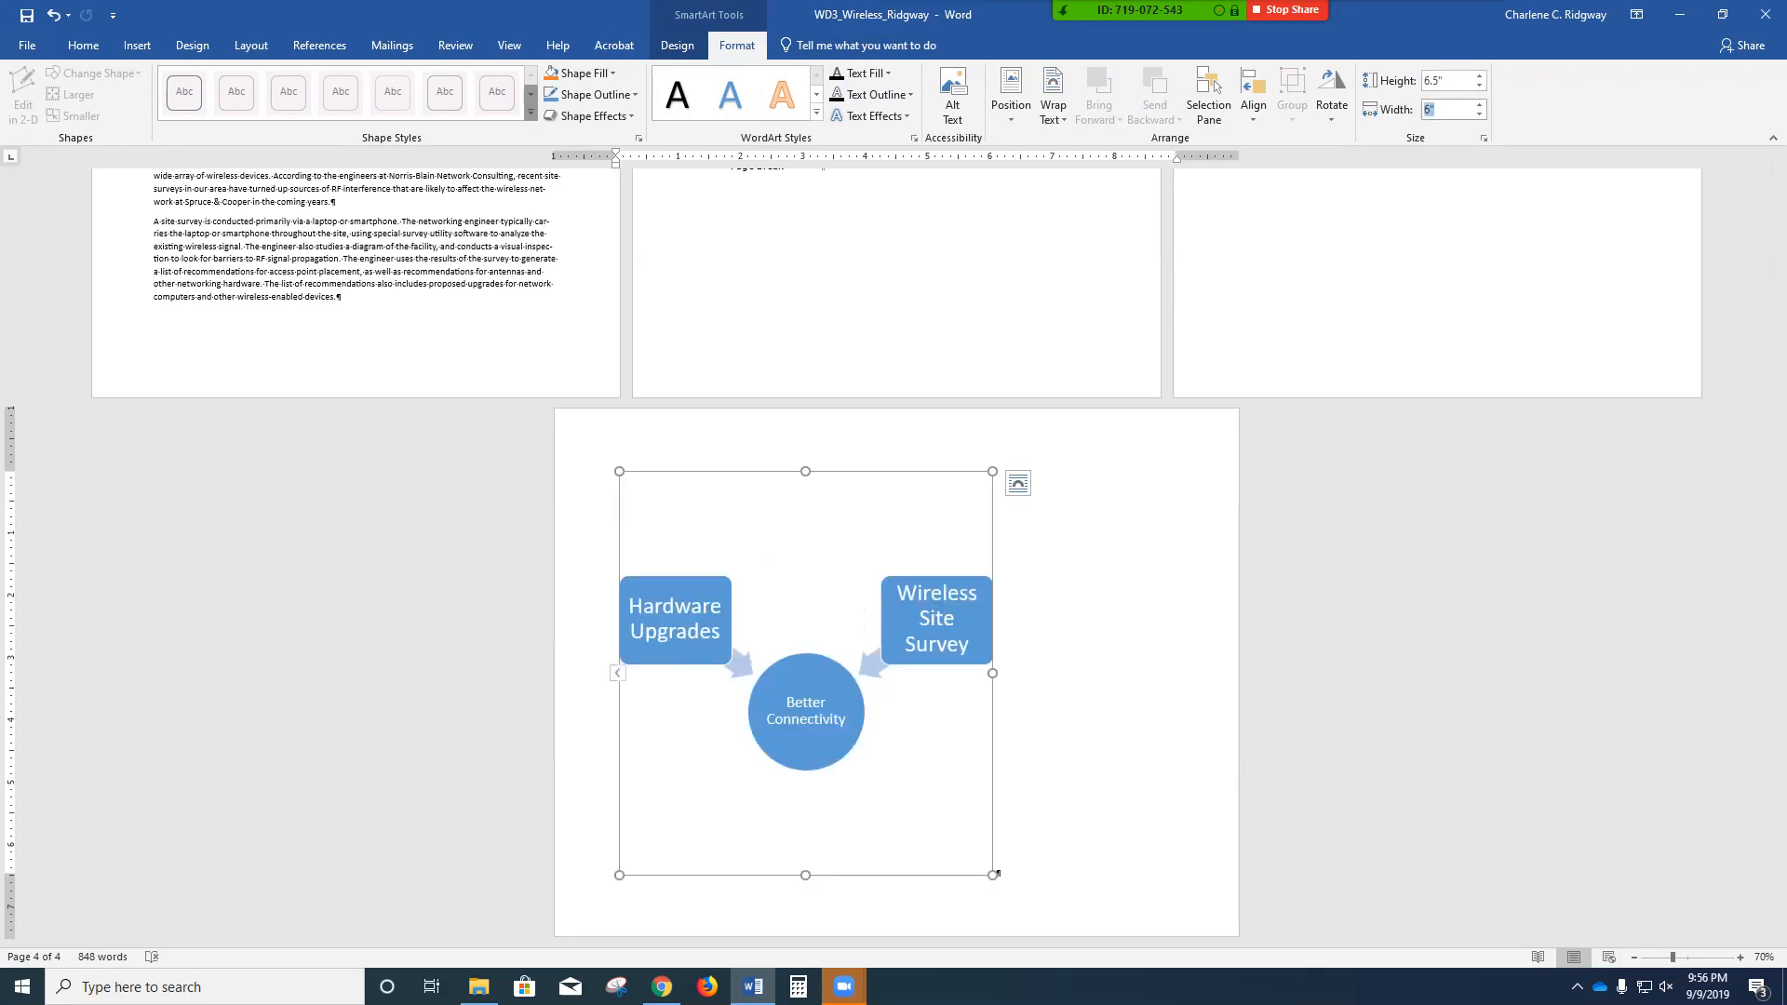
pyautogui.write('9')
pyautogui.press('Return')
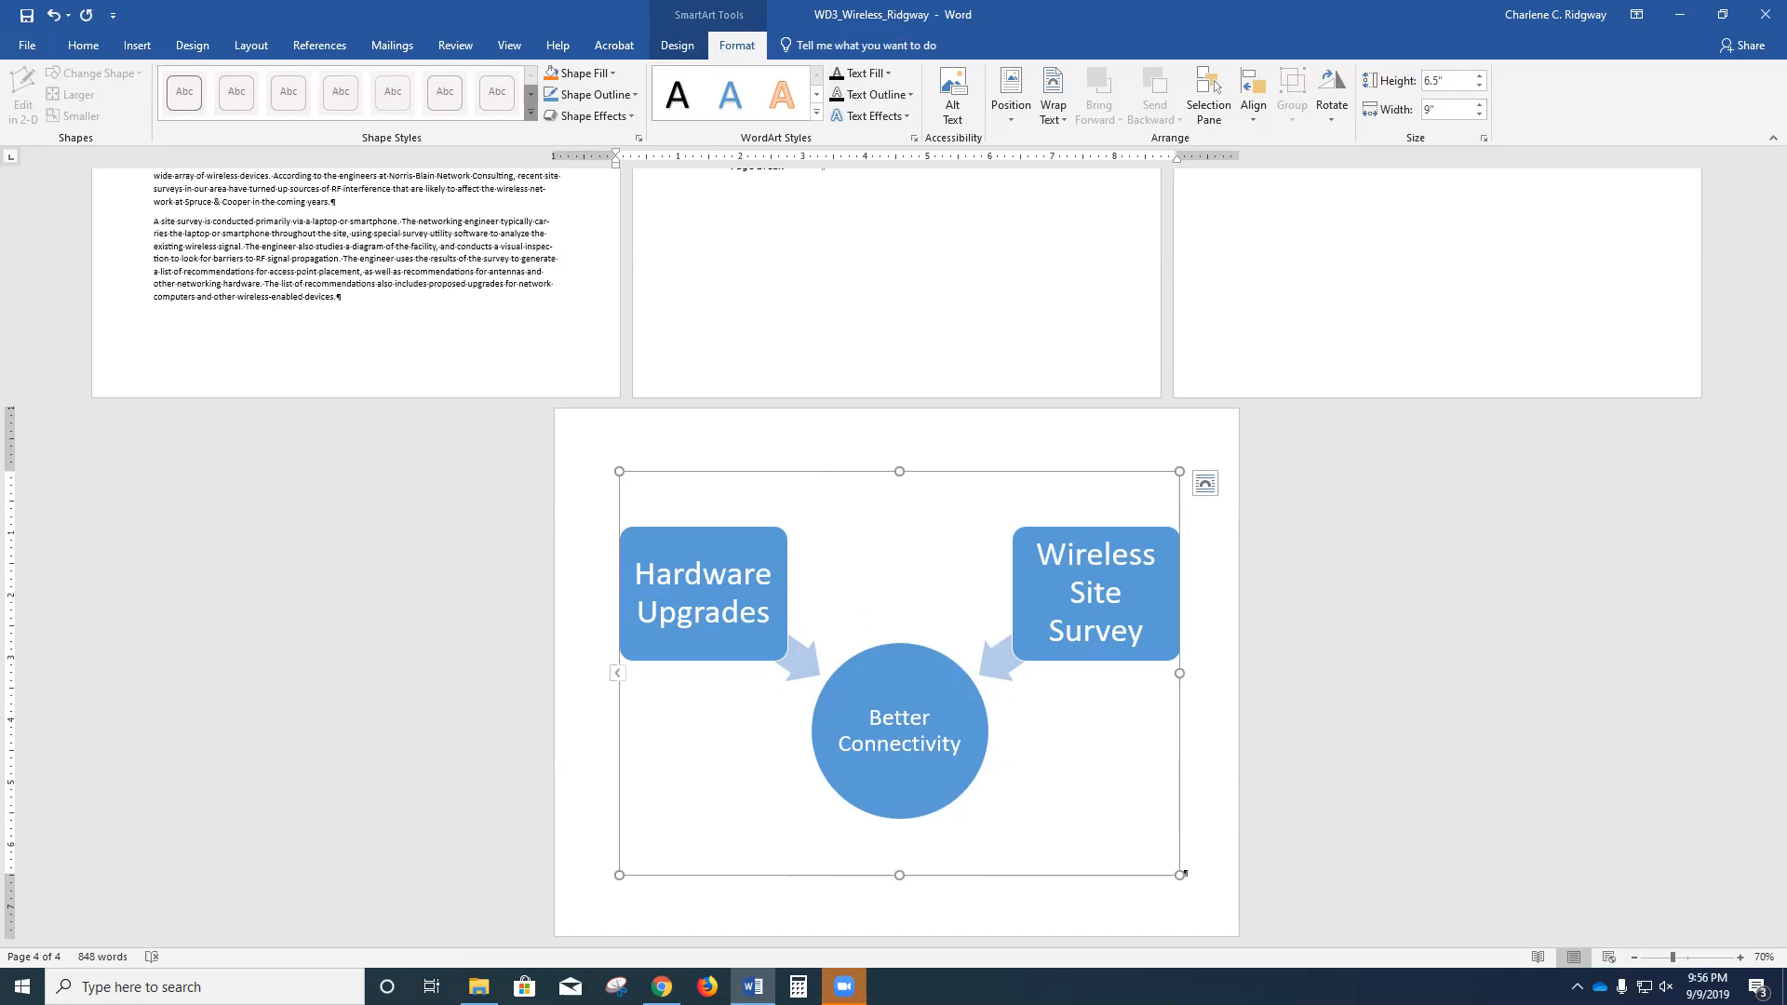
pyautogui.click(1184, 873)
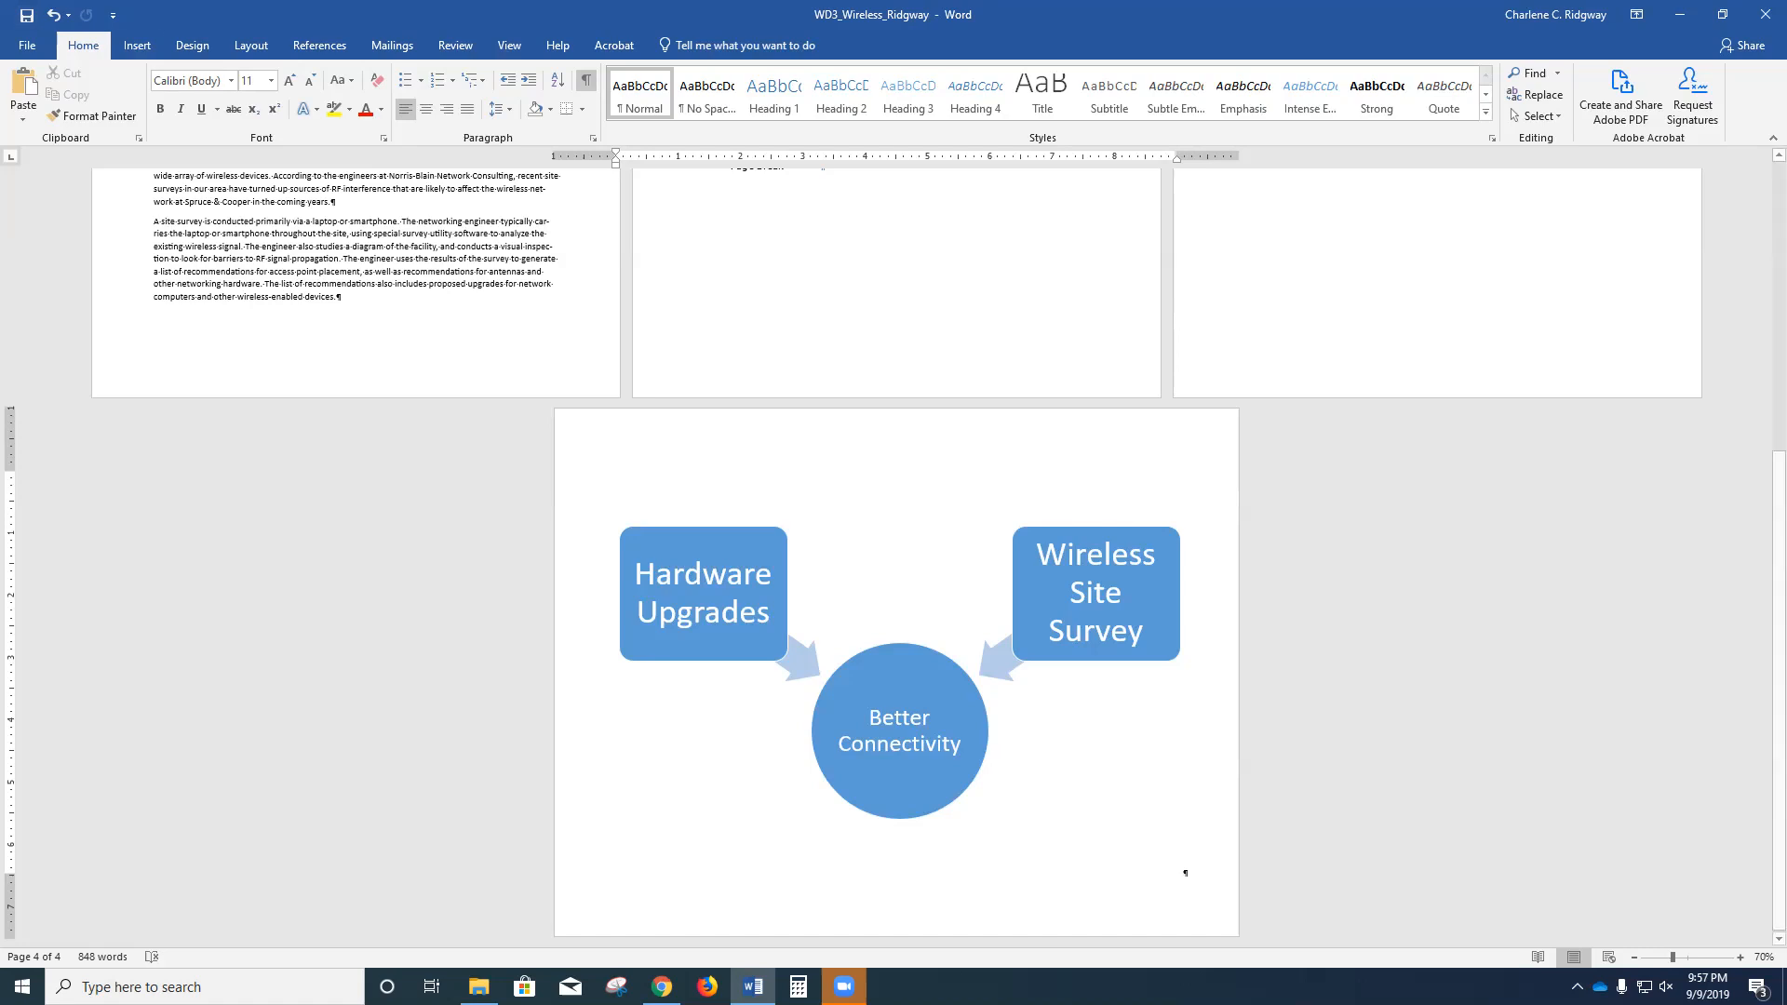
# - Open the Section 1 footer on the first page and enter the author's full name
pyautogui.click(1741, 958)
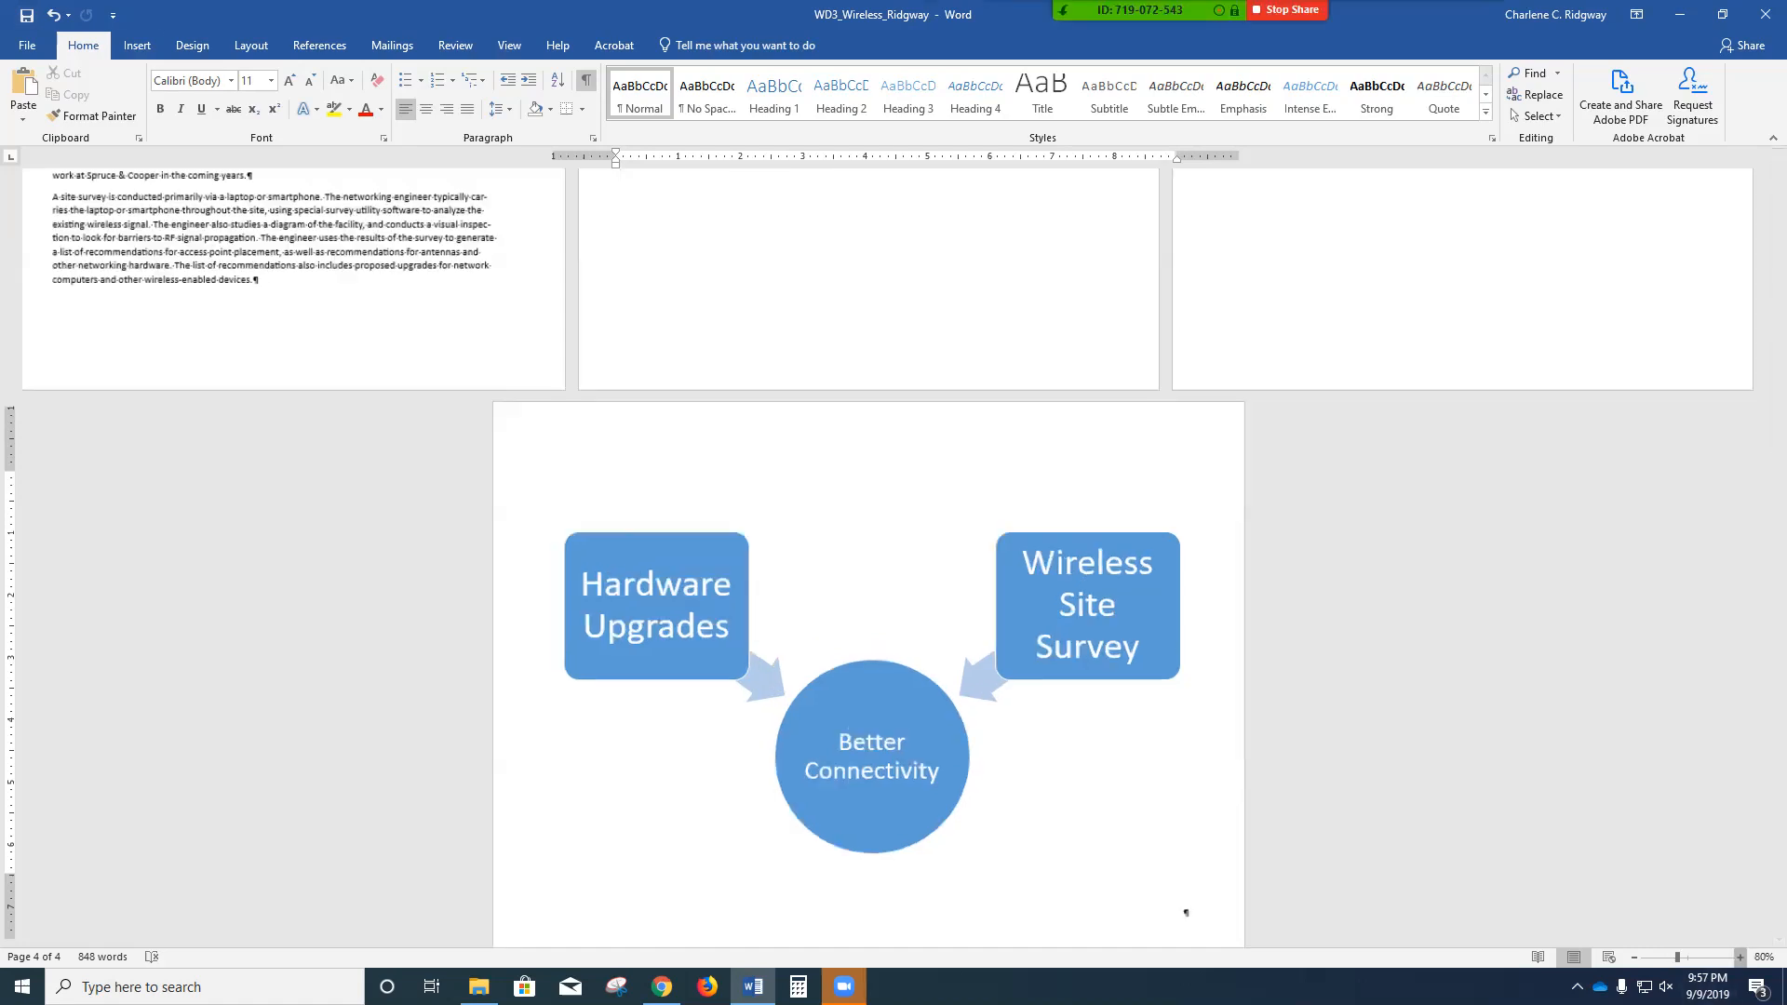
pyautogui.click(1739, 958)
pyautogui.click(1739, 959)
pyautogui.click(1740, 959)
pyautogui.click(1740, 958)
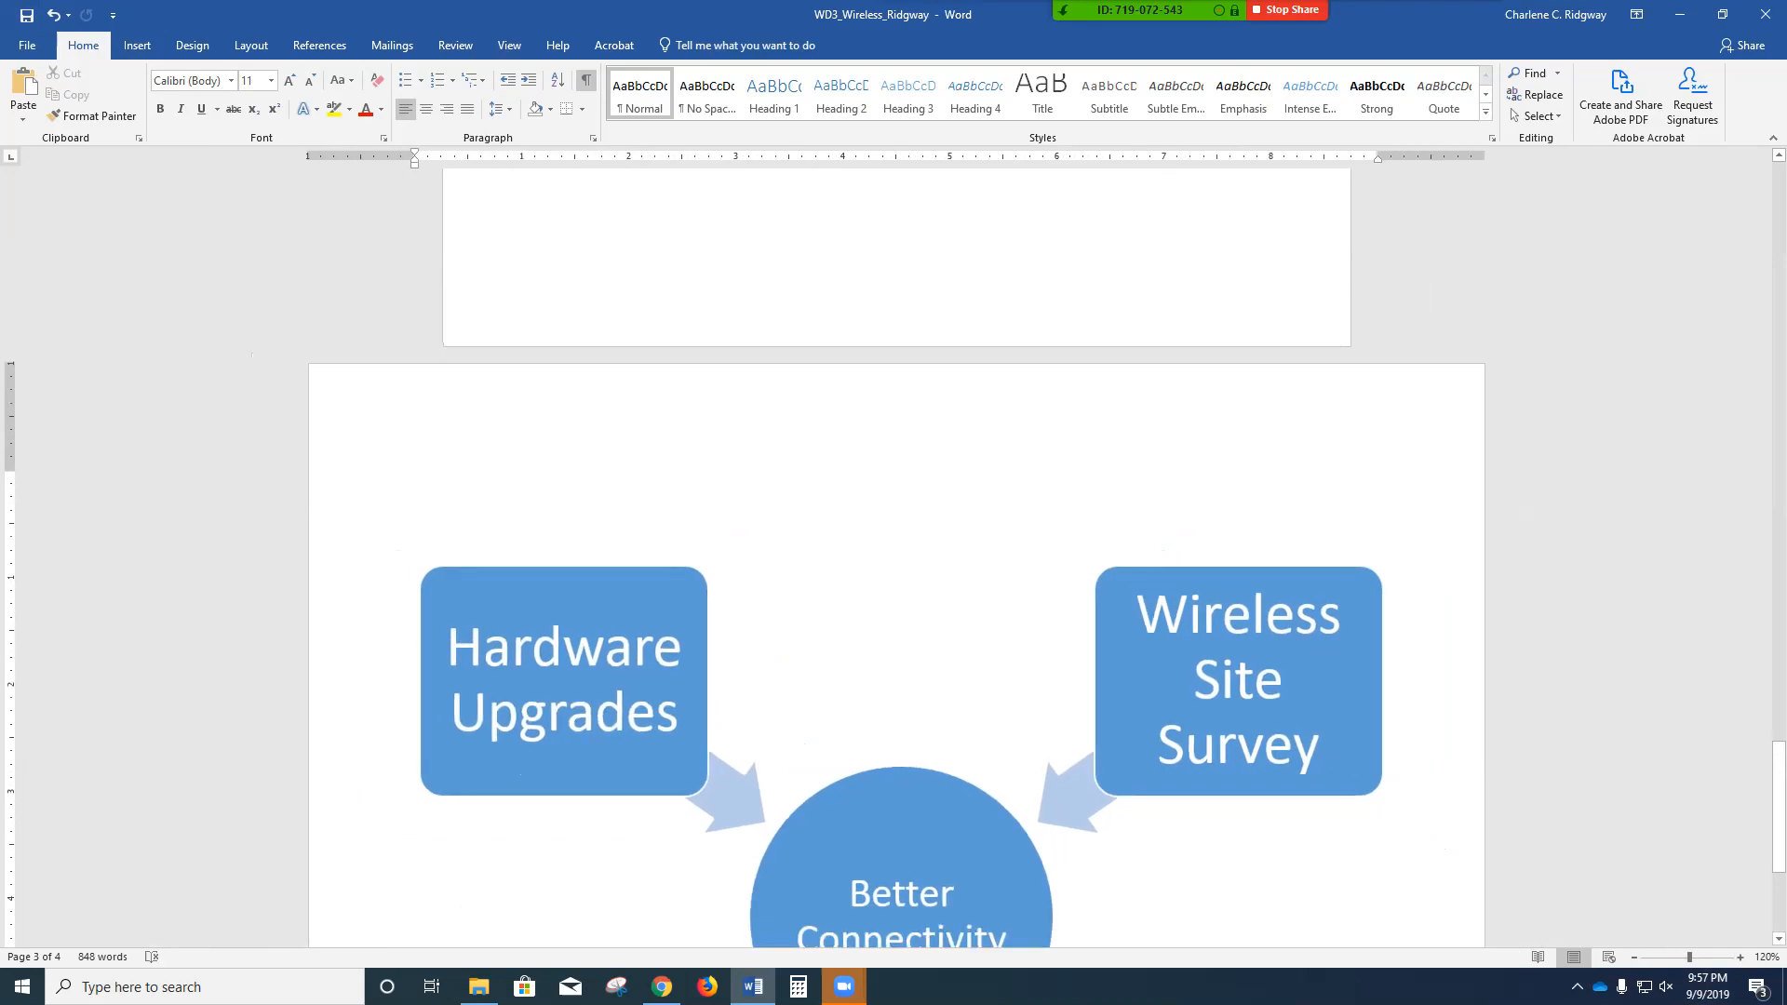
pyautogui.scroll(16, 897, 558)
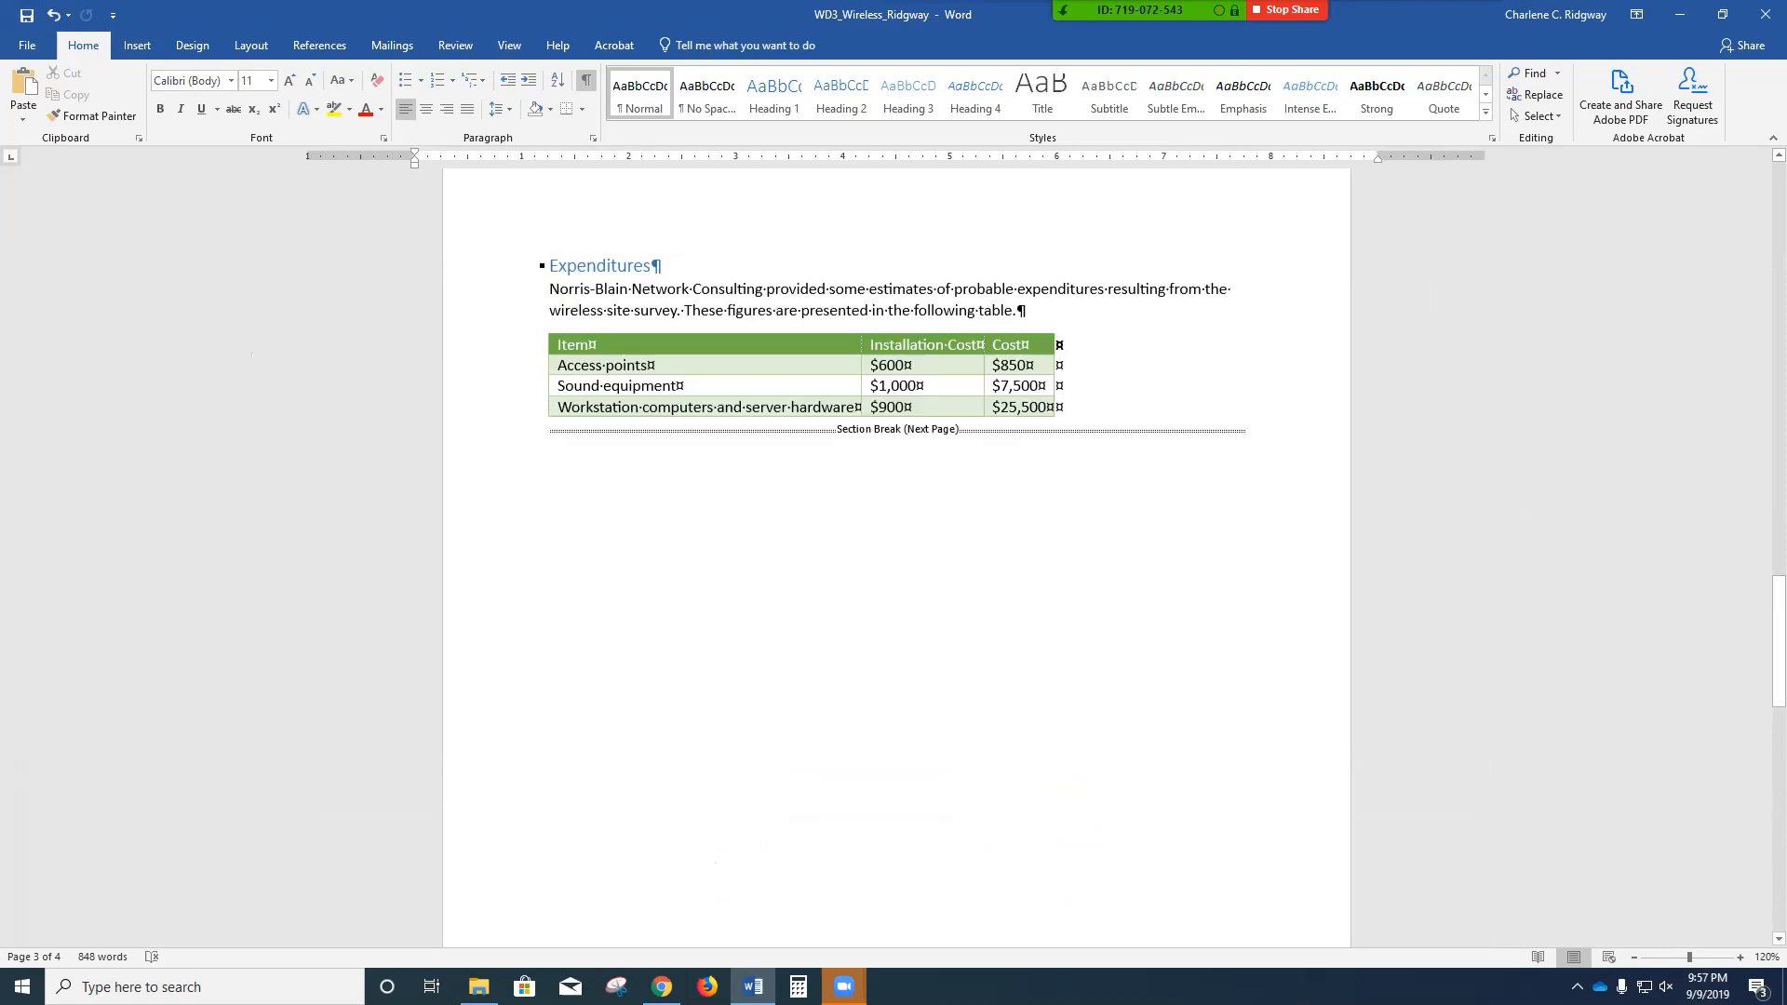
pyautogui.scroll(8, 897, 559)
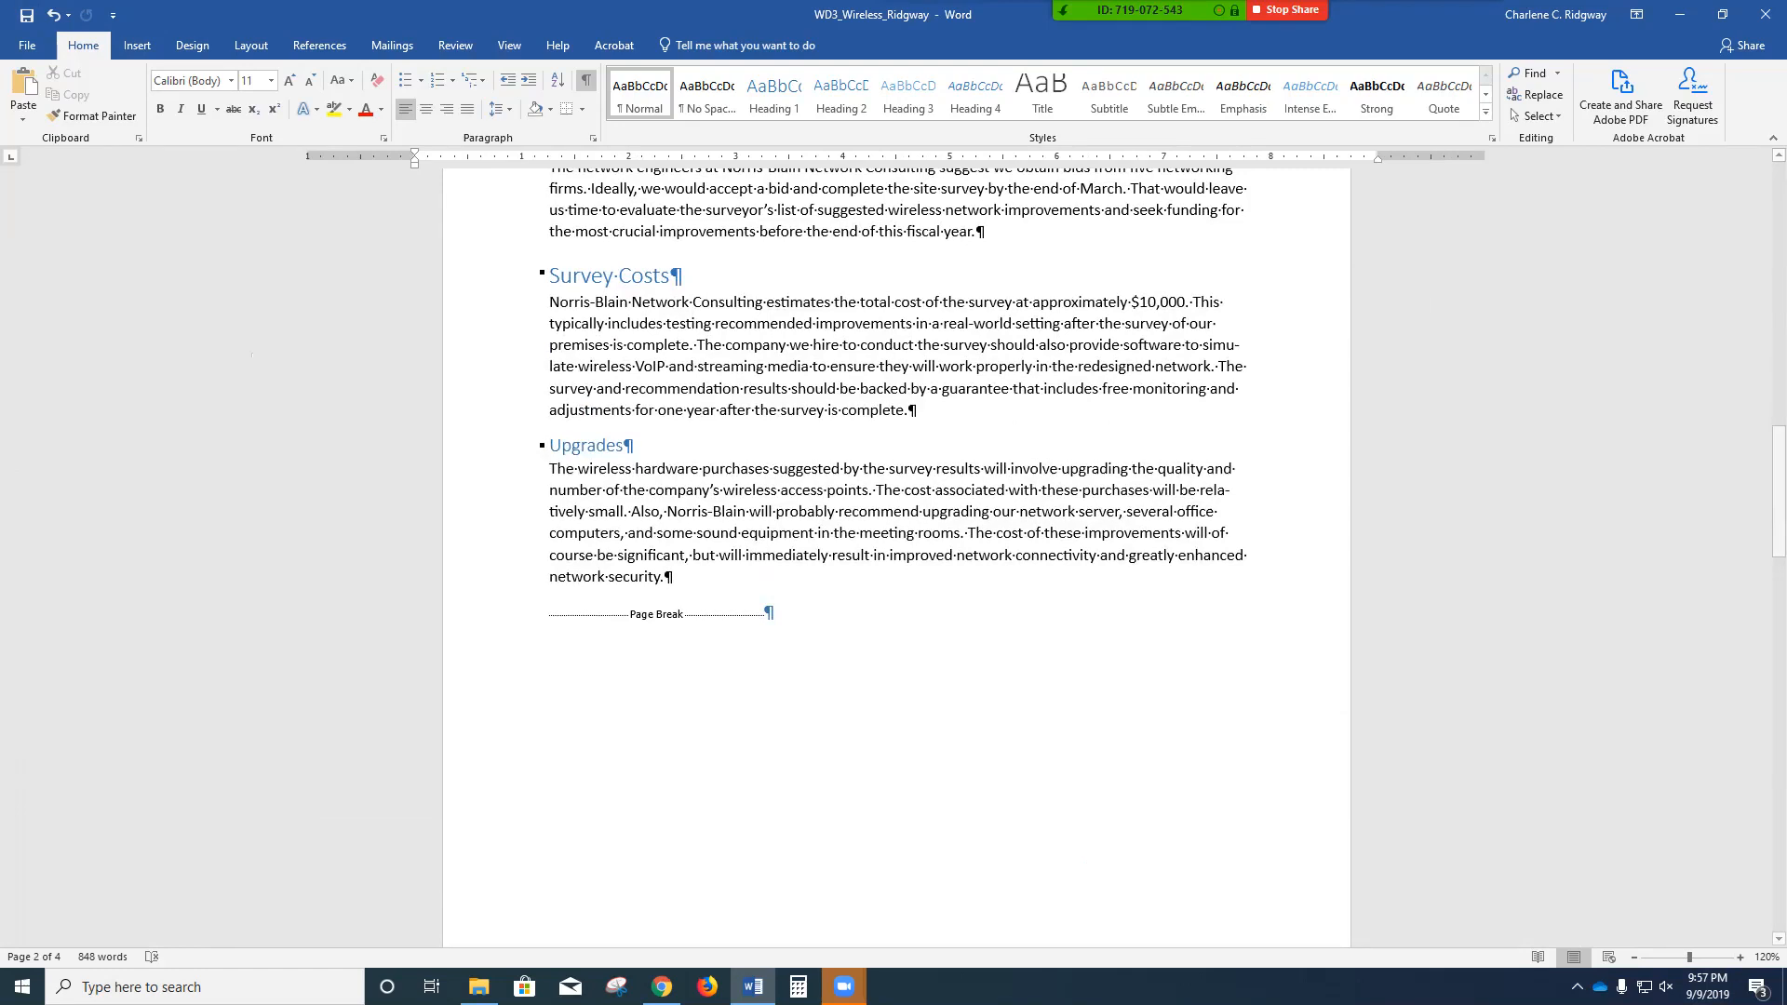
pyautogui.scroll(14, 897, 558)
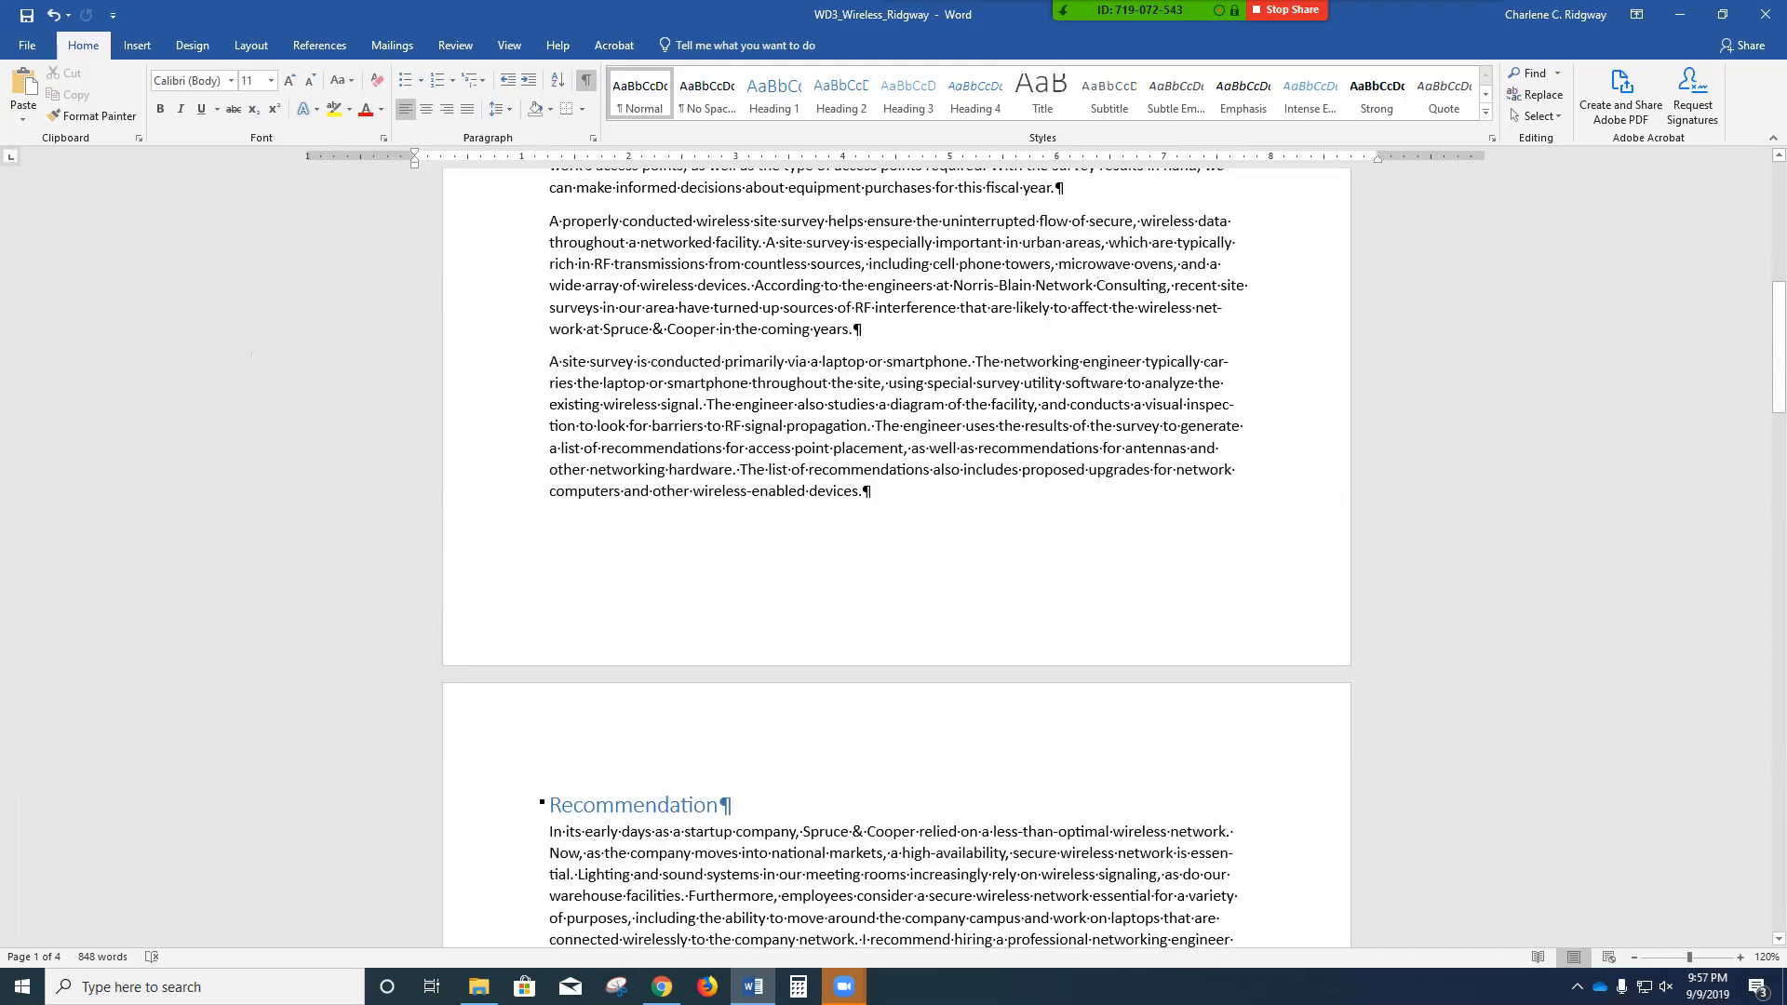
pyautogui.doubleClick(550, 601)
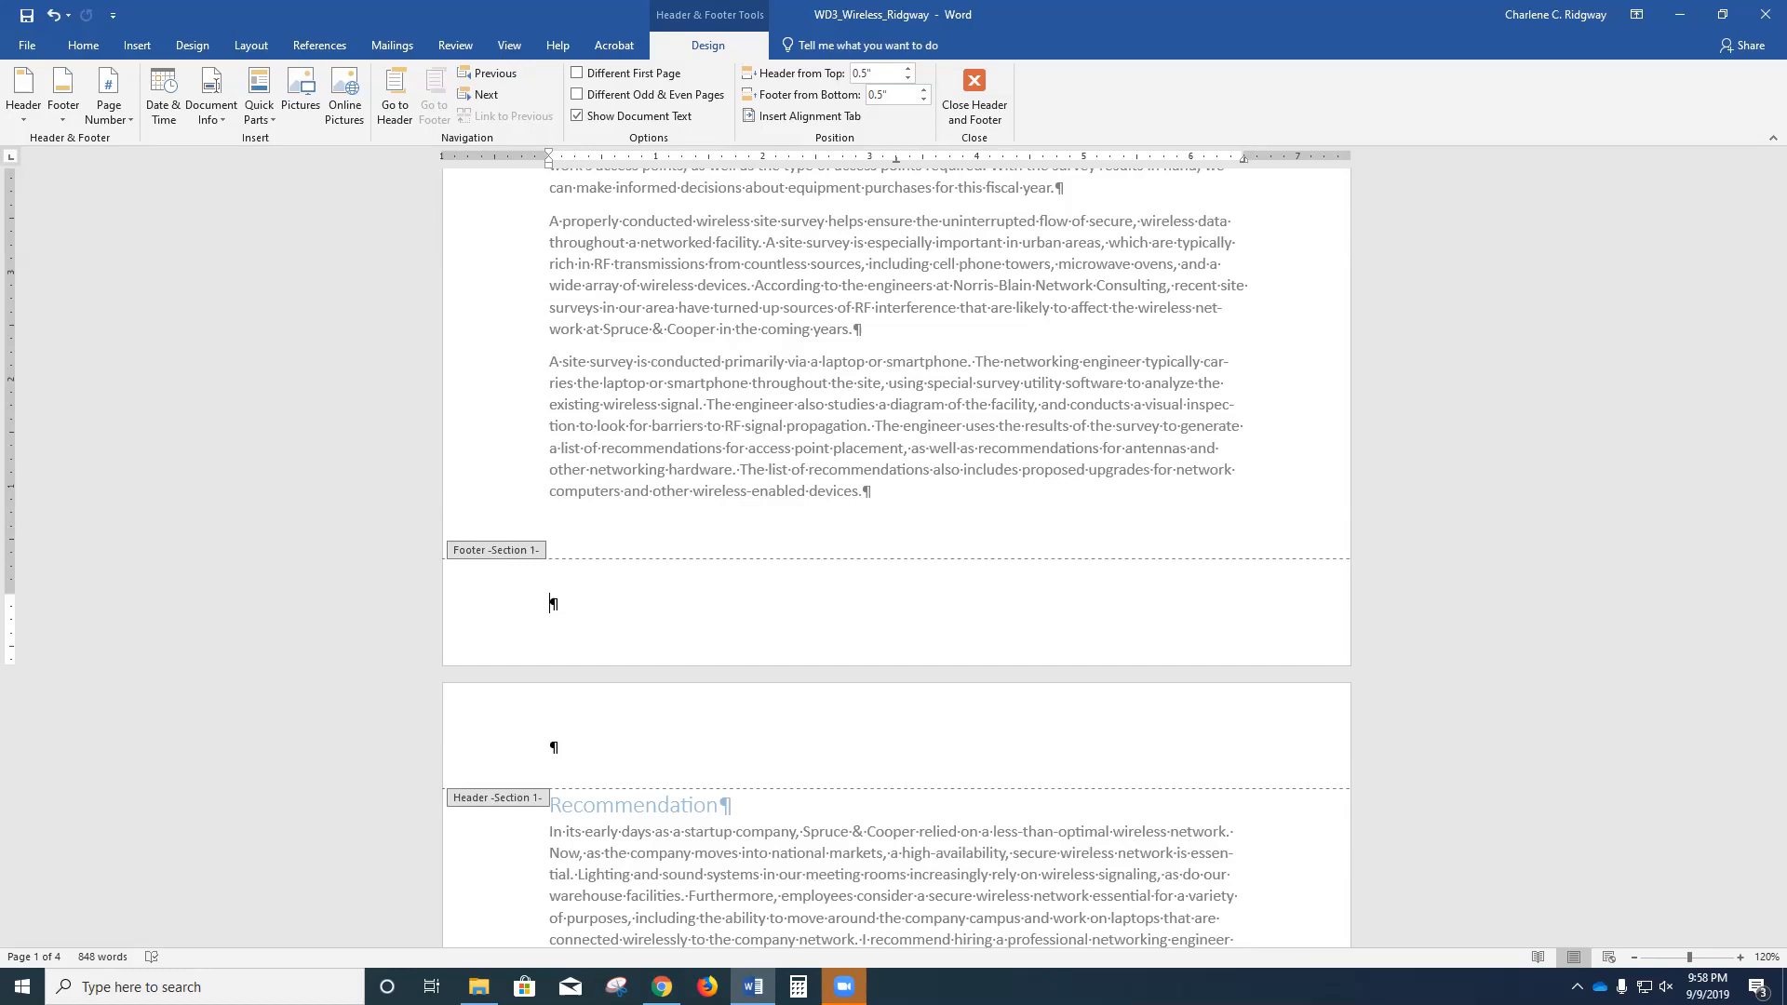
pyautogui.write('C')
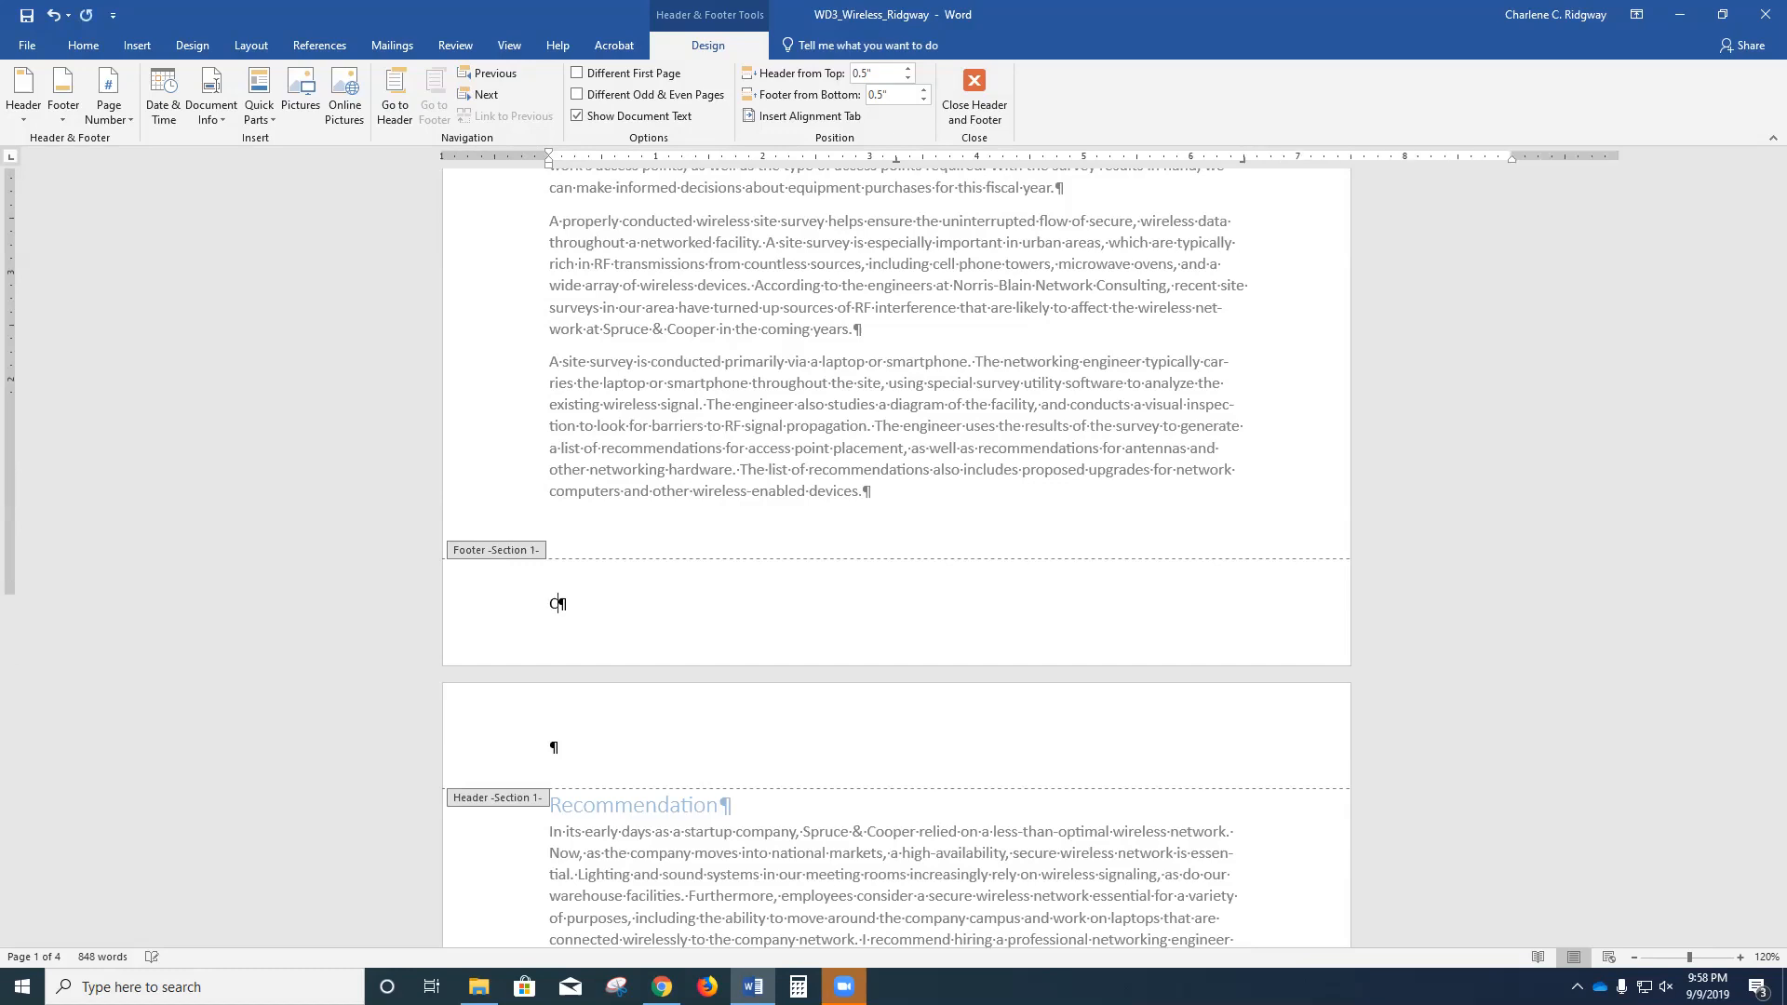
pyautogui.write('harlene Ridgway')
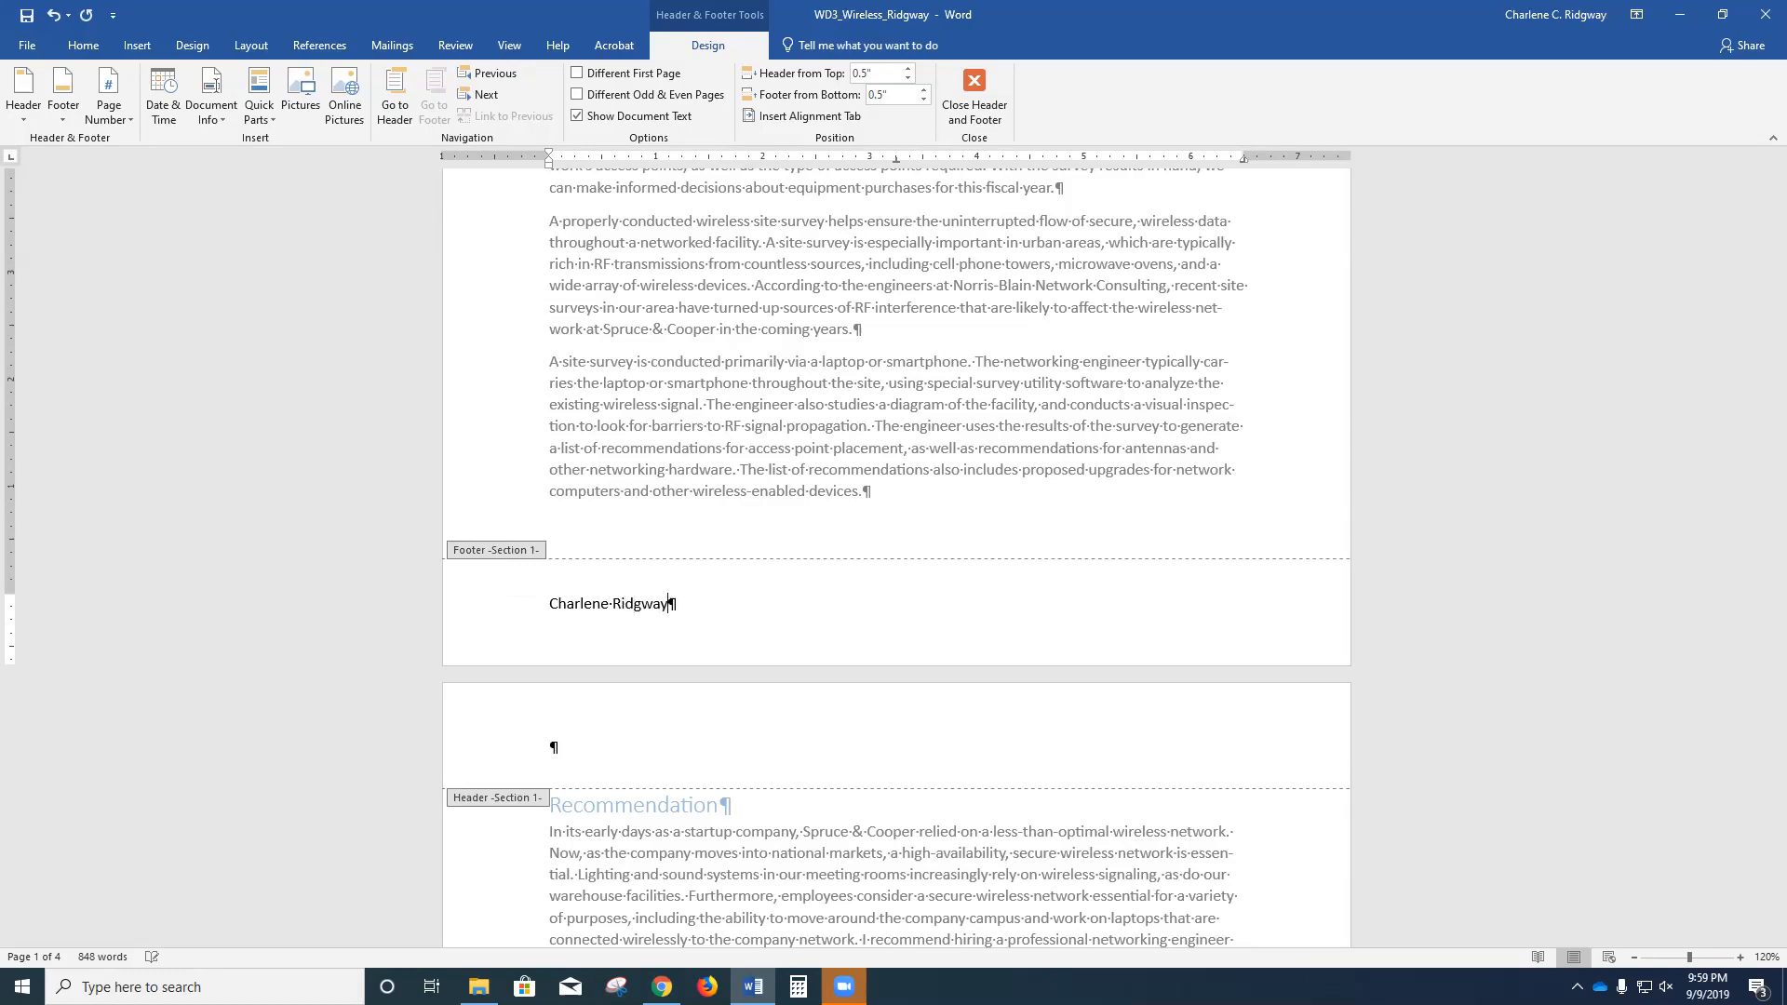
# - Add an Accent Bar 2 page number at the current position, on a new footer line below the author's name
pyautogui.press('Return')
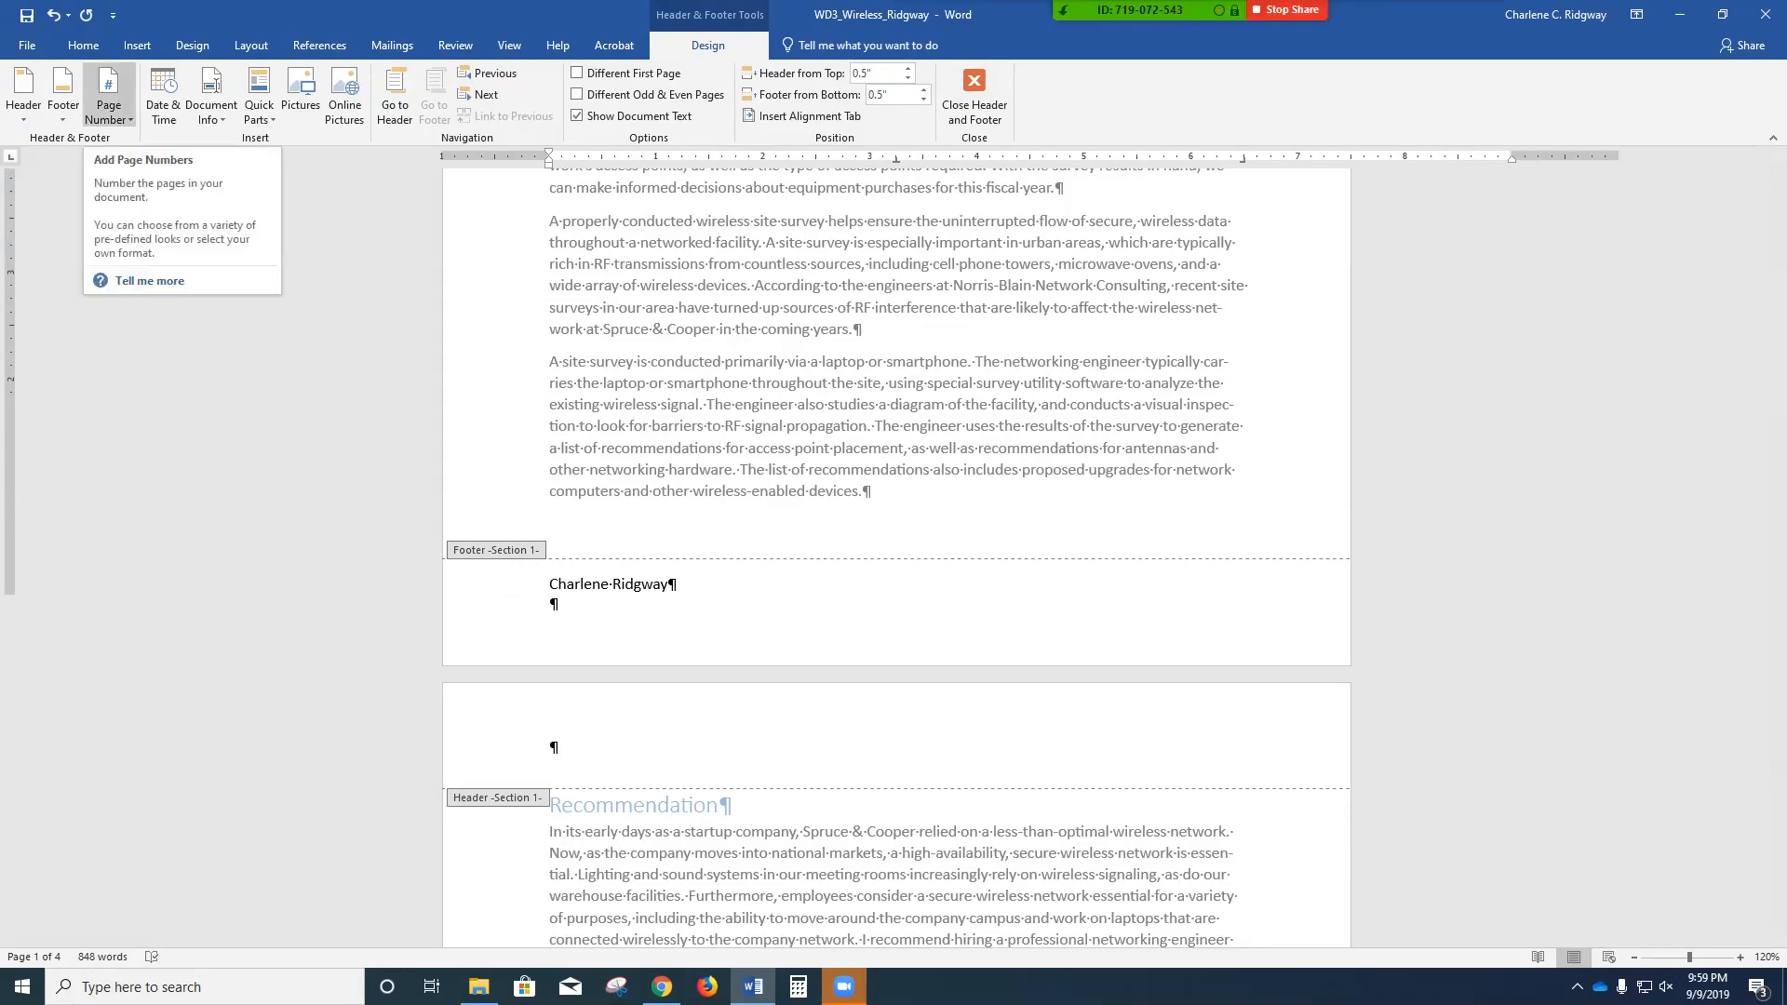
pyautogui.click(109, 102)
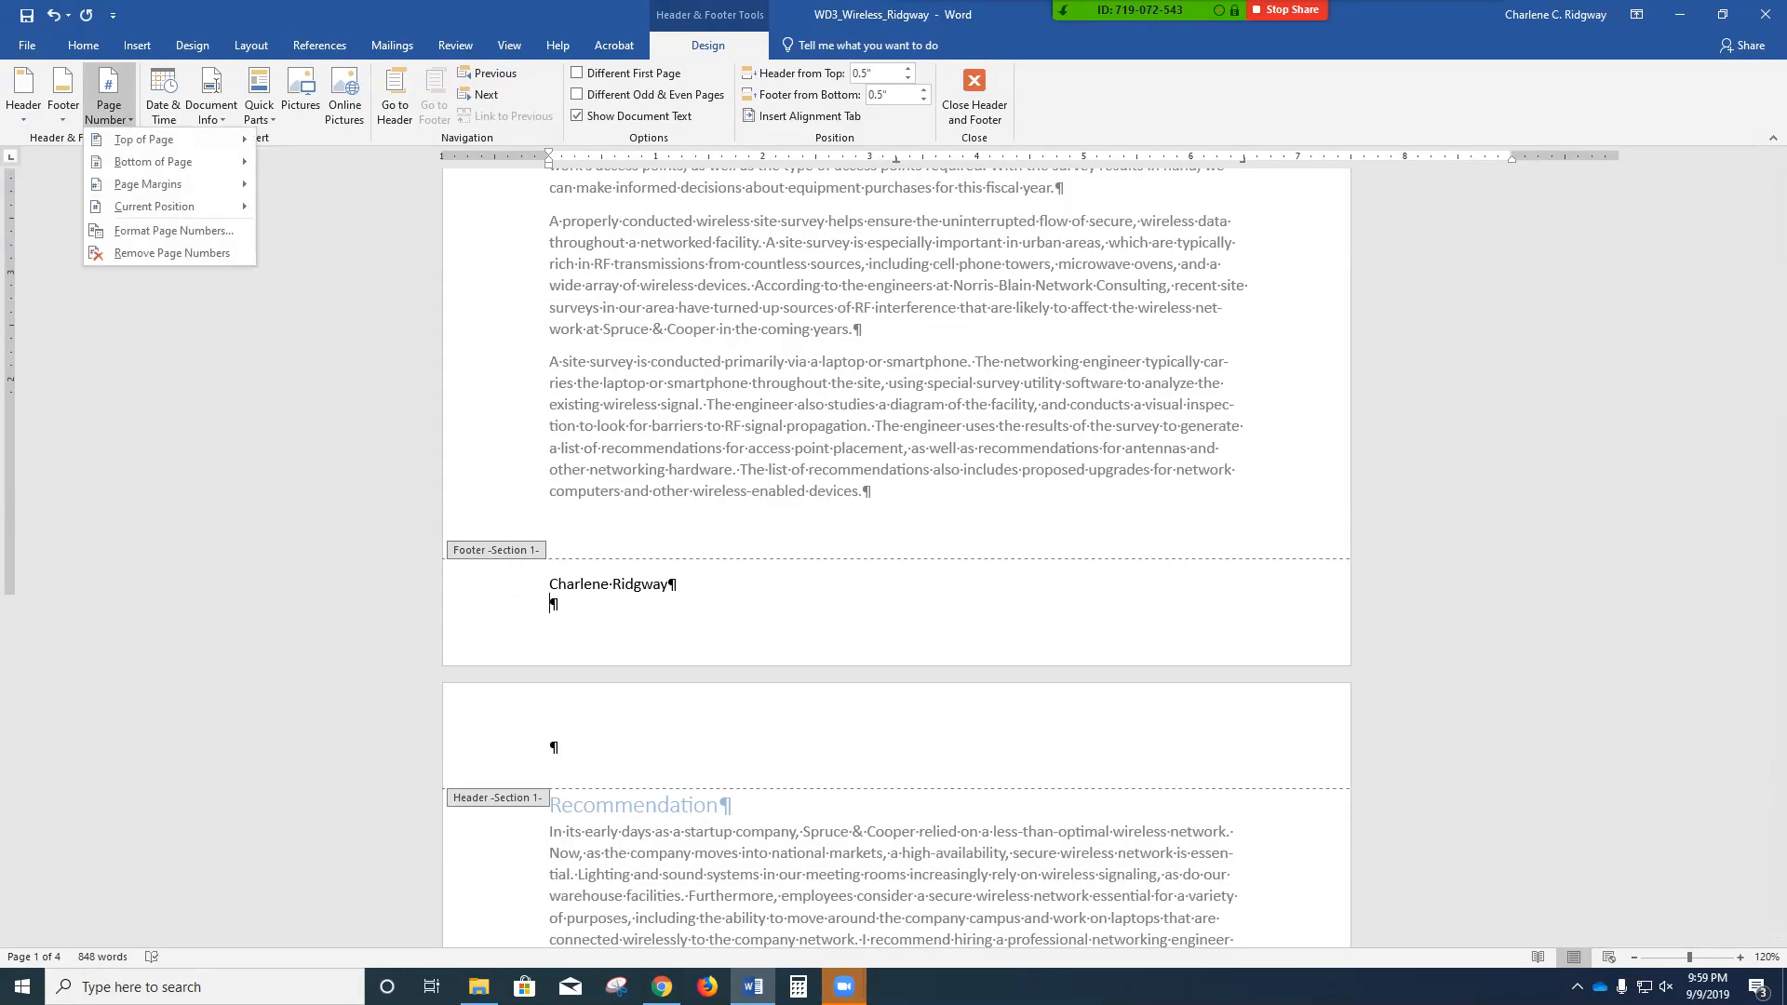
pyautogui.moveTo(153, 206)
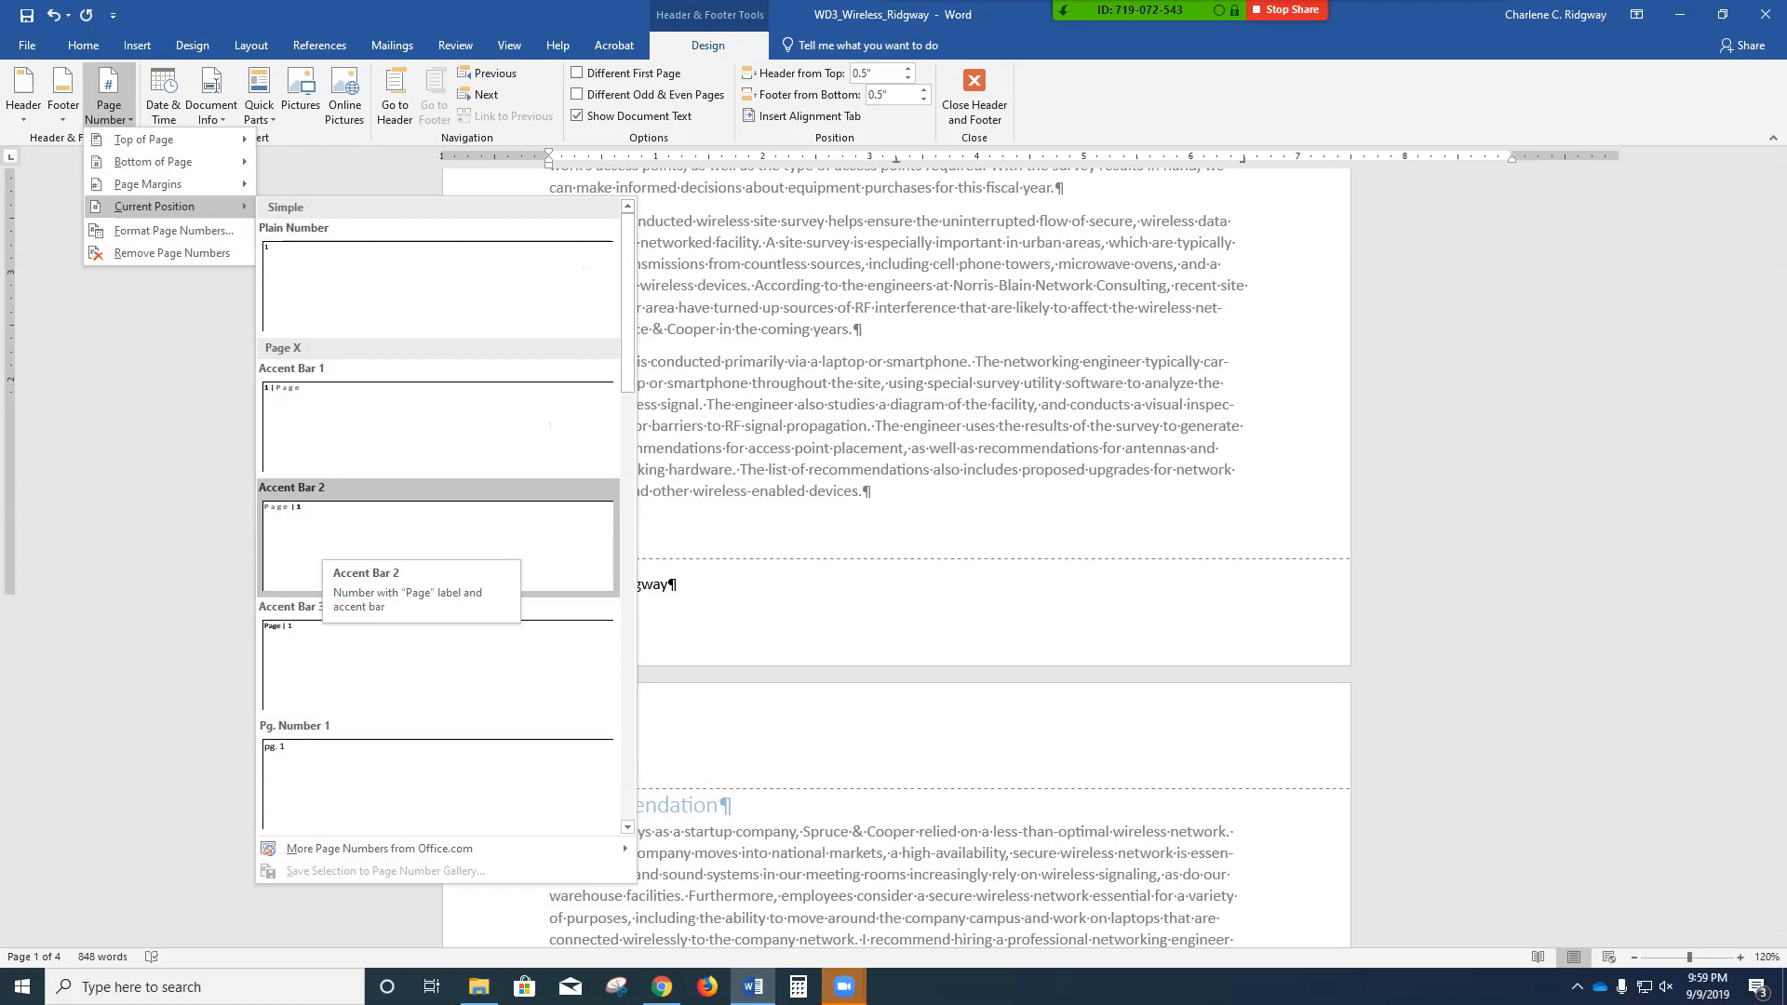
pyautogui.click(373, 545)
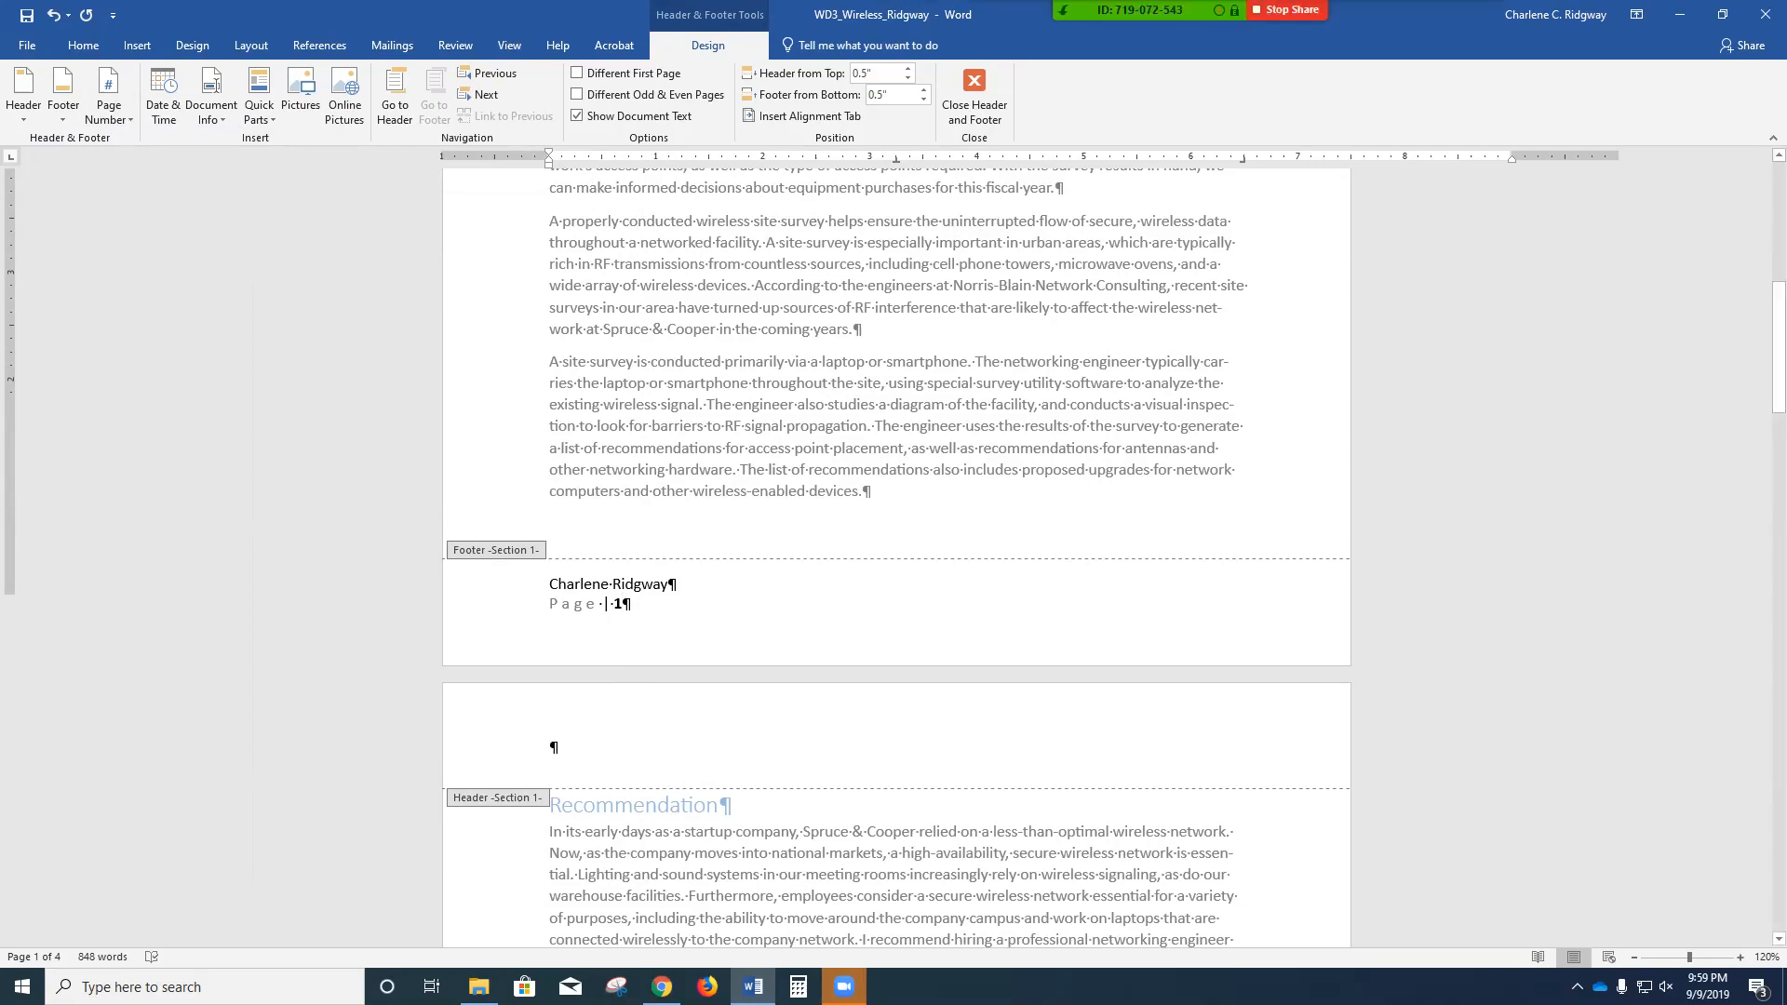
# - Unlink the Section 2 header on the landscape SmartArt page from the previous section
pyautogui.scroll(-5, 607, 603)
pyautogui.scroll(-10, 606, 603)
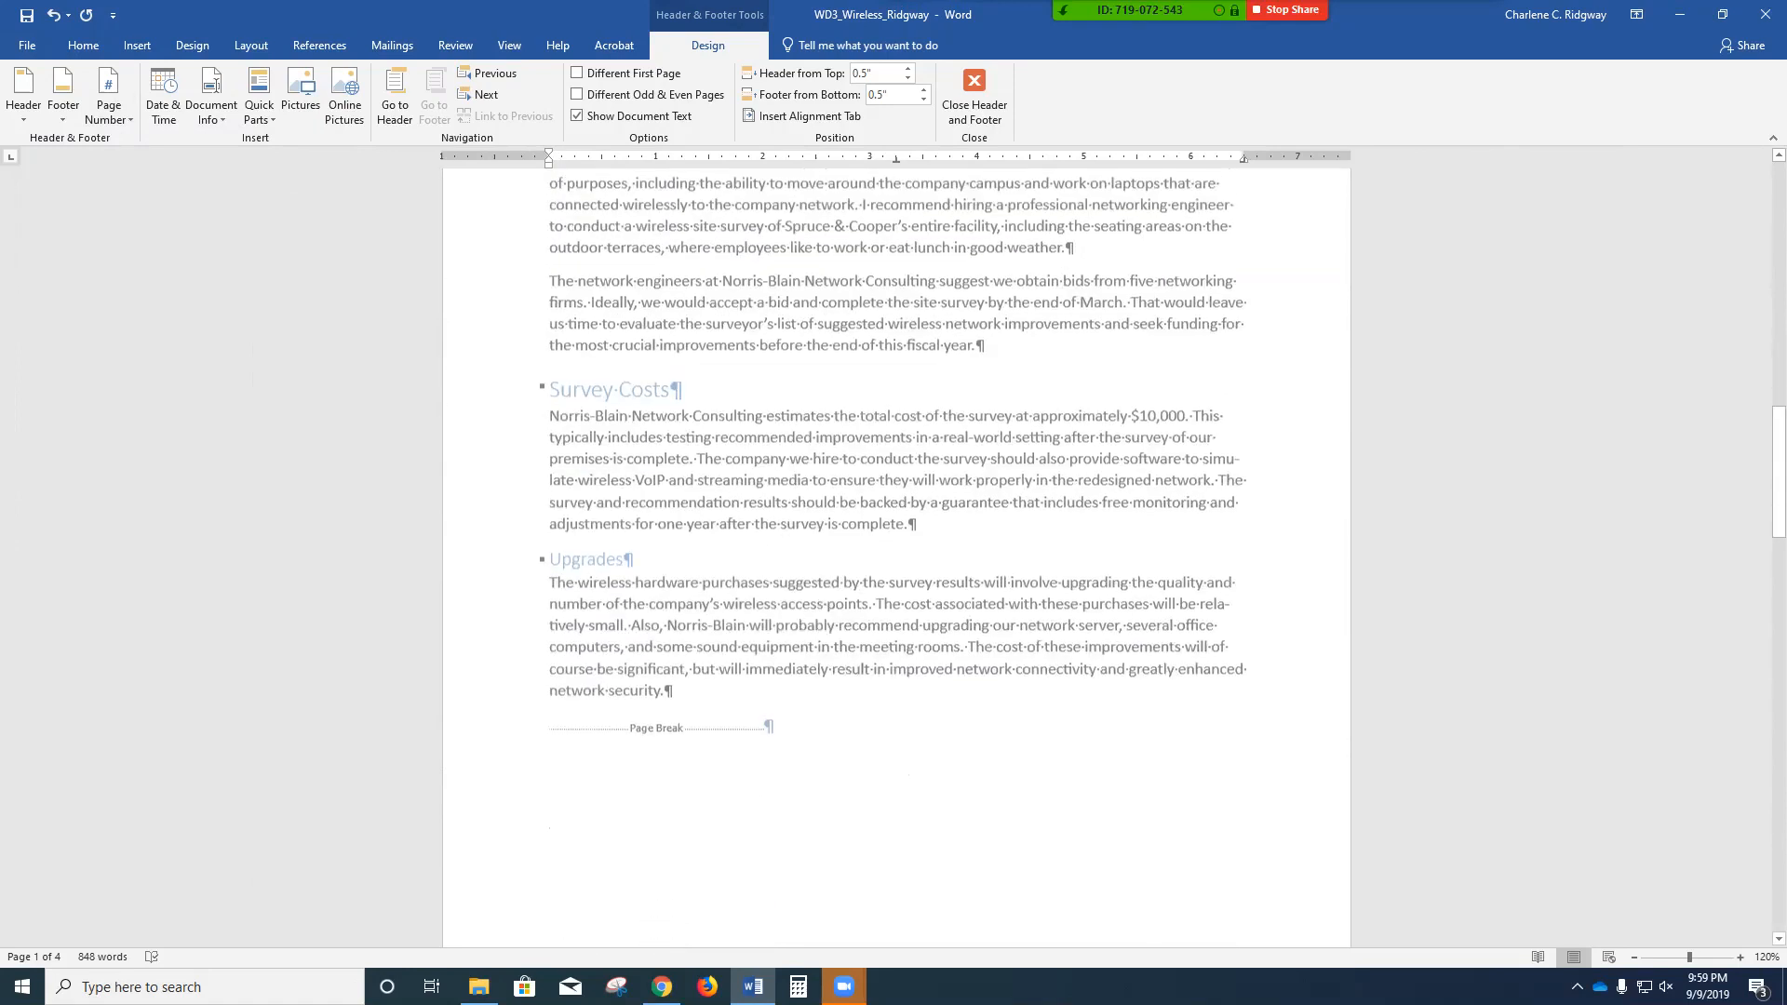
pyautogui.scroll(-10, 606, 603)
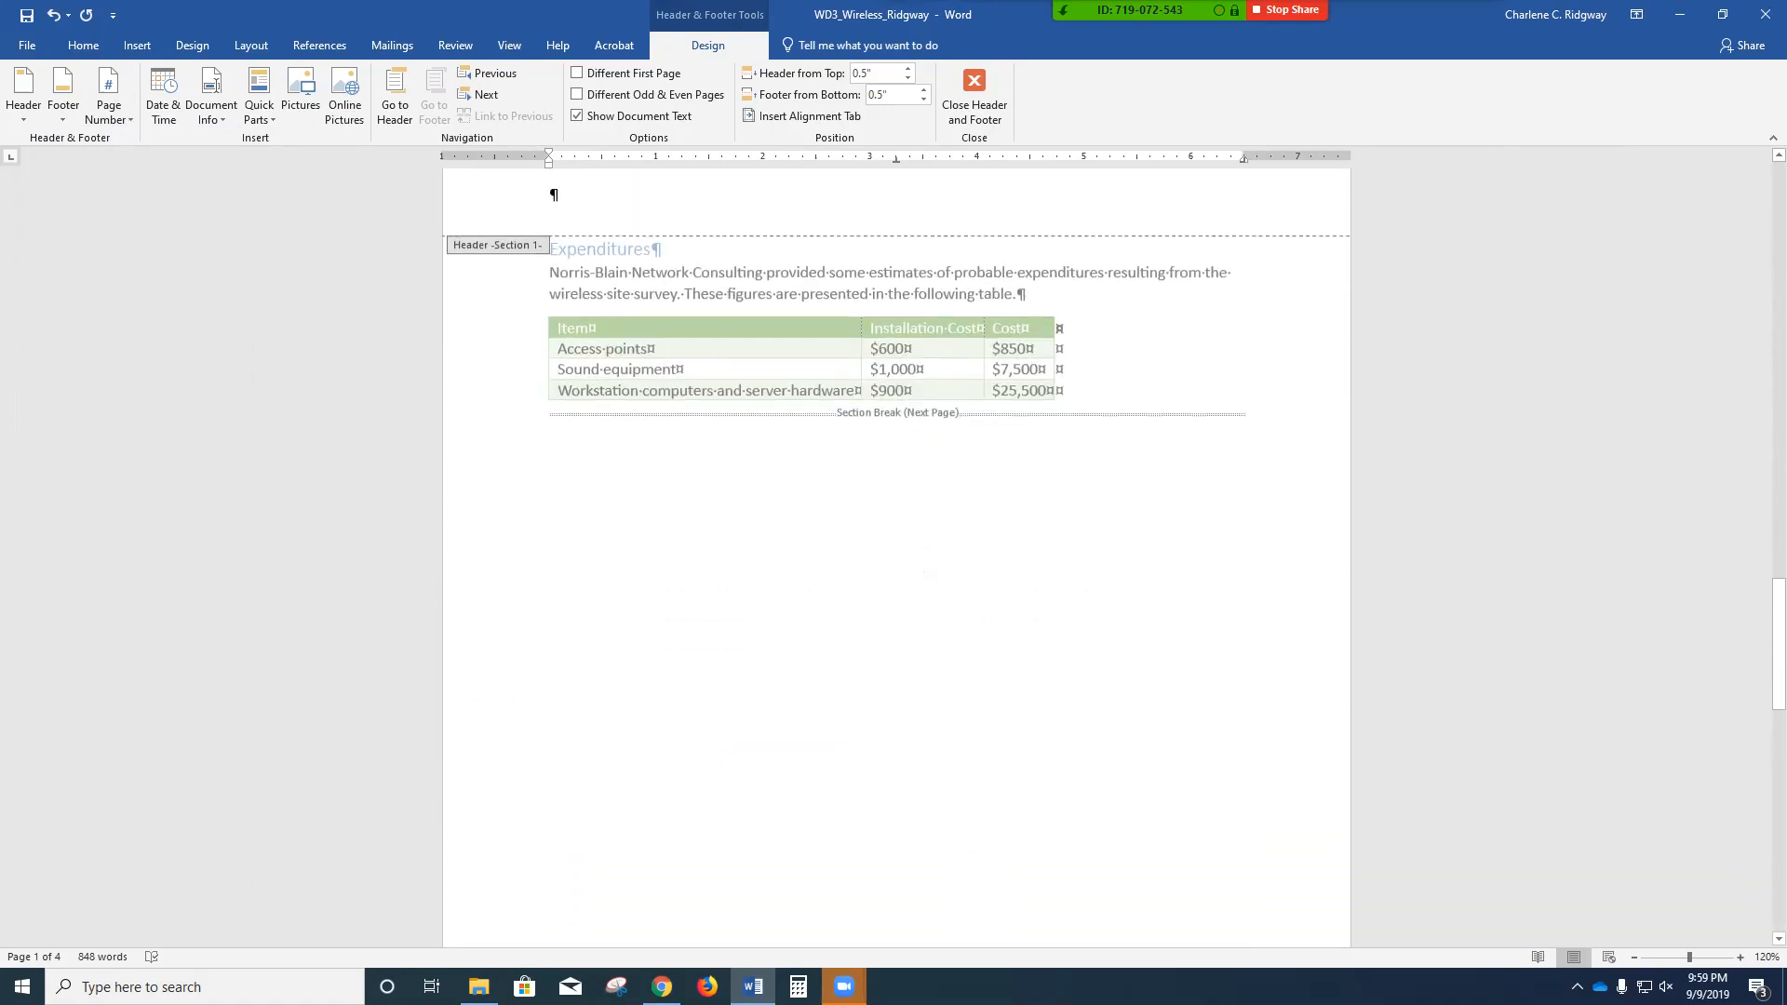
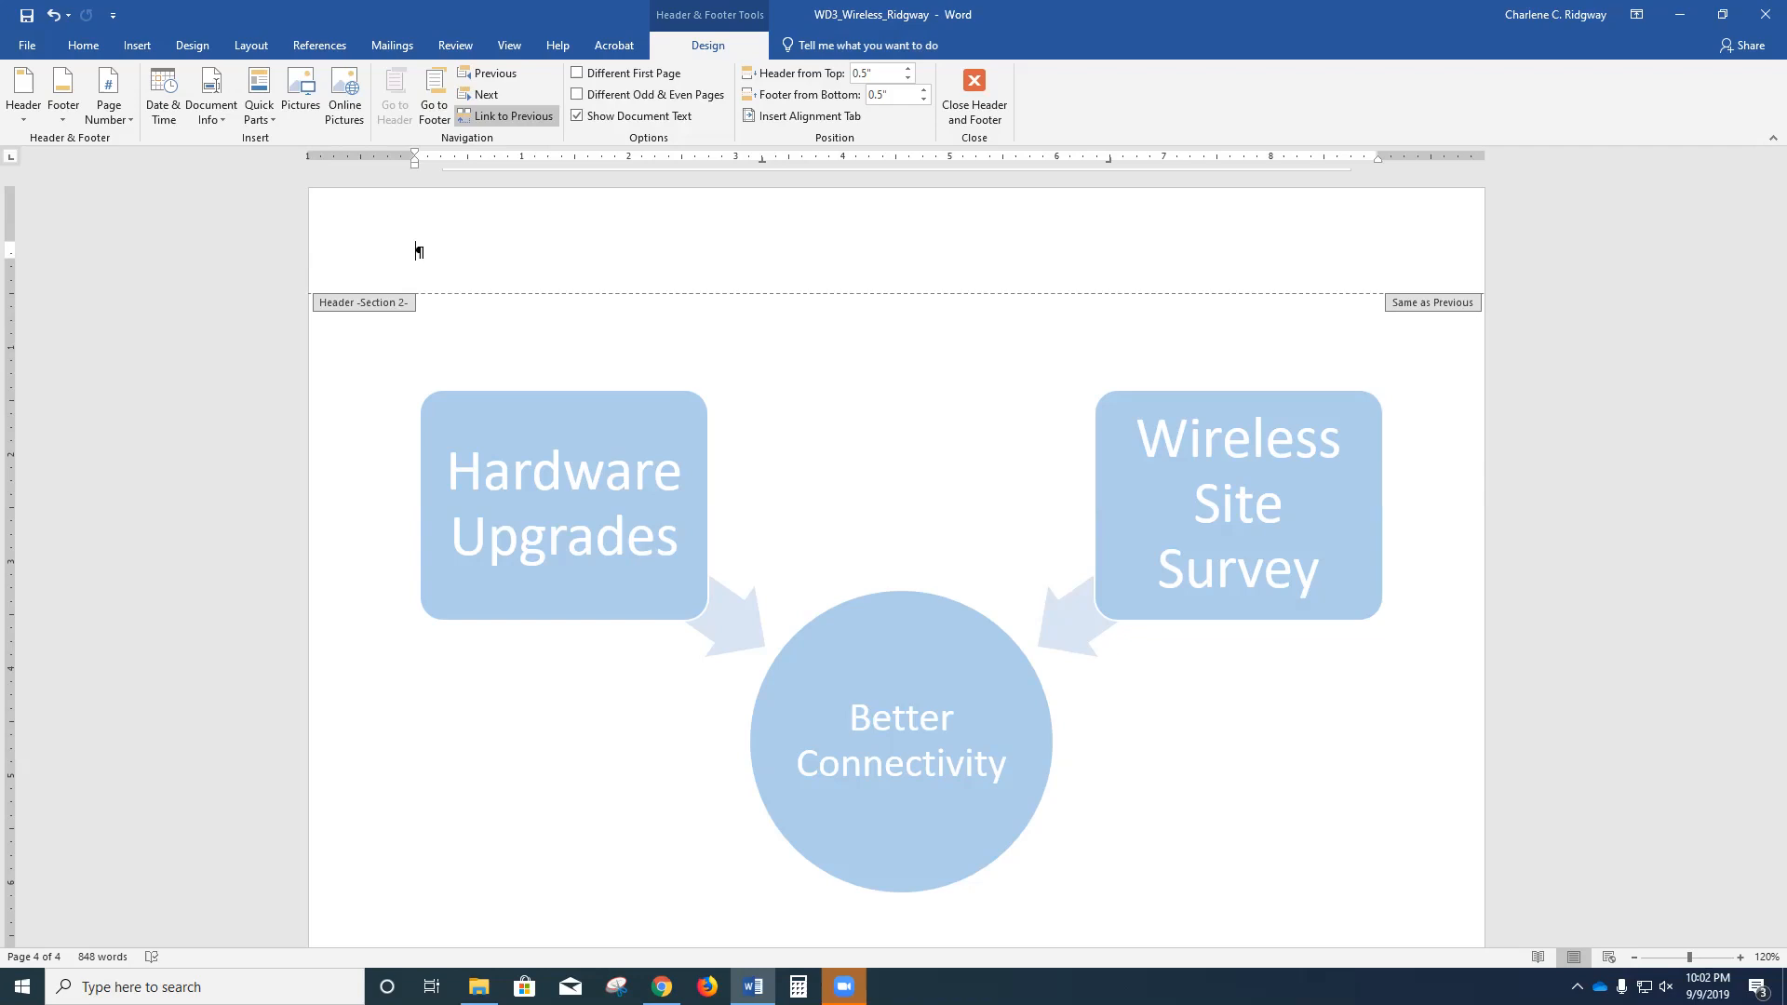
pyautogui.click(507, 115)
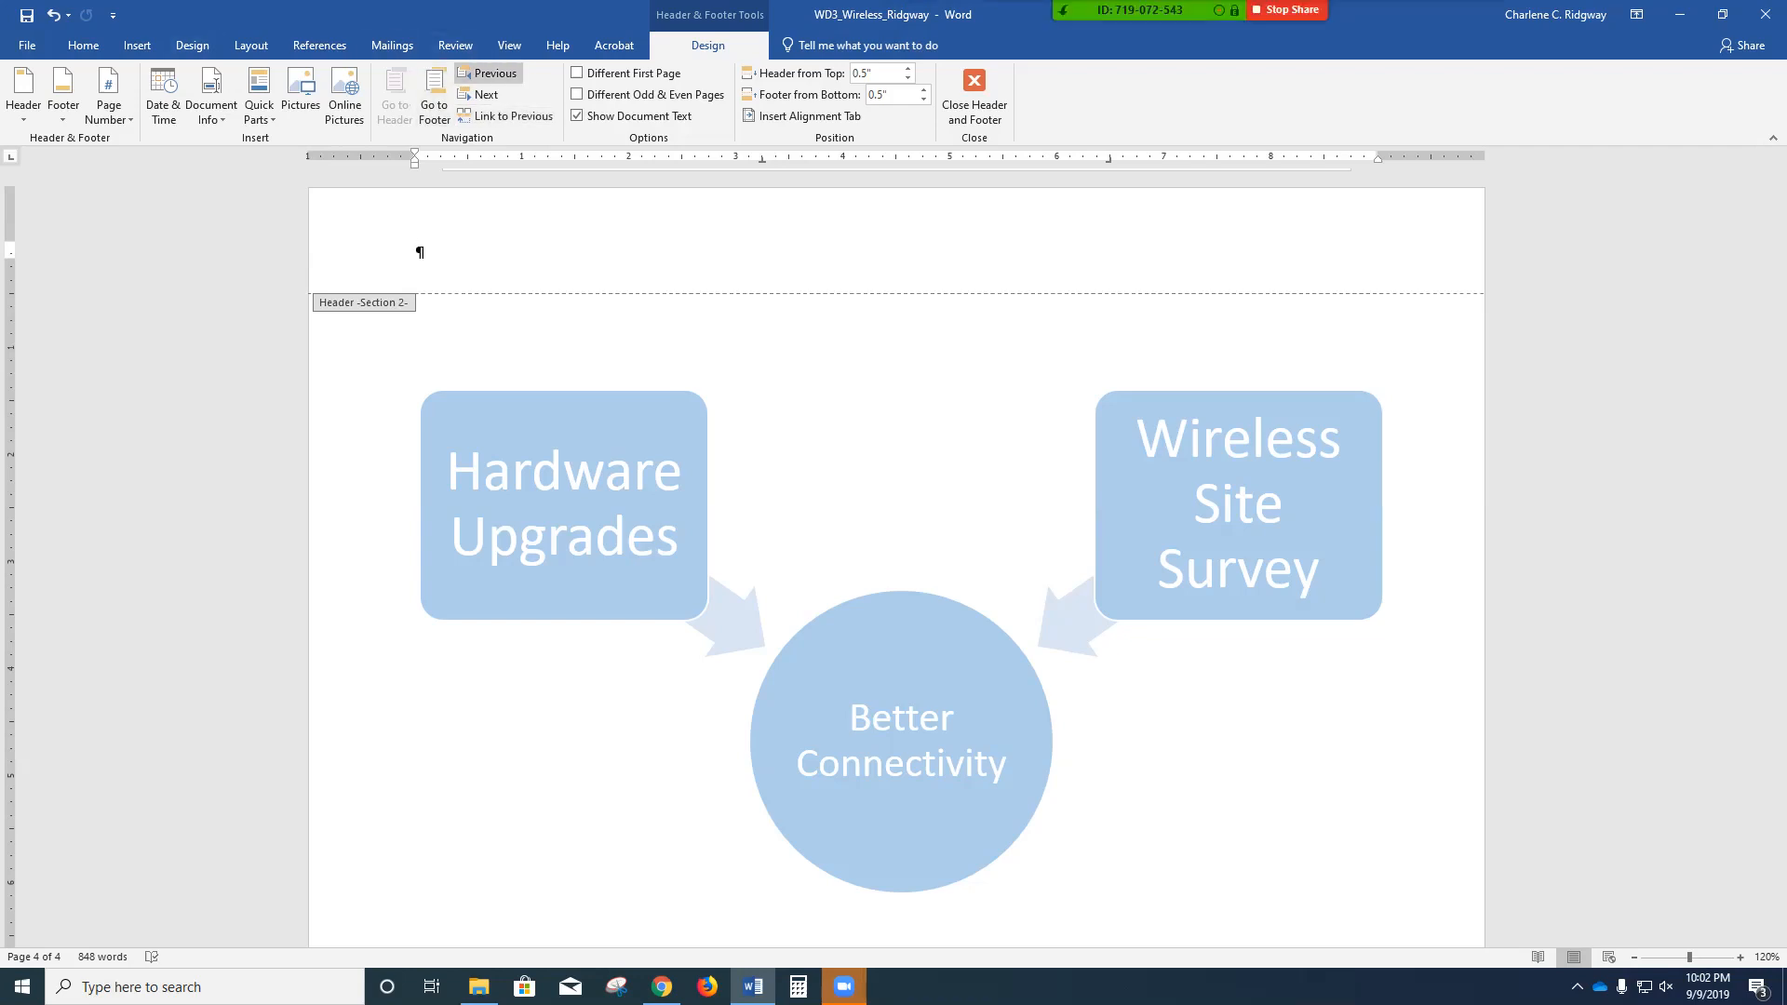
# - Insert the built-in Grid header in Section 1
pyautogui.click(488, 73)
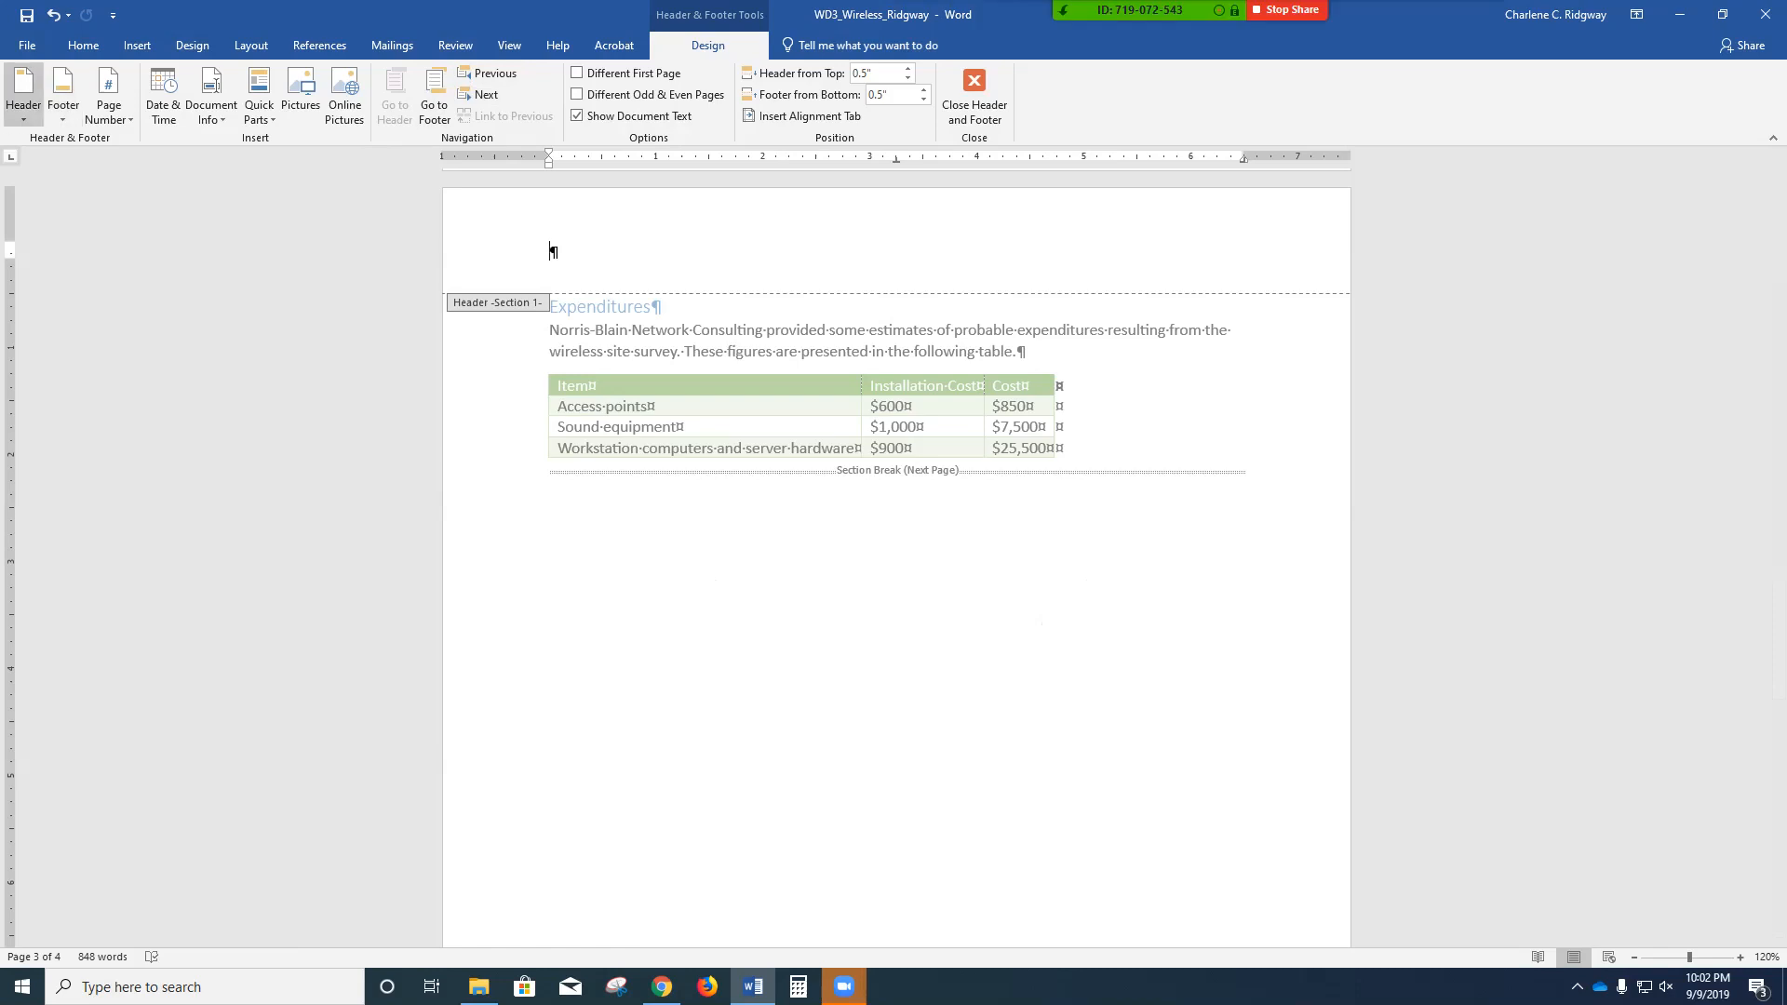
pyautogui.click(23, 93)
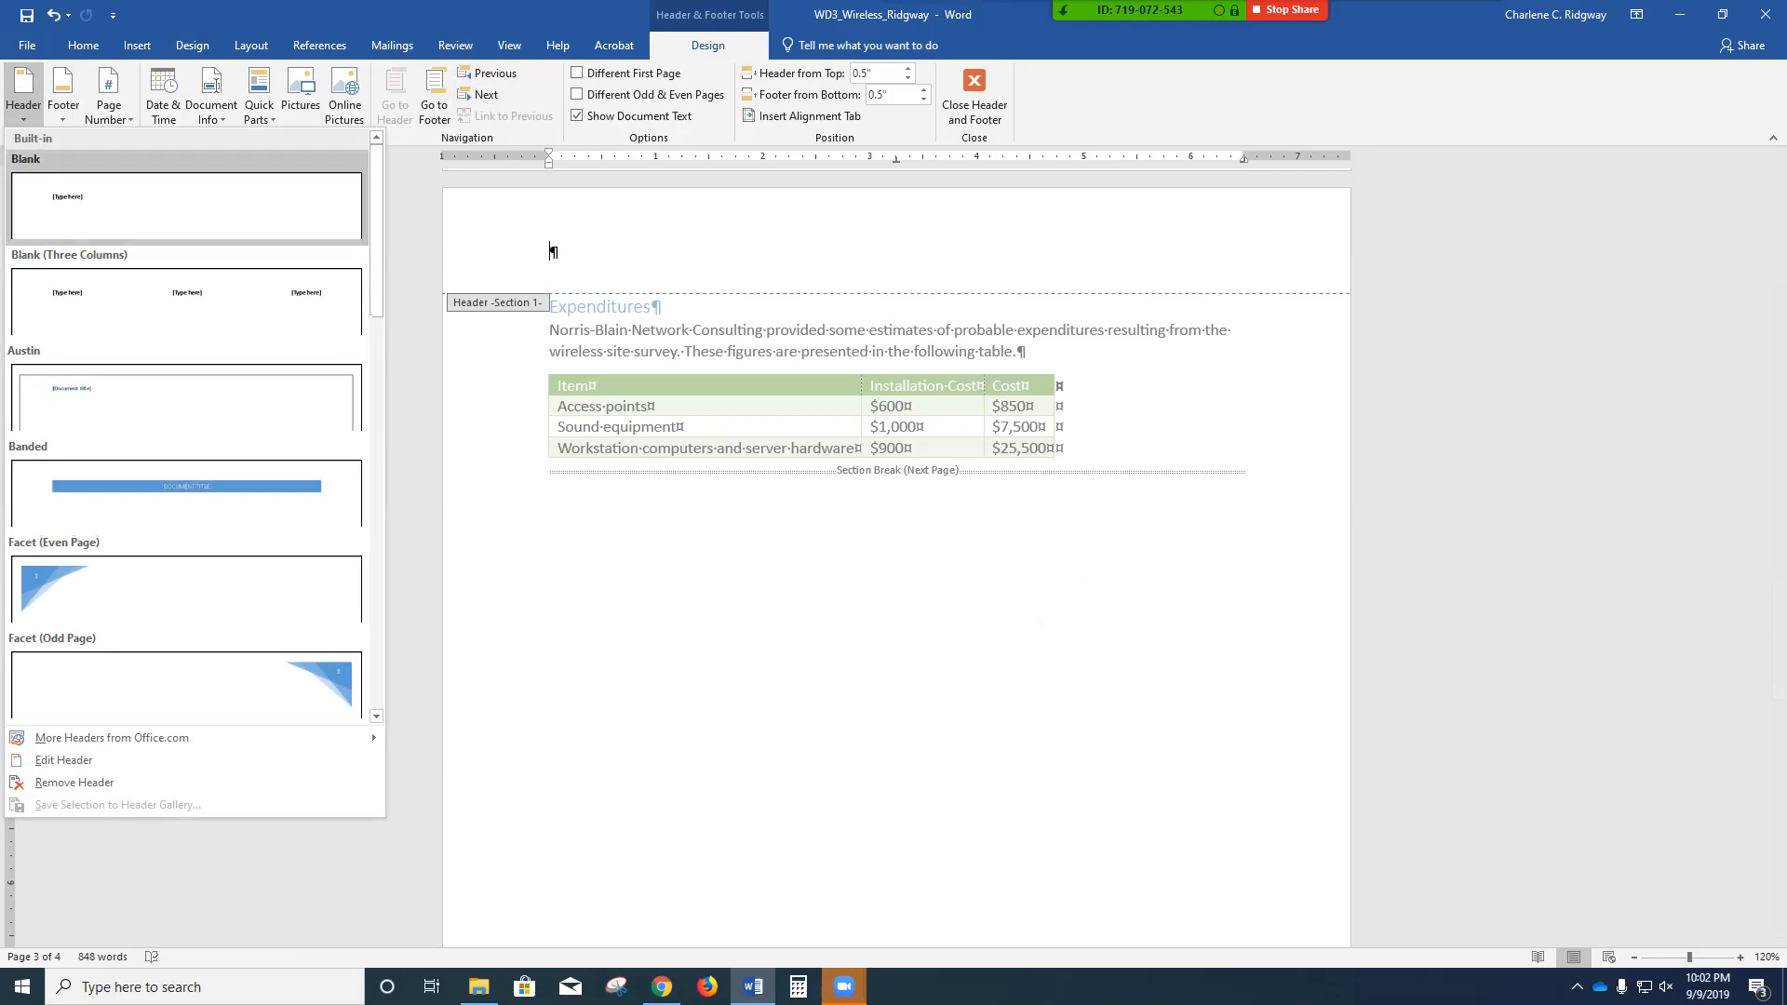
pyautogui.scroll(-5, 186, 419)
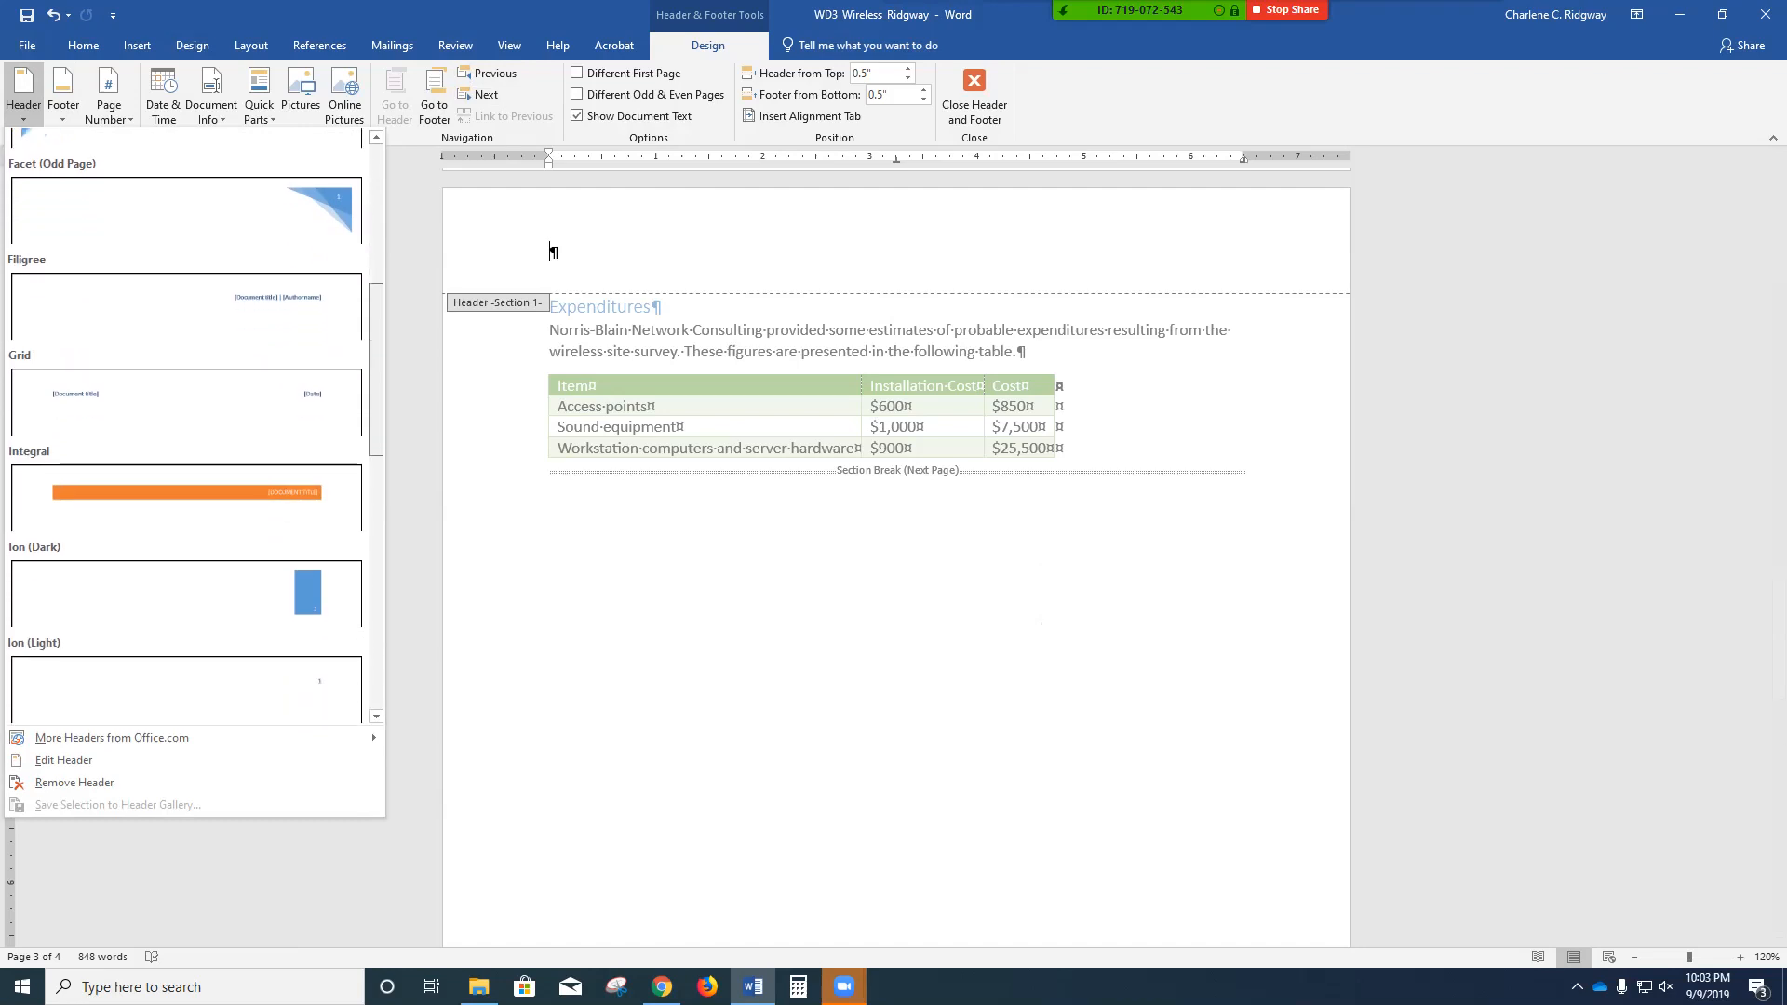
pyautogui.scroll(-8, 186, 419)
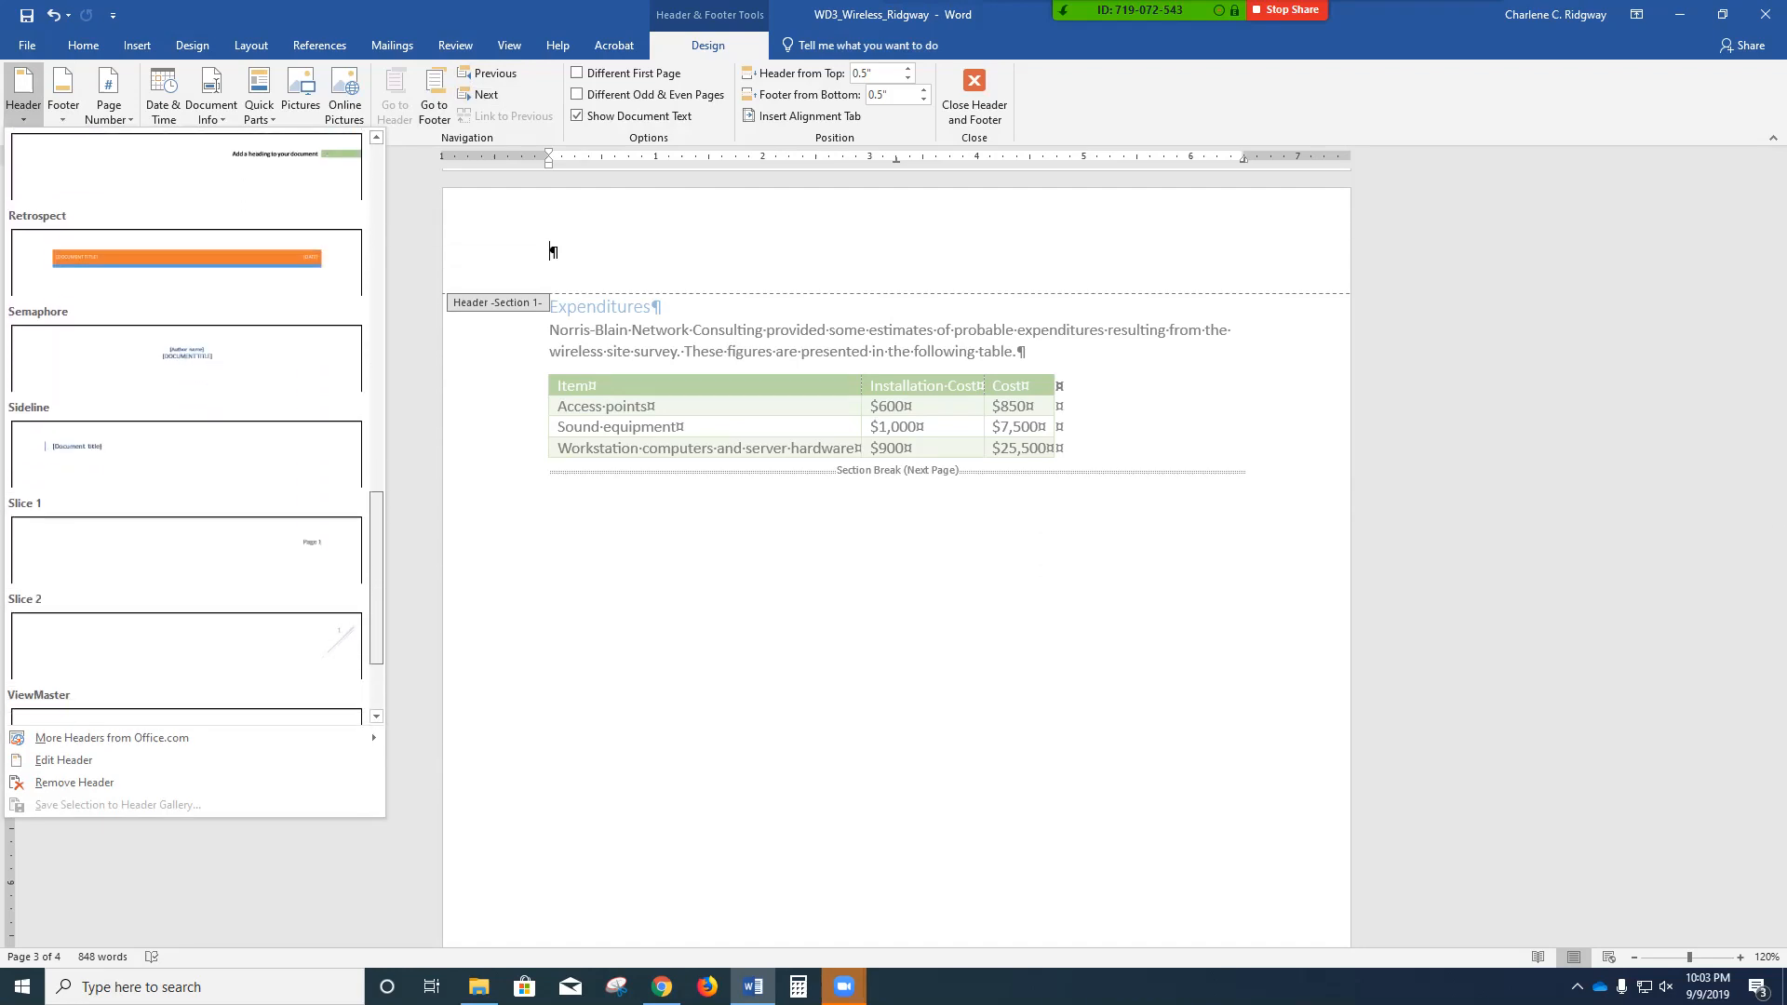
pyautogui.scroll(5, 186, 419)
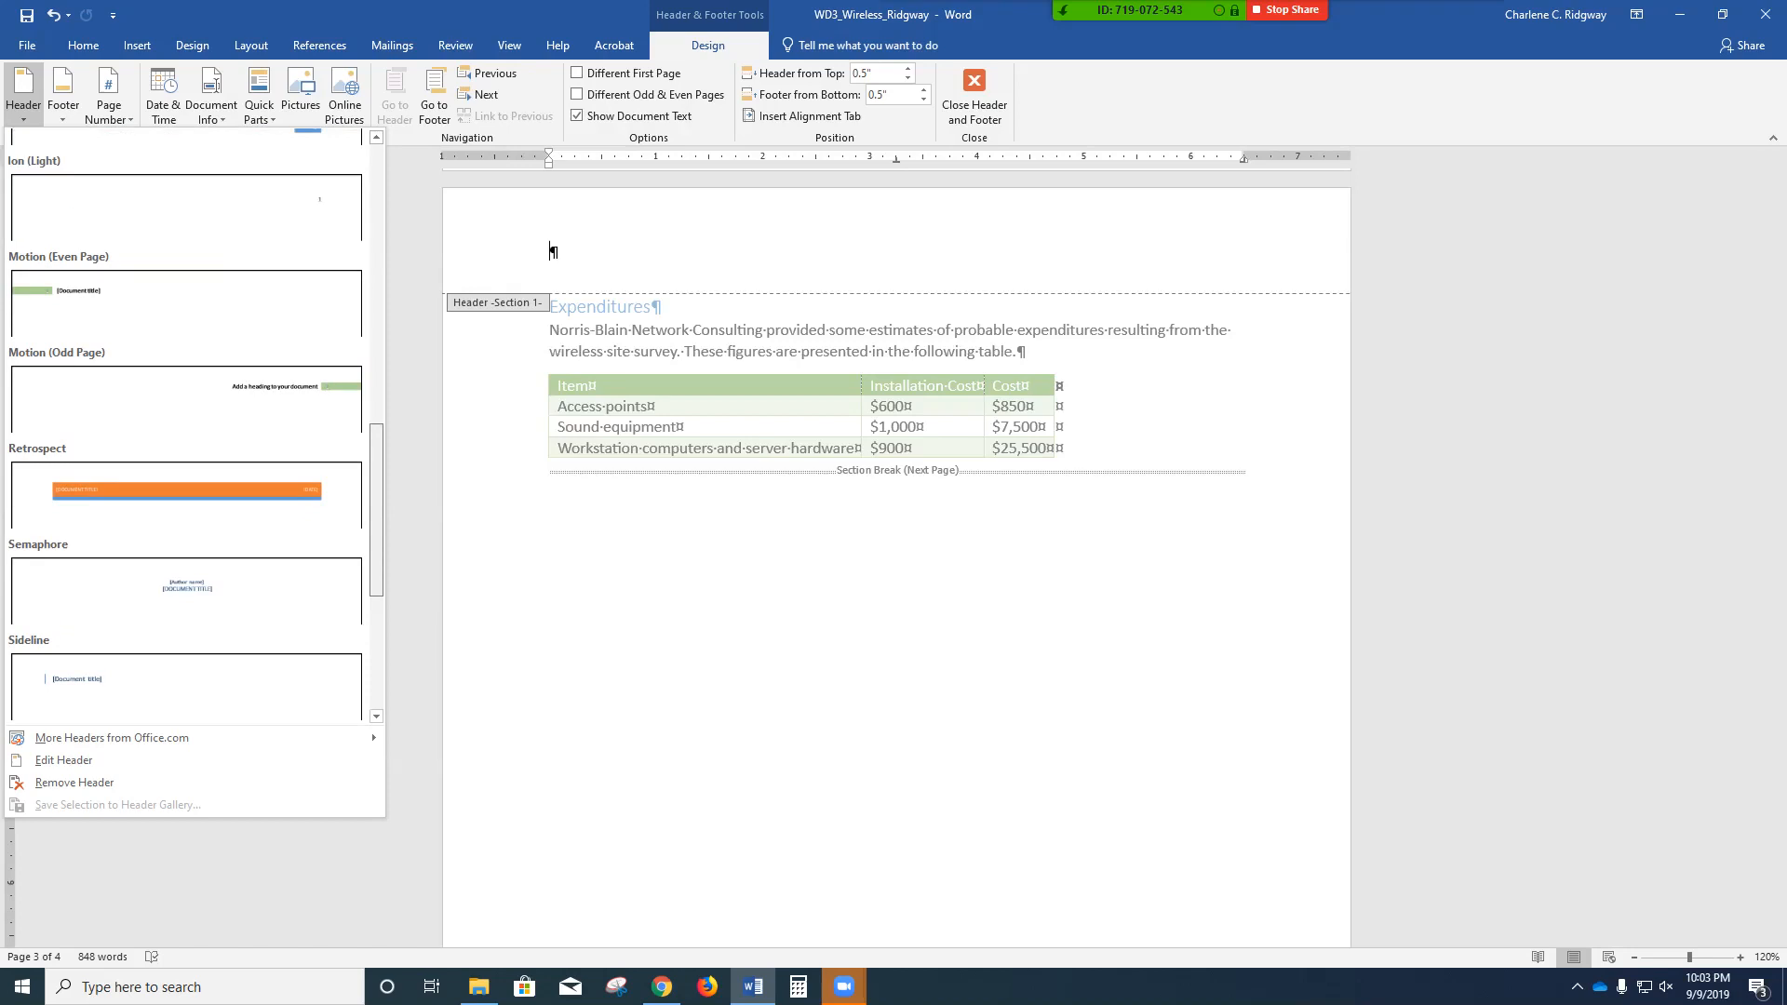
pyautogui.scroll(3, 186, 418)
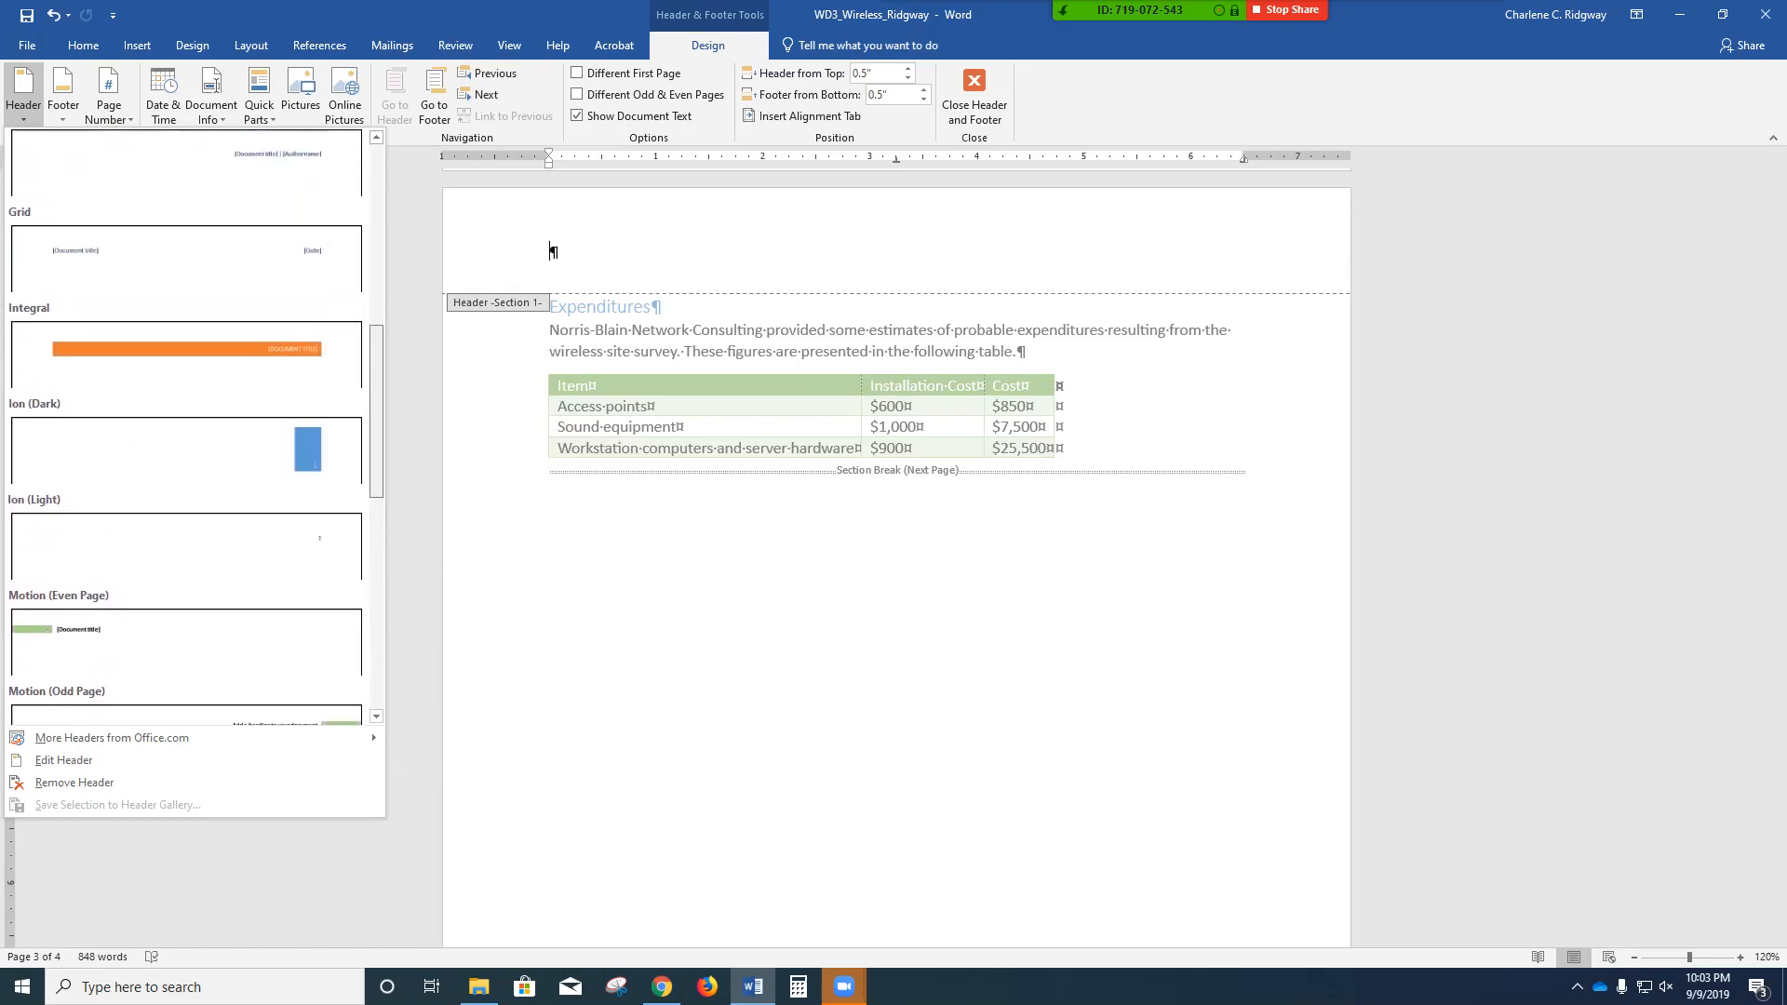
pyautogui.scroll(1, 187, 400)
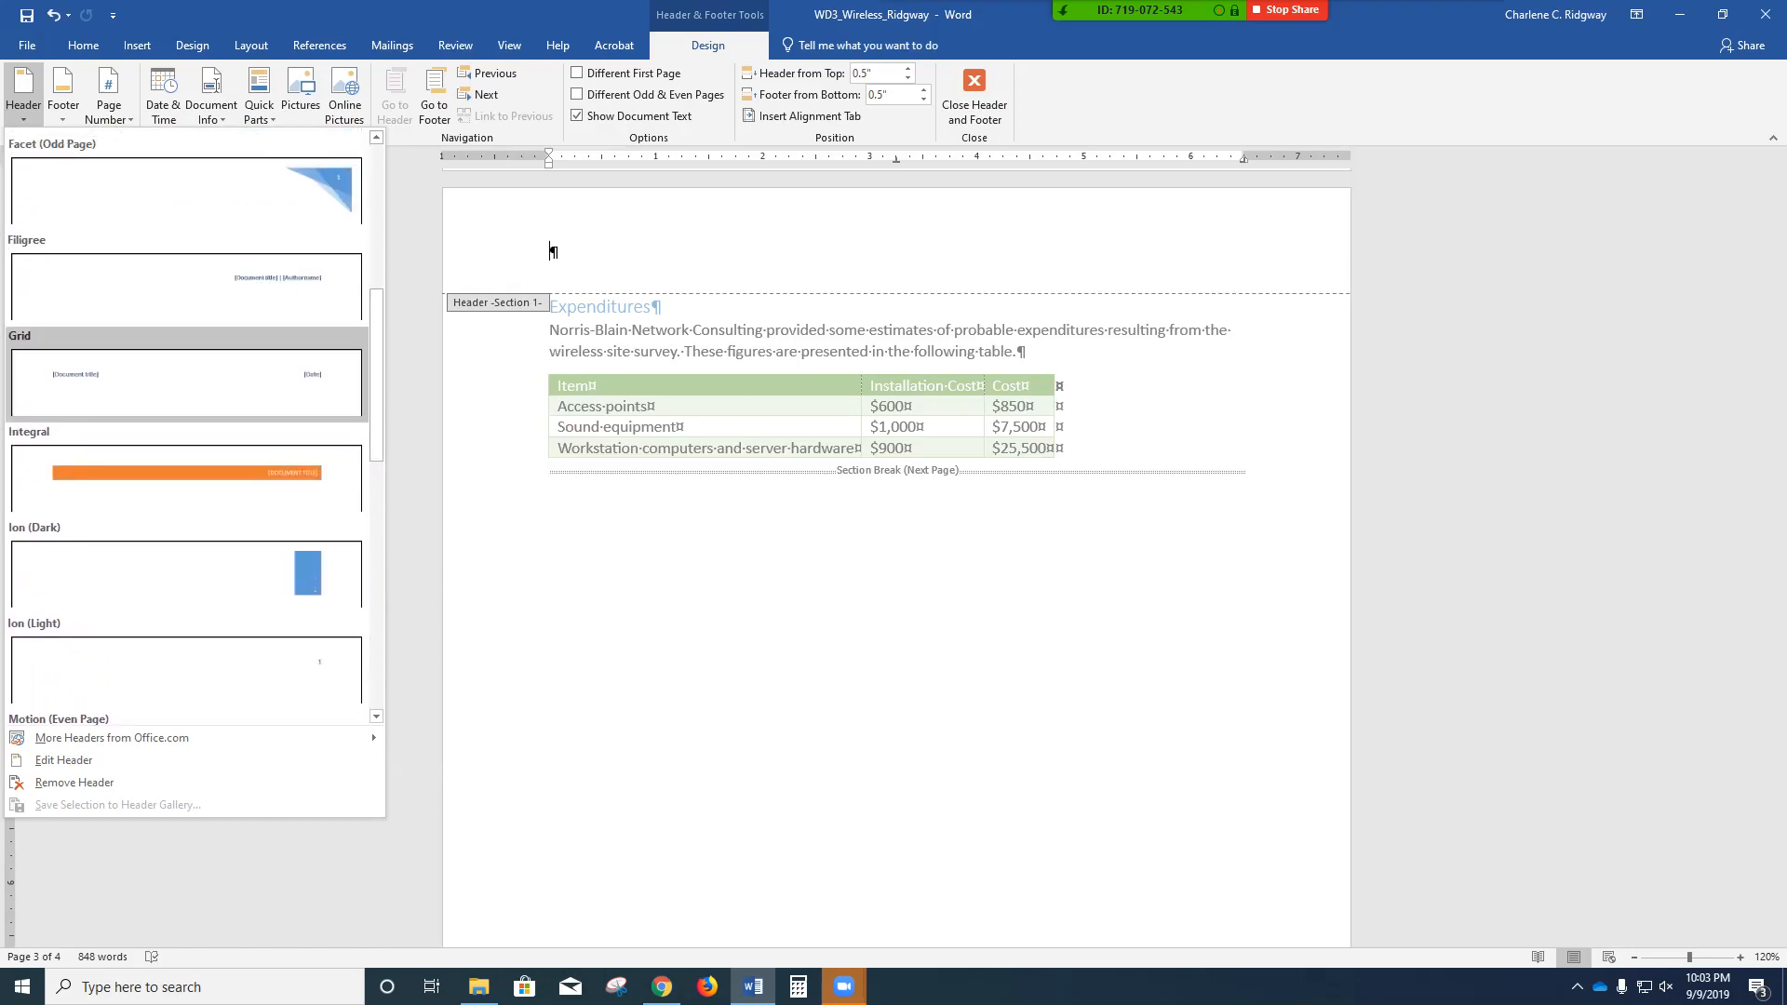
pyautogui.click(125, 383)
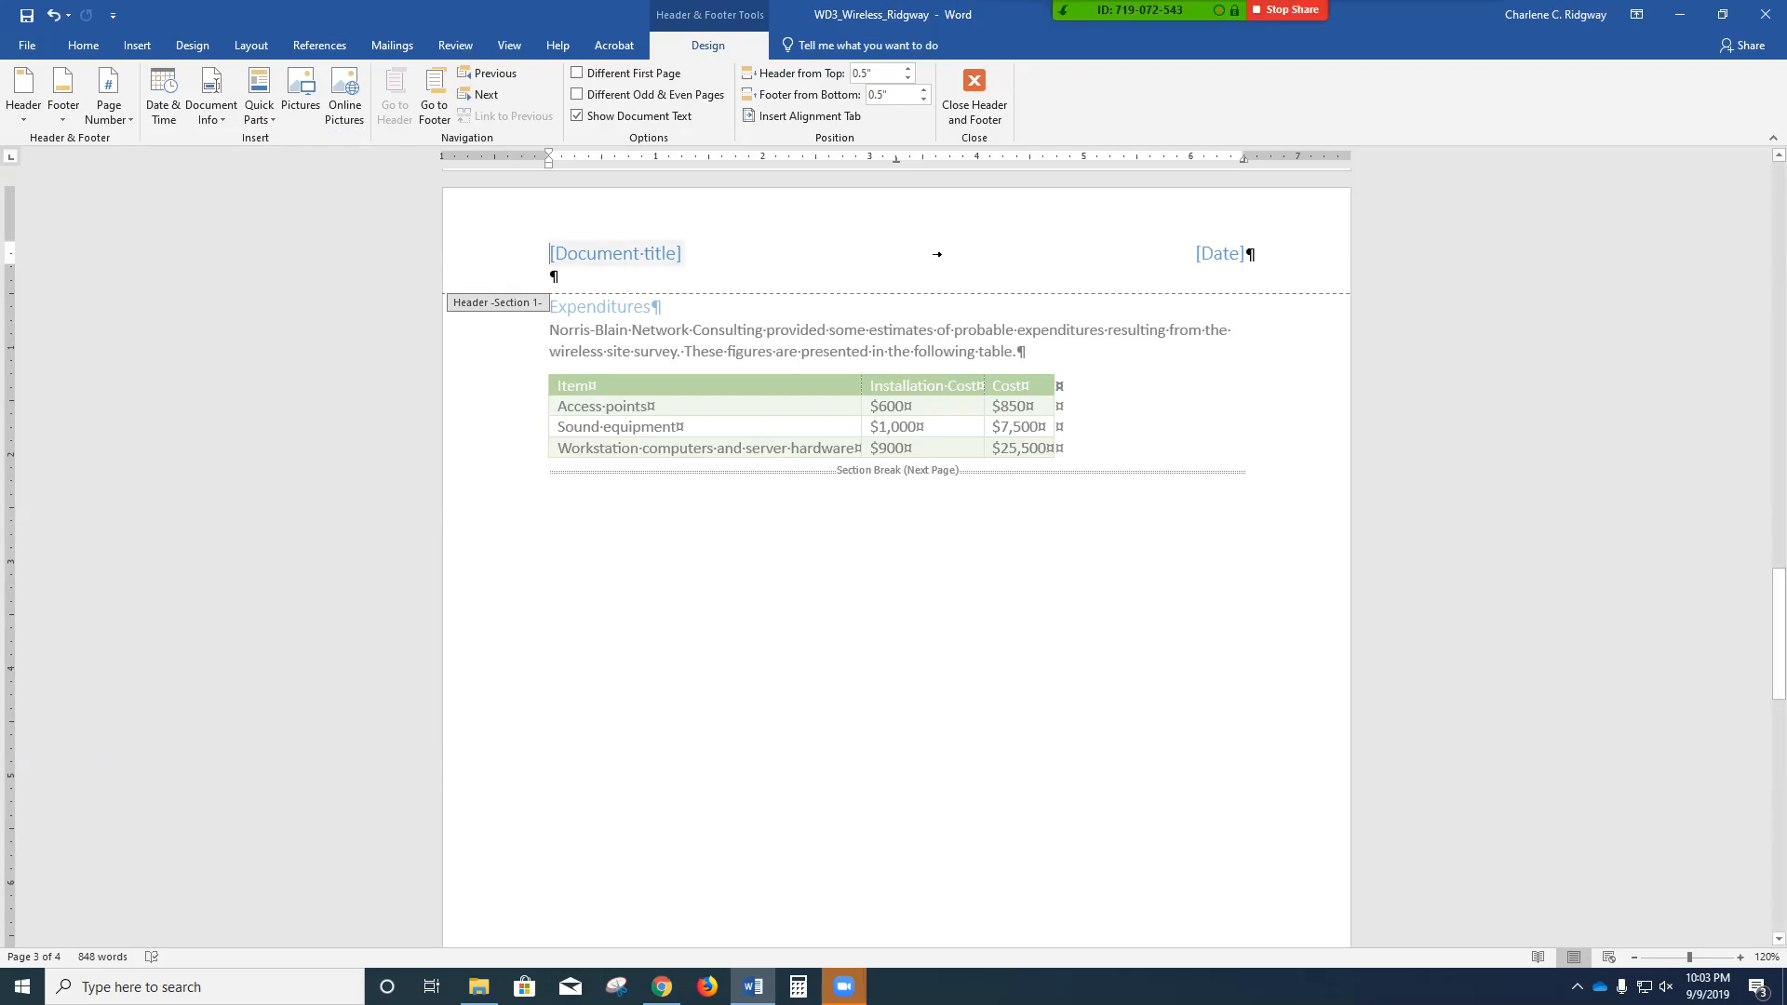
# - Fill in the Section 1 header's document title as "Recommendations for the Wireless Network at Spruce & Cooper"
pyautogui.click(615, 255)
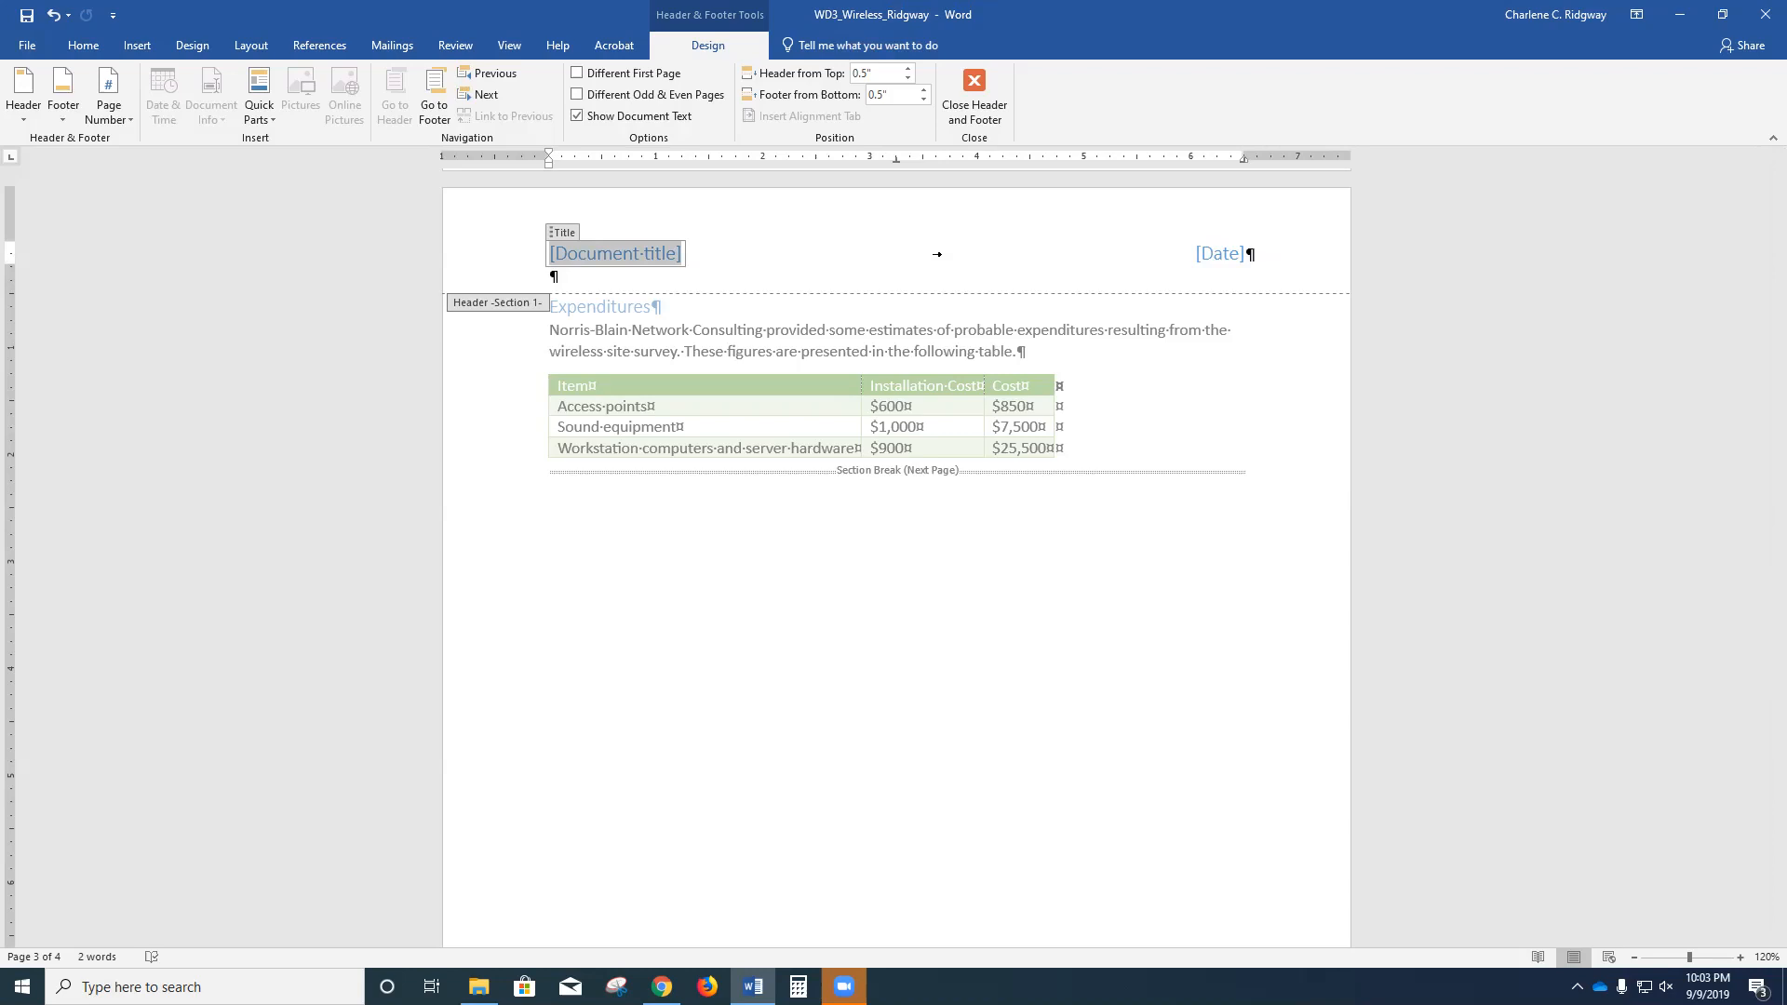
pyautogui.write('Ree')
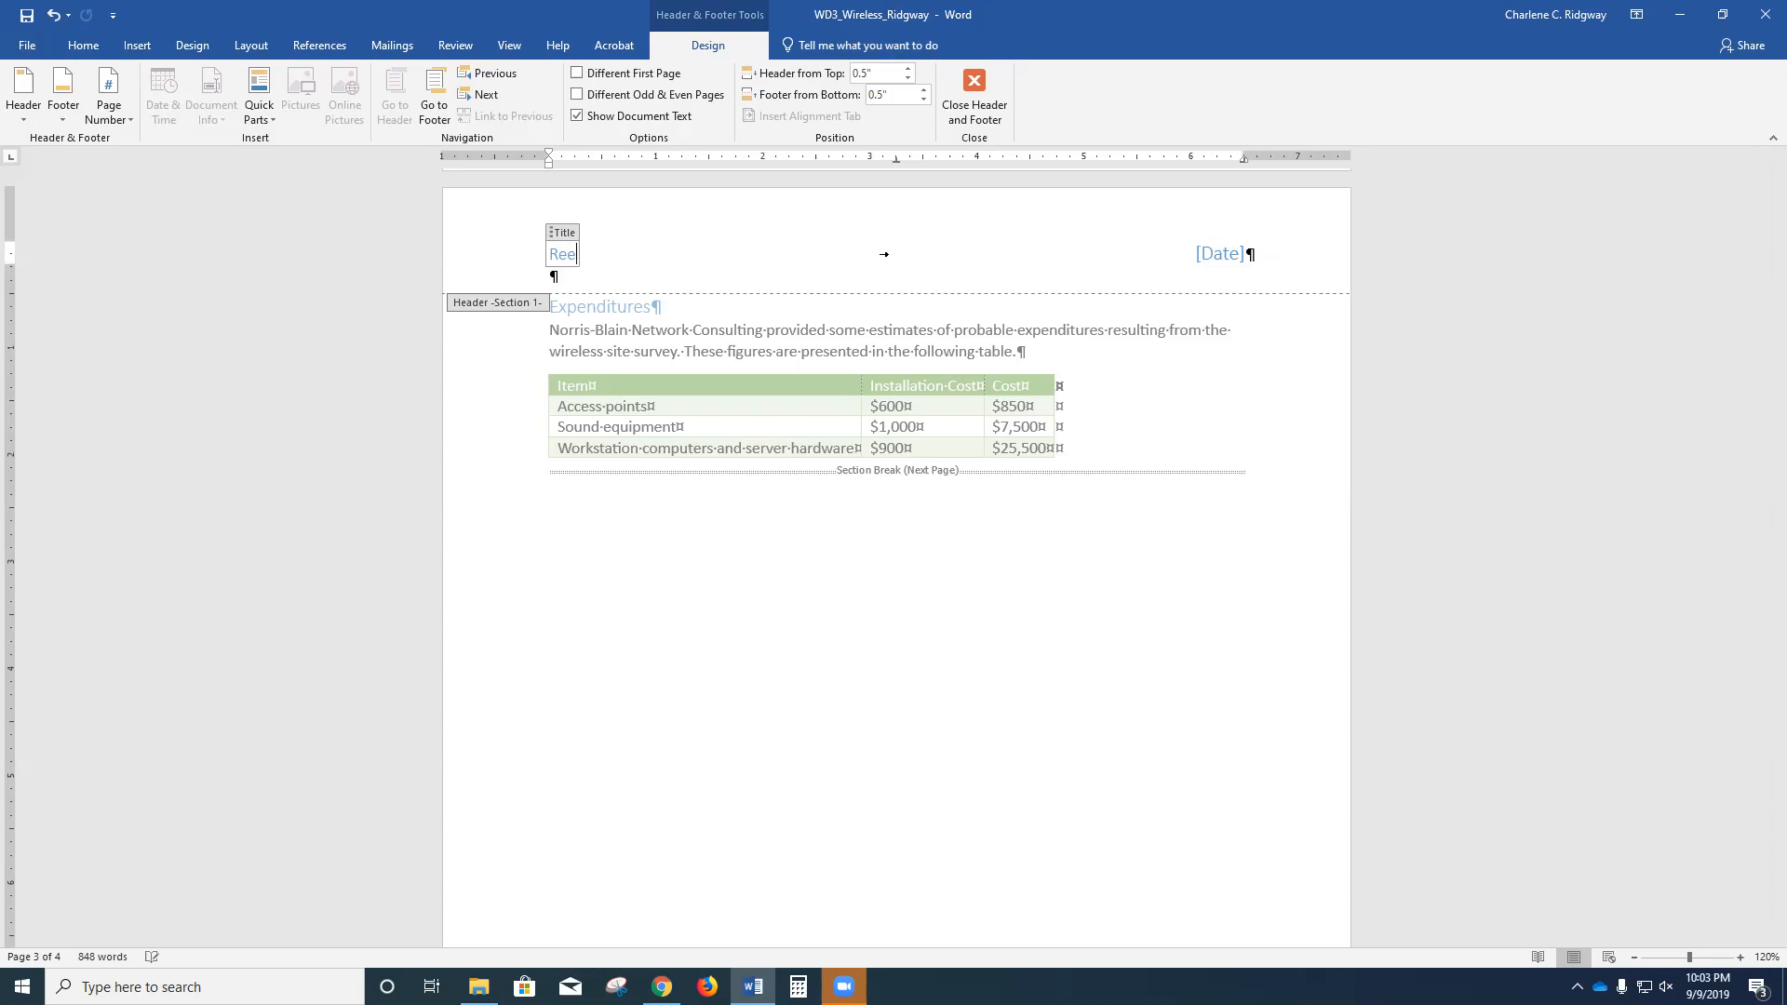
pyautogui.press('BackSpace')
pyautogui.write('commendation')
pyautogui.press('BackSpace')
pyautogui.write('s for the Wirel')
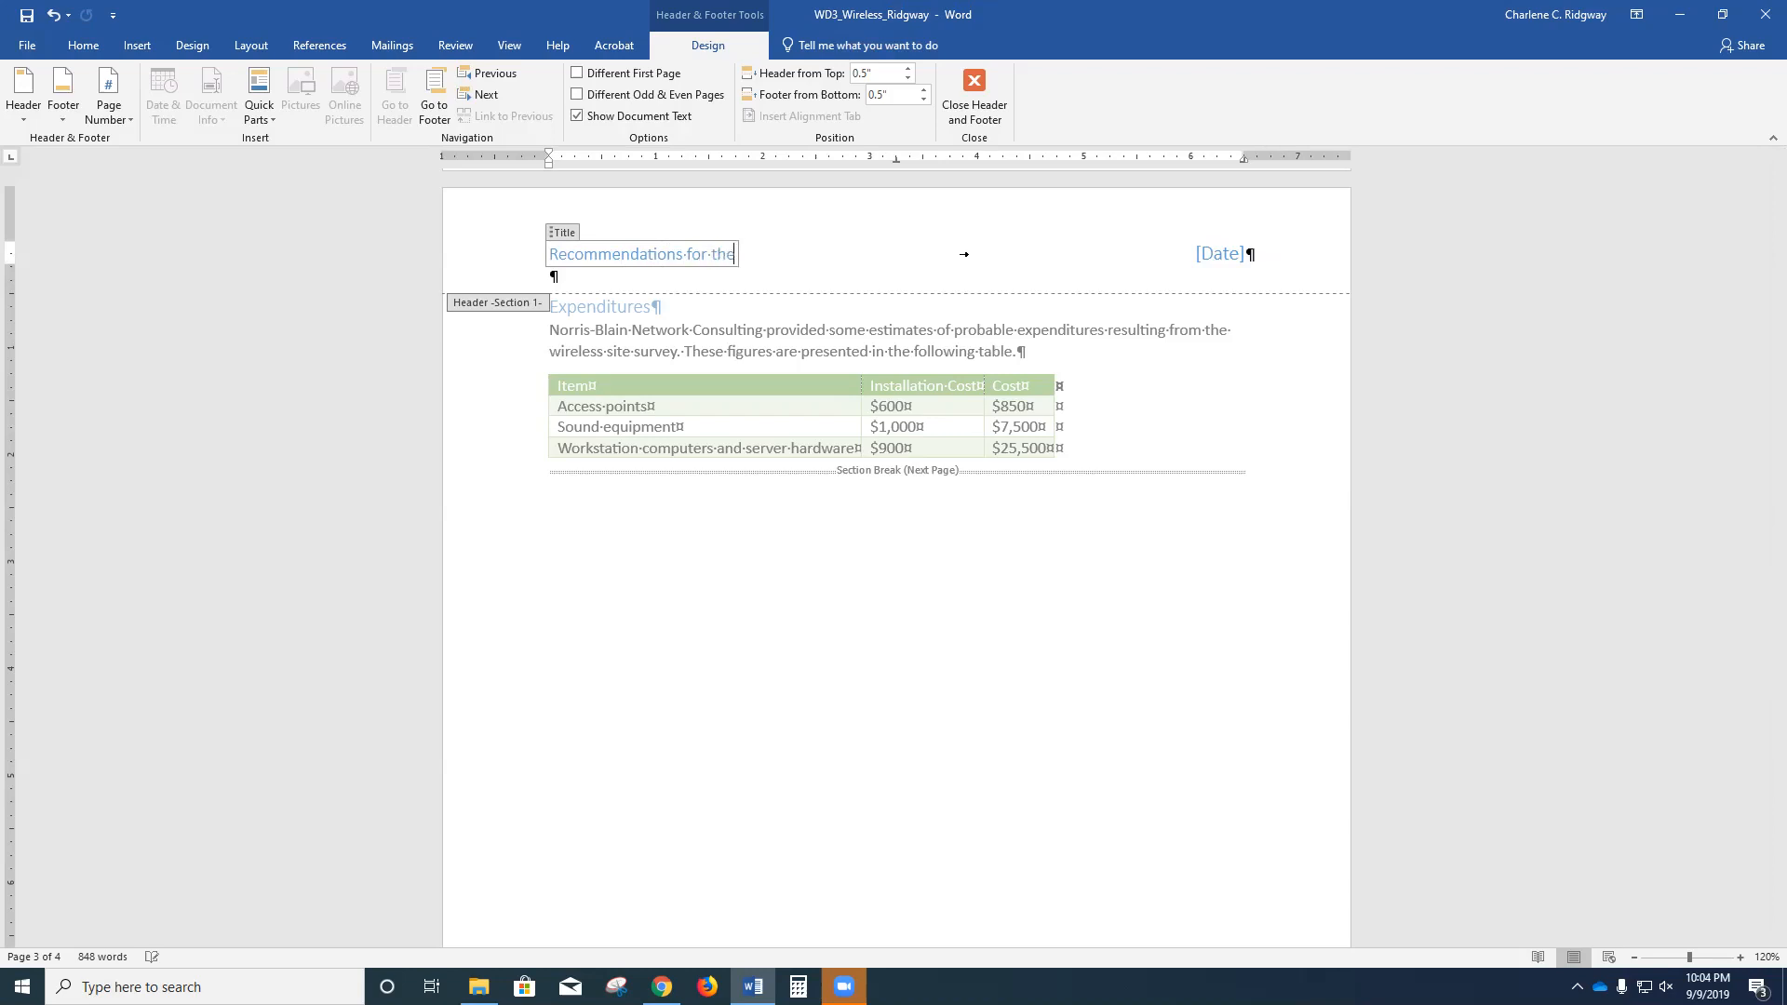
pyautogui.write('ess Network at ')
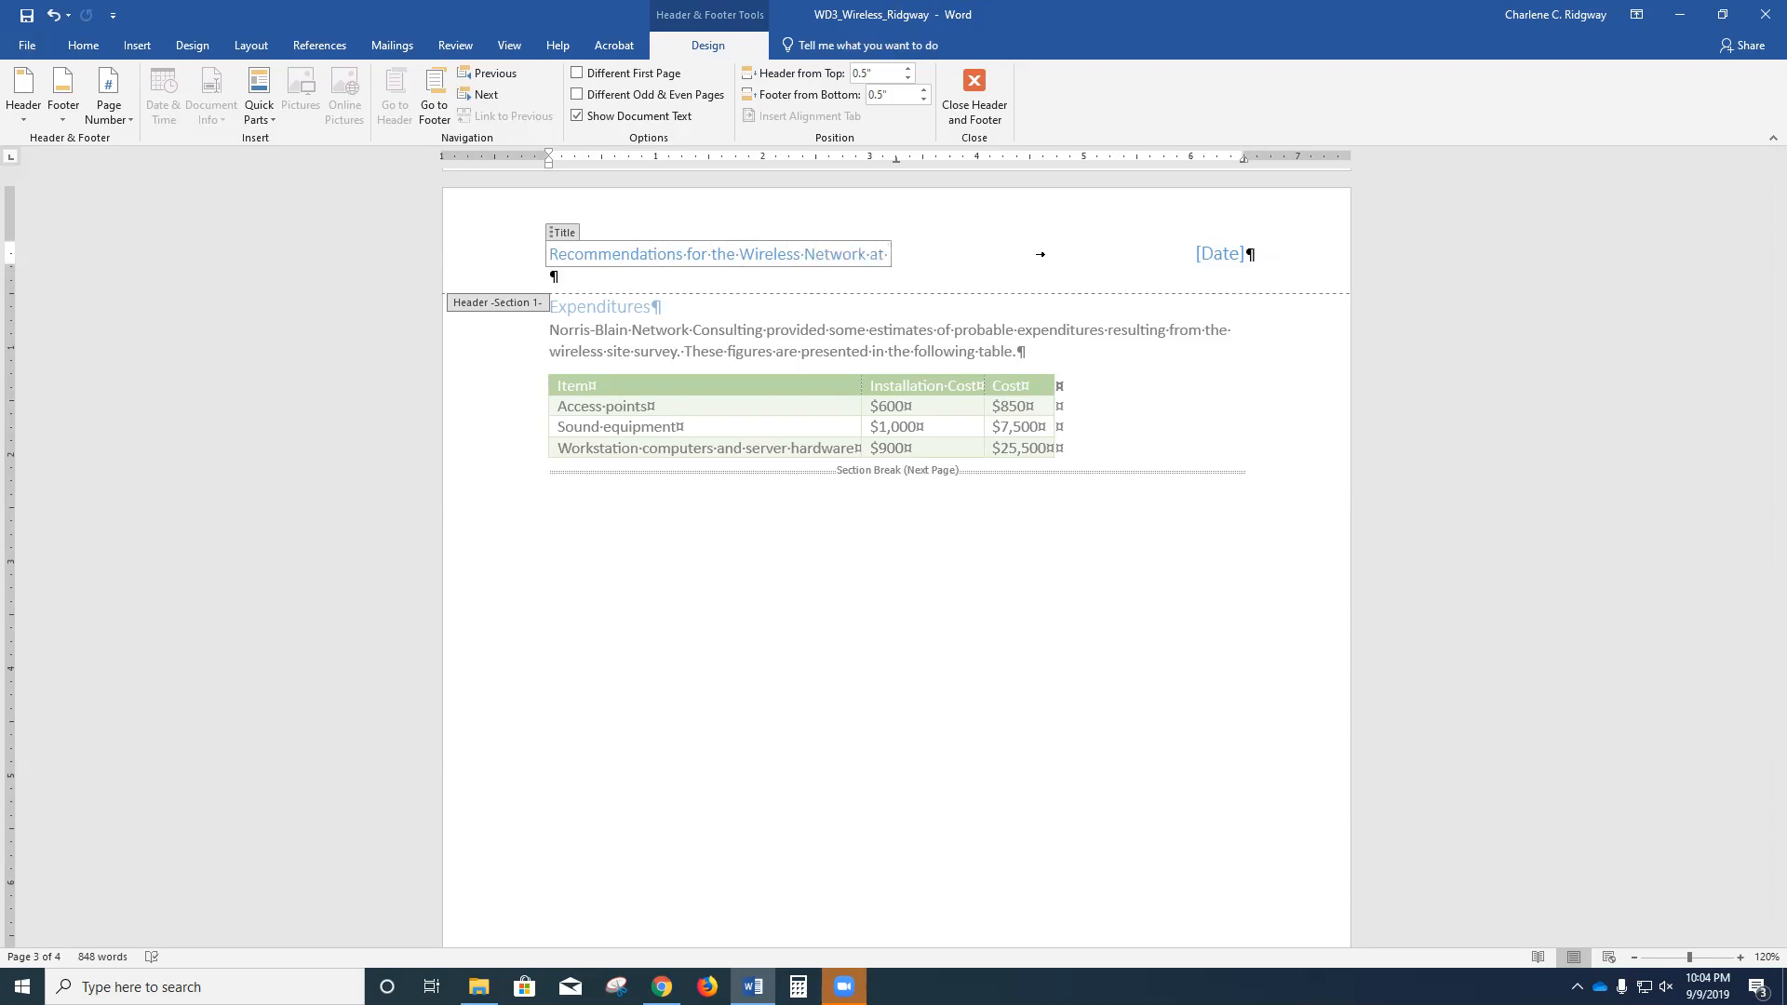
pyautogui.write('Spruce & Cooper')
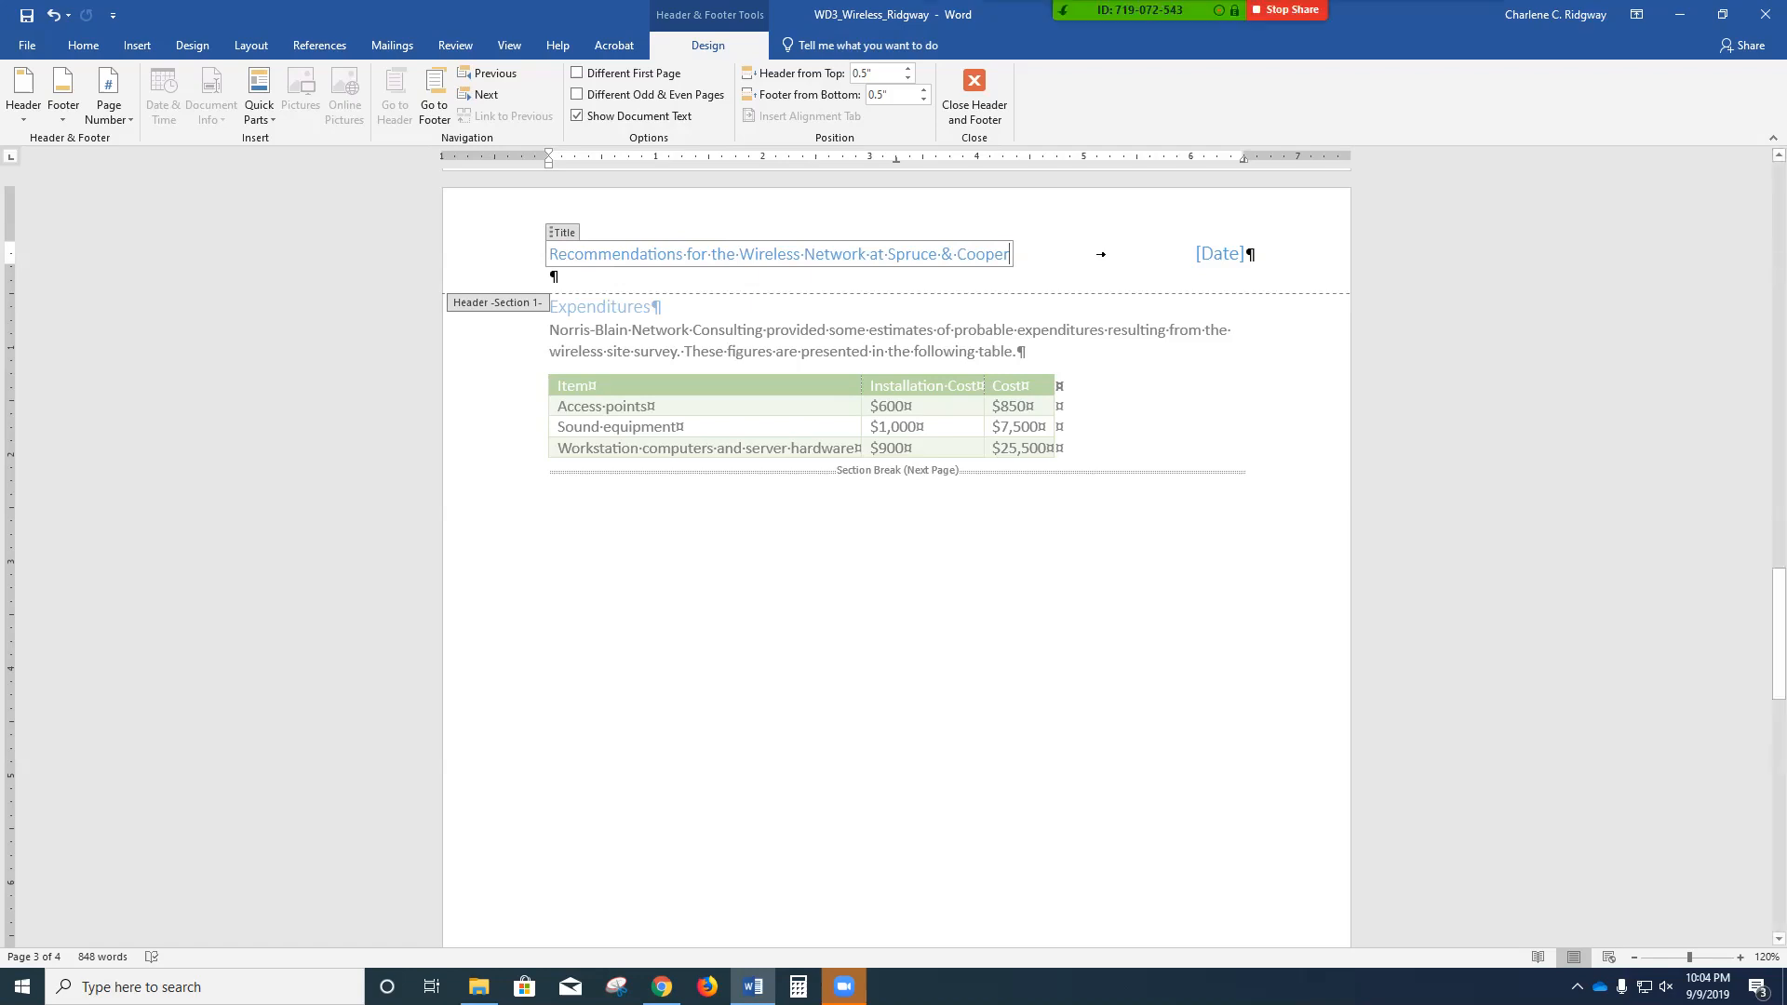
# - Set the Section 1 header's date to September 16, 2019
pyautogui.click(1219, 254)
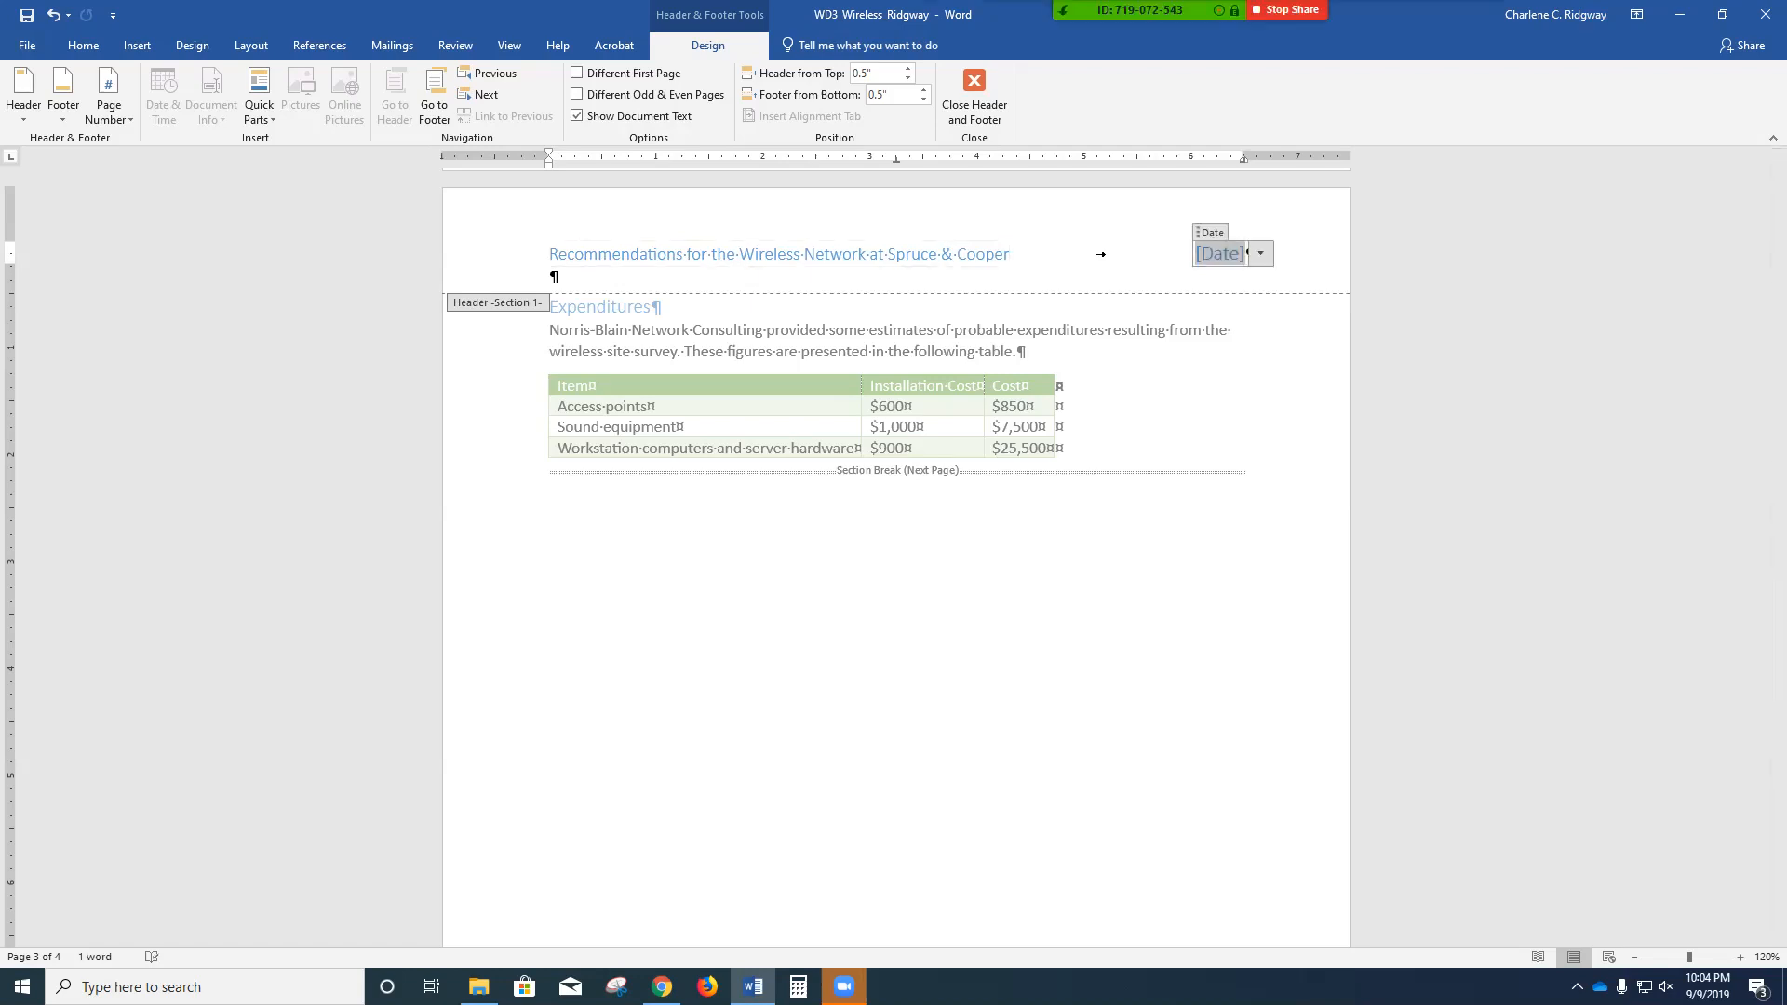
pyautogui.click(1260, 254)
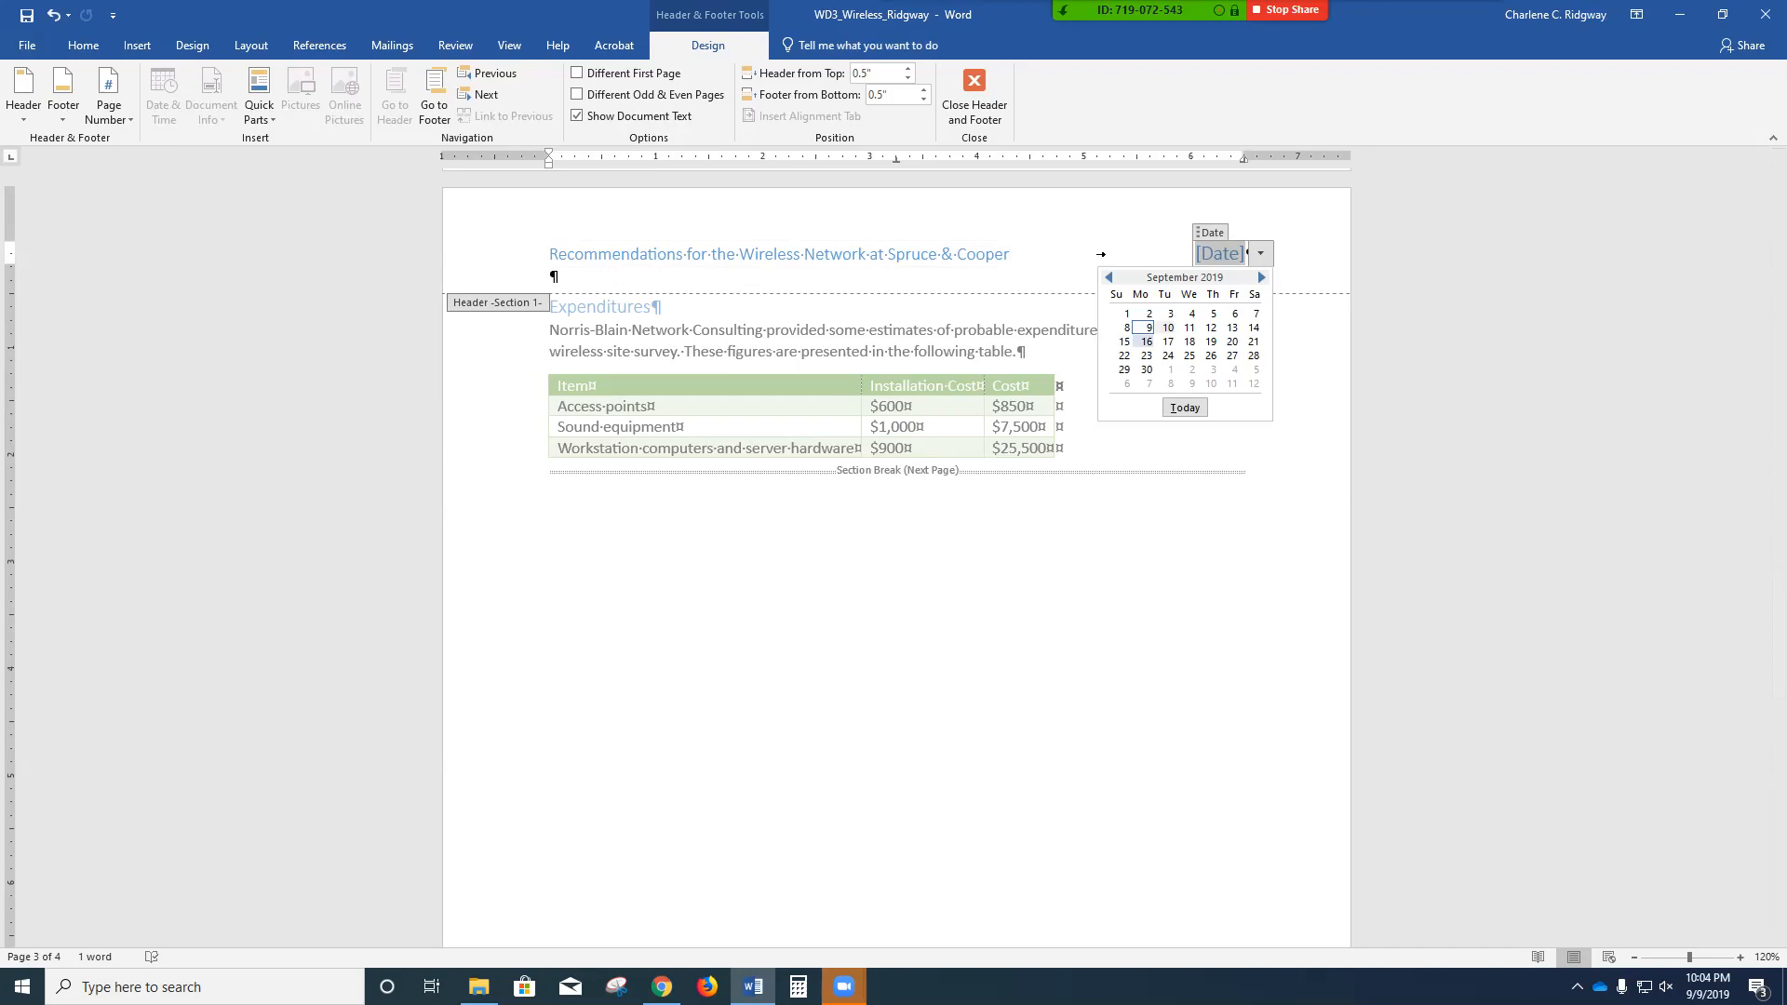
pyautogui.click(1146, 341)
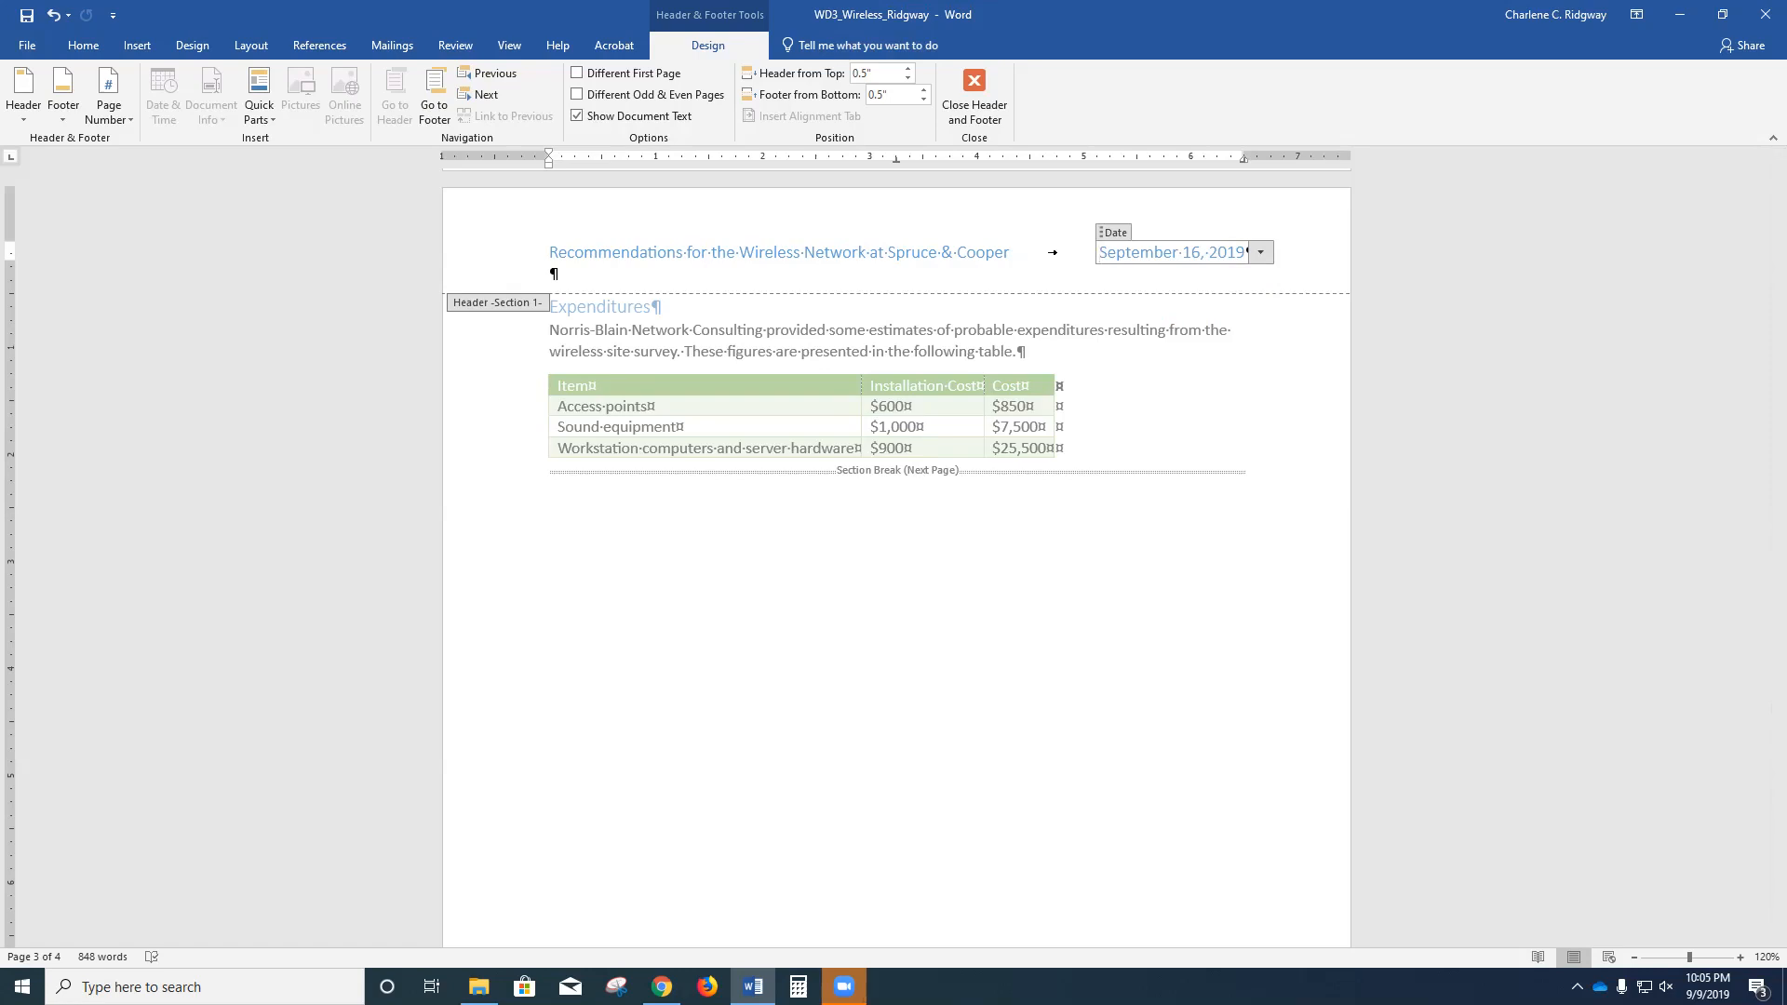
# - Exit header and footer editing and display all pages of the report side by side at 30% zoom
pyautogui.scroll(2, 896, 558)
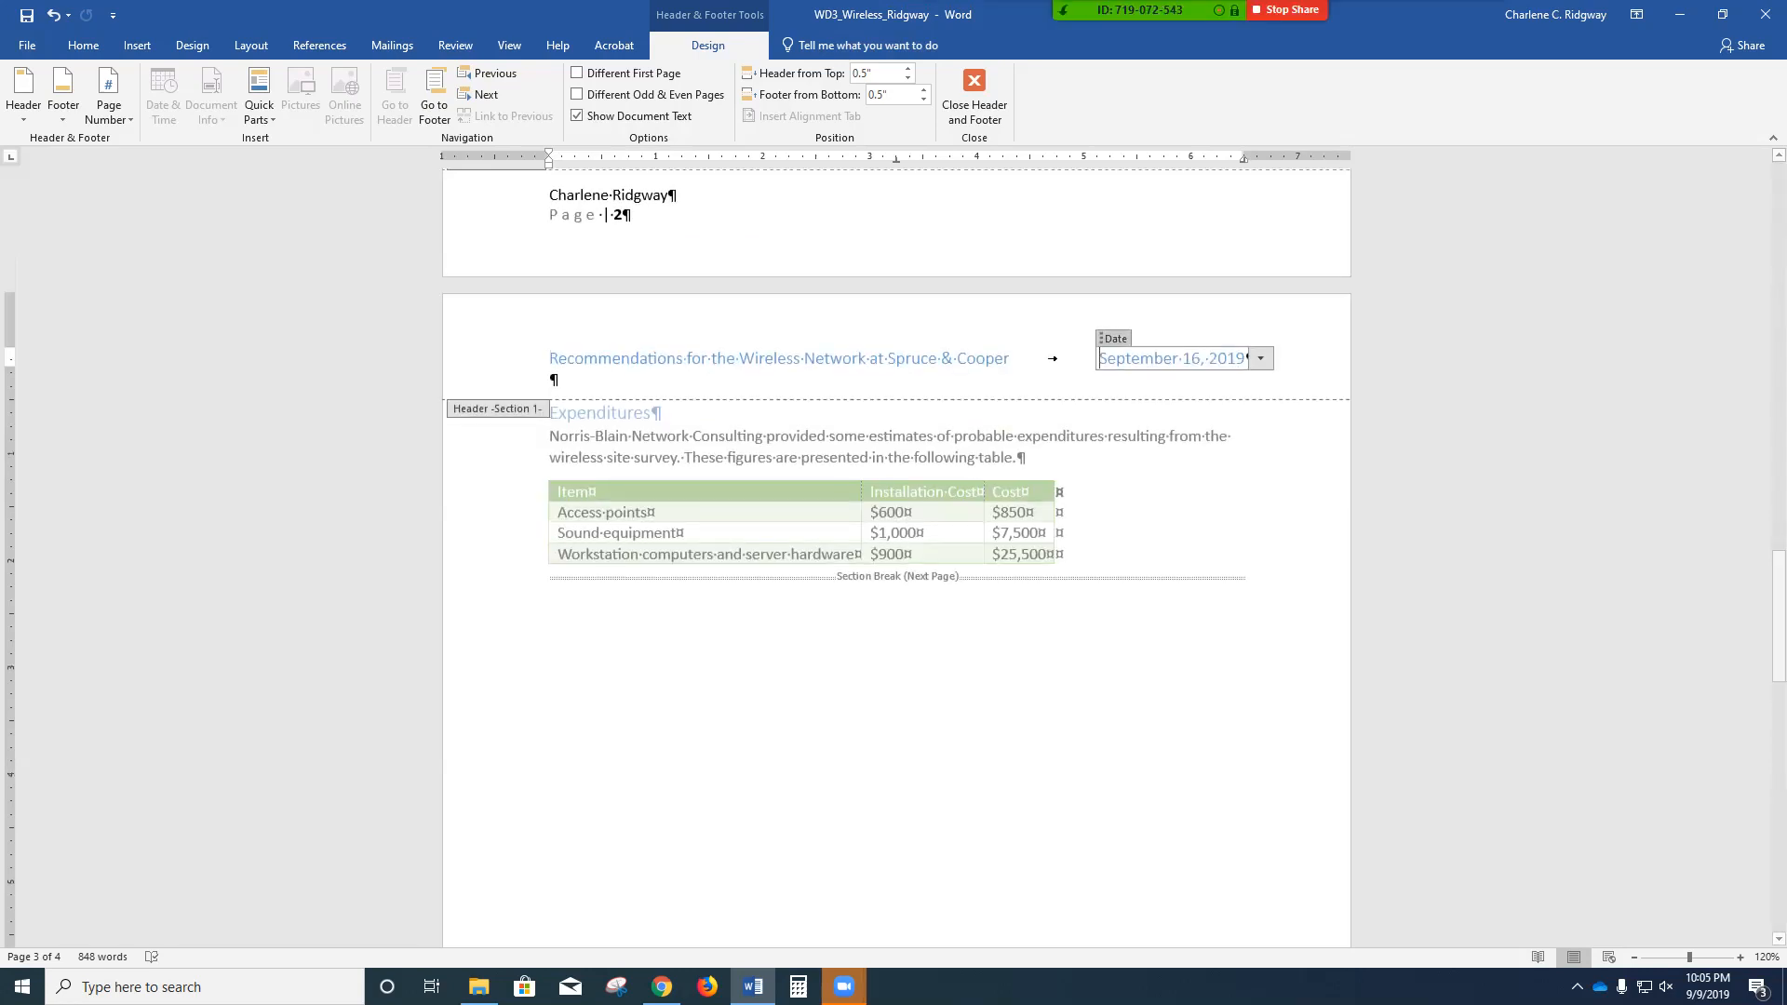
pyautogui.scroll(3, 895, 559)
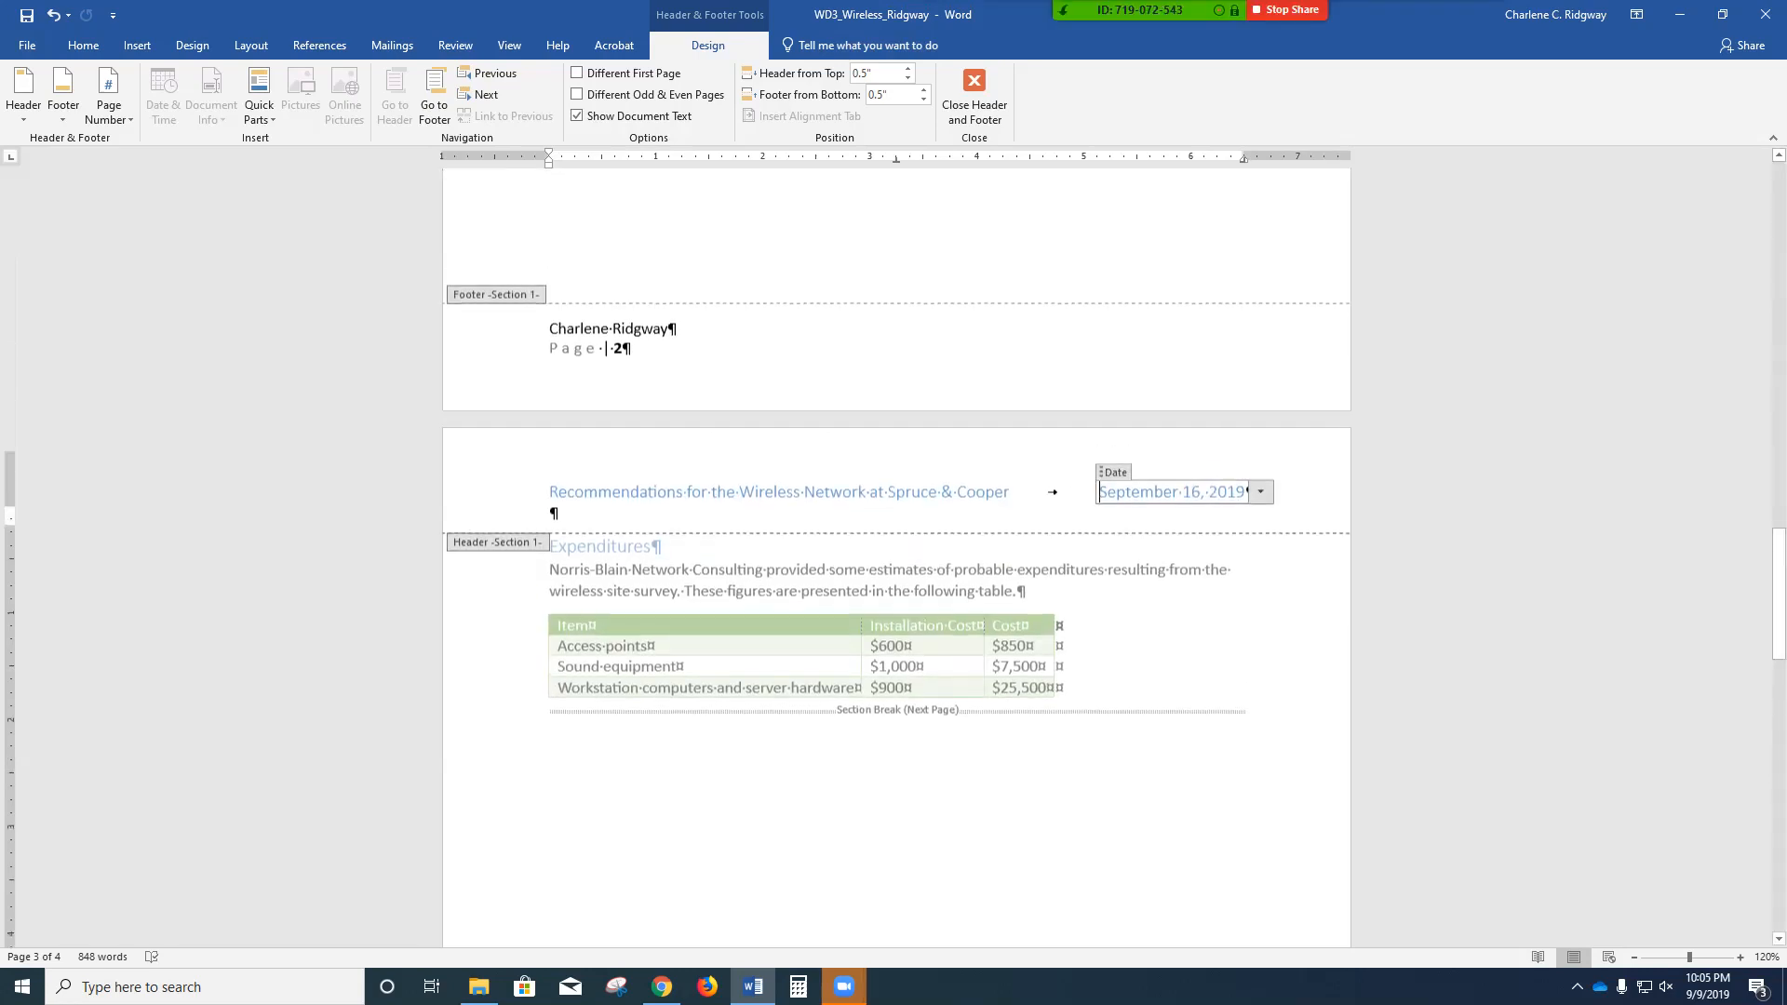
pyautogui.click(623, 374)
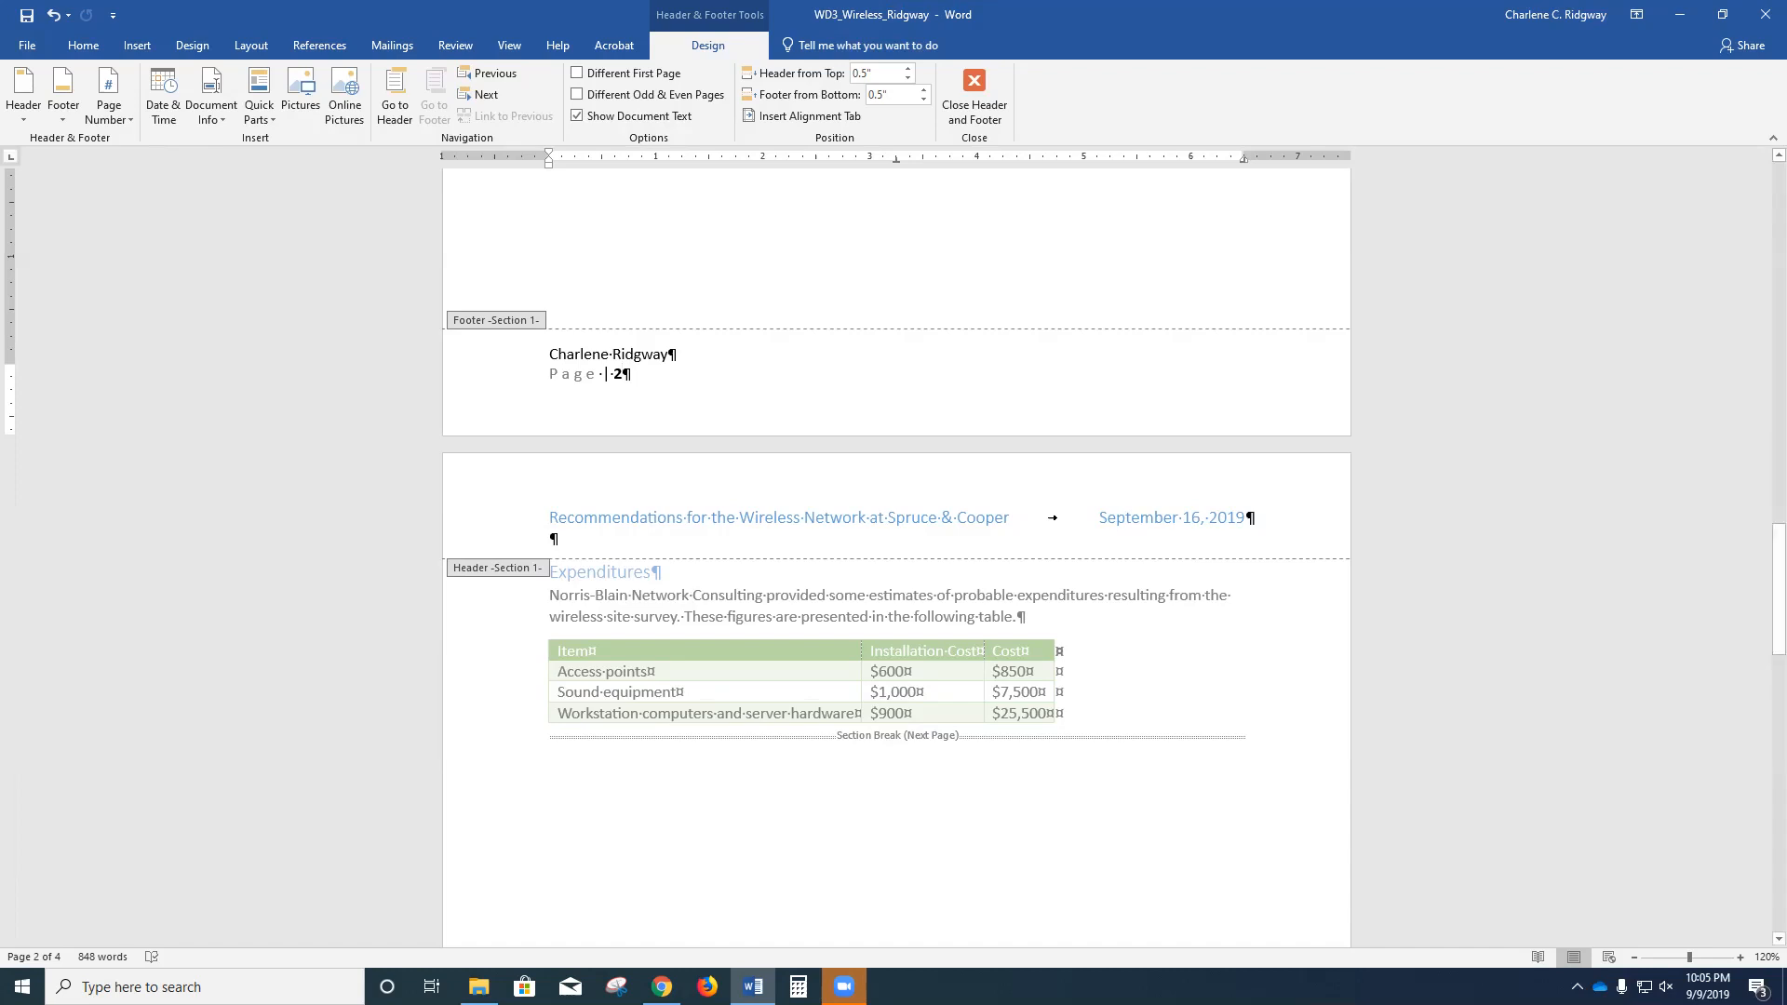
pyautogui.click(973, 93)
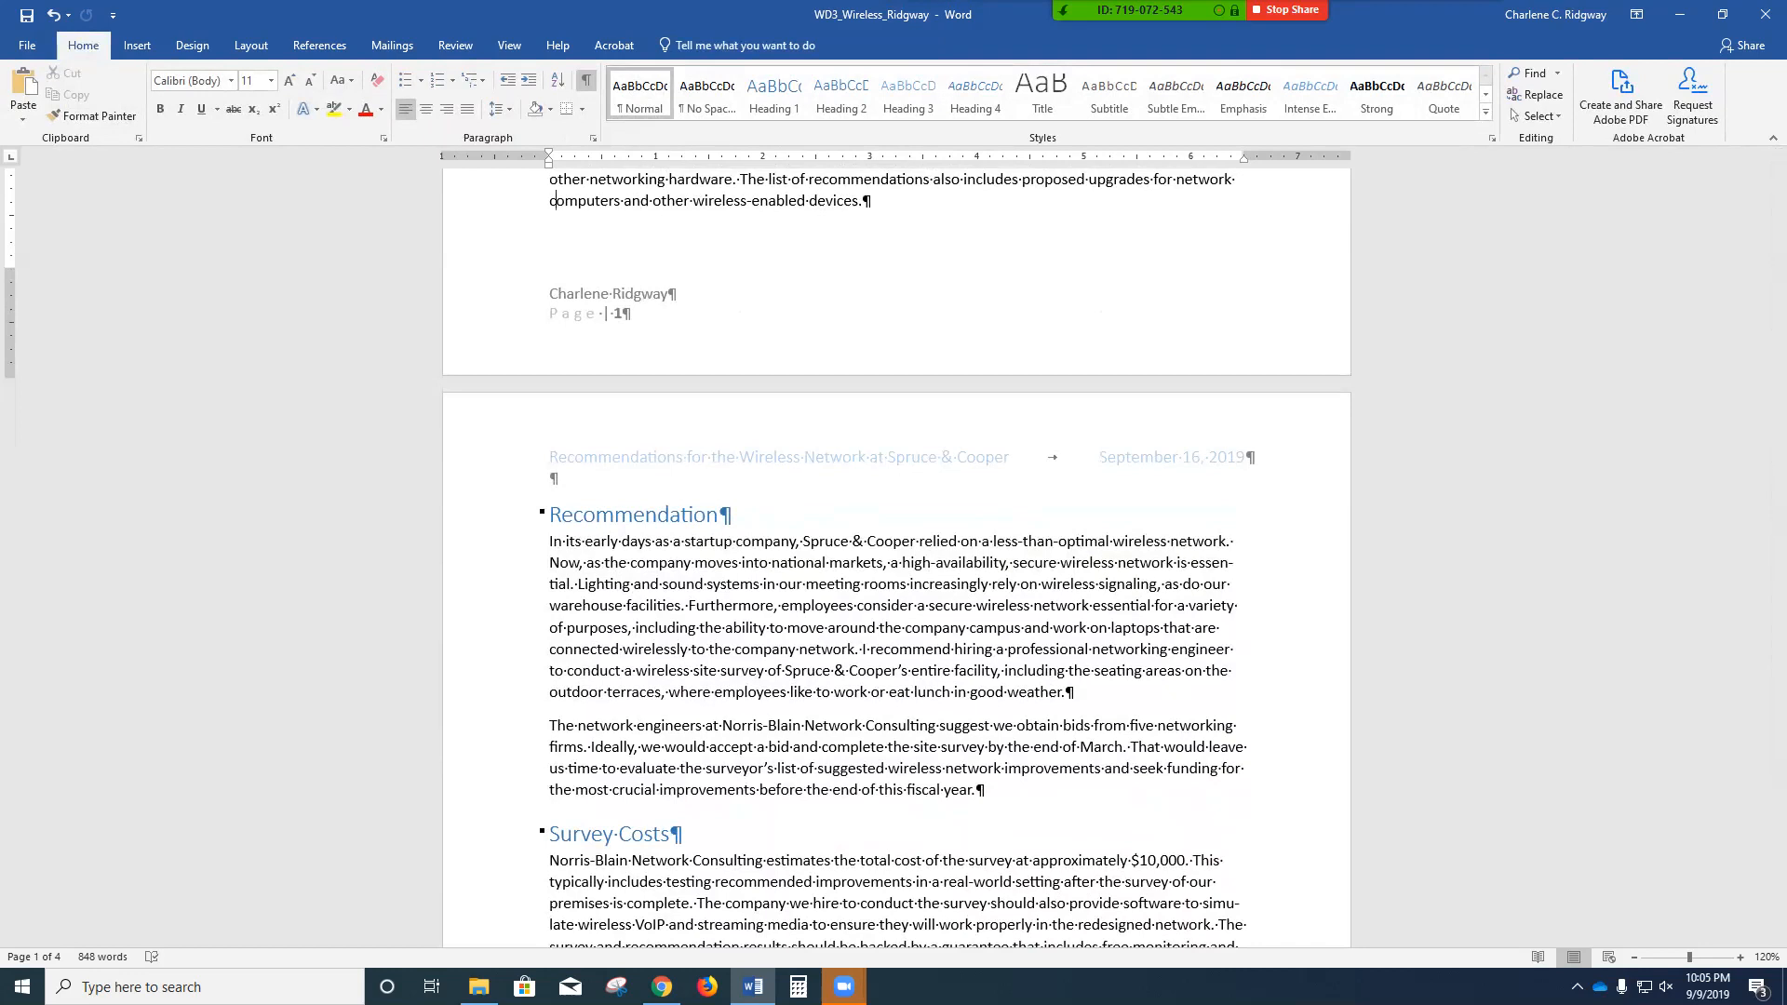
pyautogui.click(510, 44)
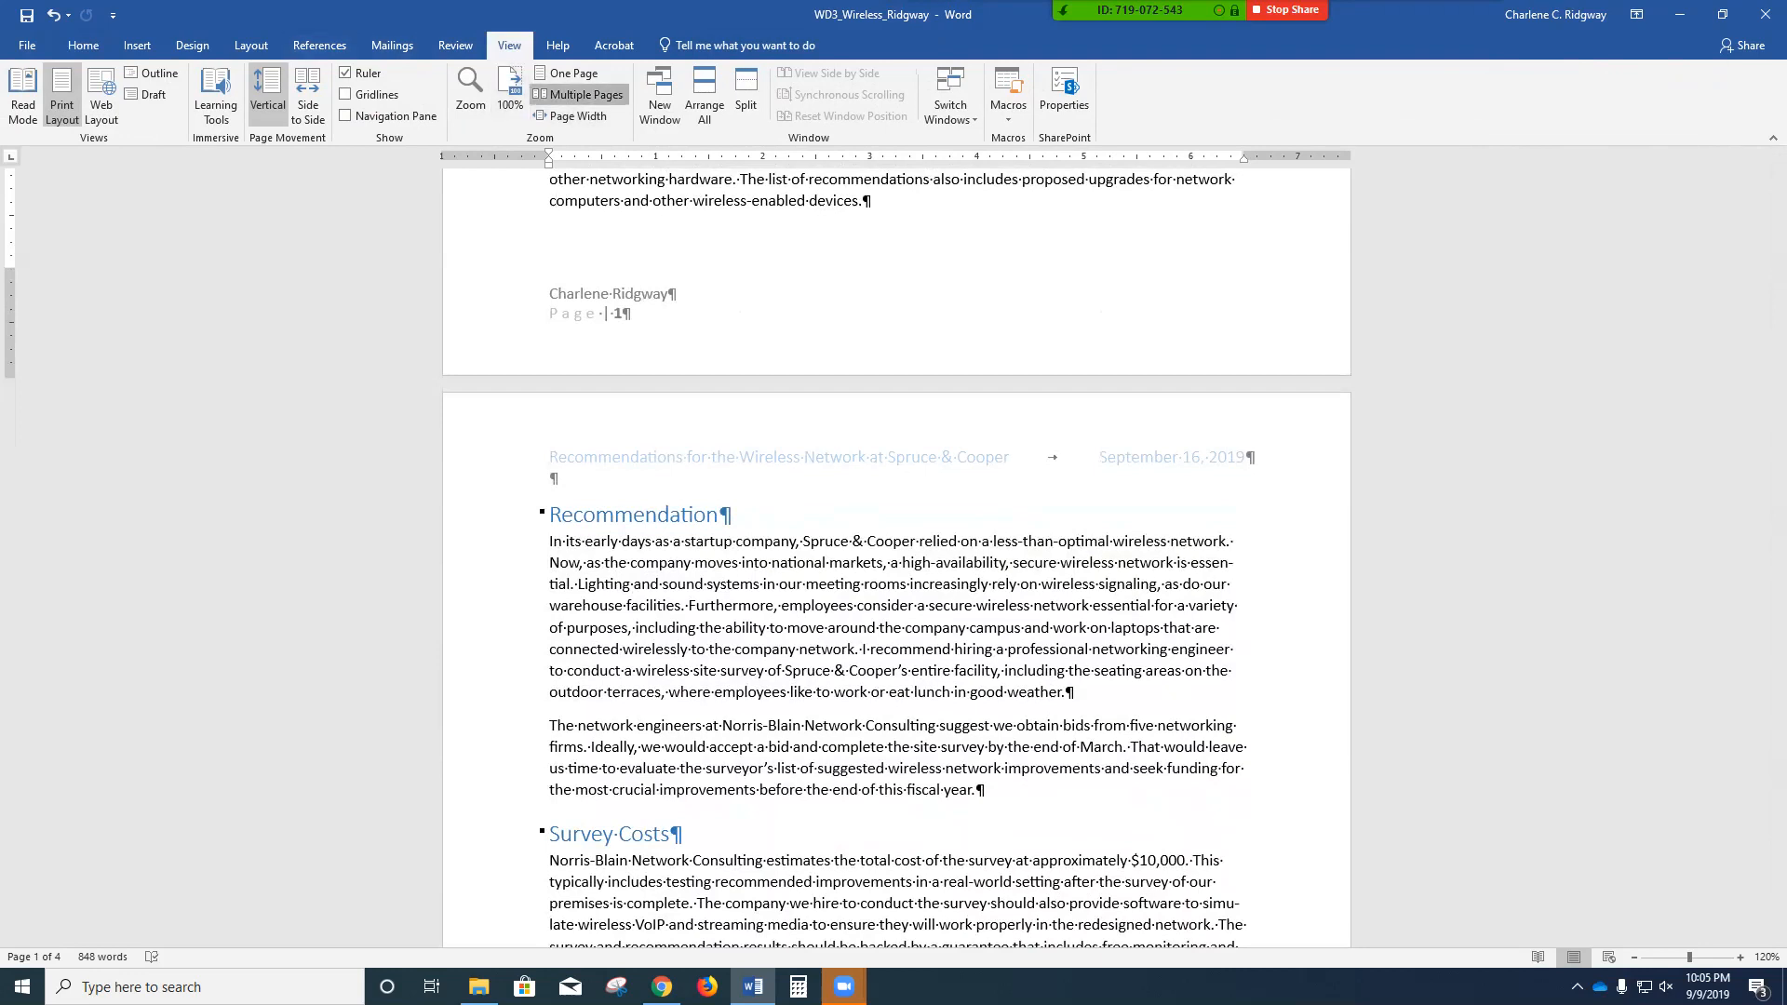
pyautogui.click(579, 94)
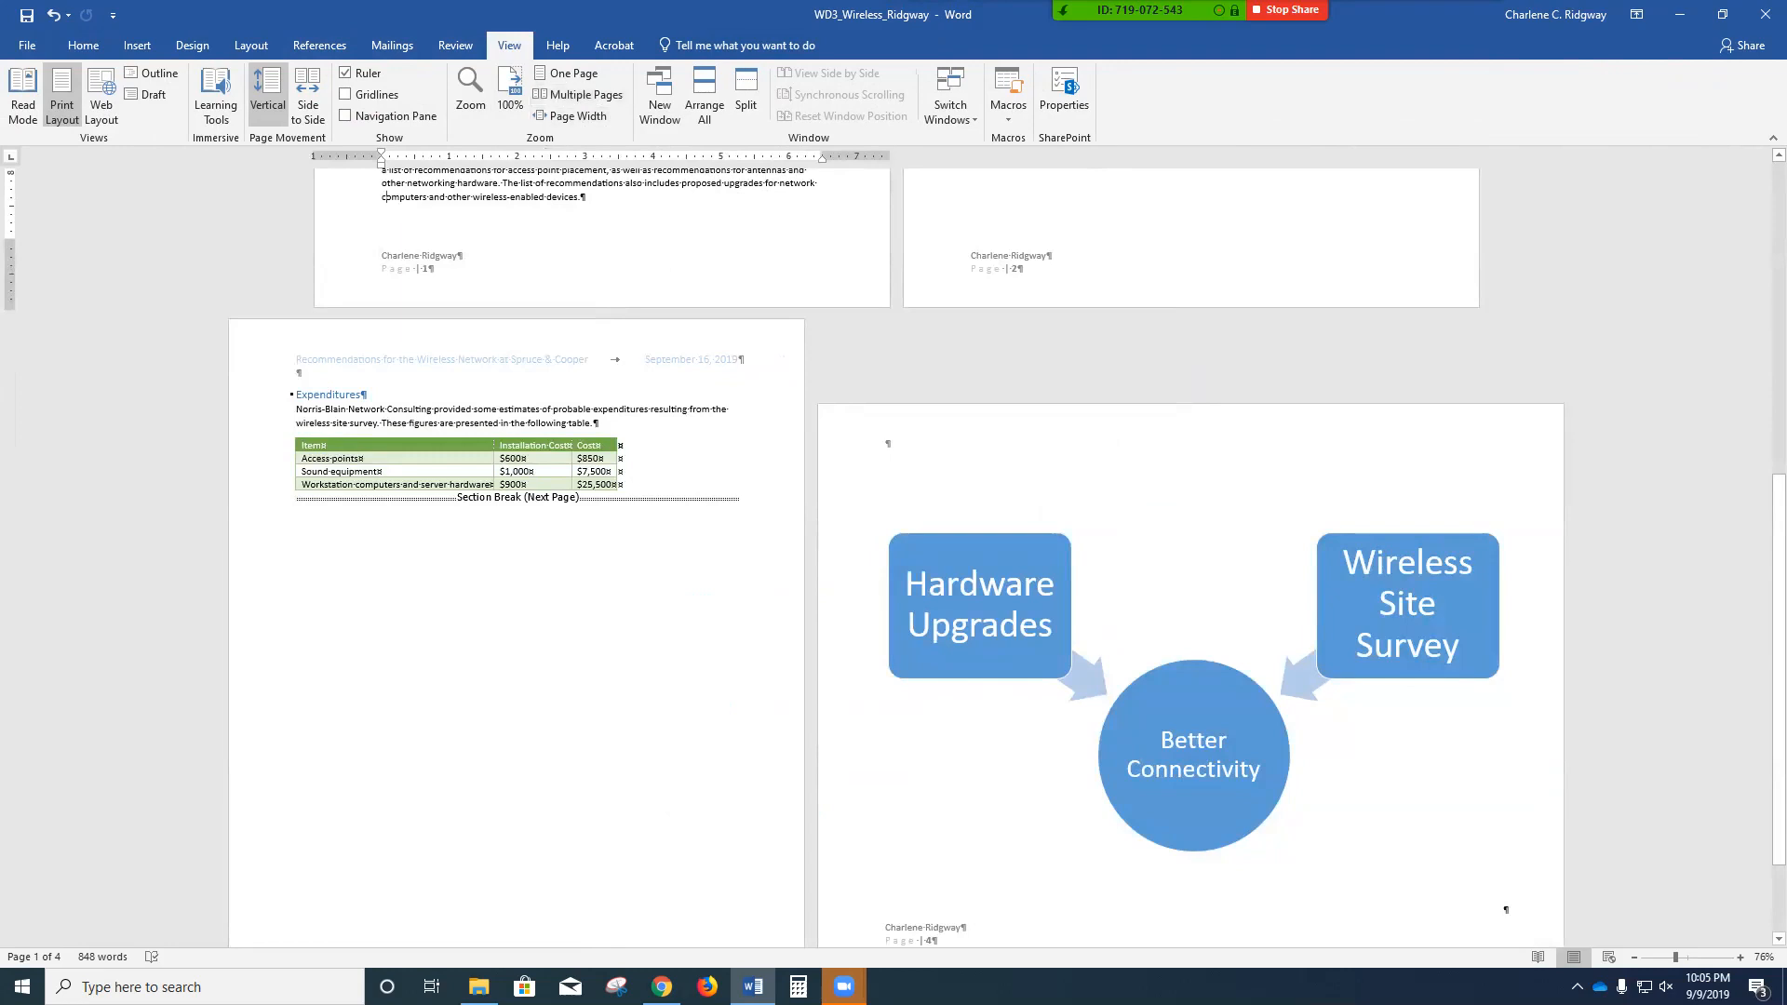
pyautogui.keyDown('ctrl'); pyautogui.scroll(-5, 893, 559); pyautogui.keyUp('ctrl')
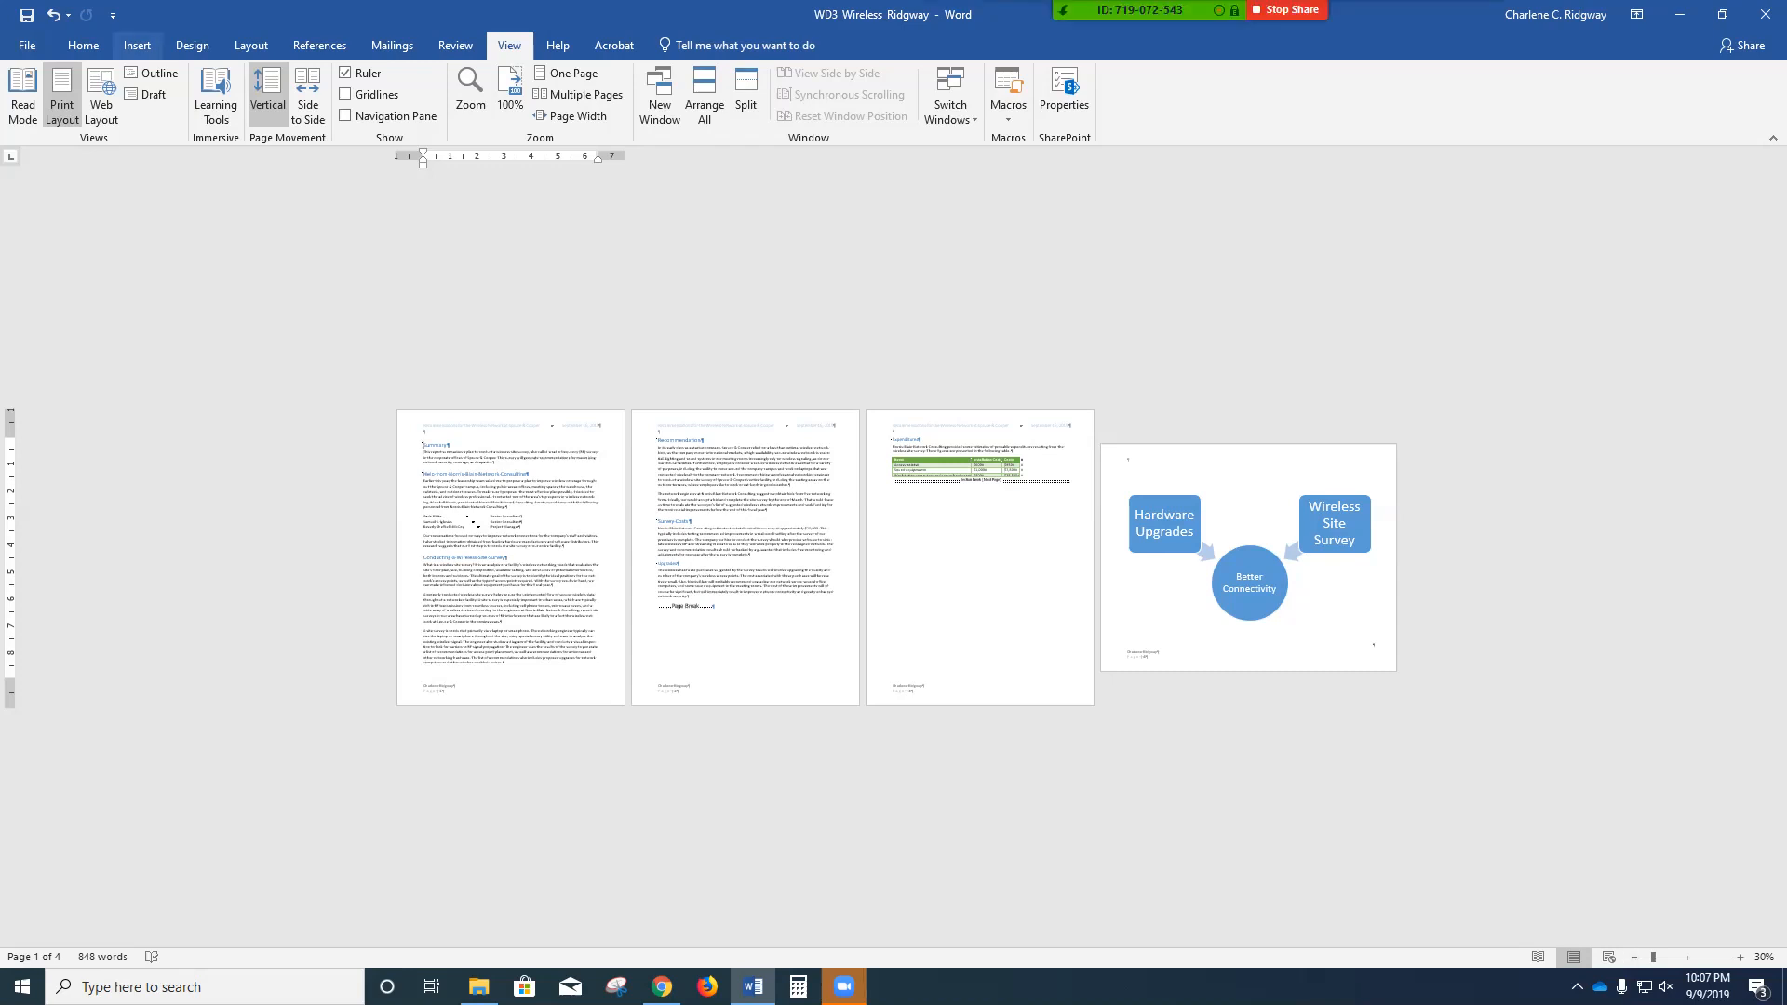
# - Insert the built-in Grid cover page at the beginning of the report
pyautogui.click(137, 45)
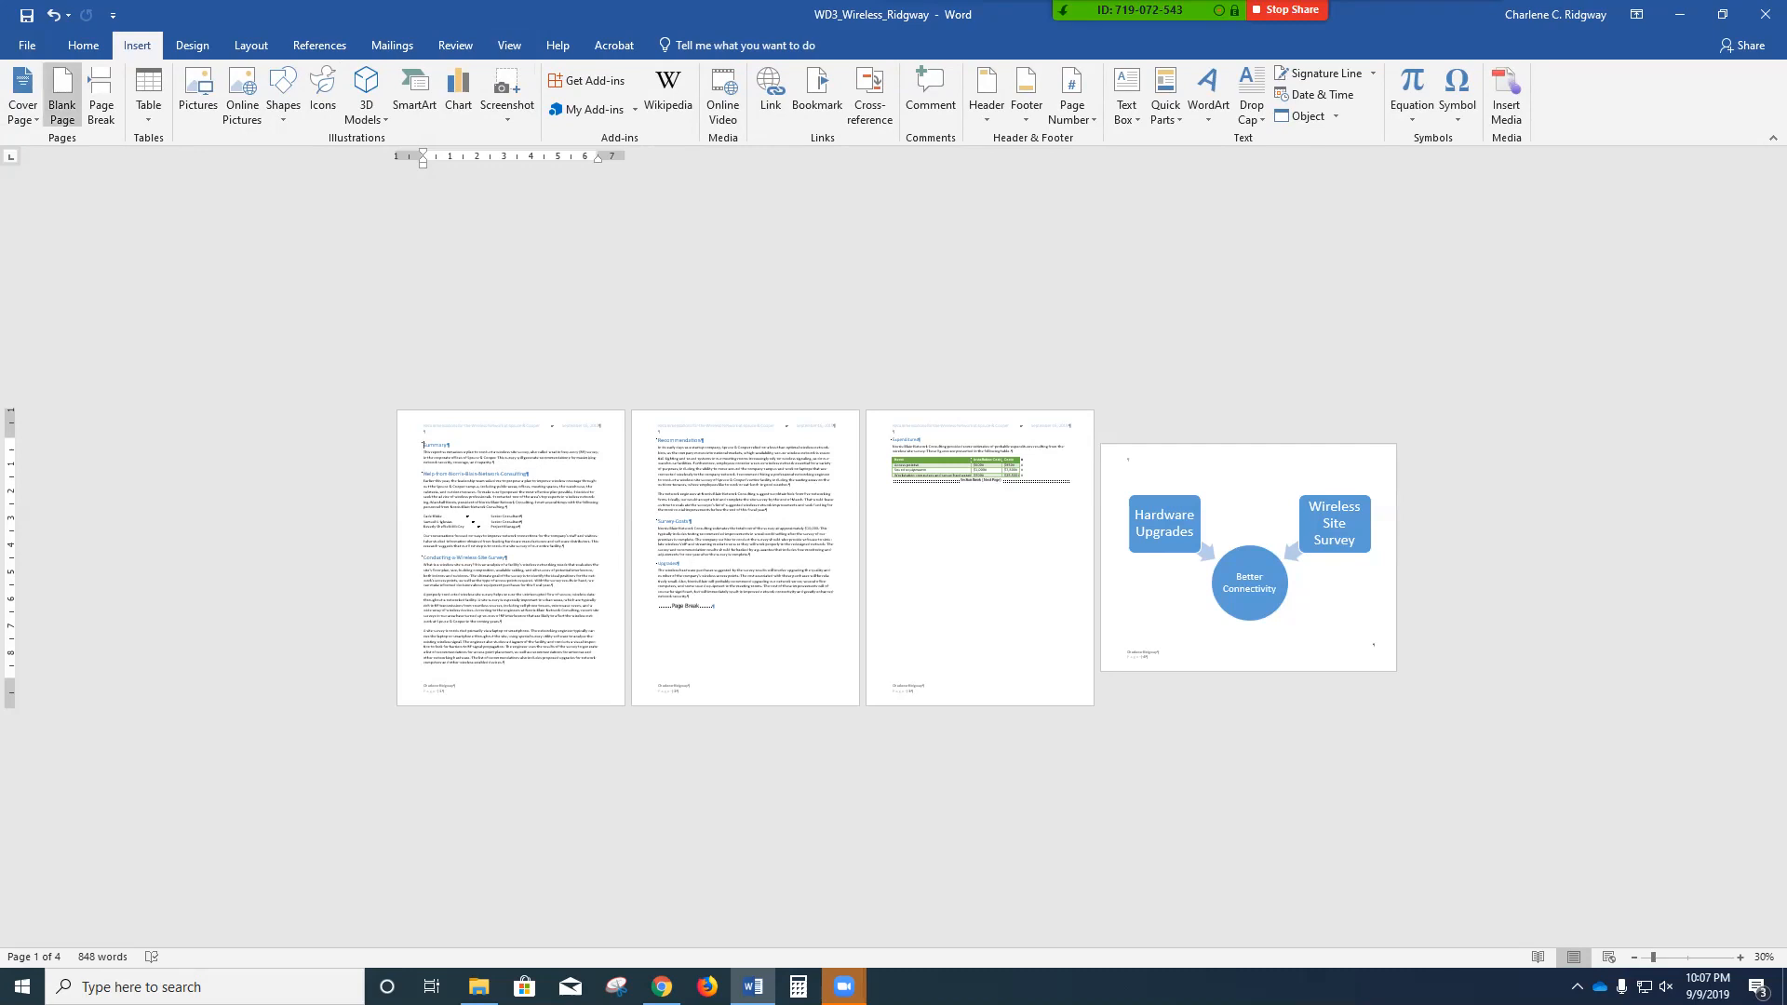
pyautogui.click(22, 97)
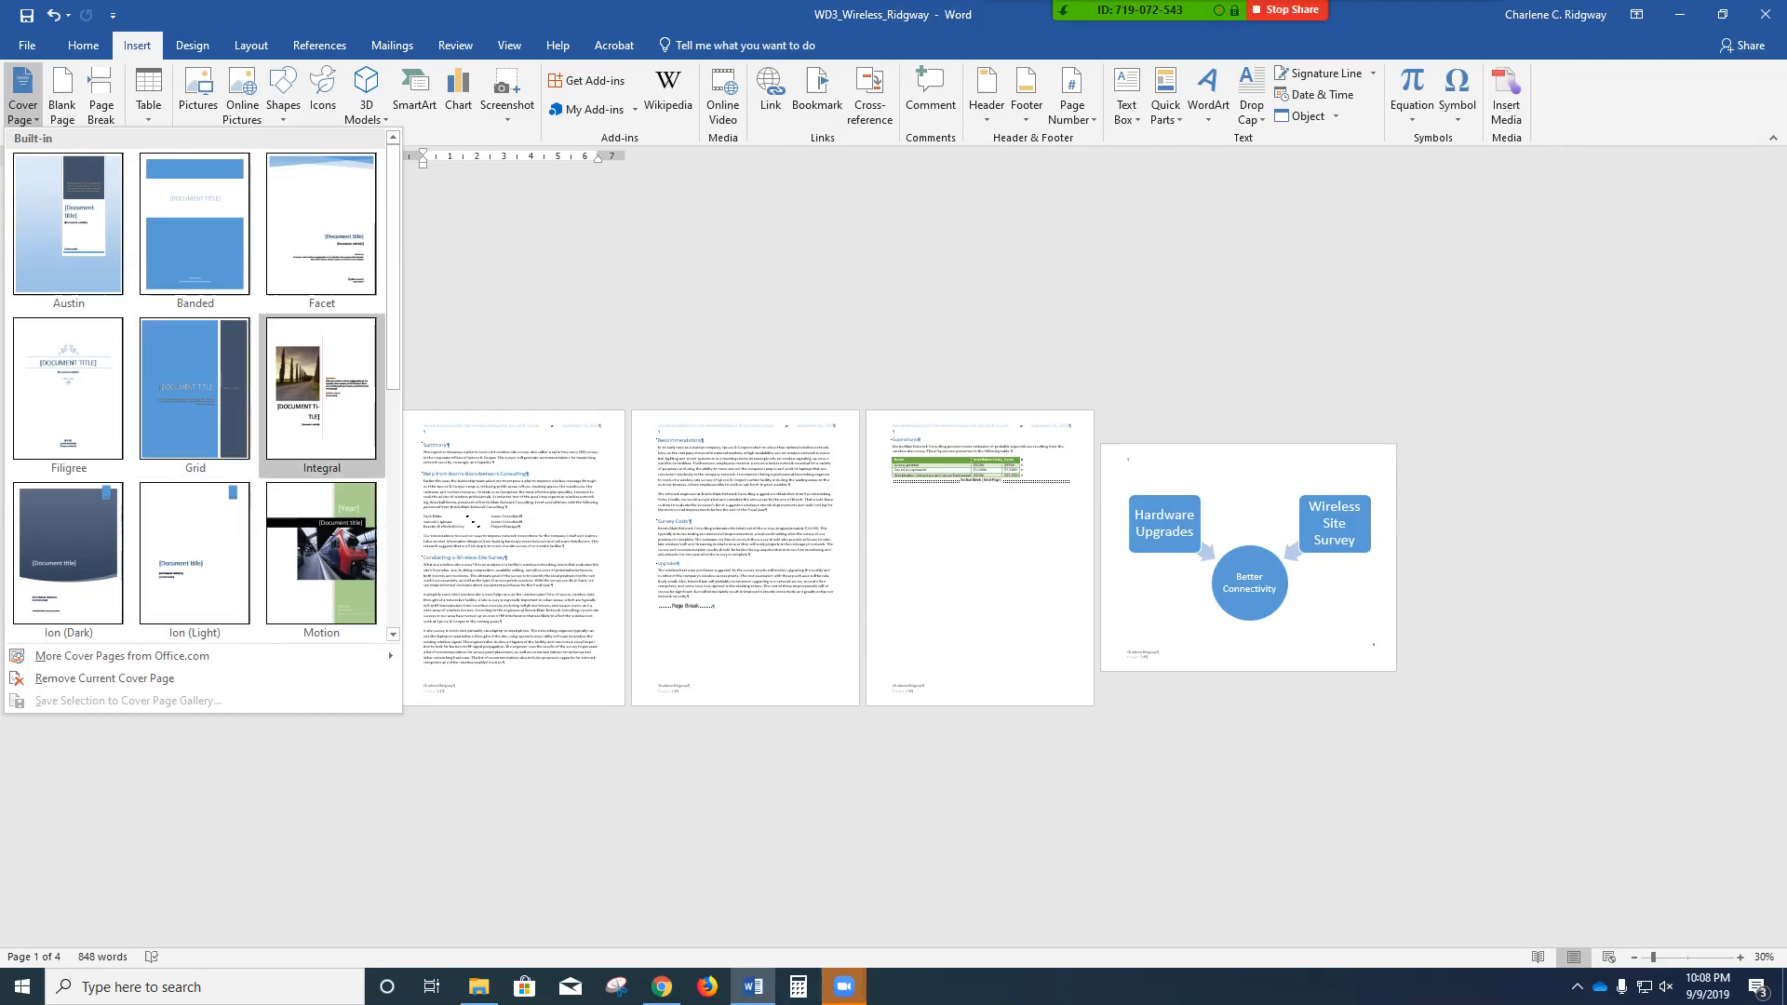
pyautogui.moveTo(393, 274)
pyautogui.mouseDown()
pyautogui.moveTo(393, 498)
pyautogui.moveTo(393, 273)
pyautogui.mouseUp()
pyautogui.click(195, 388)
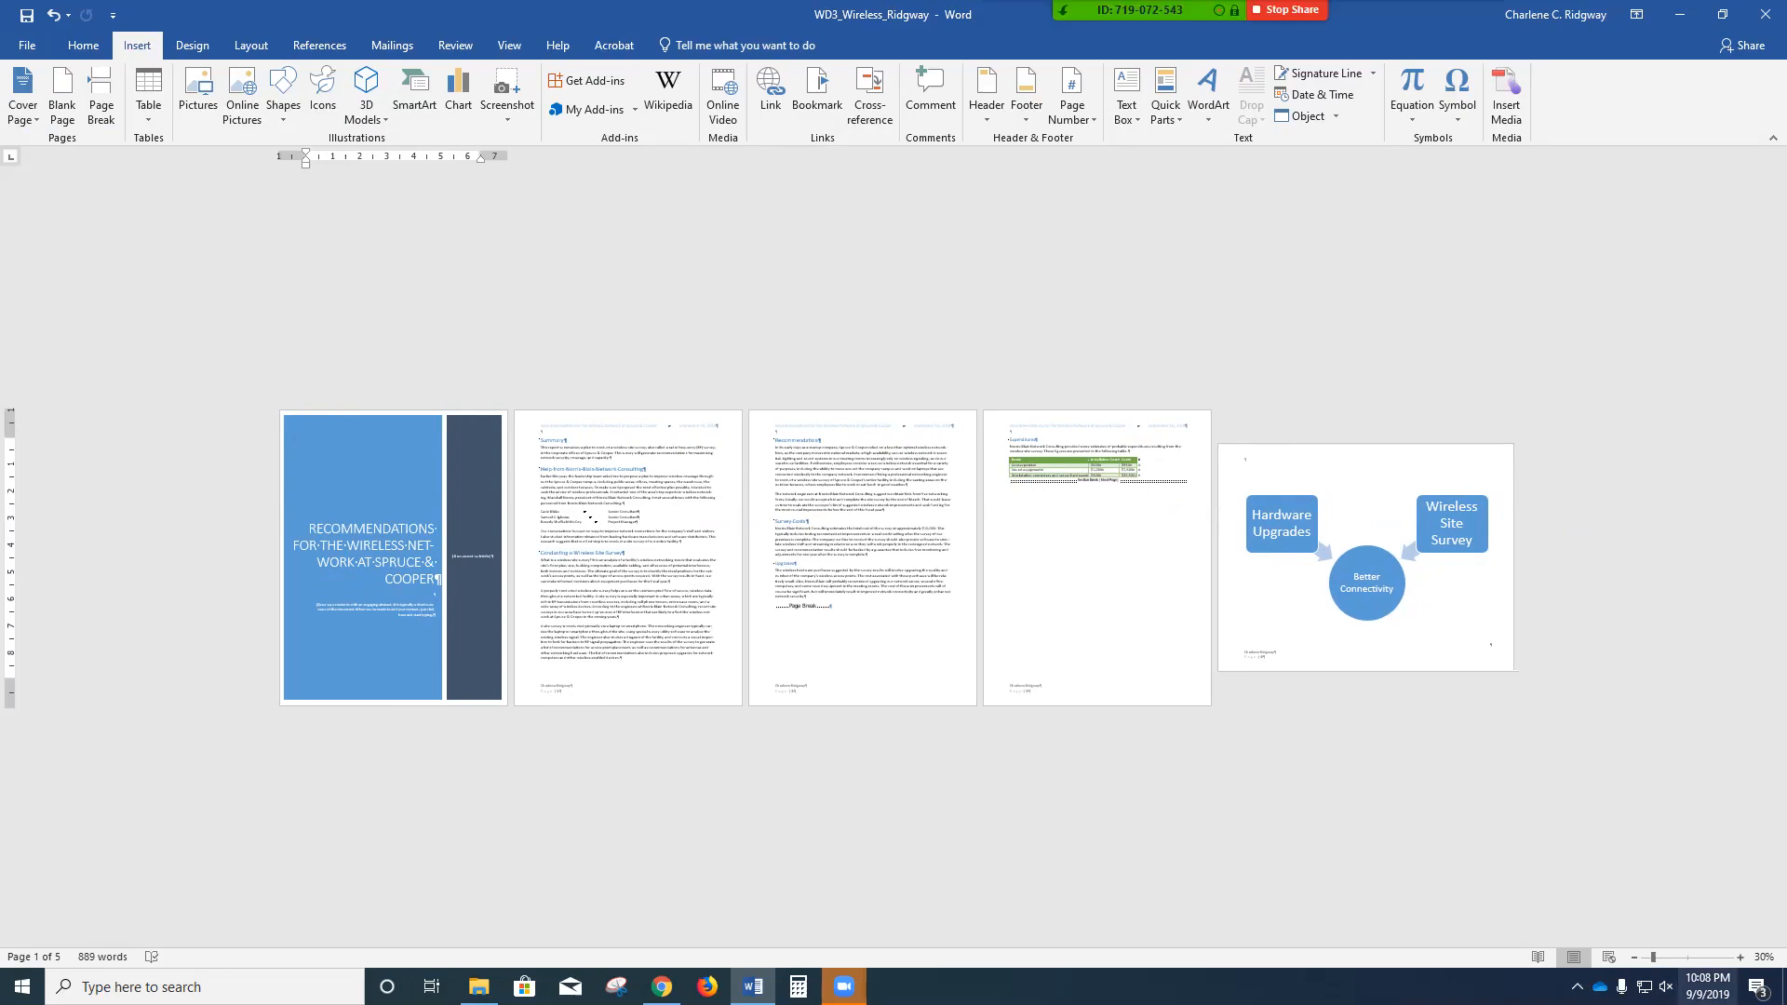
# - Enlarge the view to 120% and examine the cover page's title, subtitle and abstract placeholders
pyautogui.click(1741, 956)
pyautogui.click(1741, 957)
pyautogui.click(1740, 956)
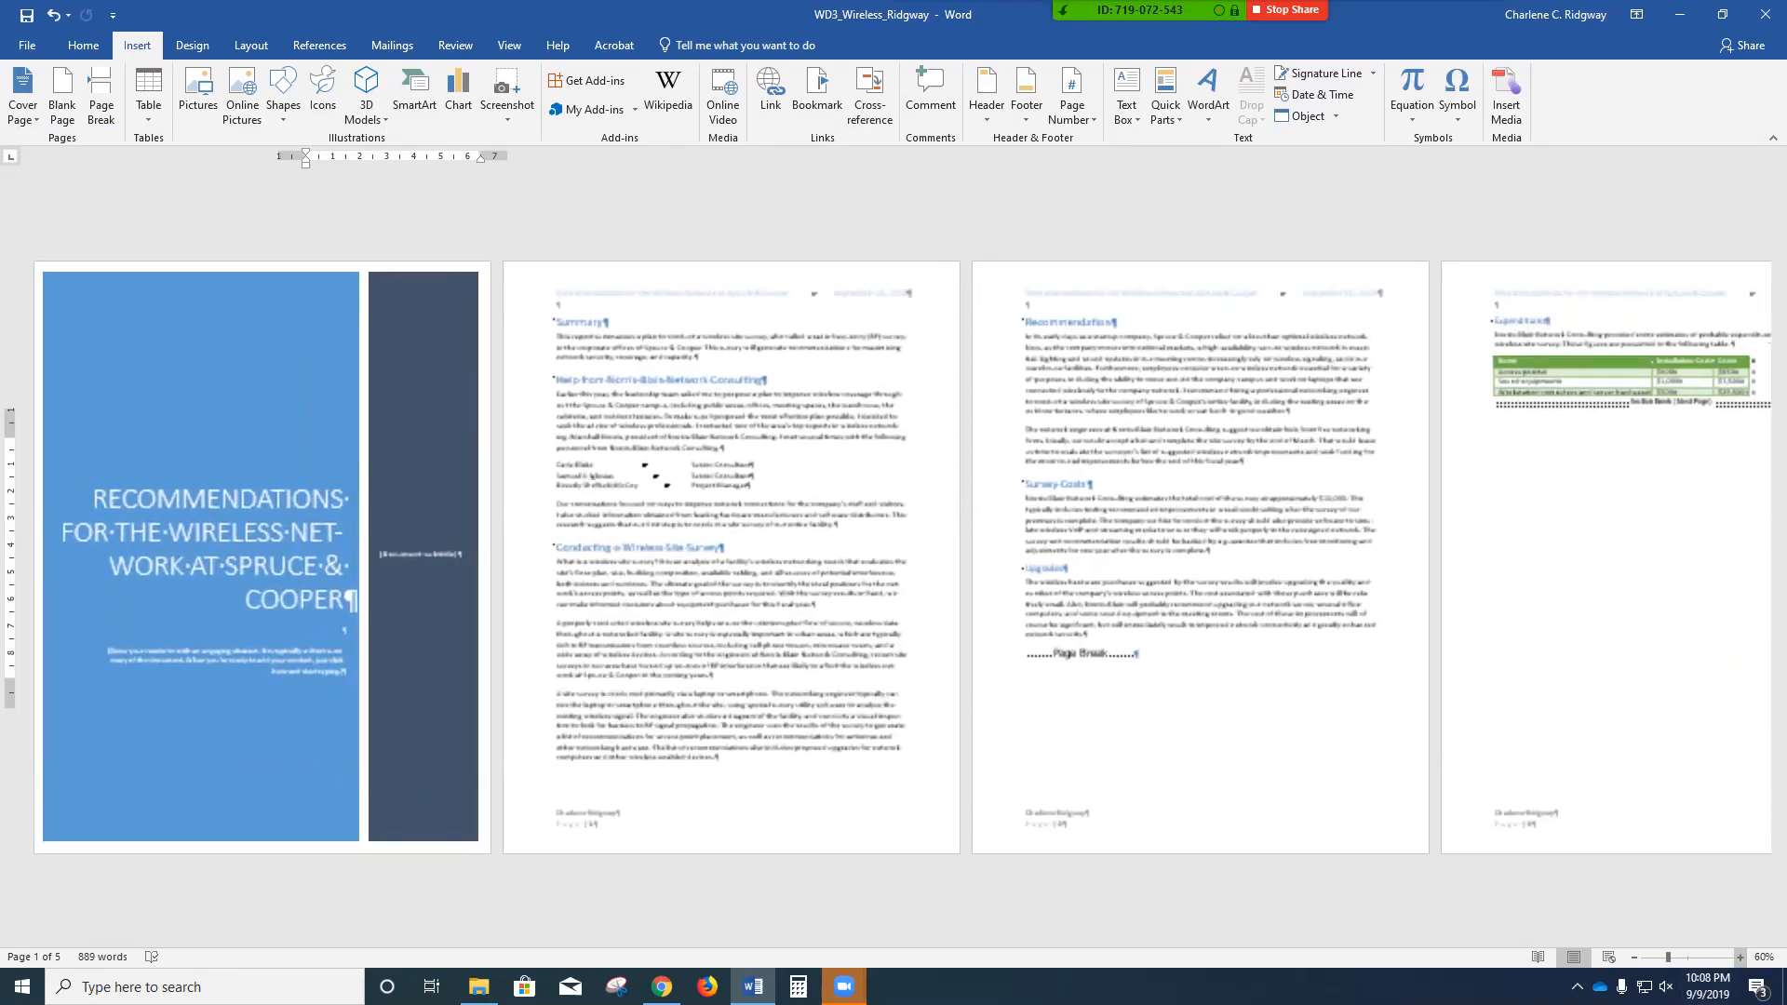
pyautogui.click(1740, 957)
pyautogui.click(1740, 956)
pyautogui.click(1740, 957)
pyautogui.click(1740, 957)
pyautogui.click(1740, 956)
pyautogui.click(1741, 956)
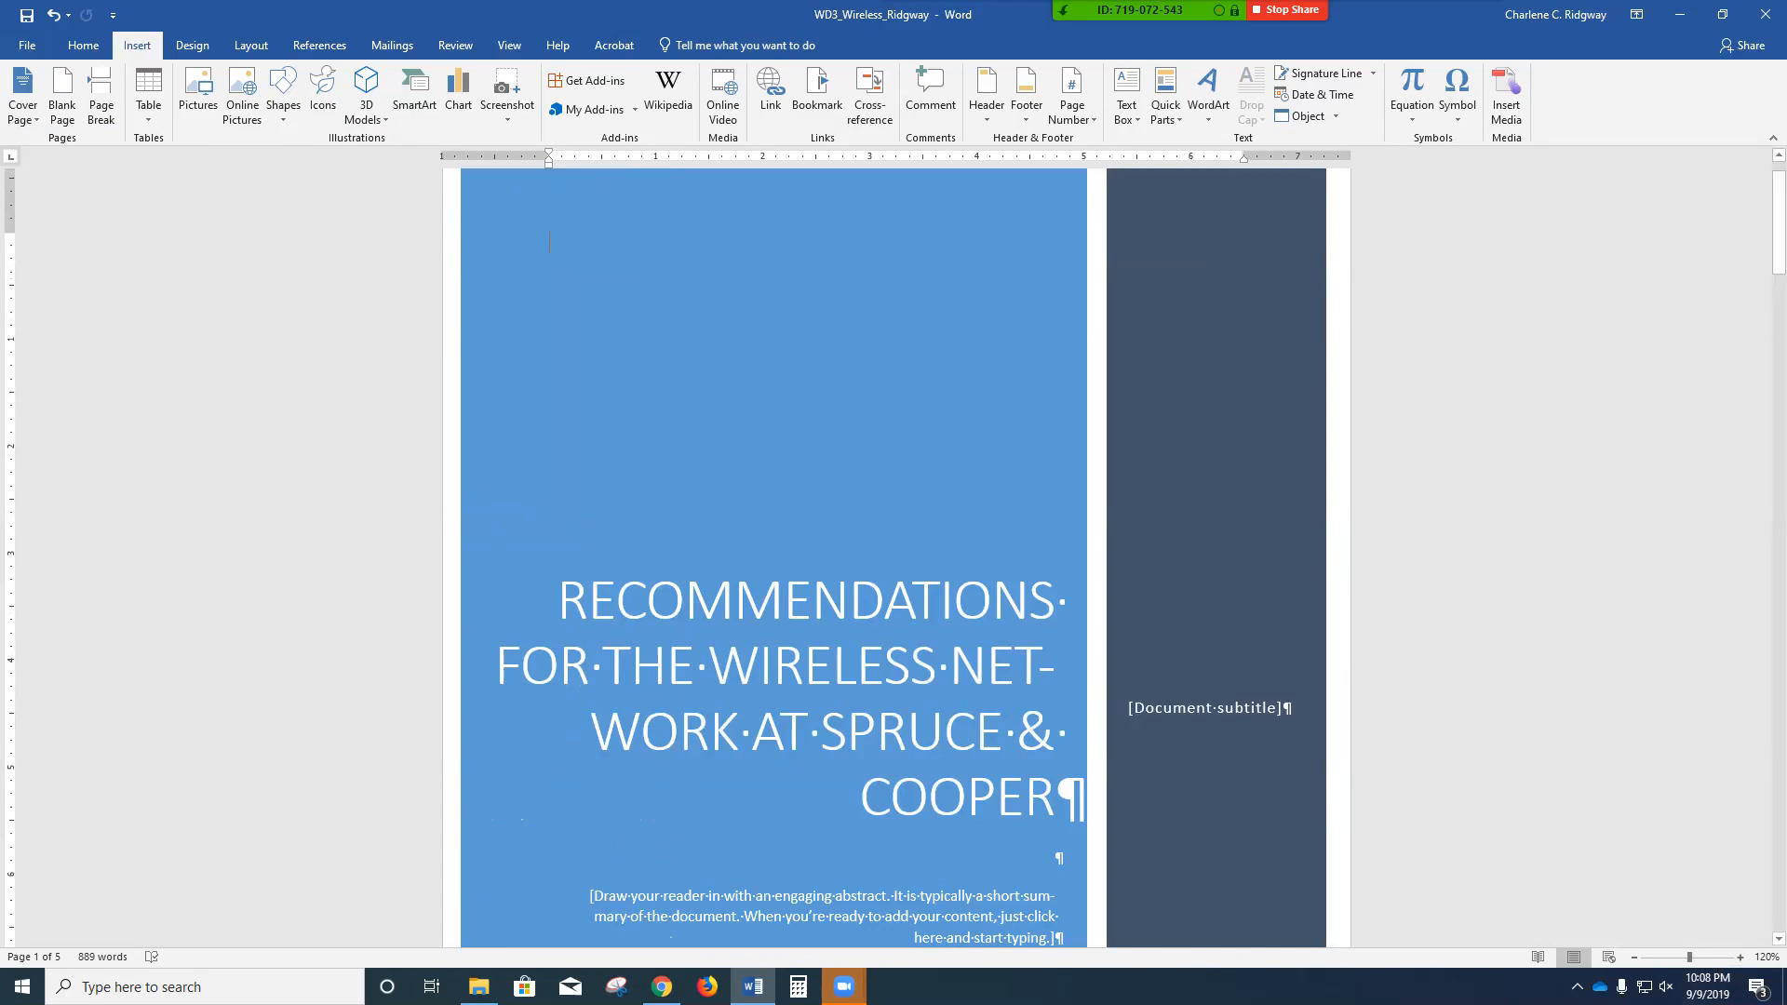
pyautogui.scroll(-3, 781, 558)
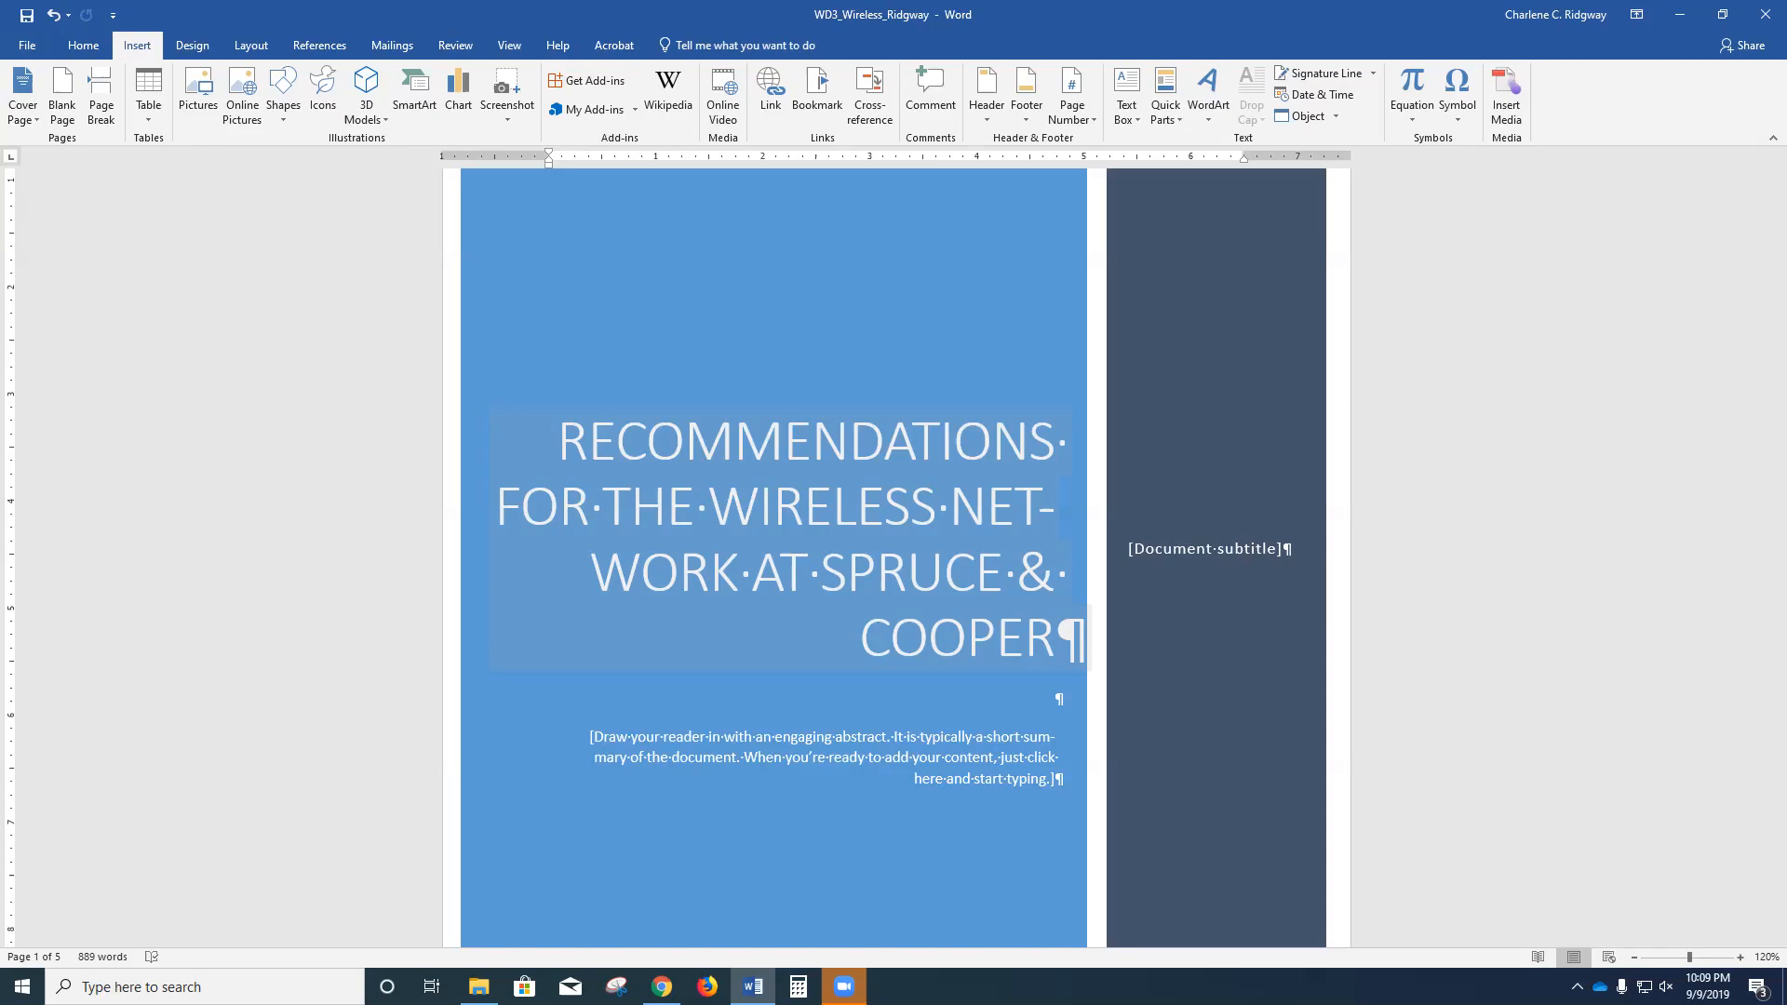
# - Turn off hyphenation of words in CAPS in the document's hyphenation options, keeping automatic hyphenation on
pyautogui.click(1061, 638)
pyautogui.click(251, 45)
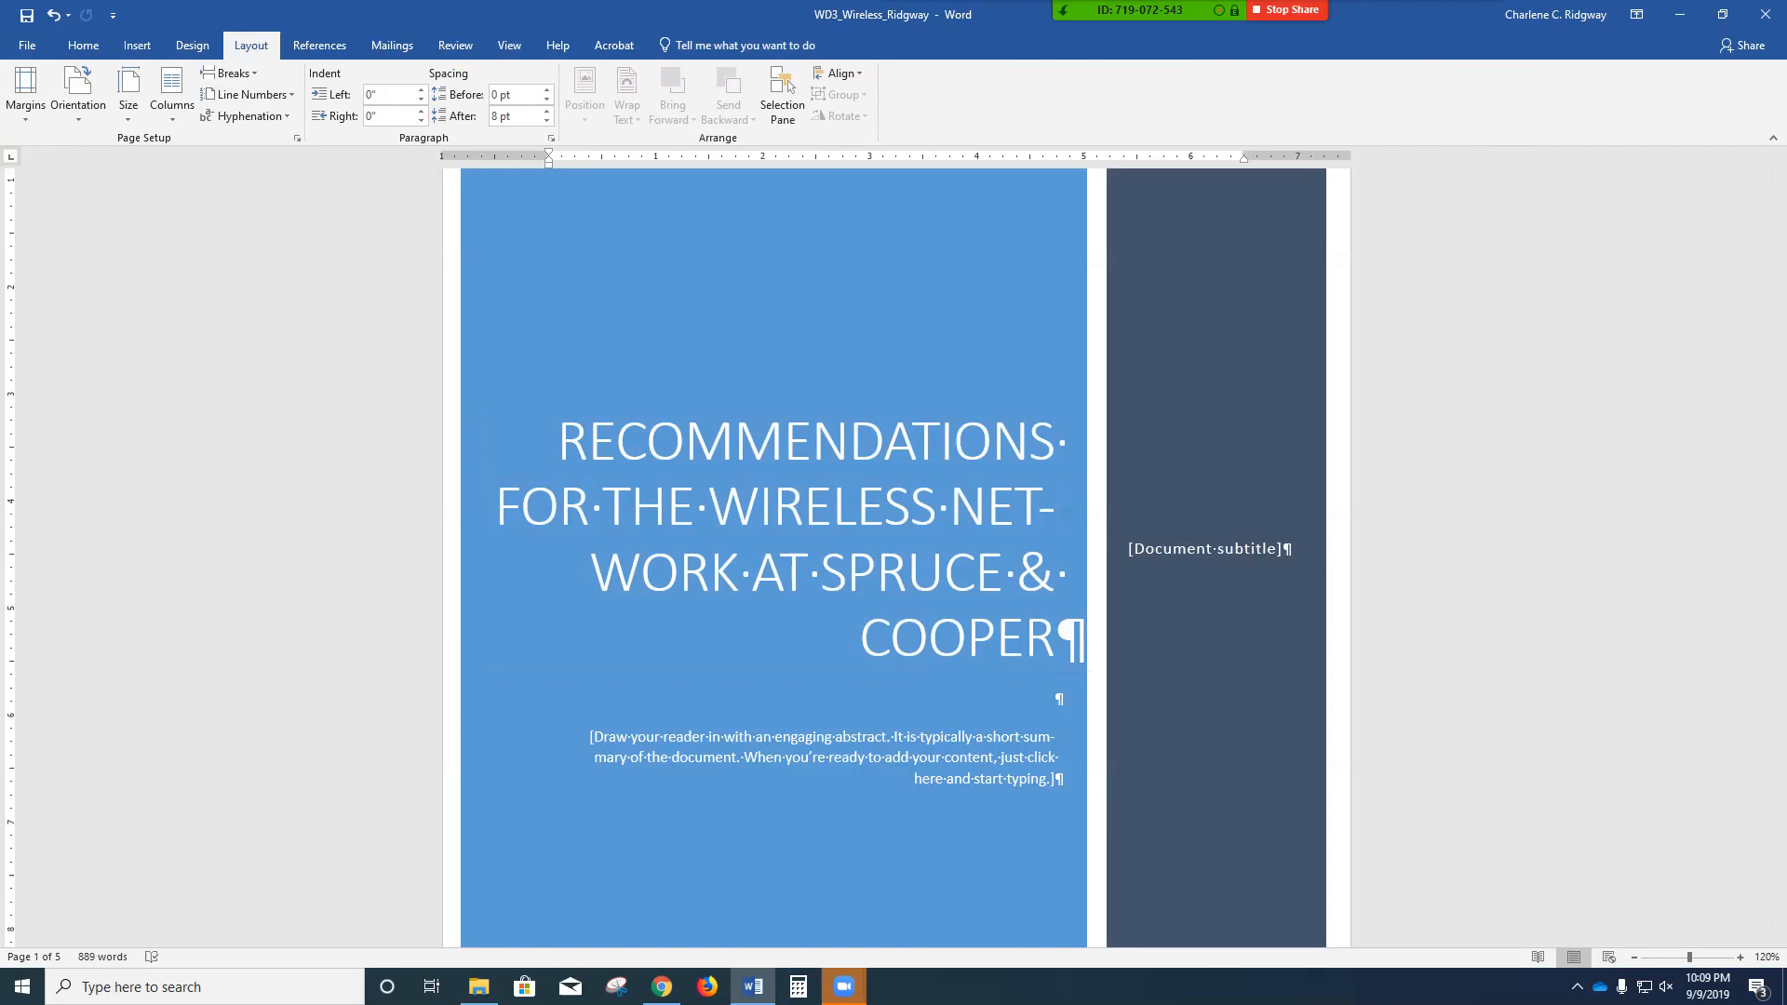
pyautogui.click(247, 115)
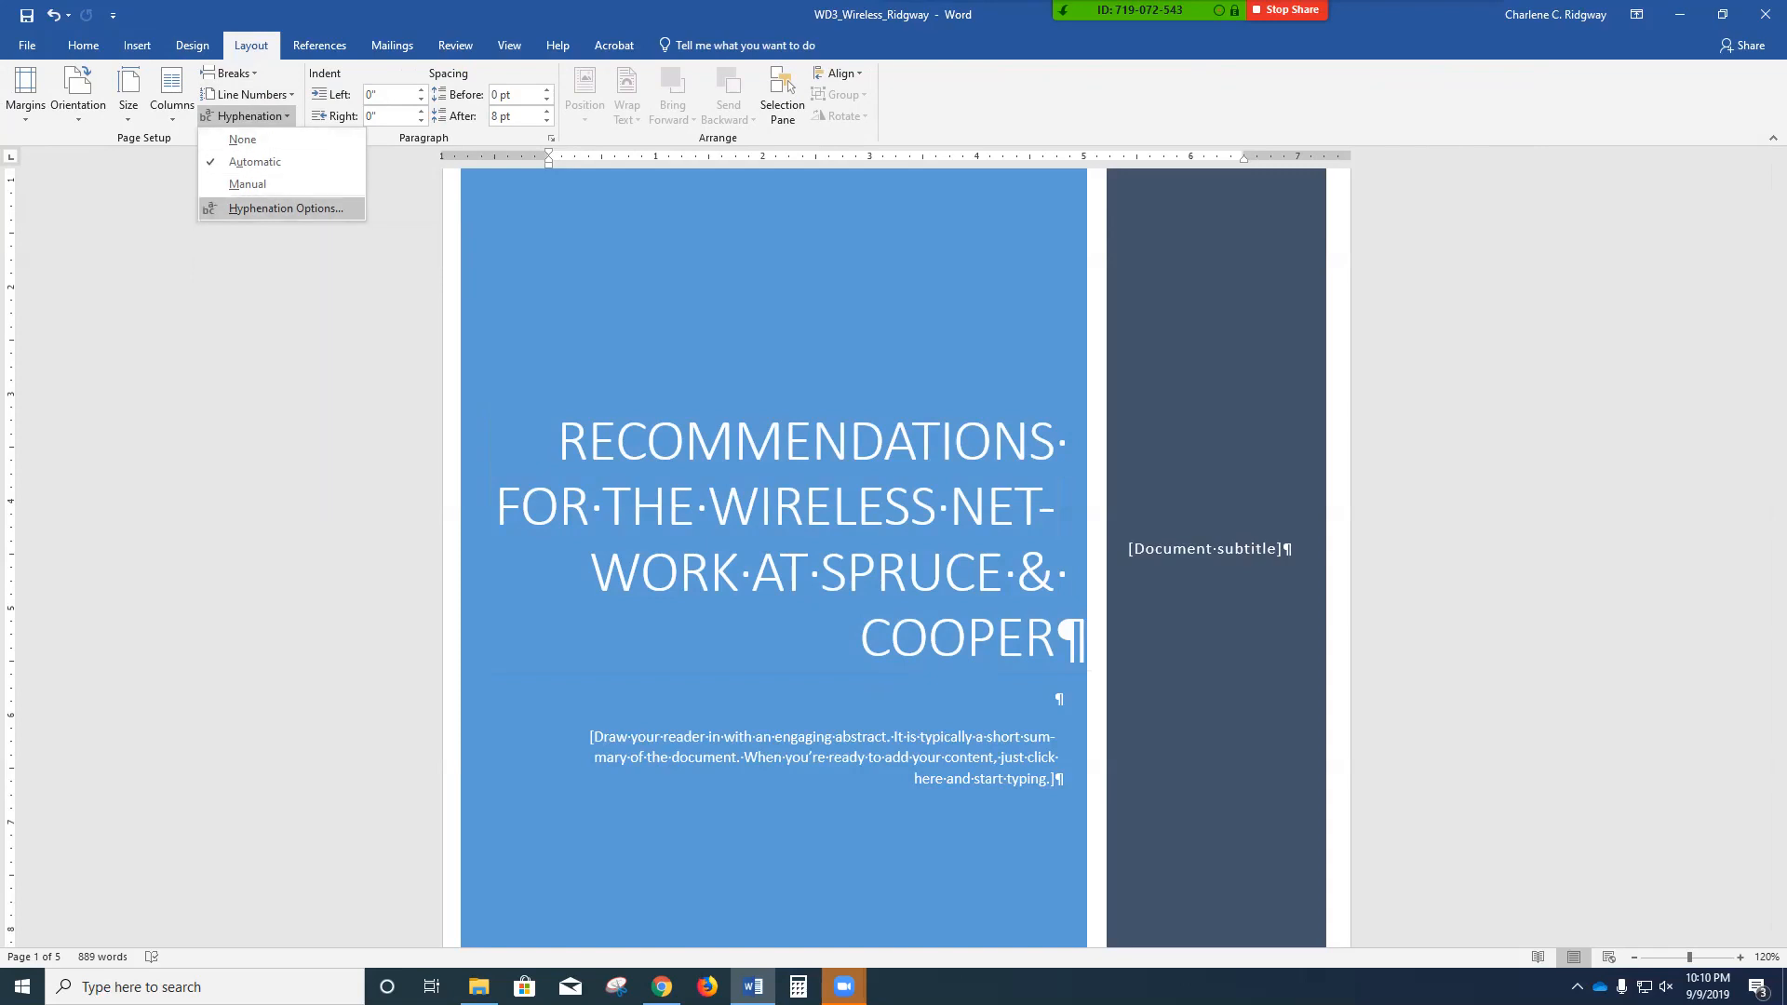
pyautogui.click(284, 207)
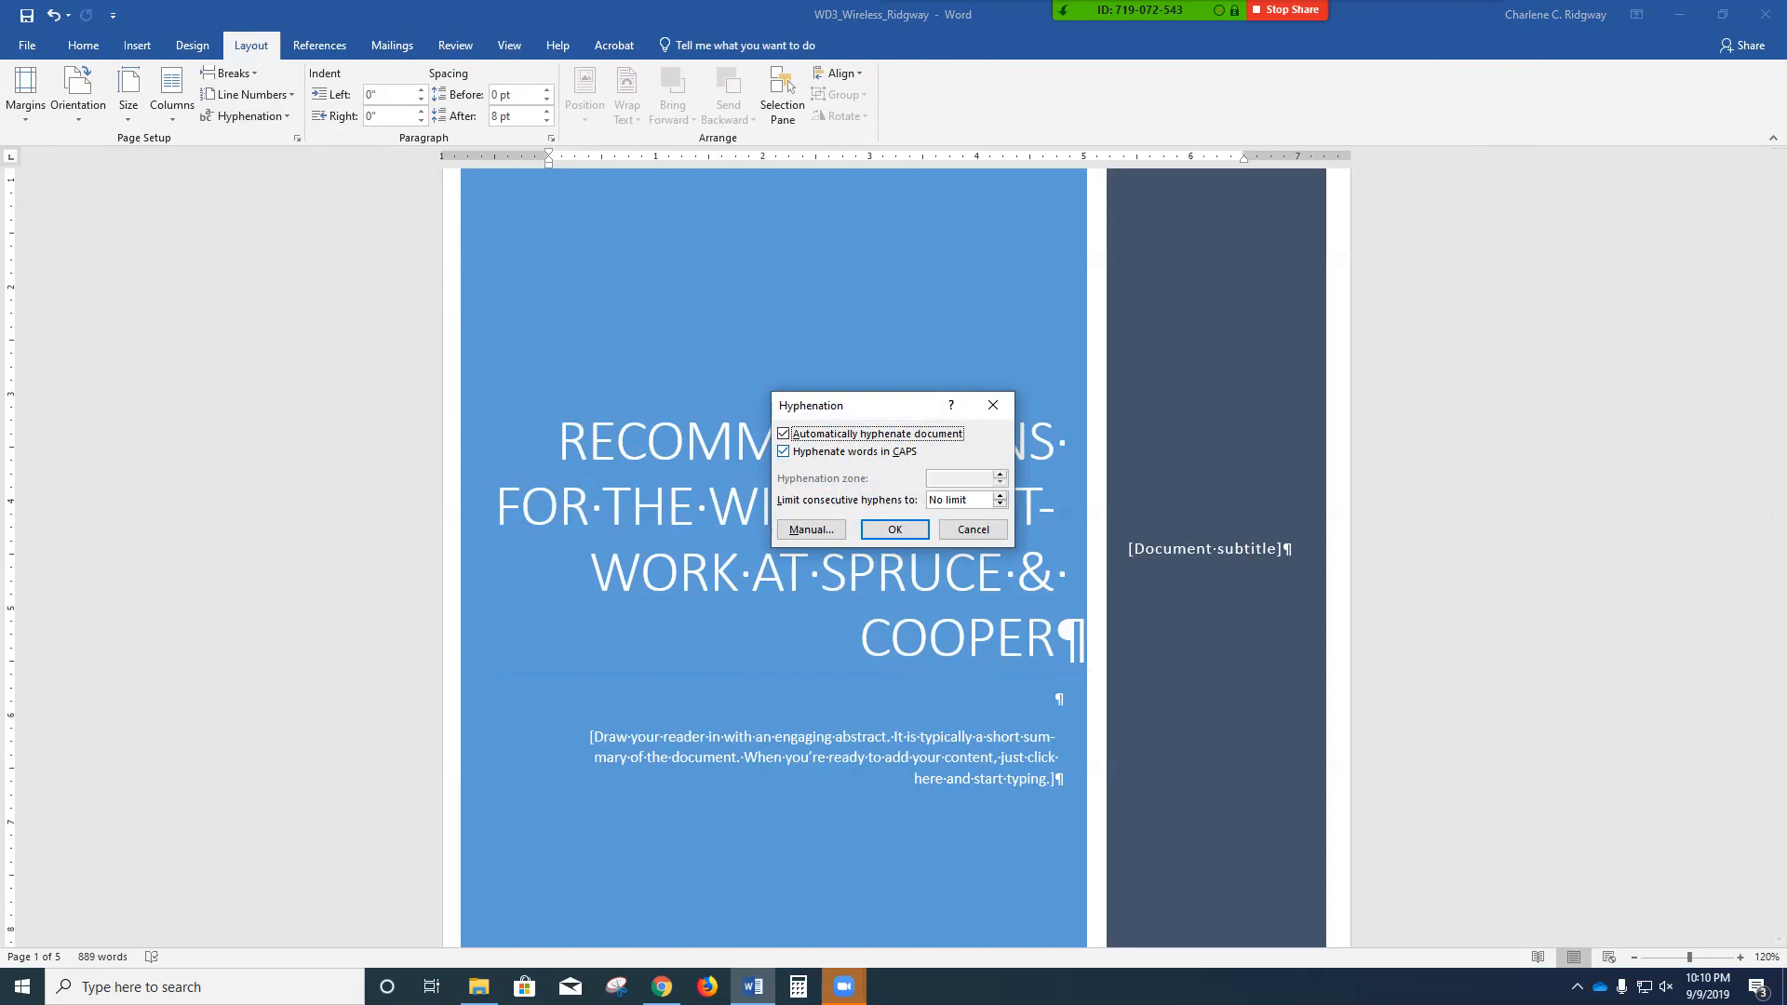
pyautogui.click(784, 451)
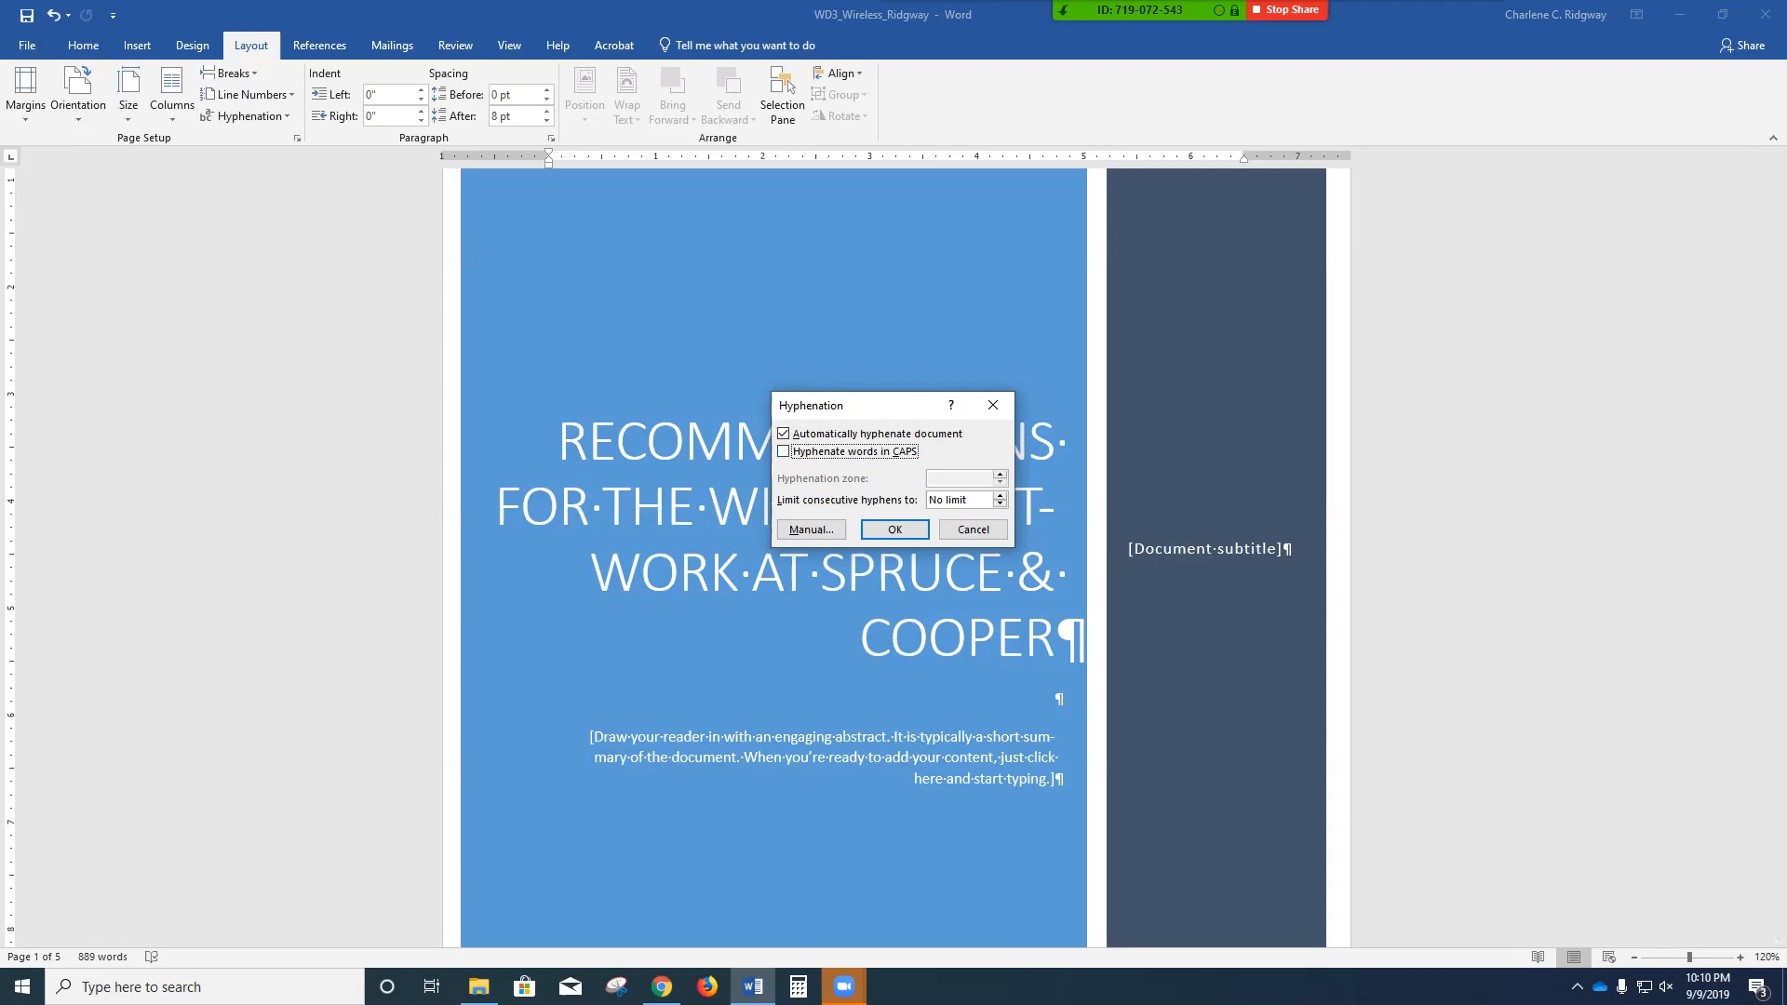
pyautogui.click(894, 529)
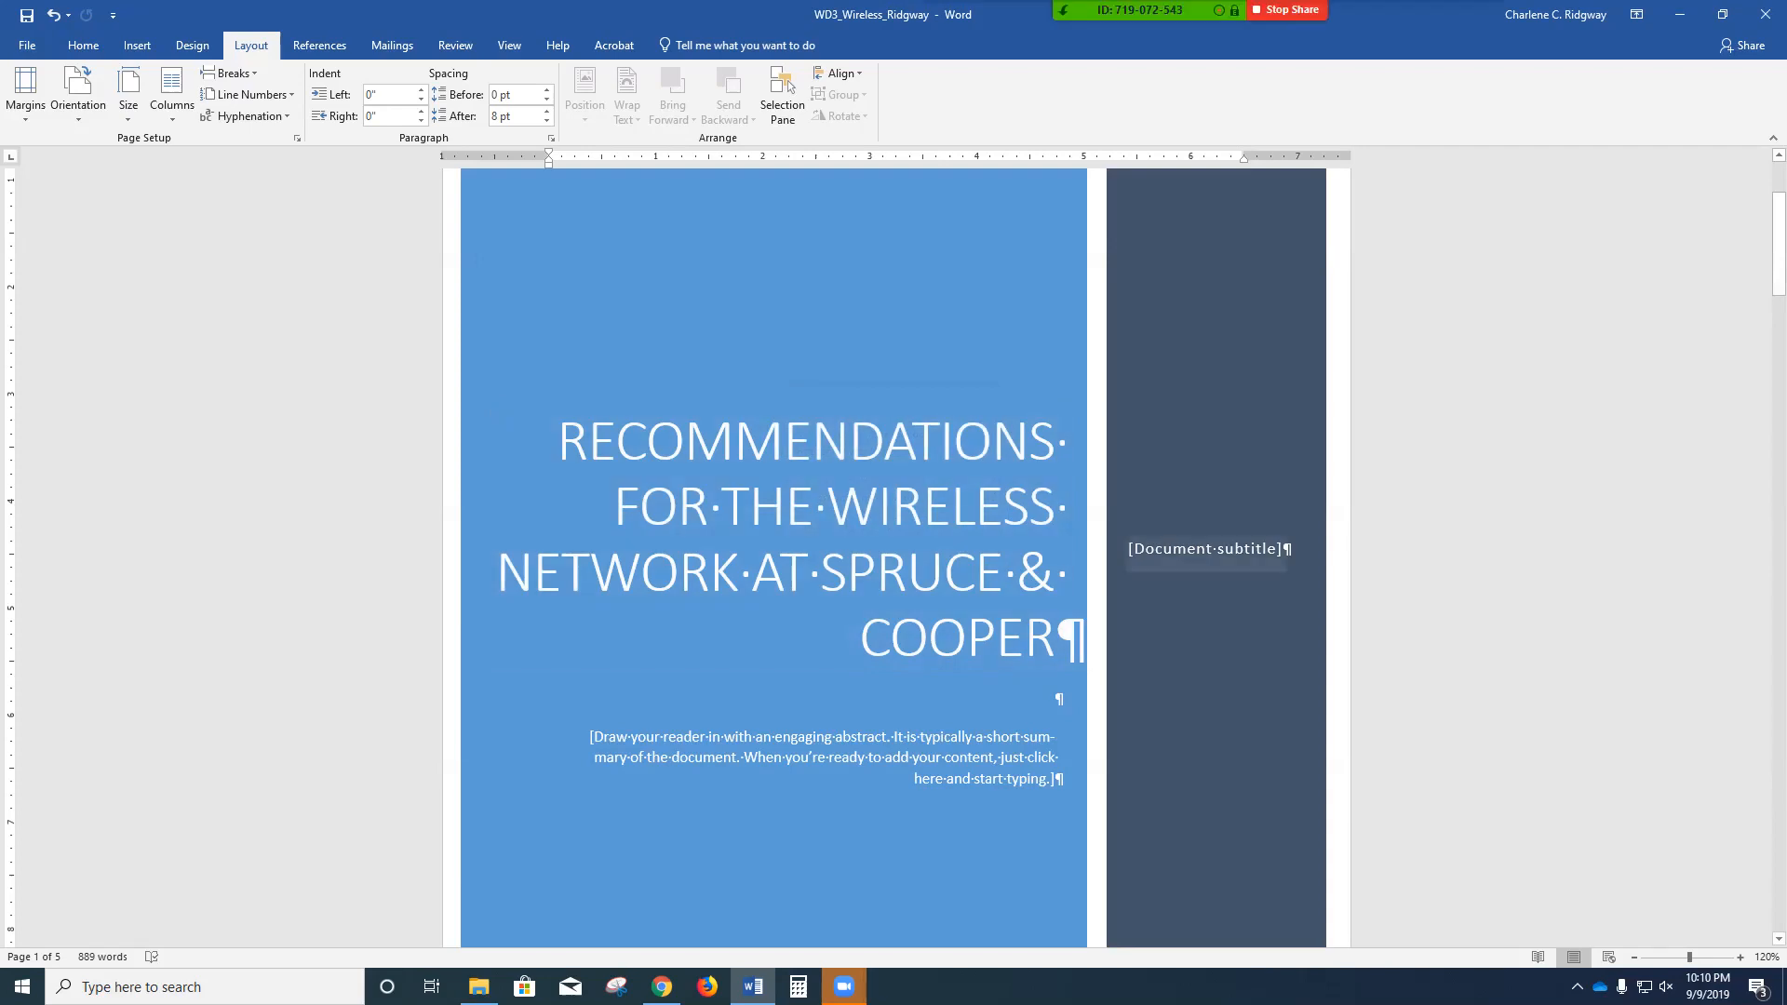
# - Fill in the cover page's subtitle placeholder with "Prepared by" followed by the preparer's full name
pyautogui.click(1205, 551)
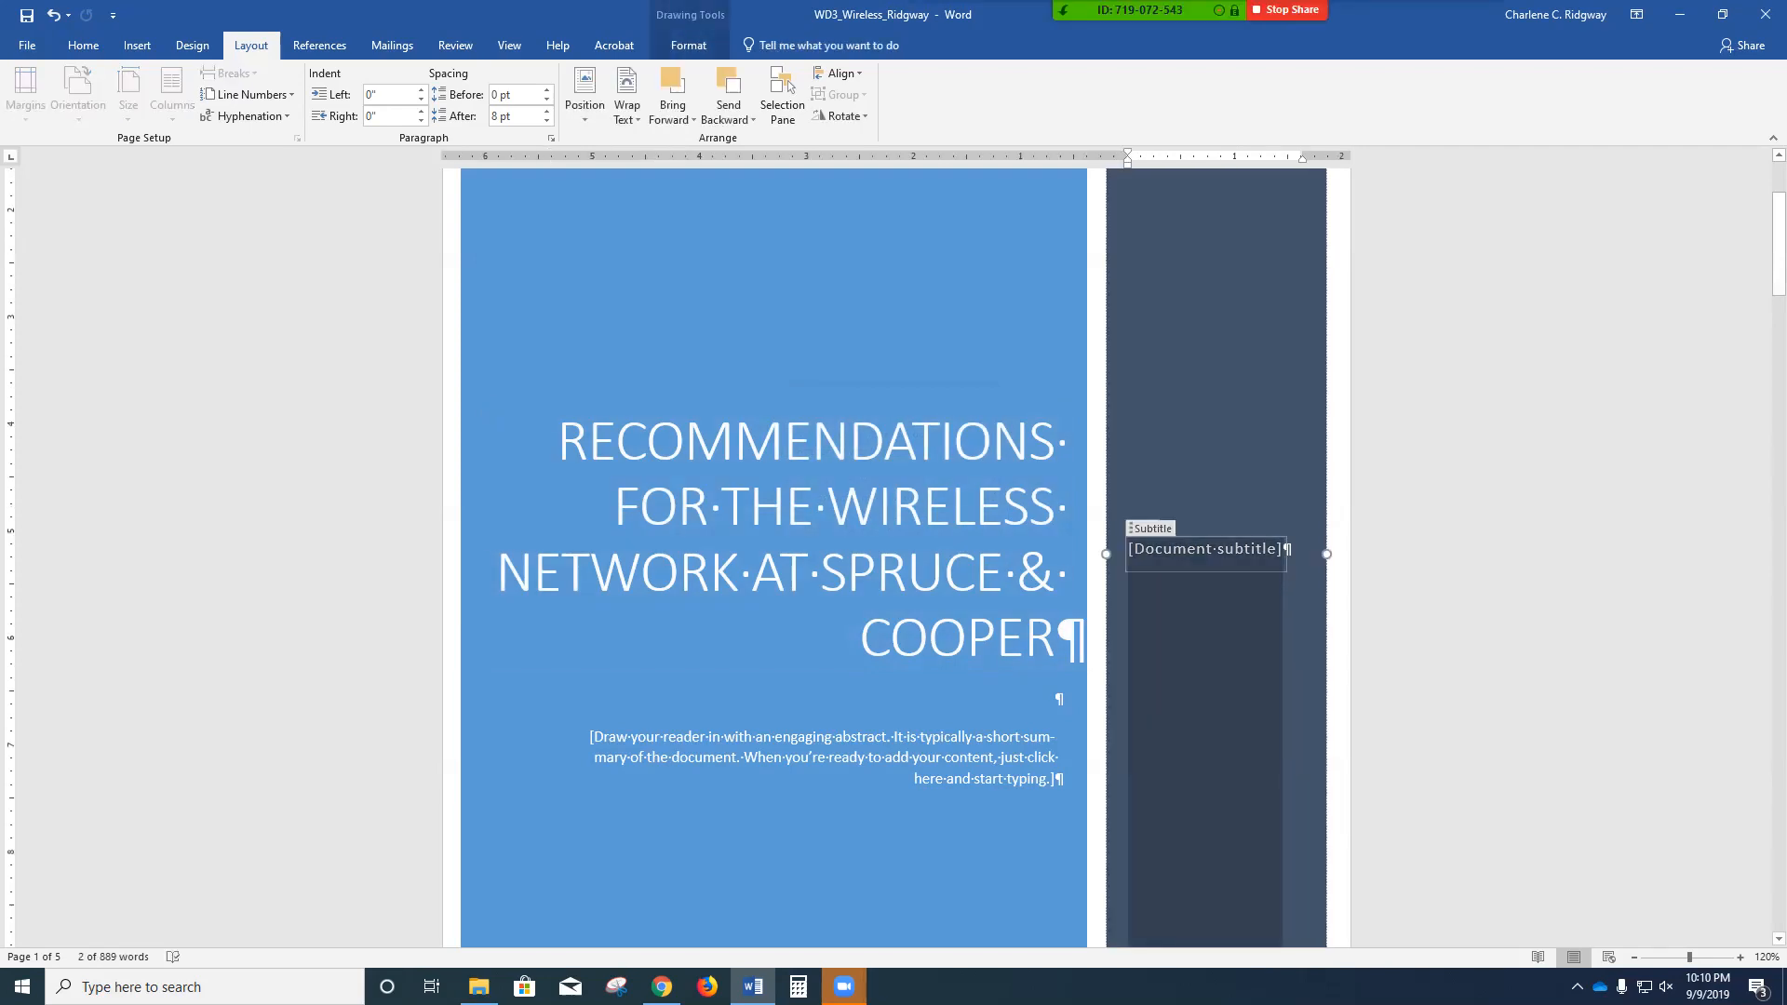
pyautogui.write('Pr')
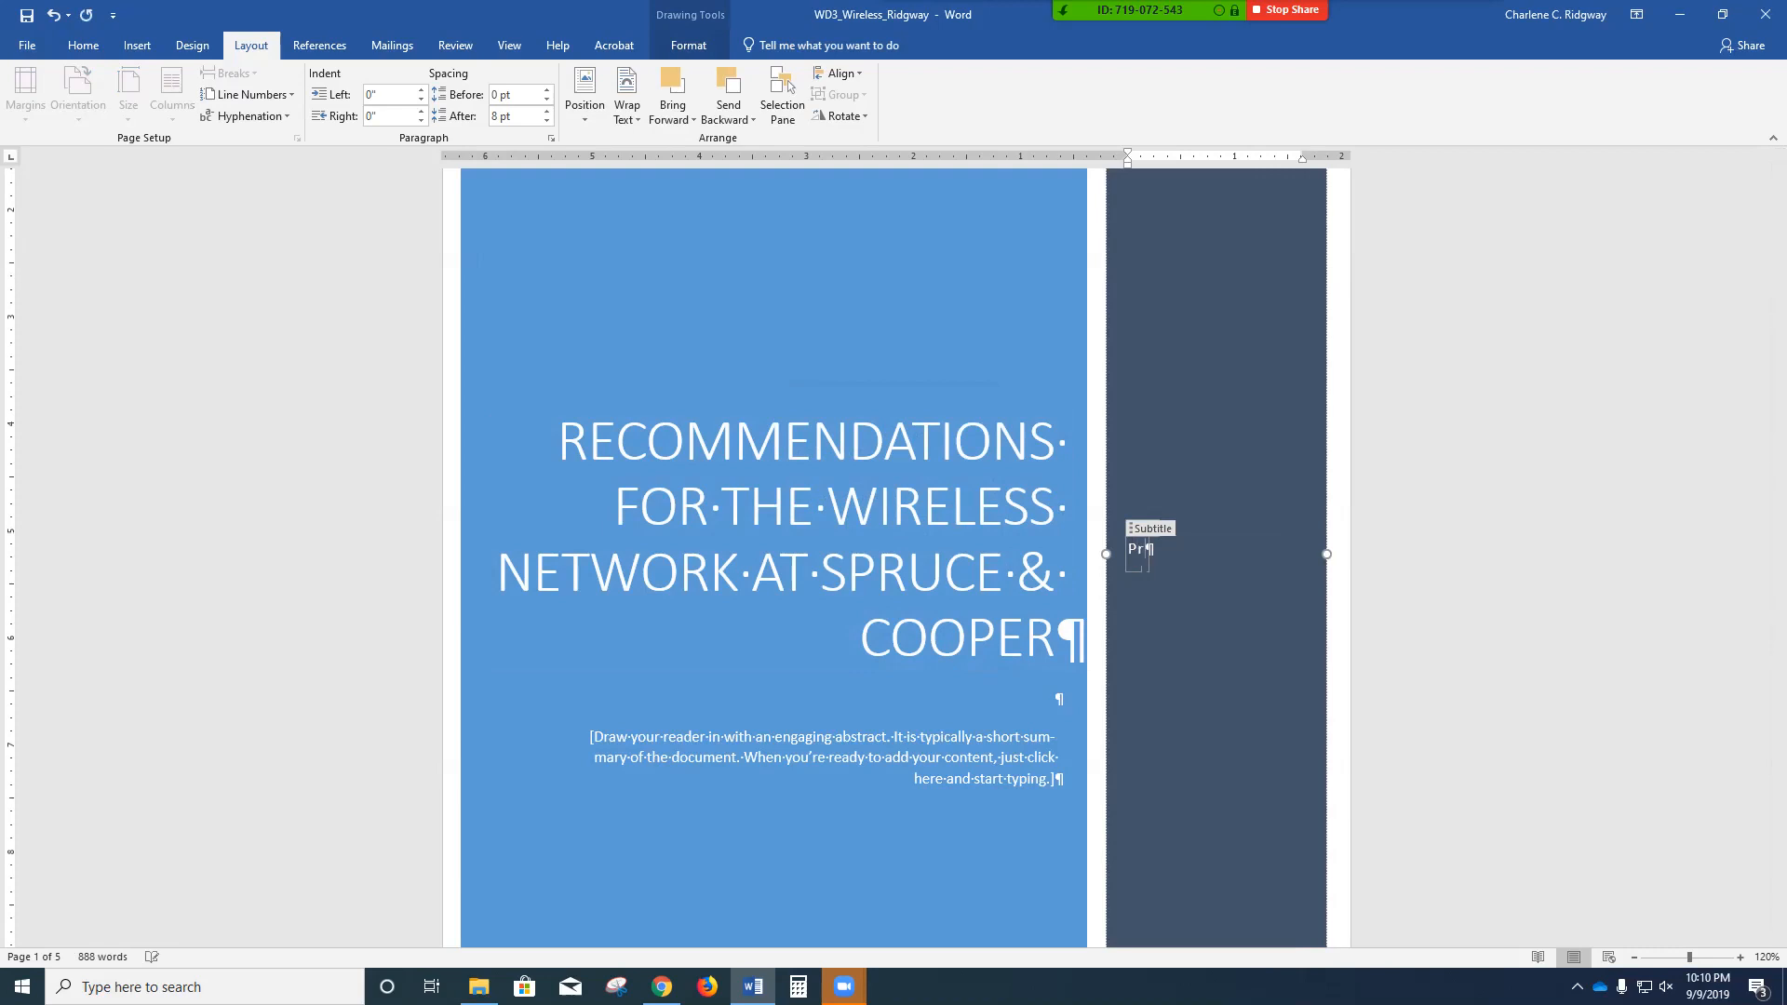
pyautogui.write('epared by Eboni ')
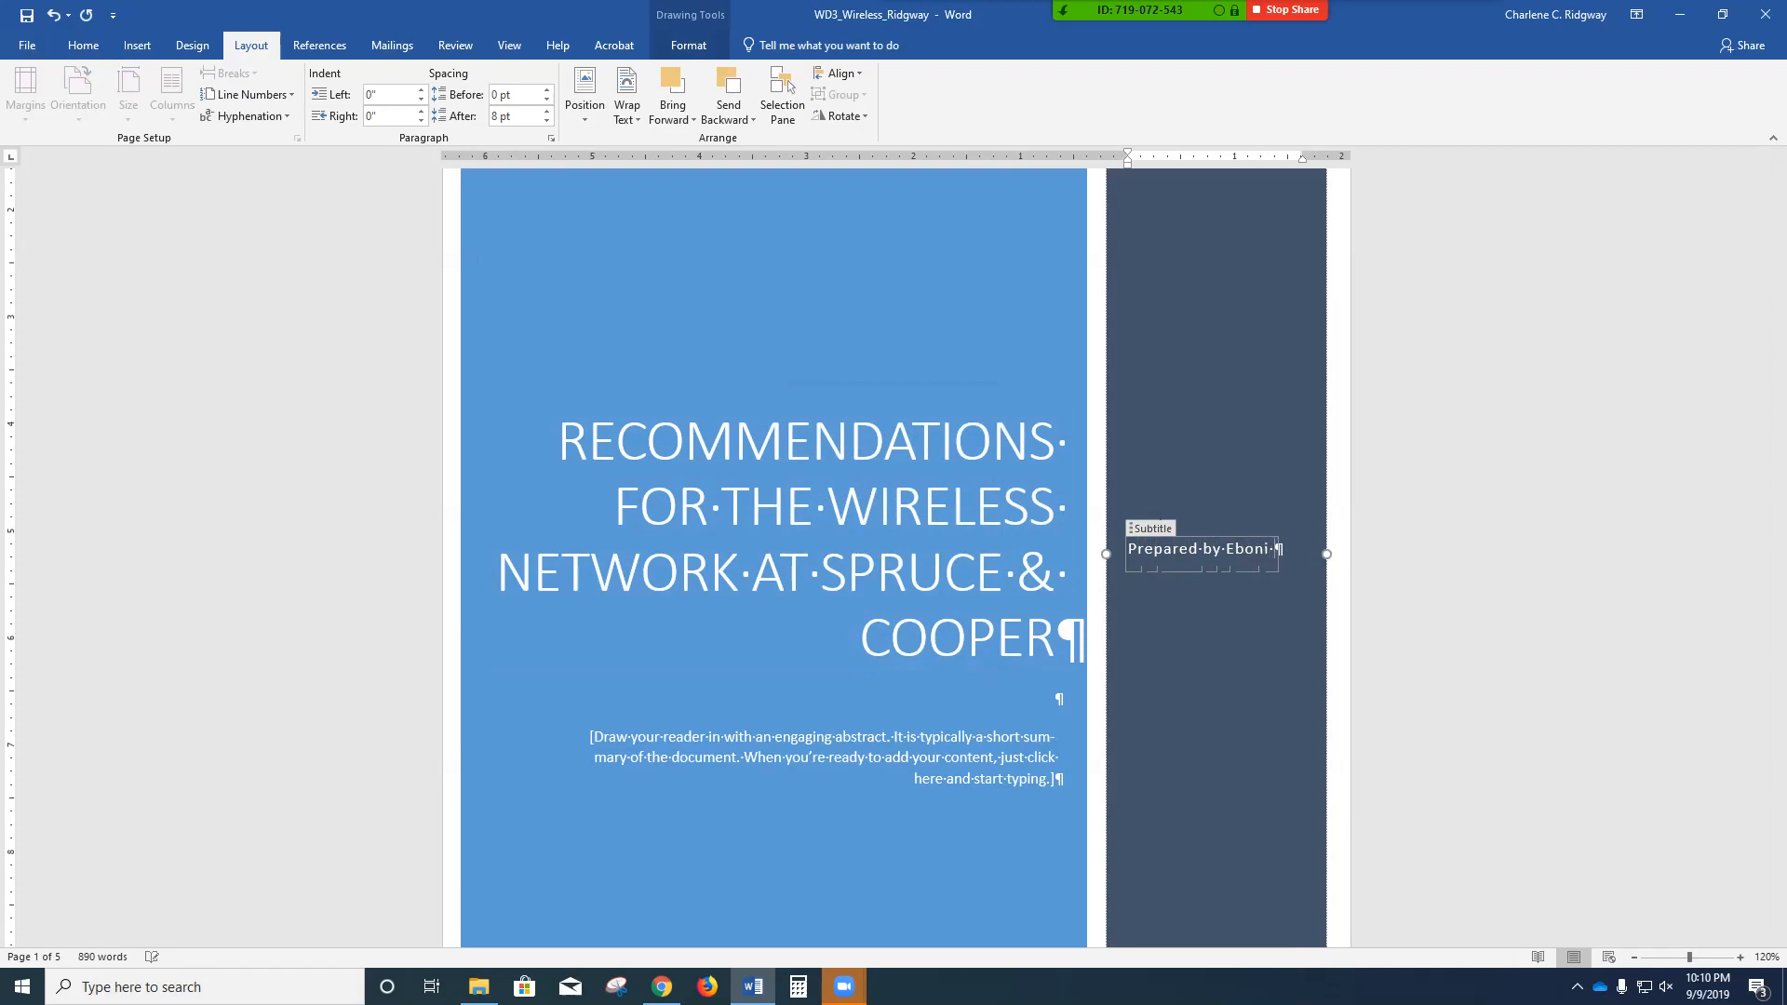
pyautogui.write('Wheatley')
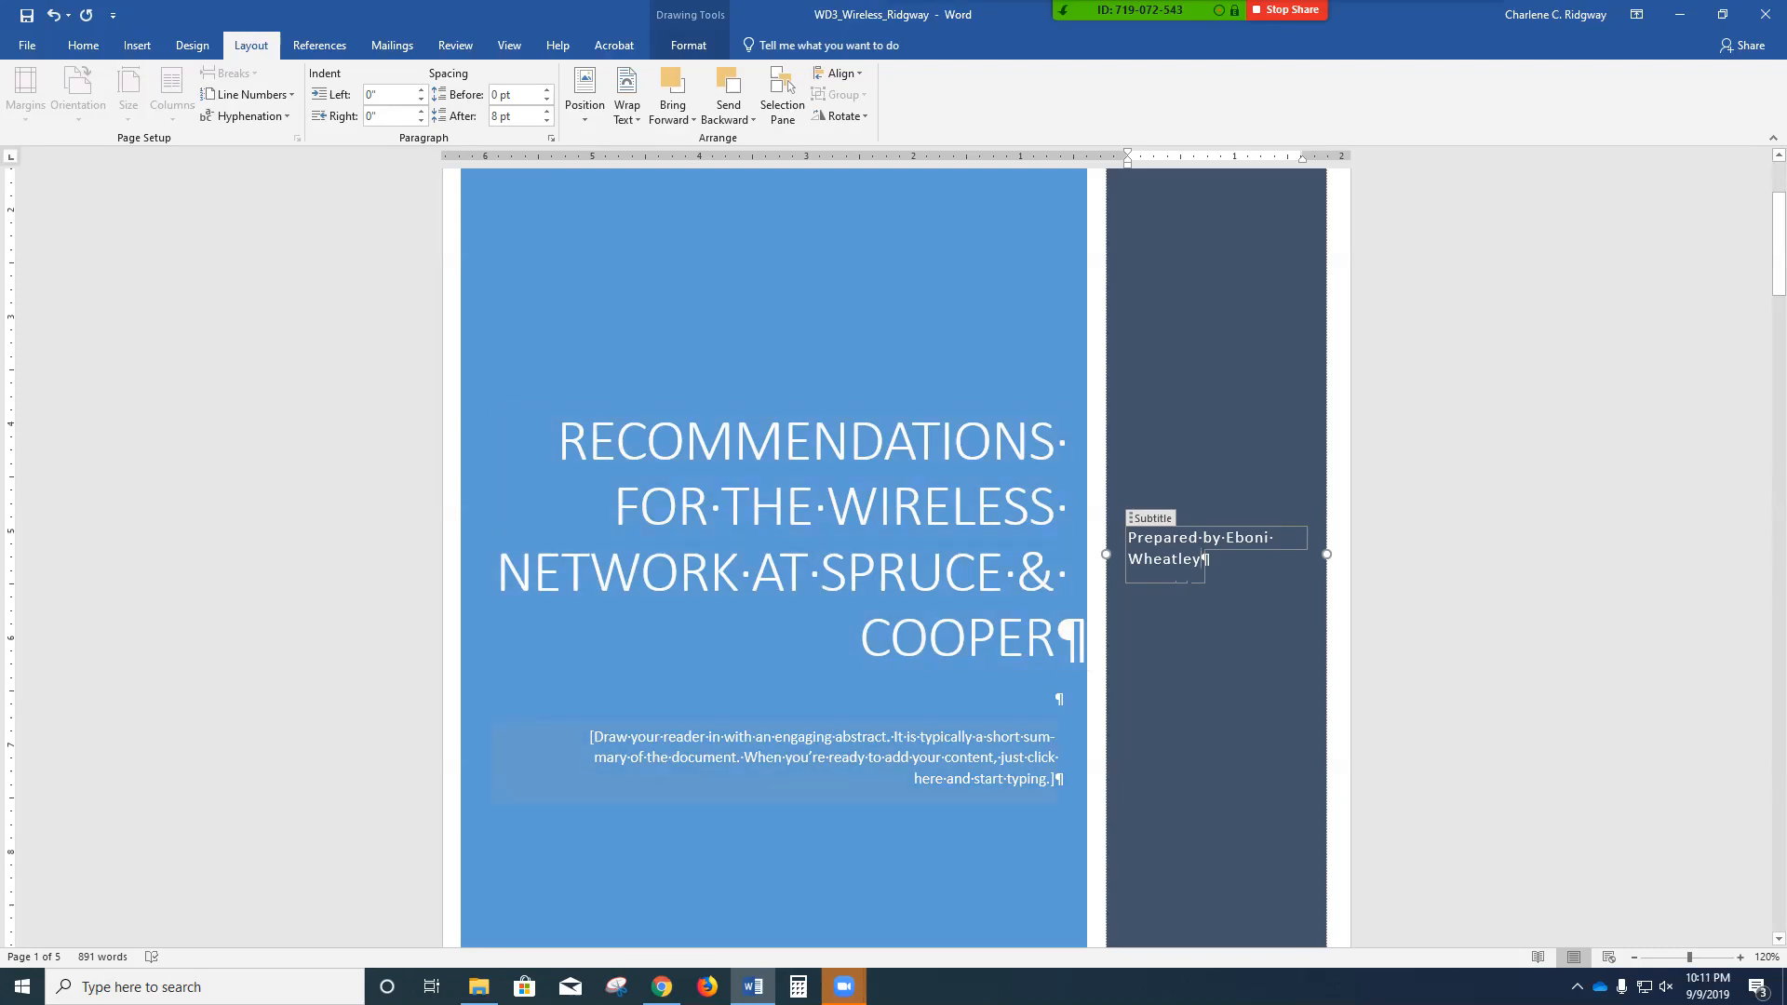
# - Remove the Abstract content control from the cover page
pyautogui.click(824, 757)
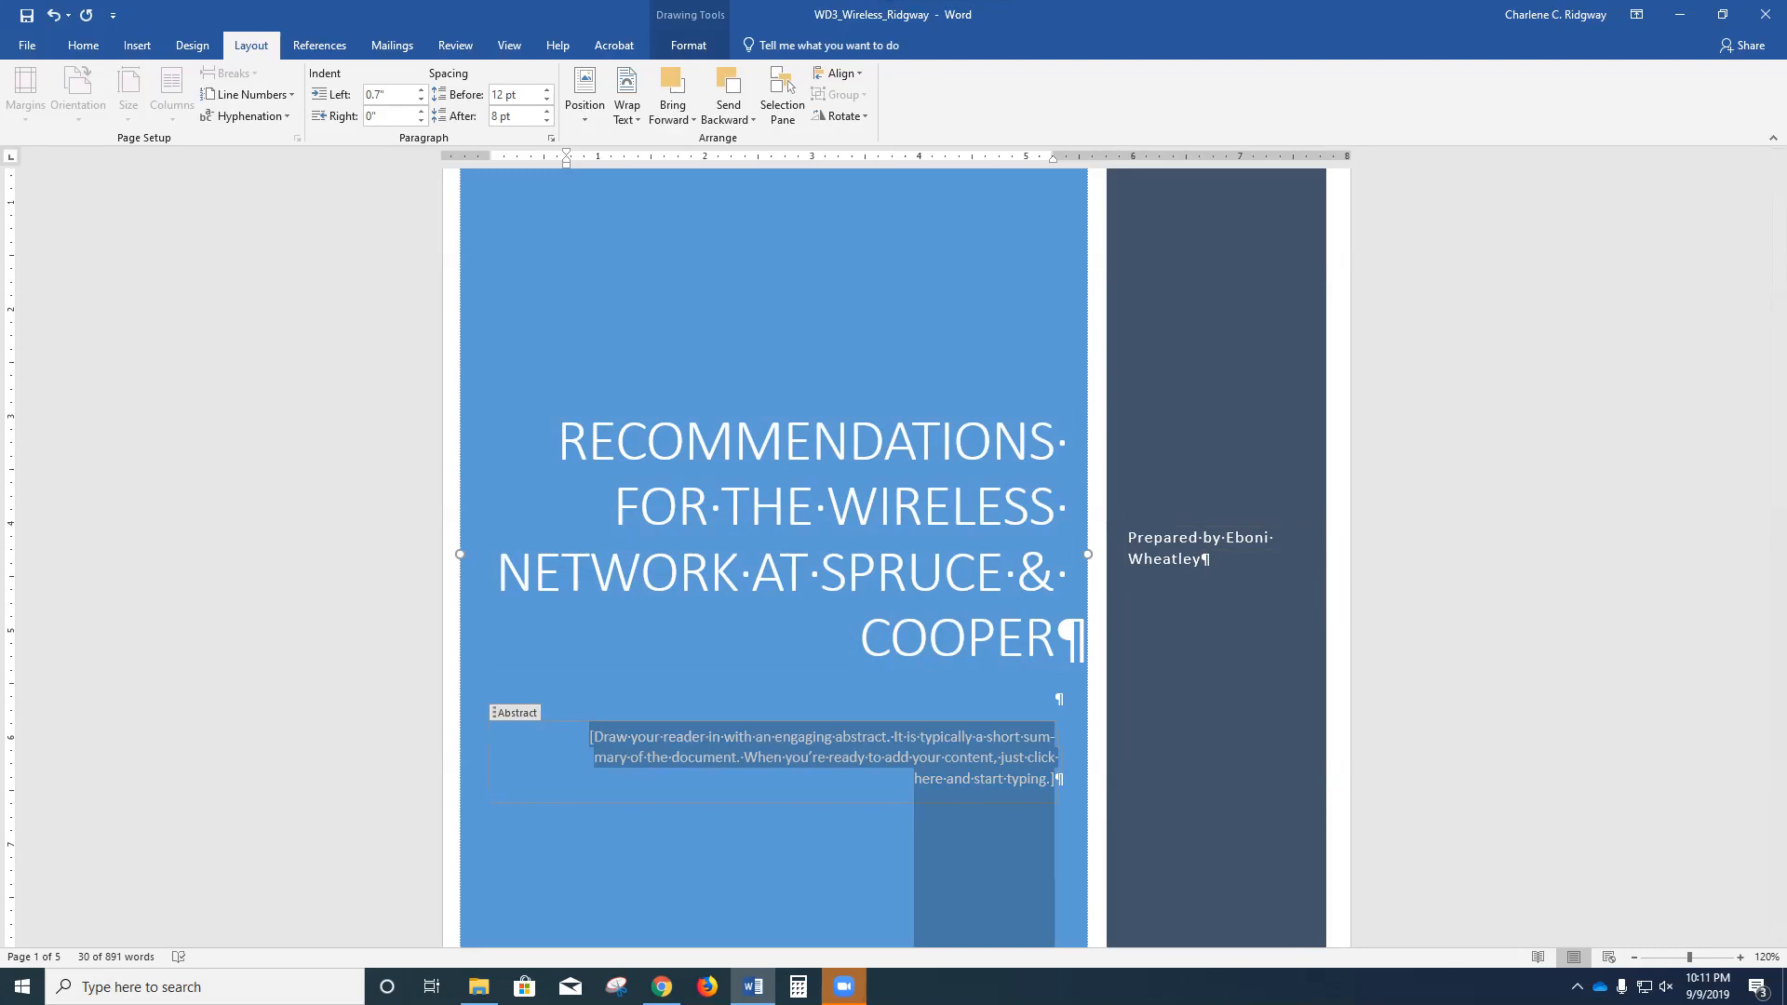
pyautogui.rightClick(738, 754)
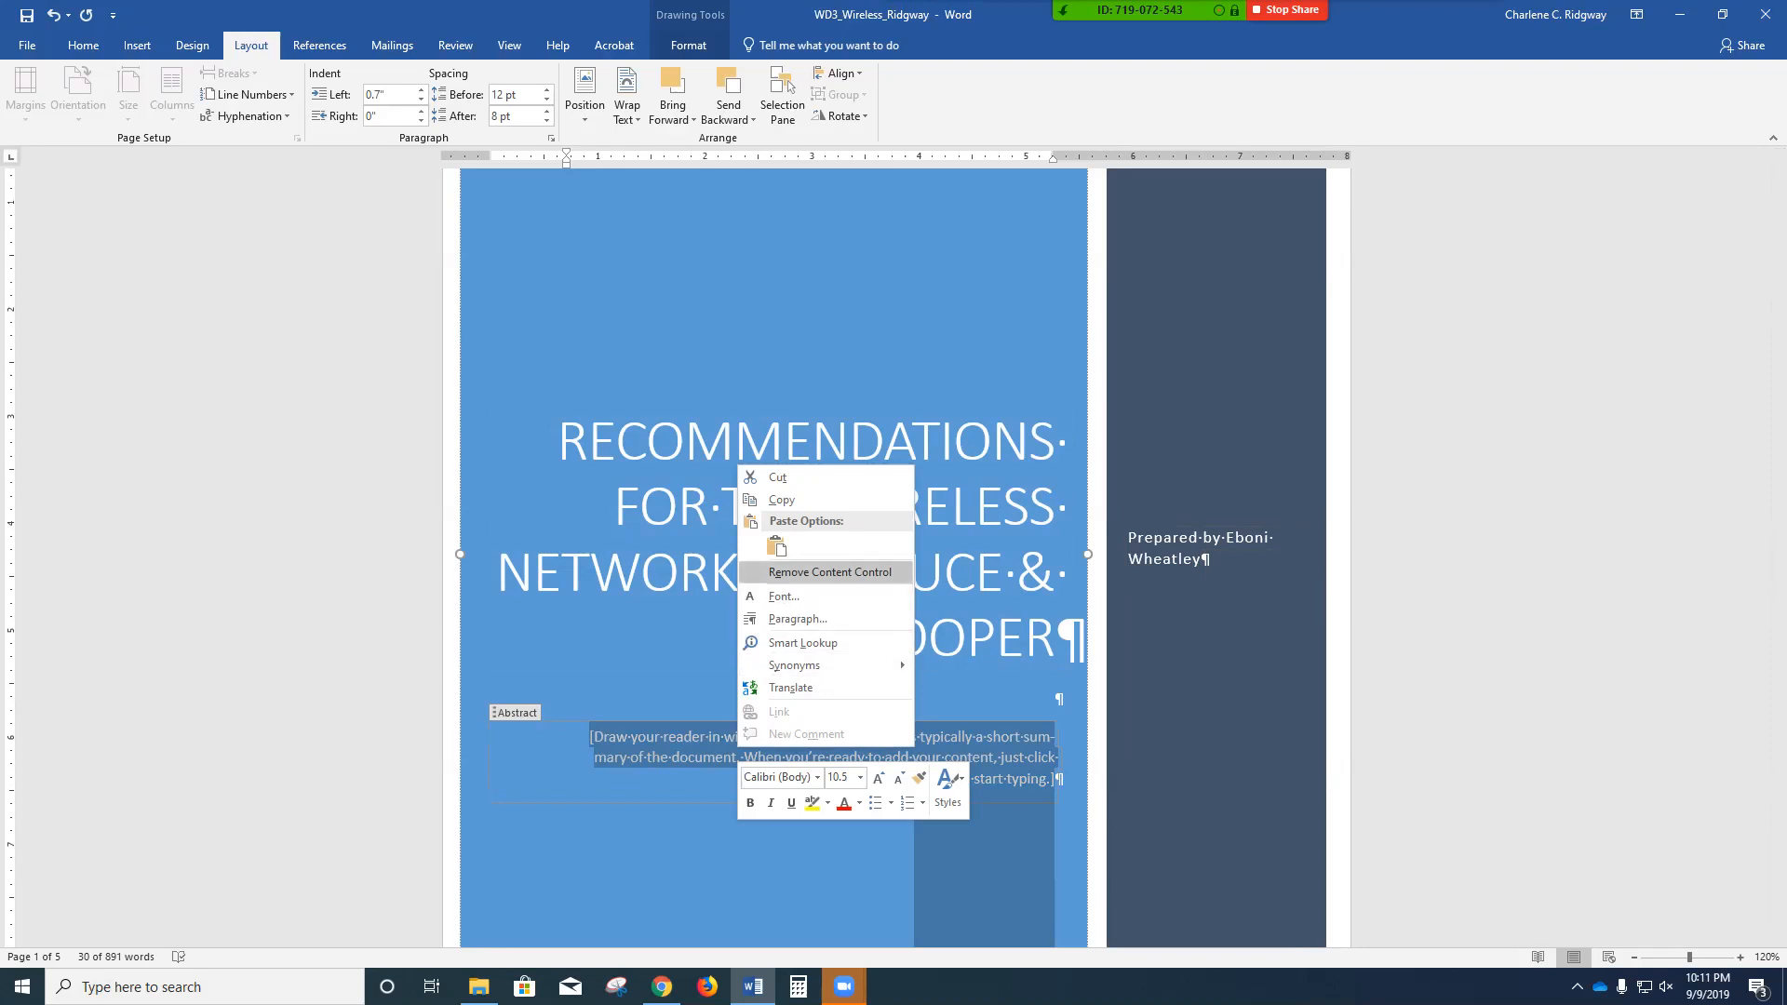
pyautogui.click(830, 572)
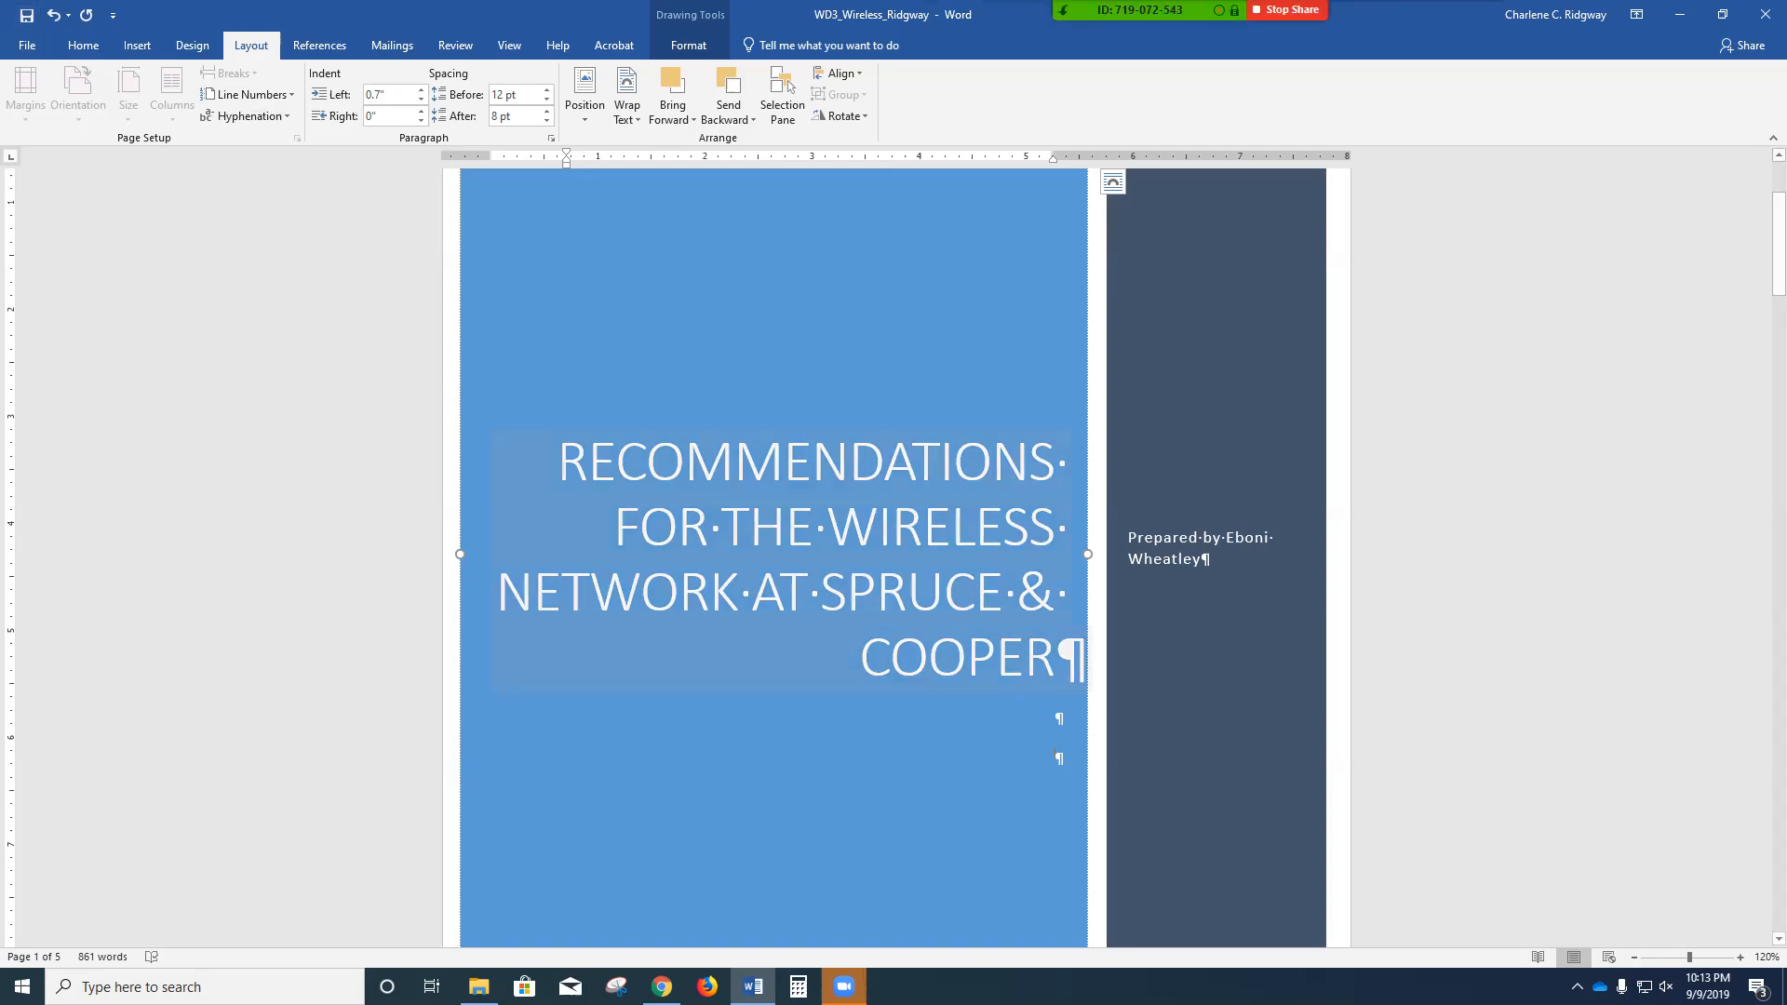
pyautogui.click(750, 528)
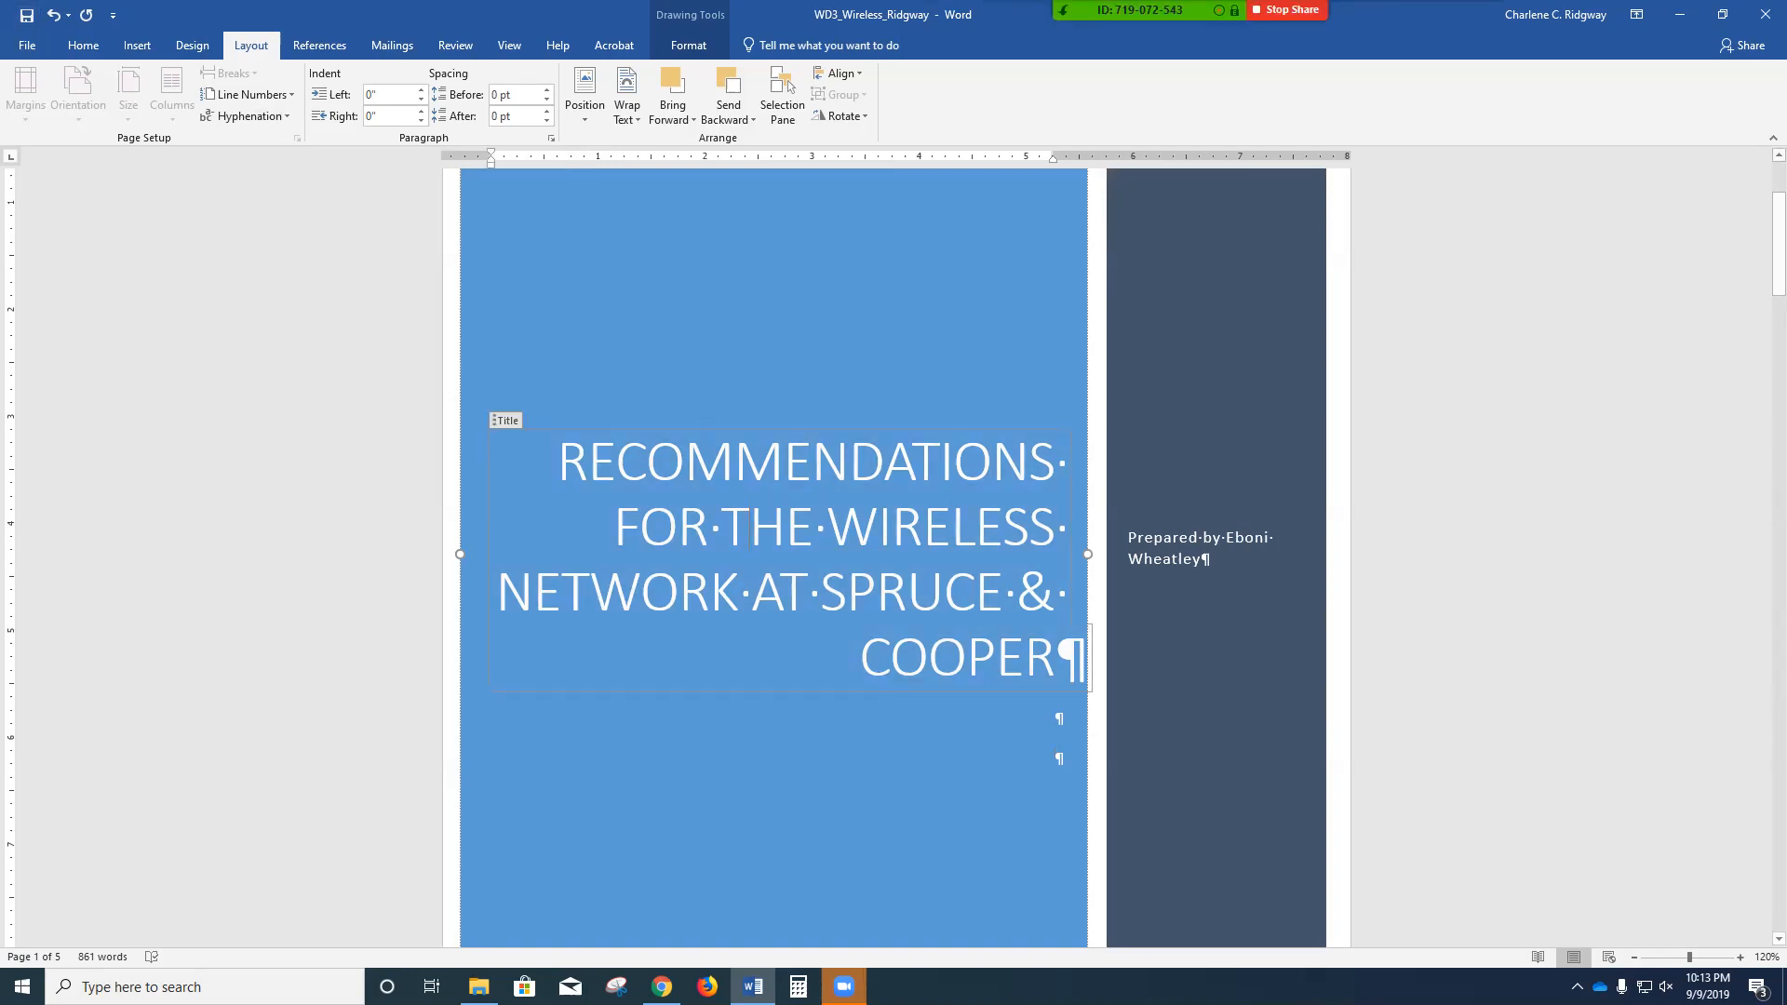
pyautogui.doubleClick(912, 667)
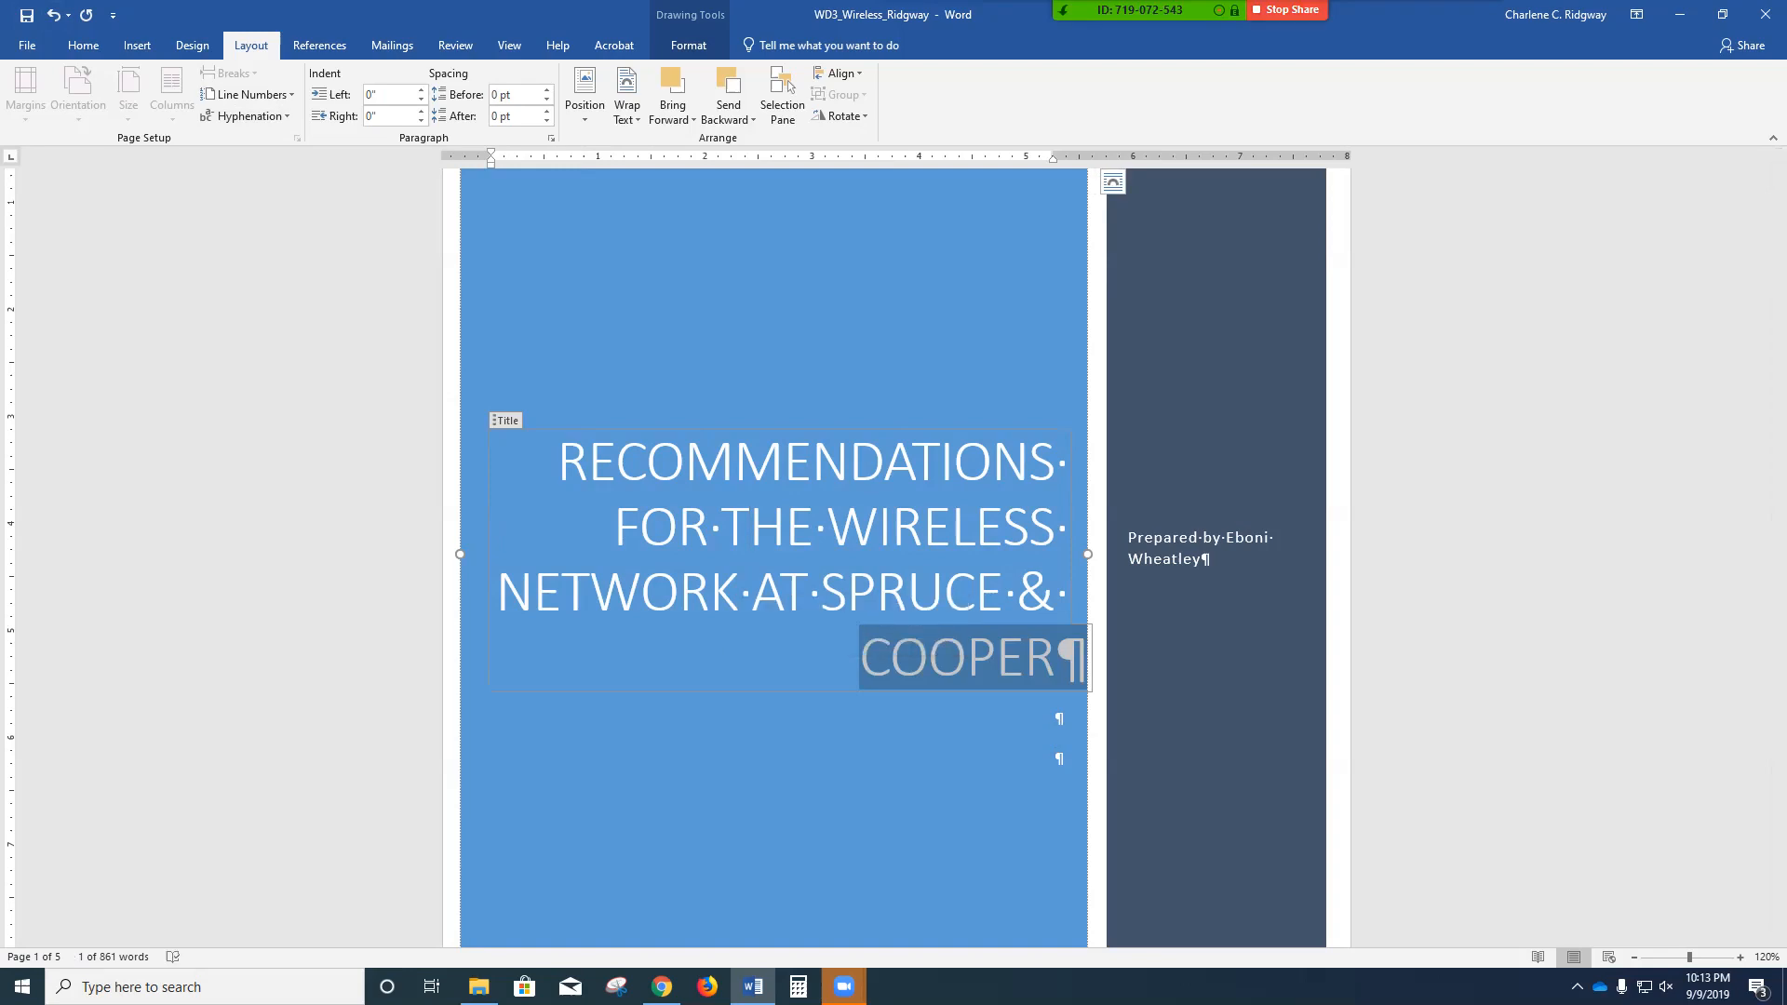
pyautogui.click(1473, 26)
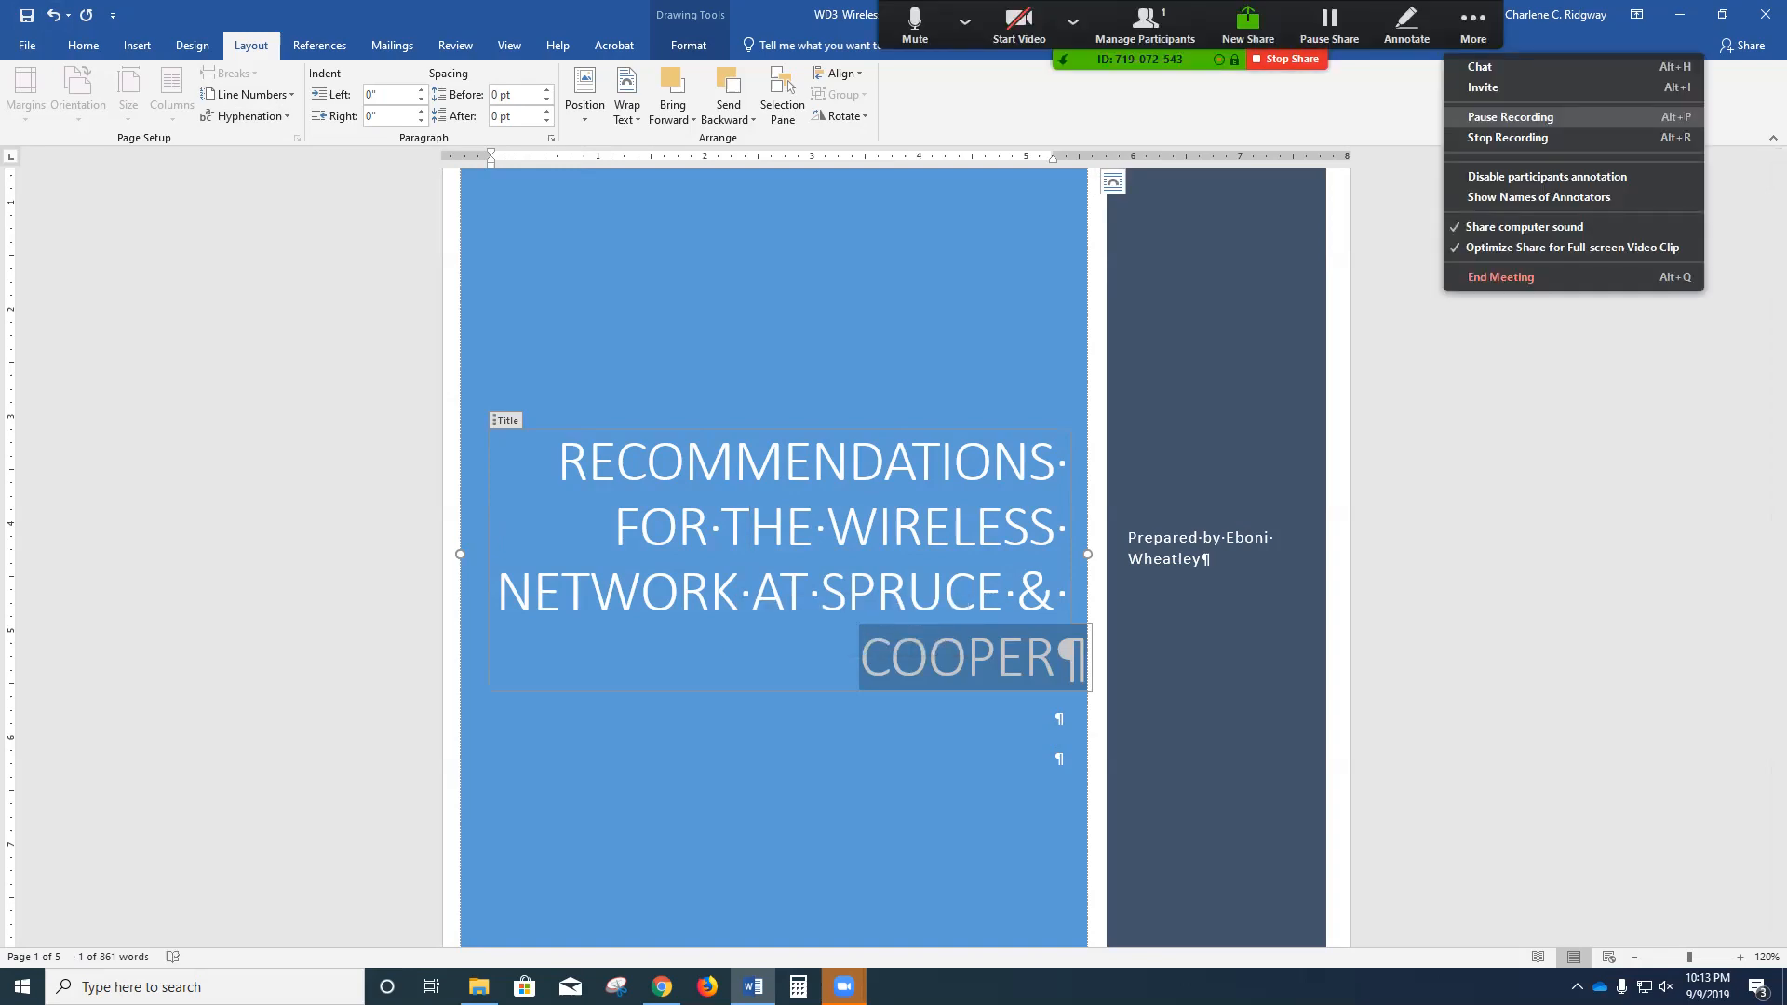
pyautogui.click(1510, 116)
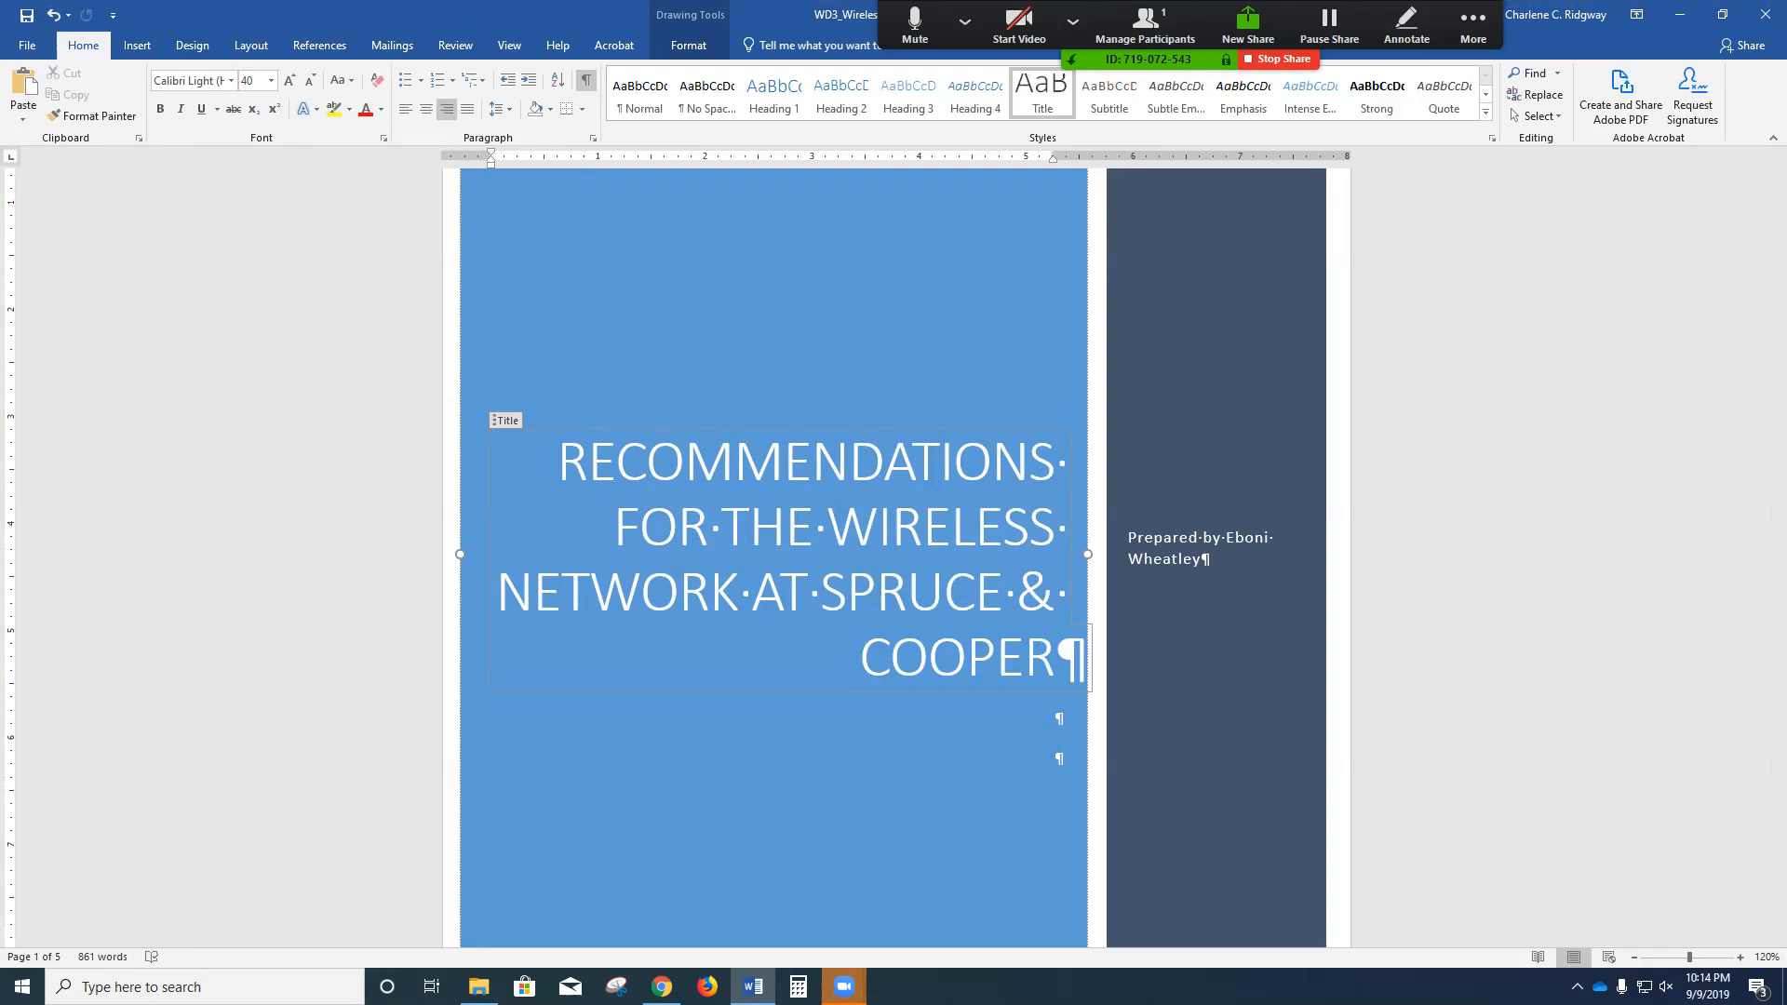
# - Apply the Facet theme to the report
pyautogui.click(939, 460)
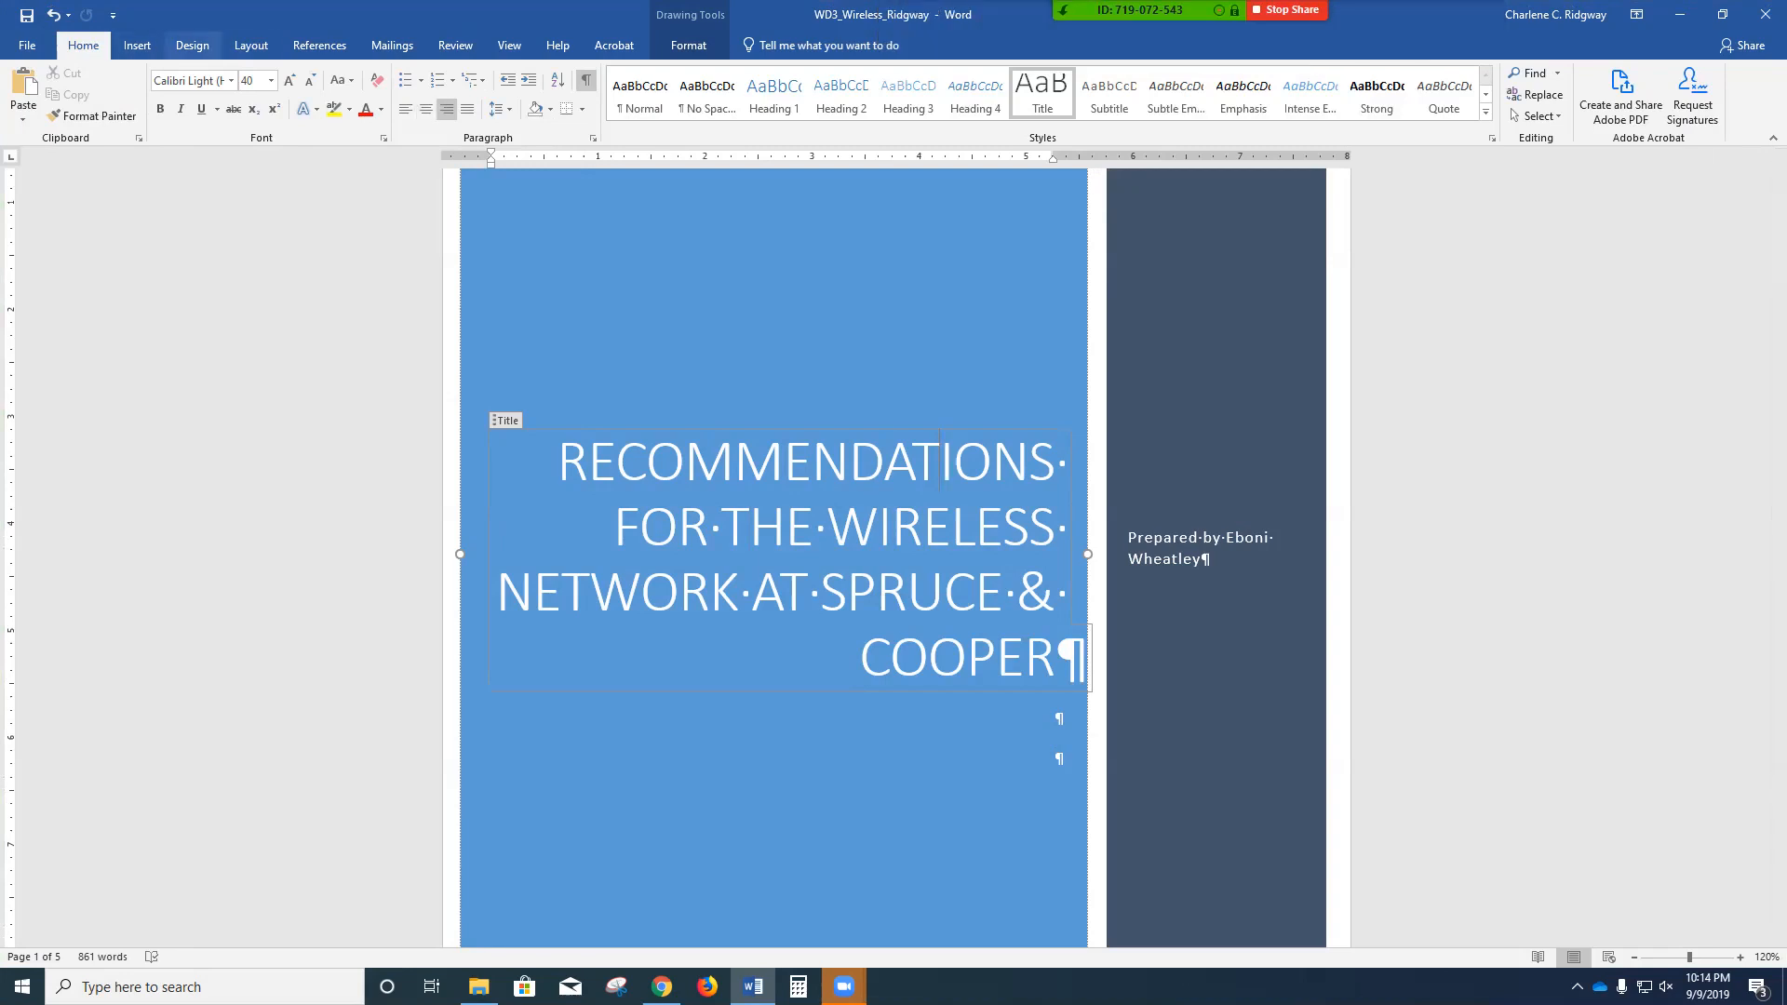
pyautogui.click(191, 44)
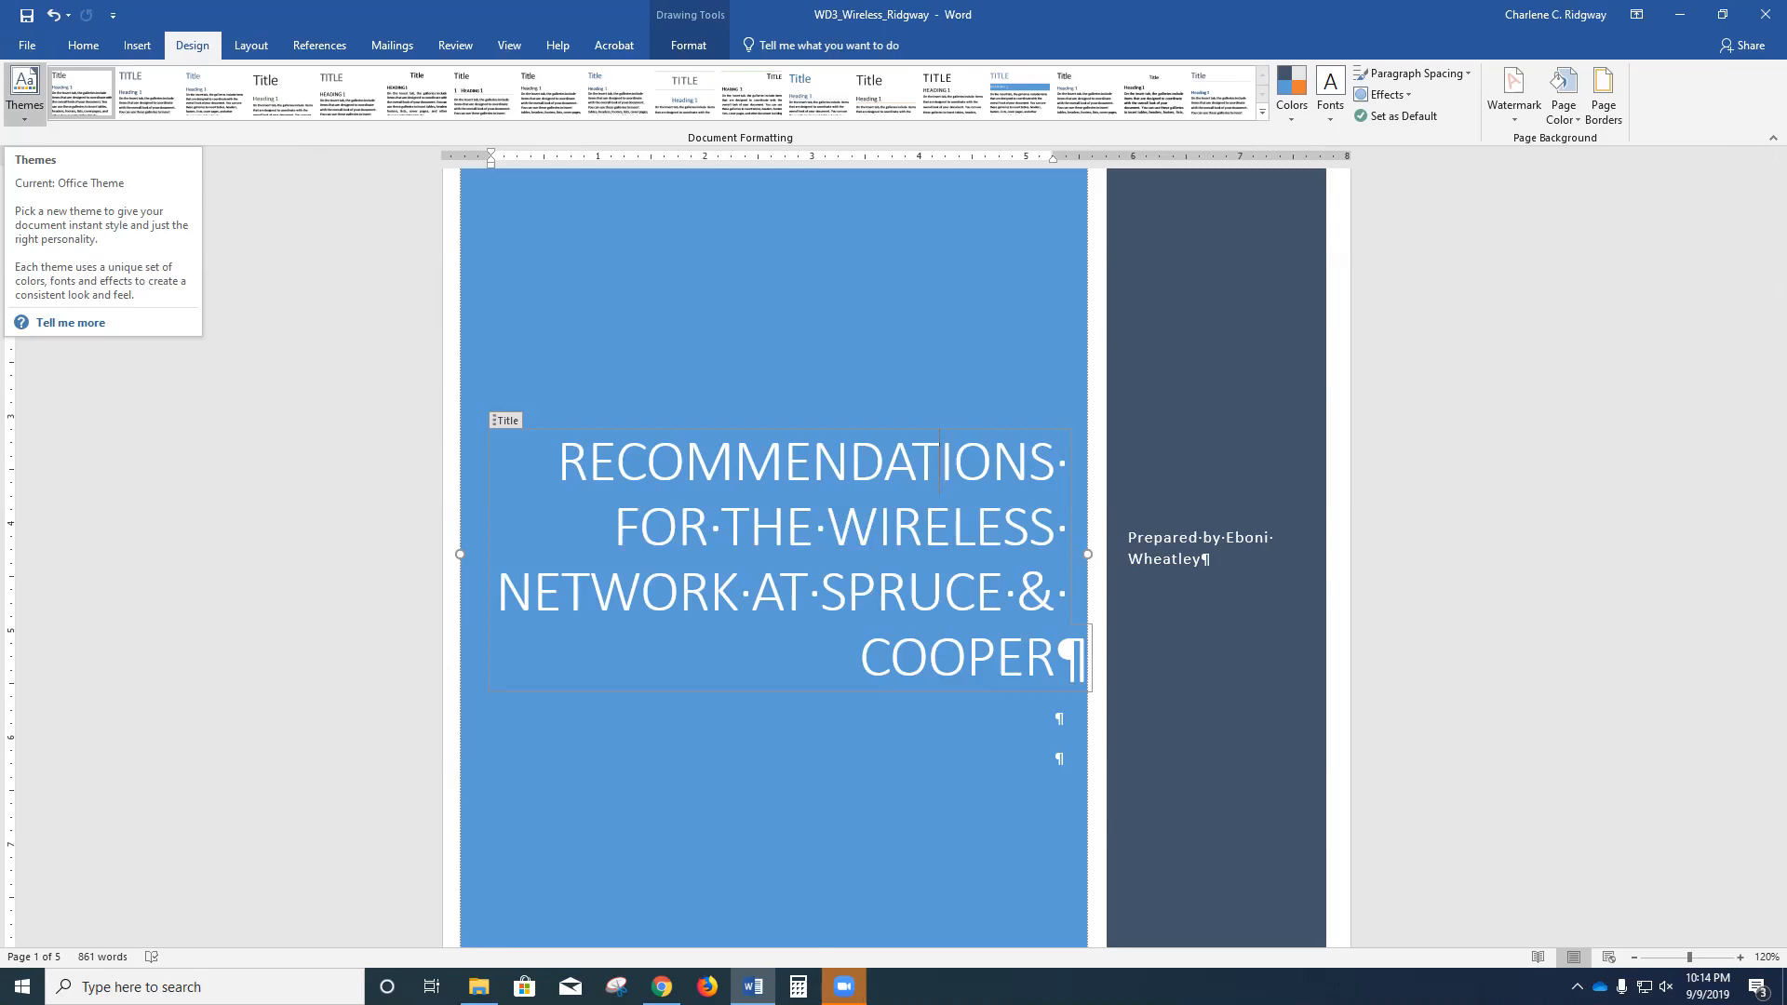
pyautogui.click(24, 93)
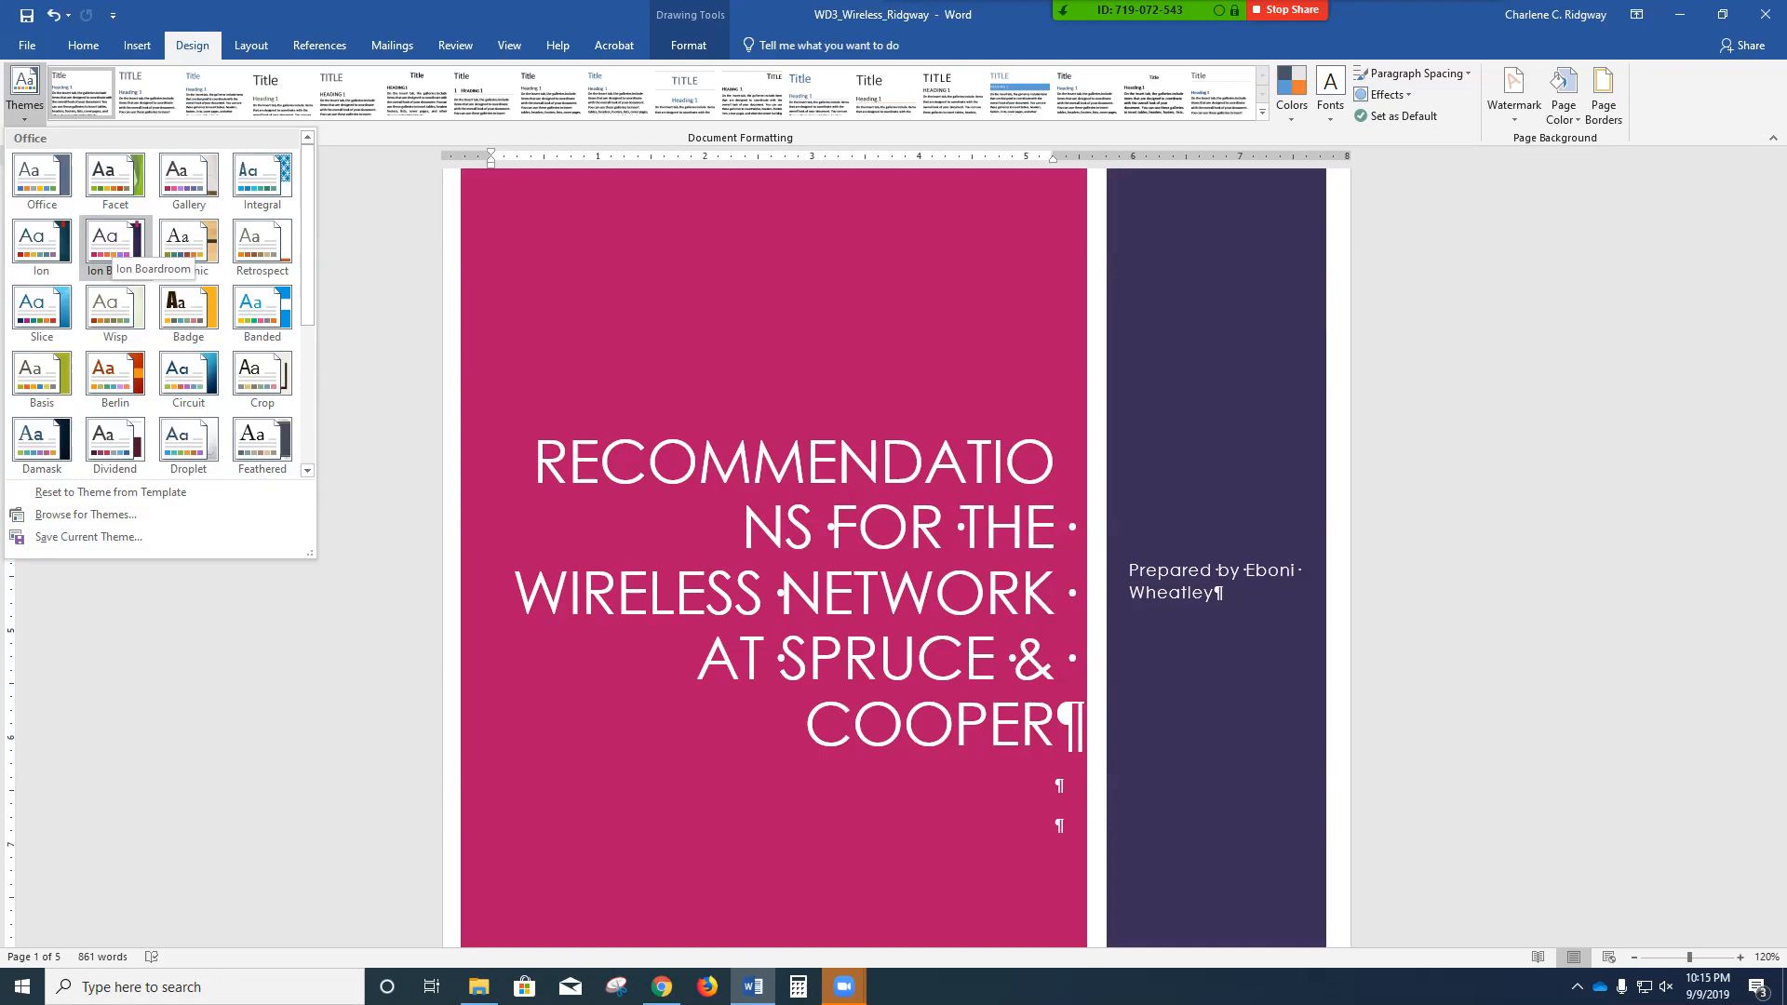
pyautogui.click(115, 181)
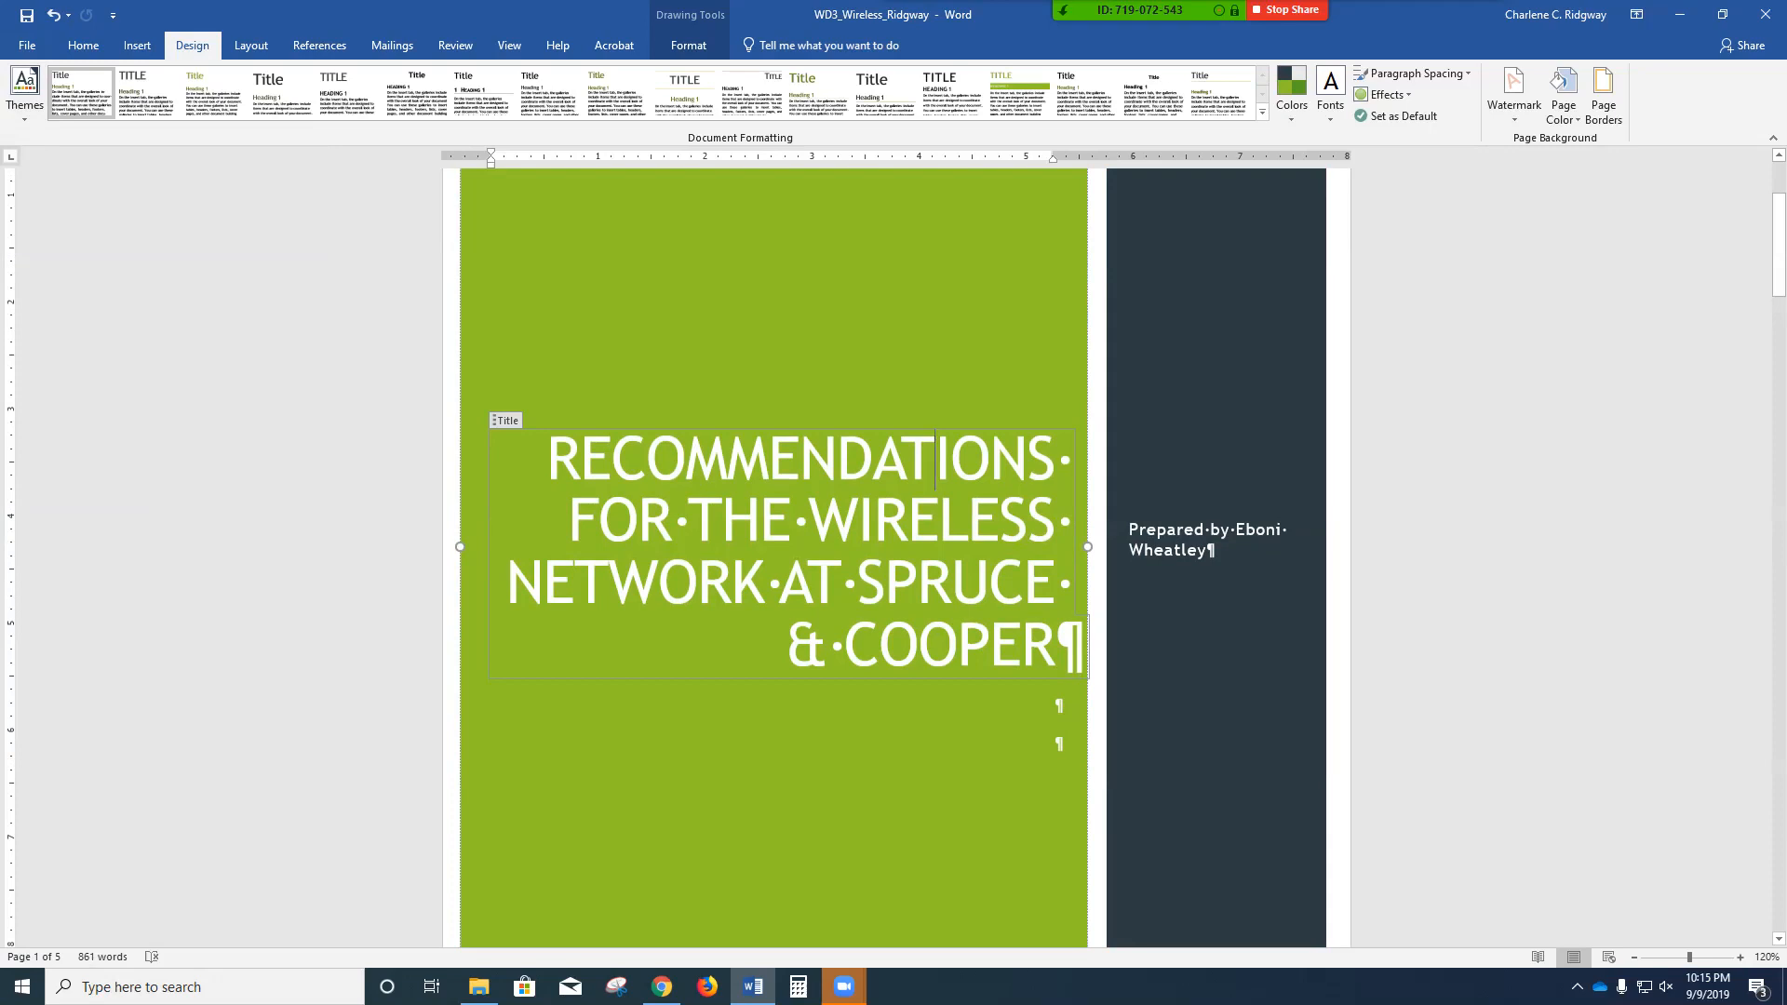
# - Review the new theme's colors and fonts on the headings, expenditures table, headers, footers and SmartArt throughout the report
pyautogui.scroll(-1, 871, 567)
pyautogui.scroll(-10, 897, 559)
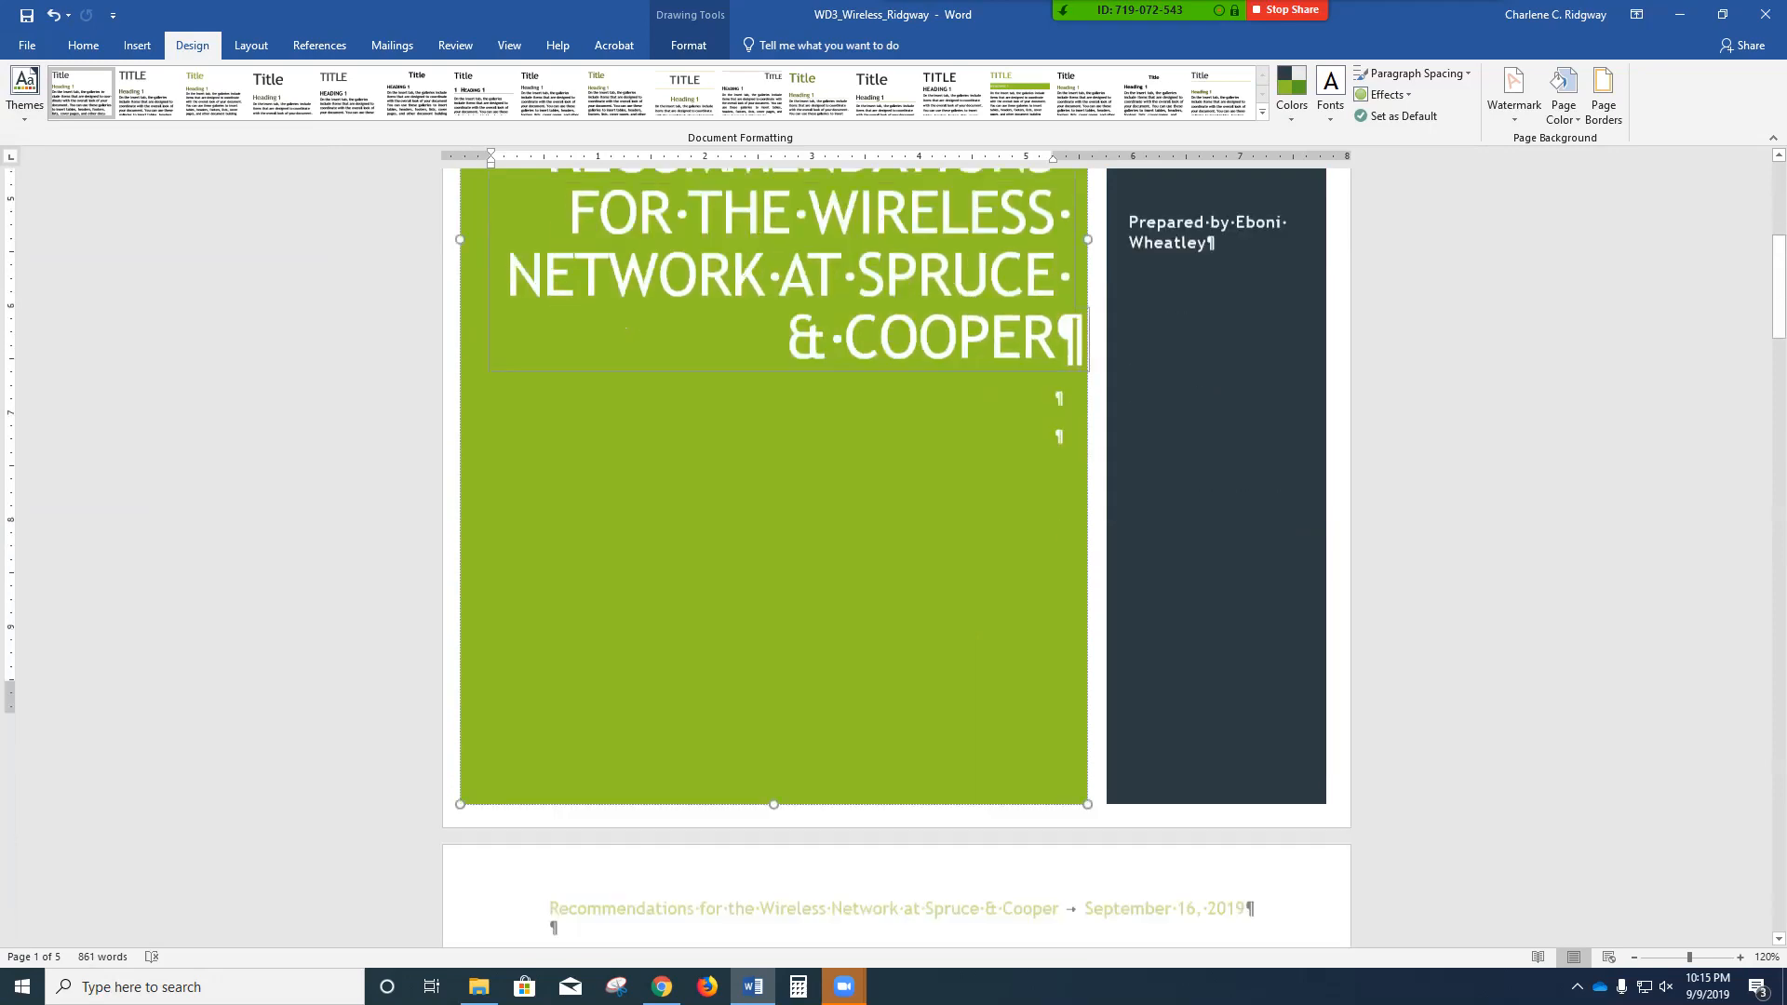
pyautogui.scroll(-10, 896, 558)
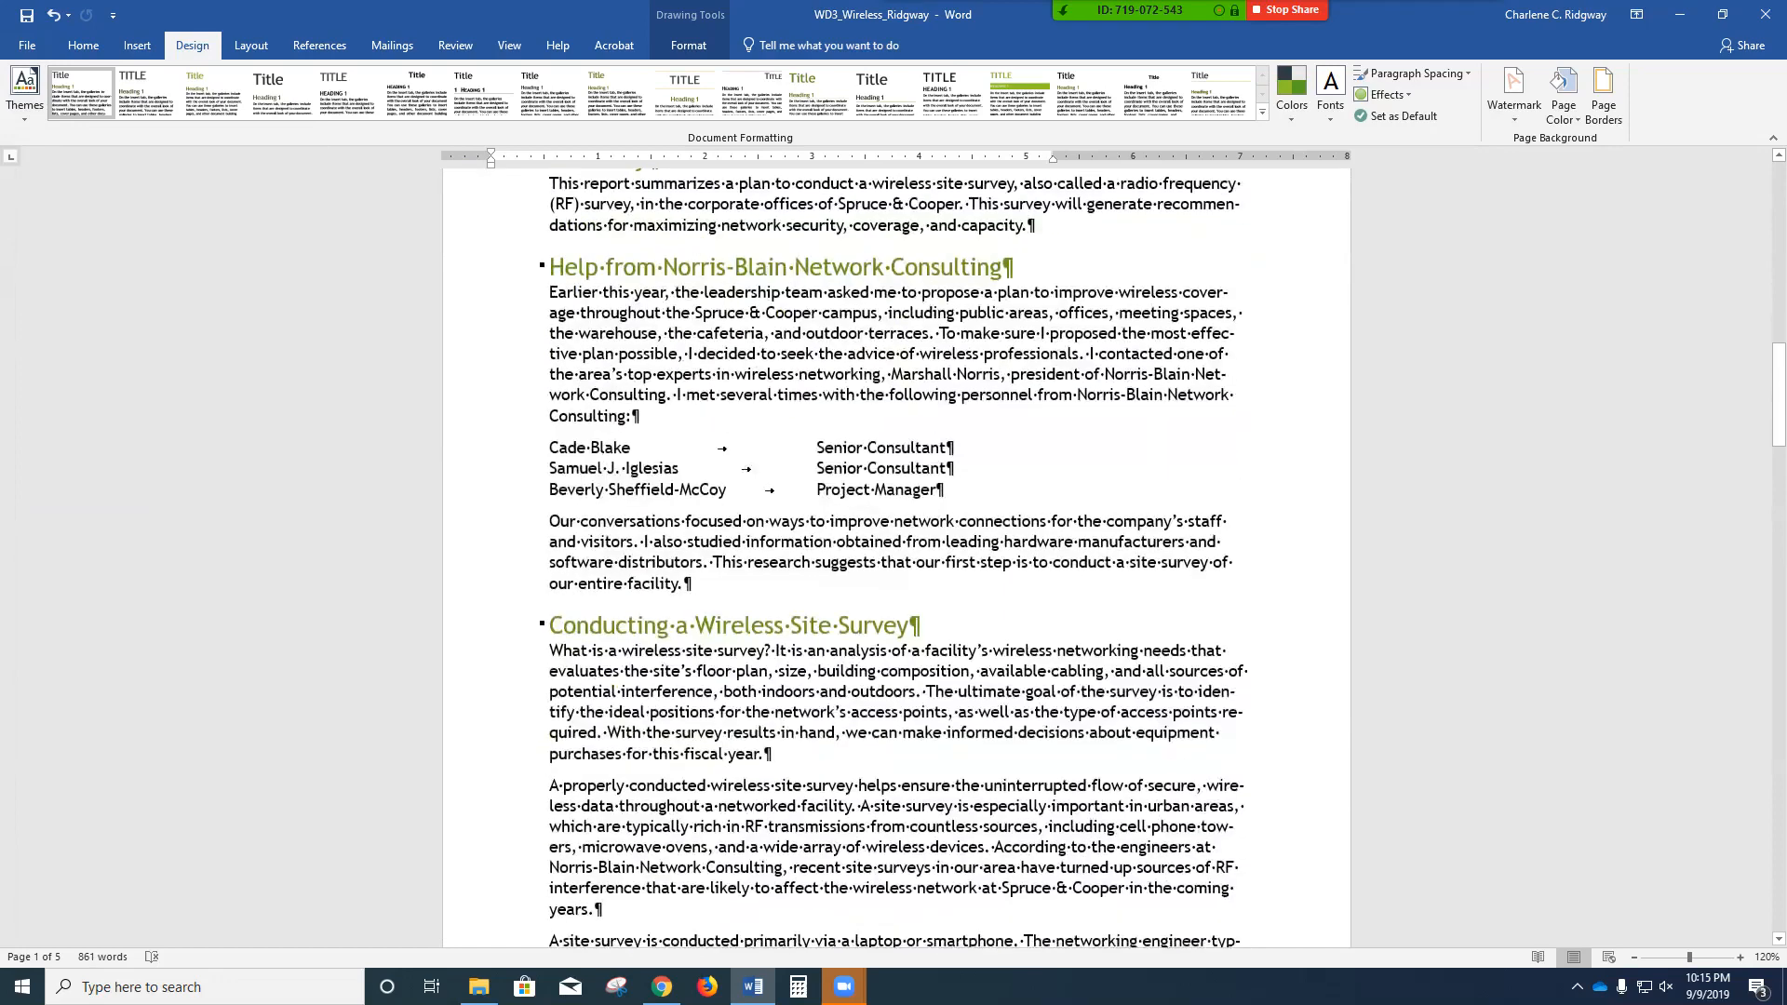
pyautogui.scroll(-10, 896, 558)
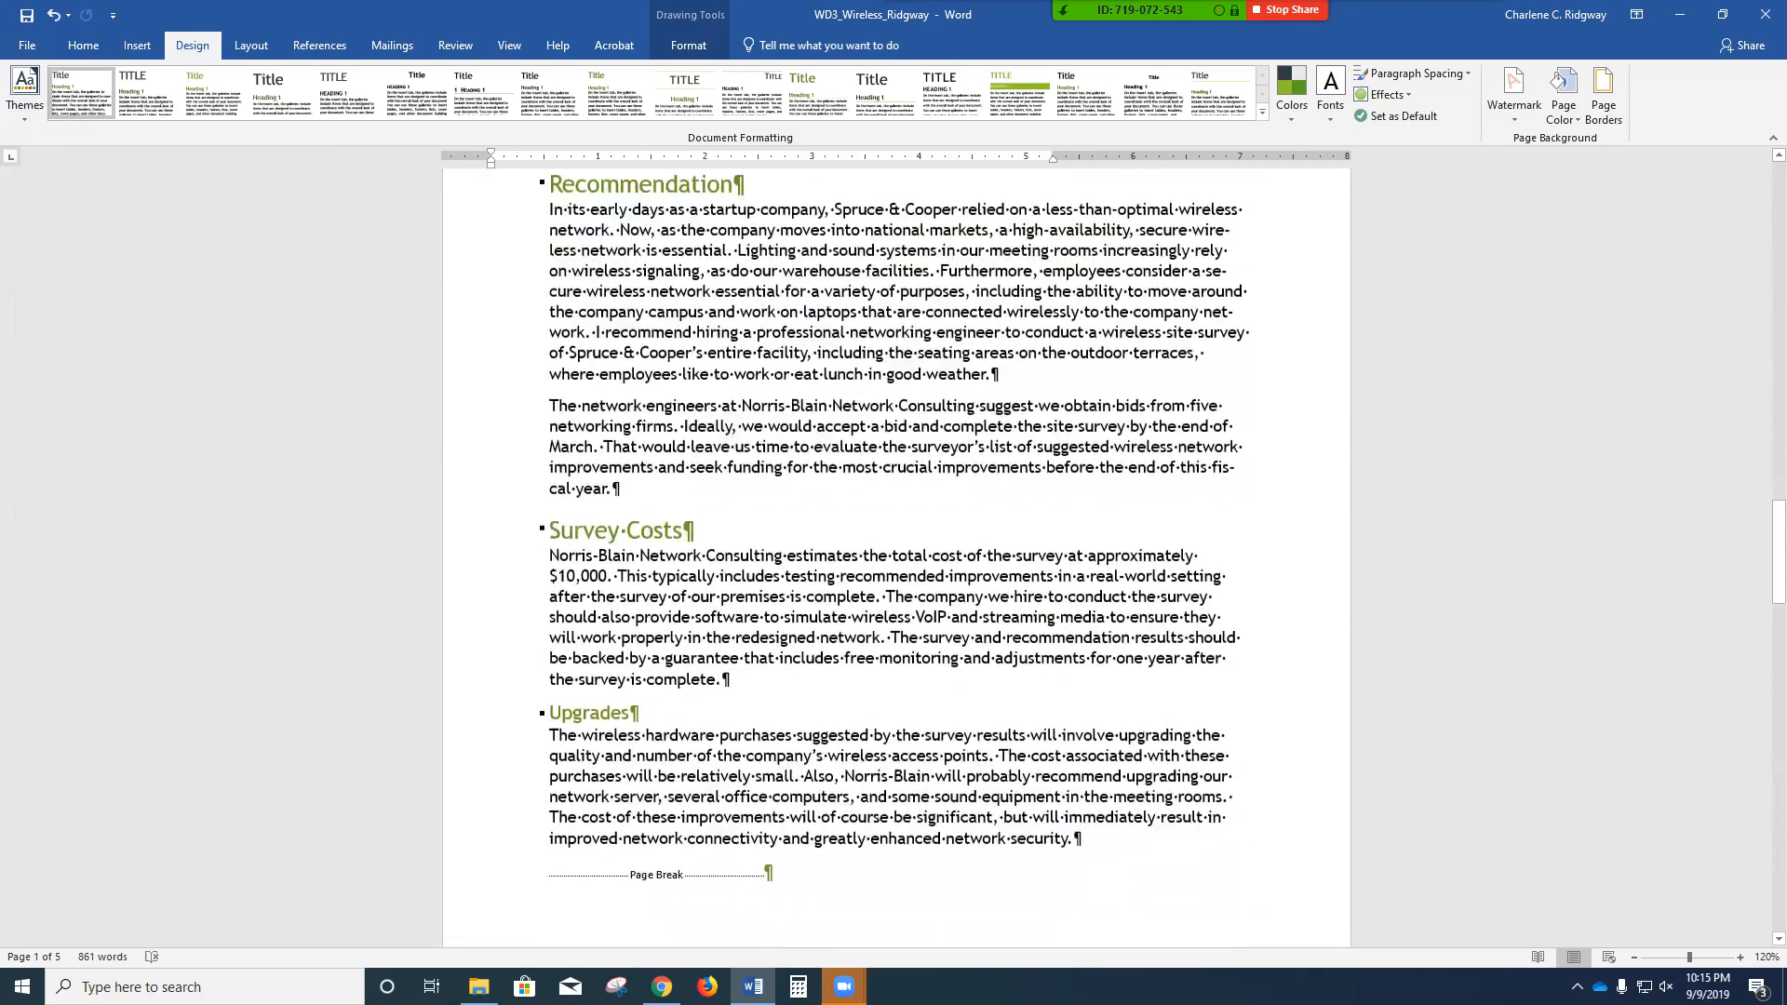
pyautogui.scroll(-10, 896, 558)
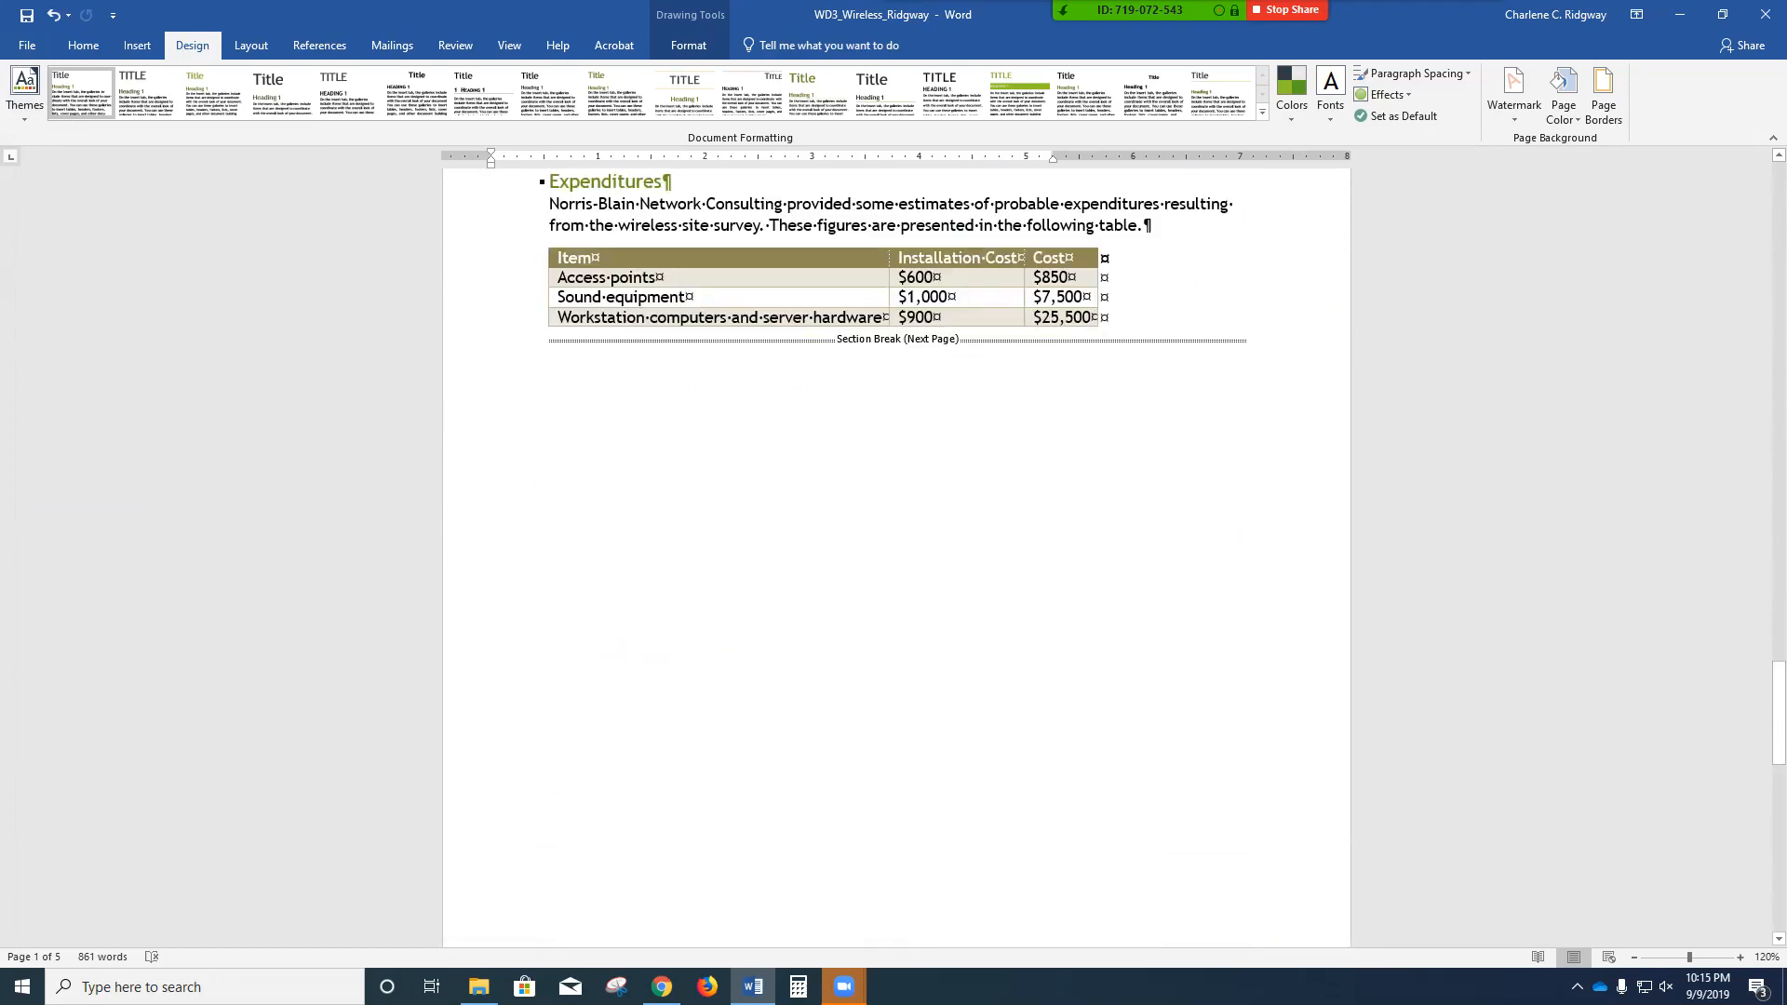
pyautogui.scroll(-3, 896, 558)
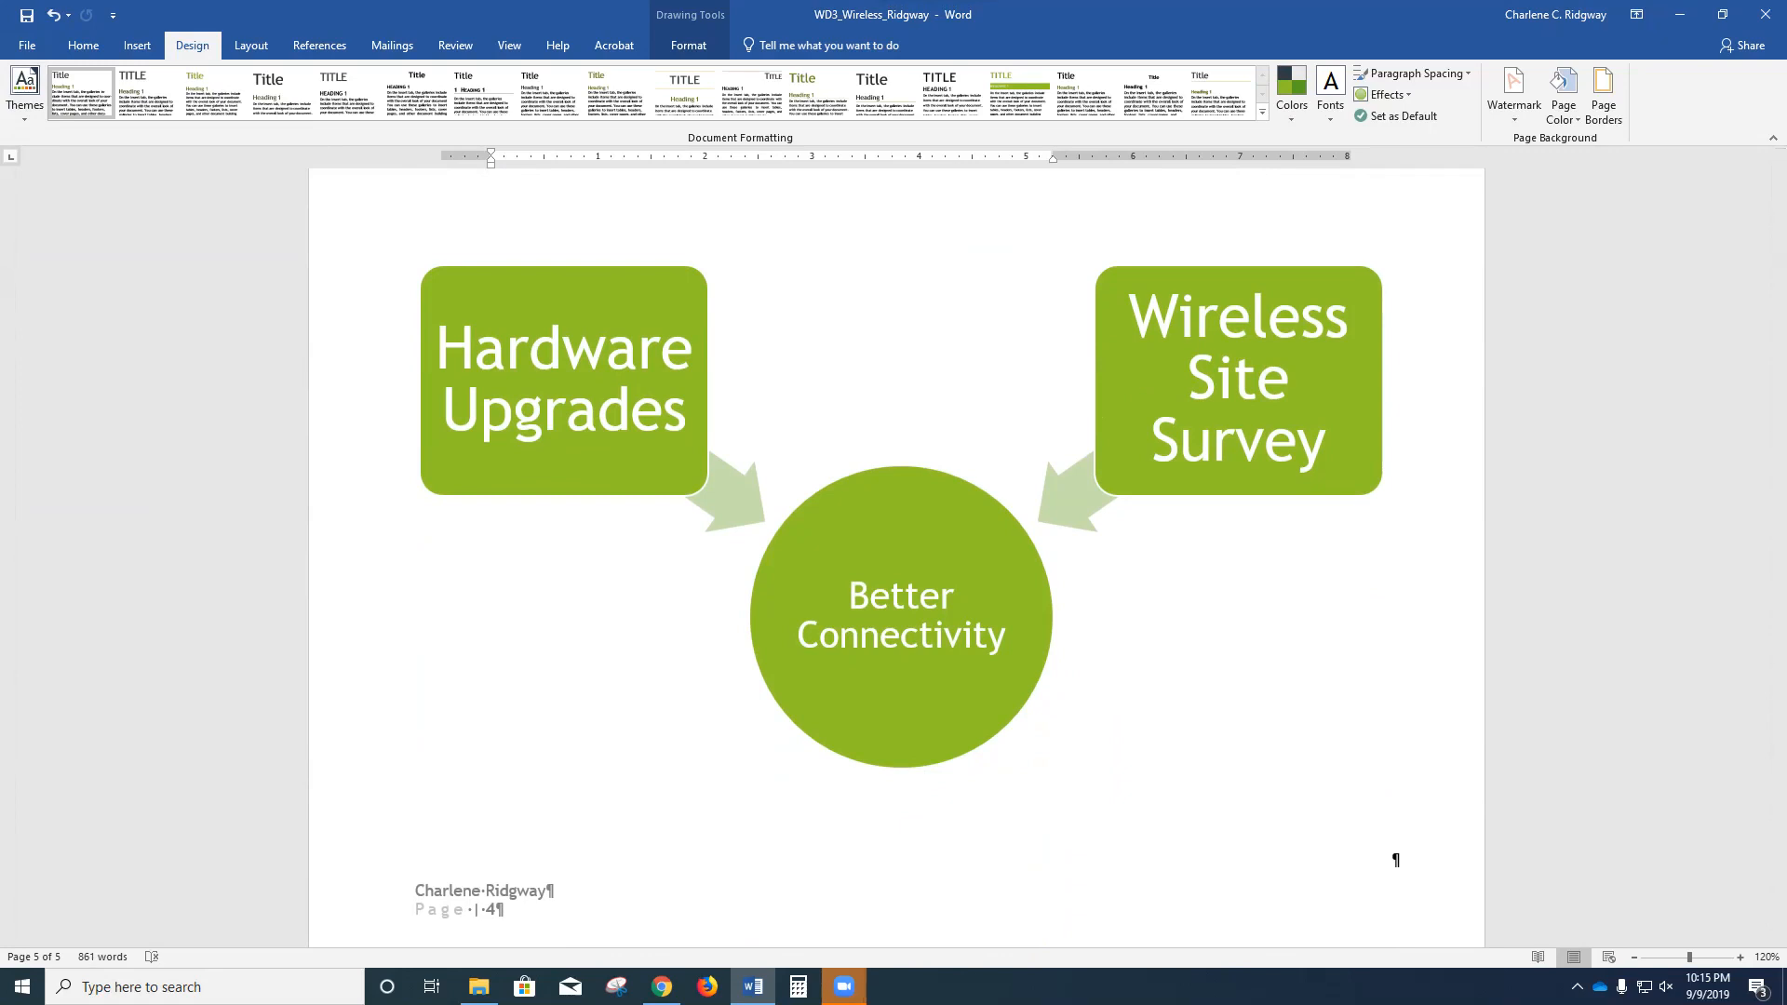
pyautogui.scroll(10, 896, 559)
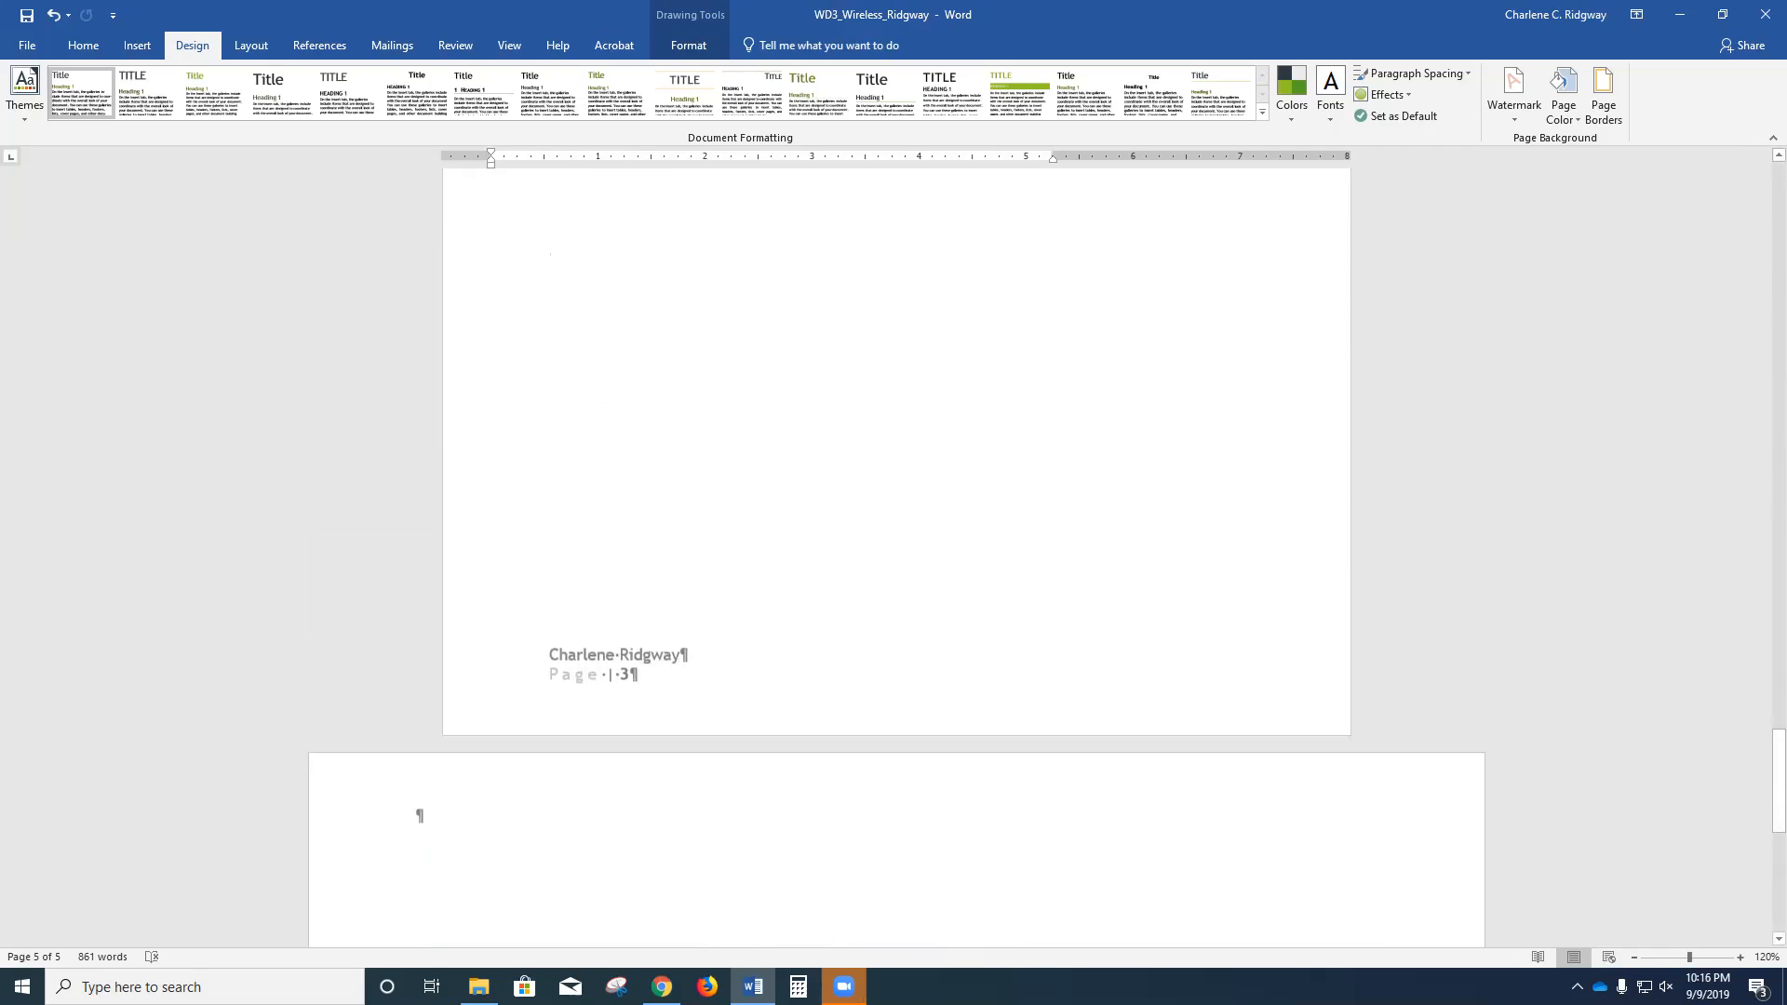
pyautogui.scroll(1, 896, 558)
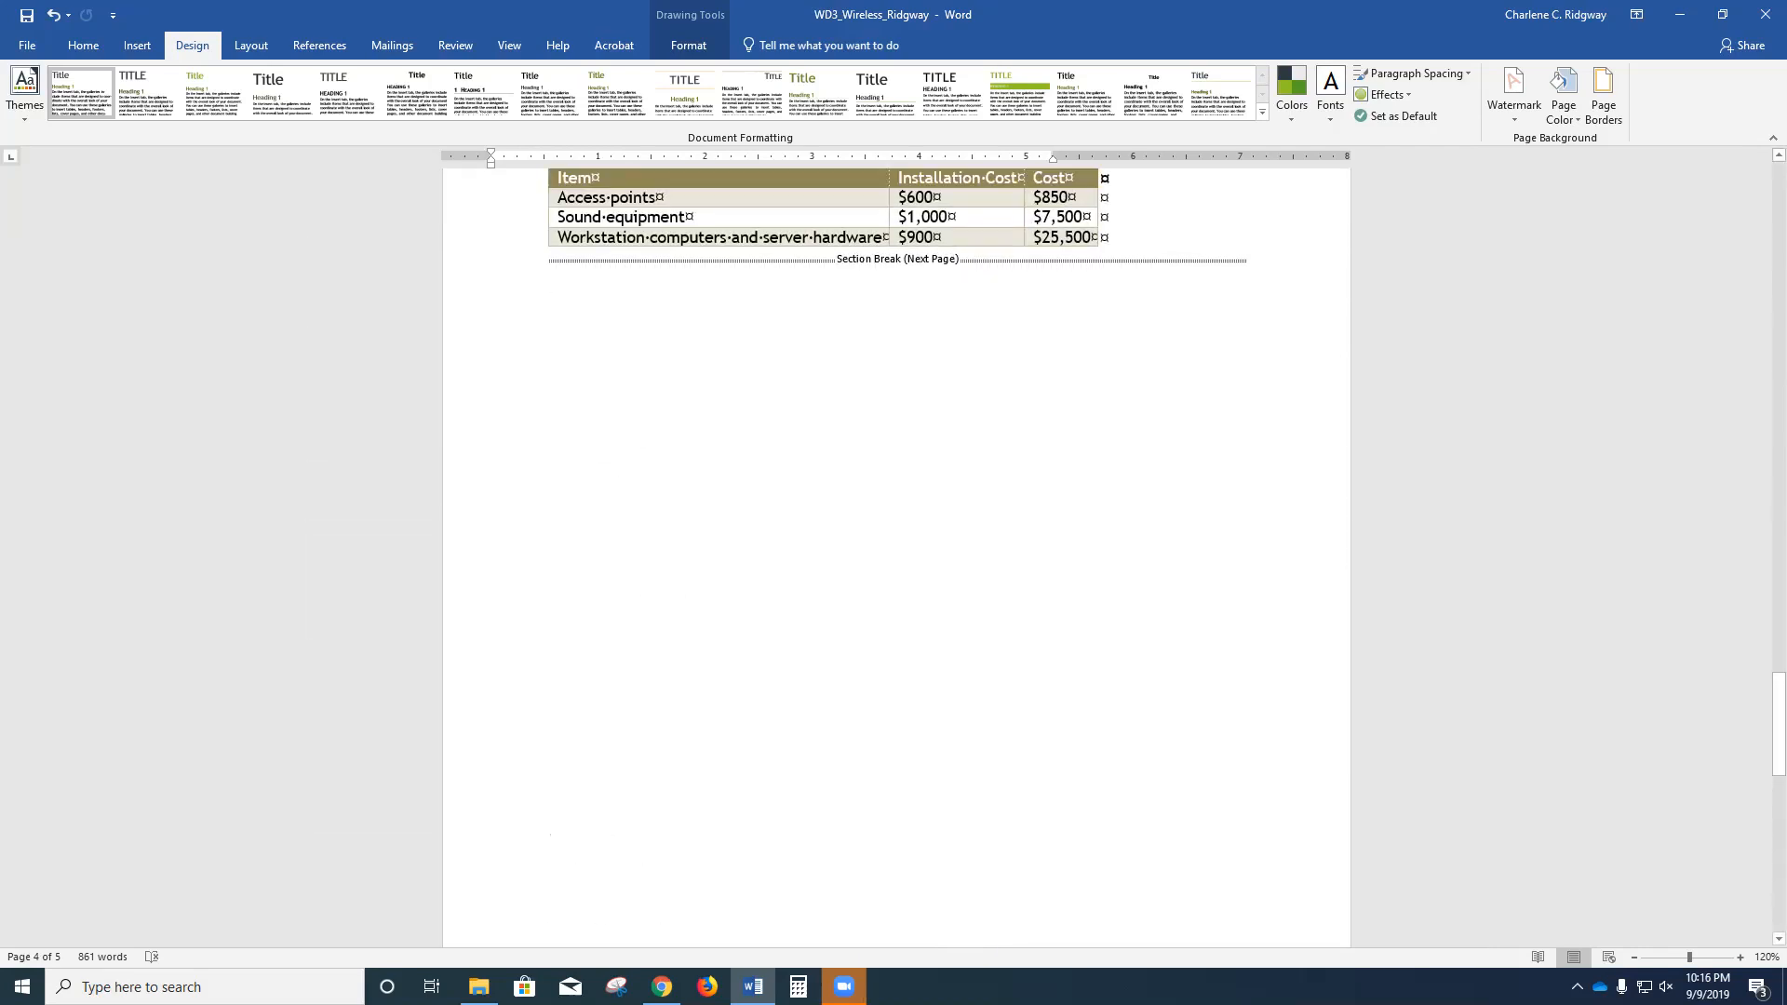
pyautogui.scroll(-5, 897, 559)
pyautogui.scroll(6, 896, 558)
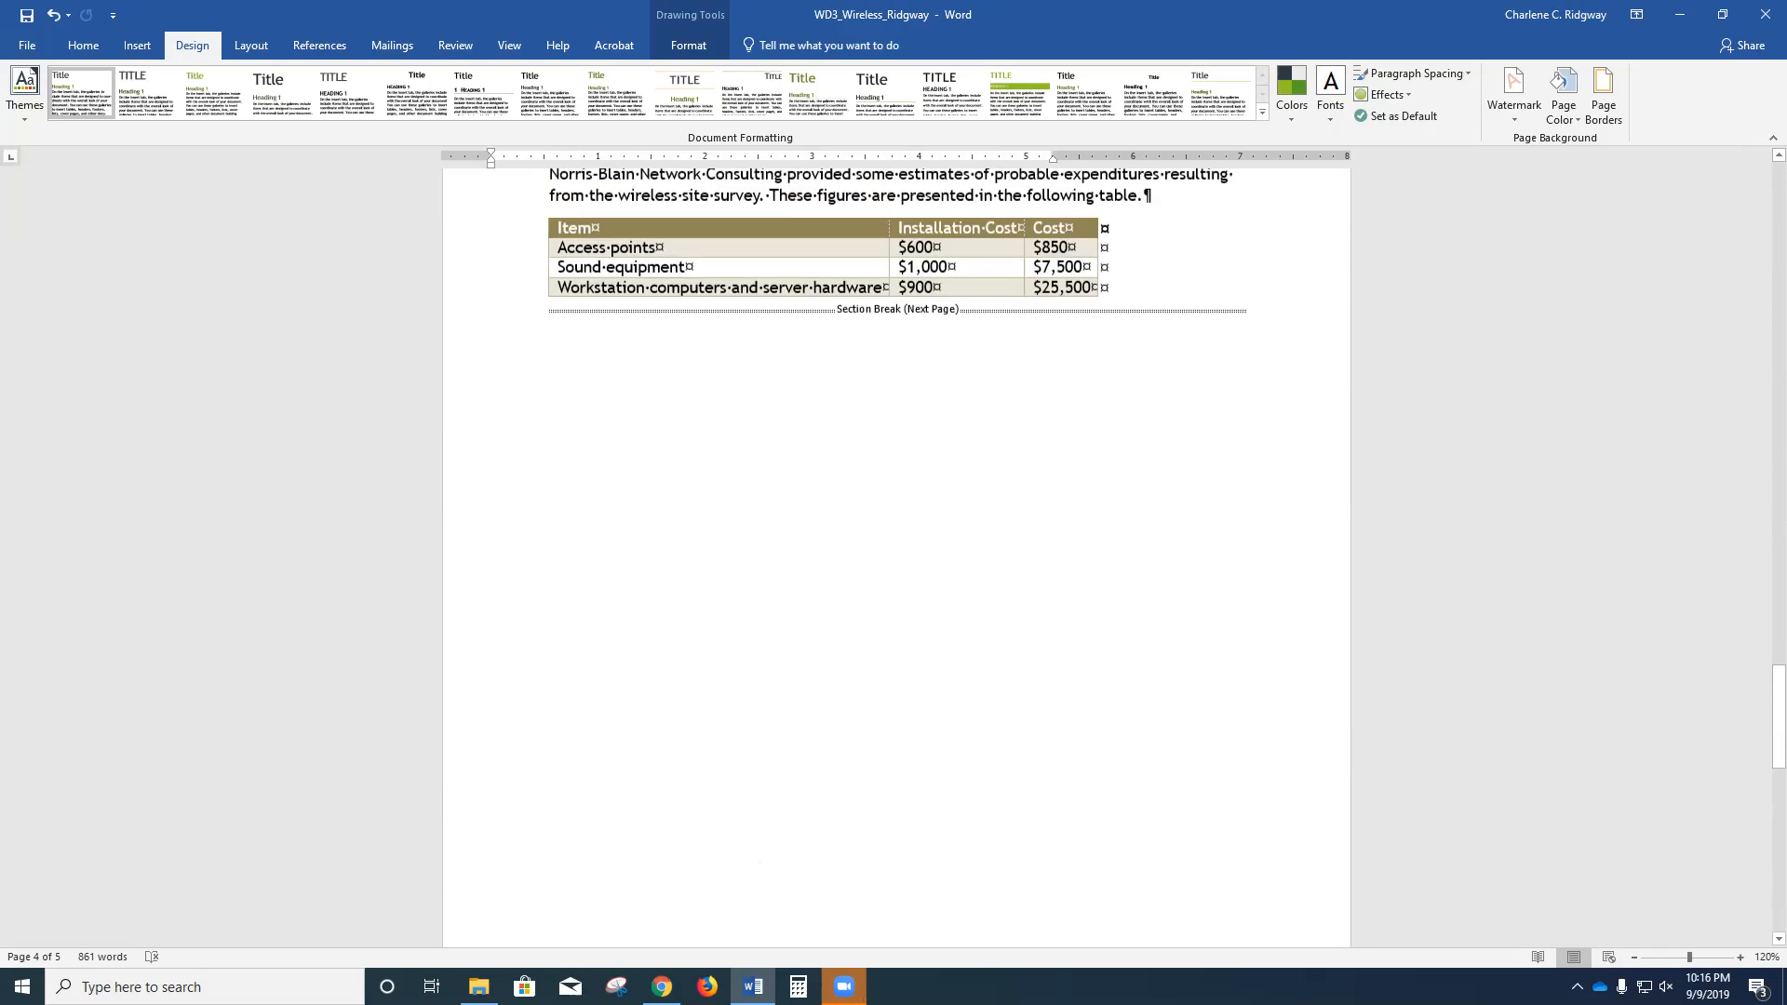
pyautogui.scroll(3, 896, 558)
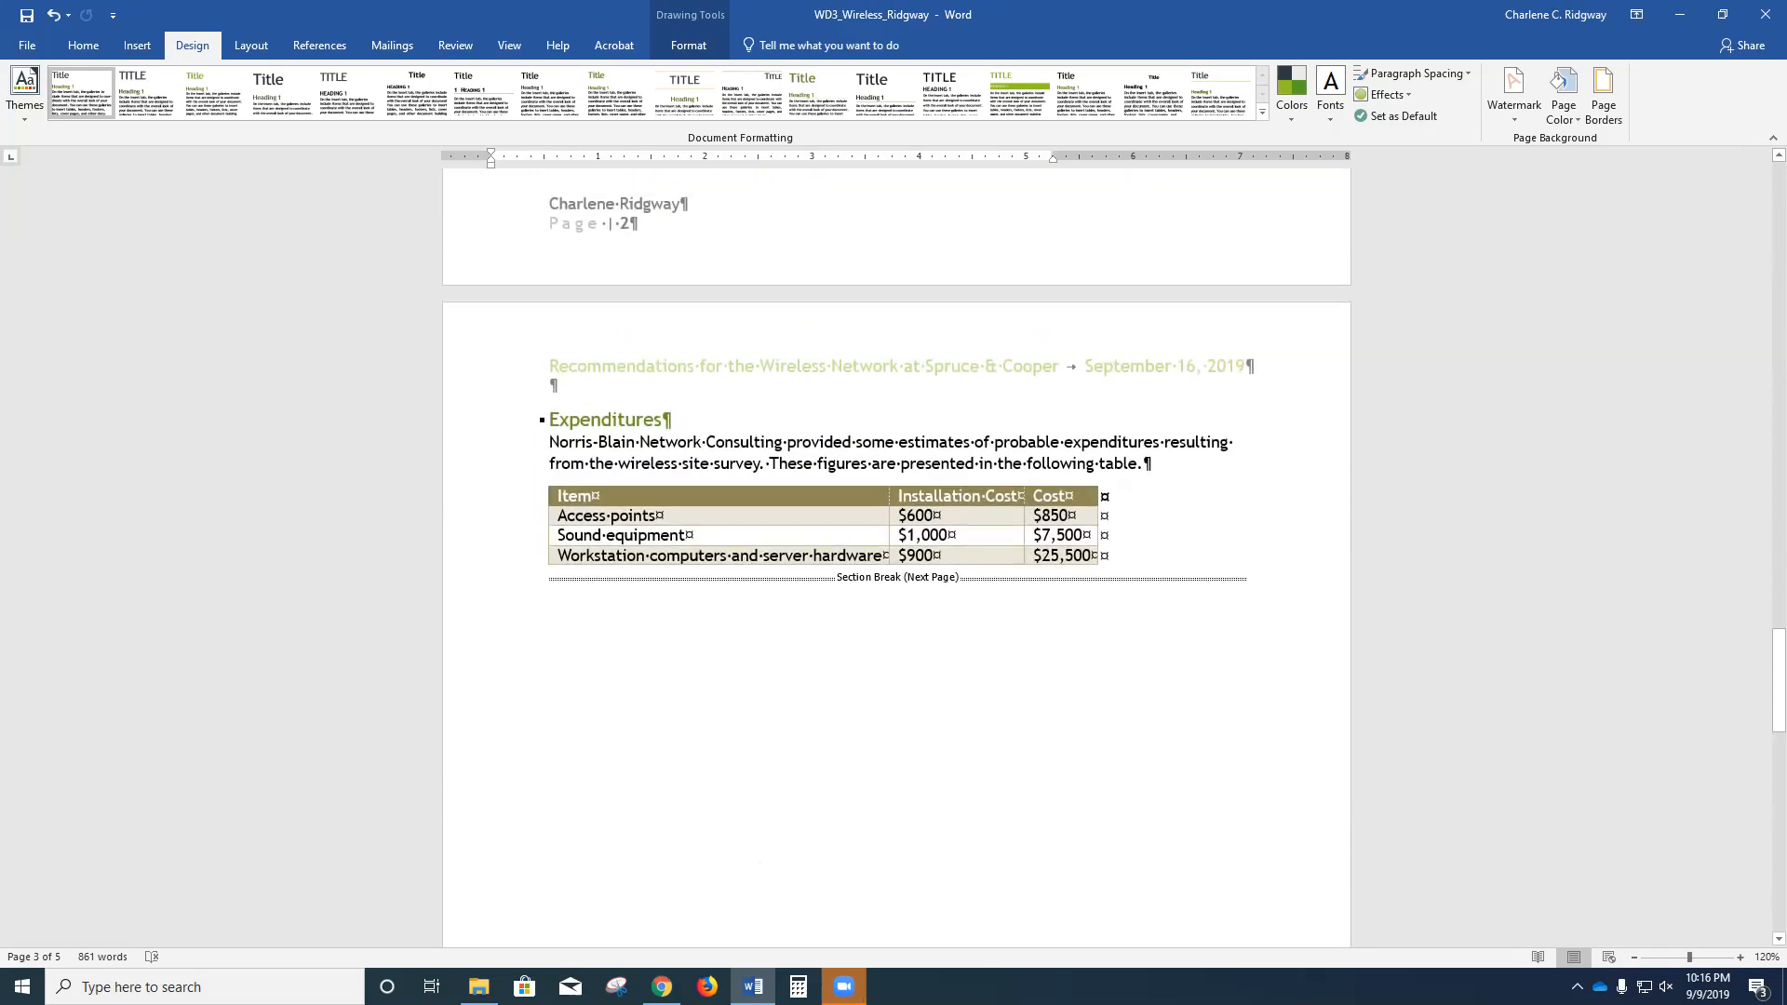
pyautogui.scroll(-12, 897, 559)
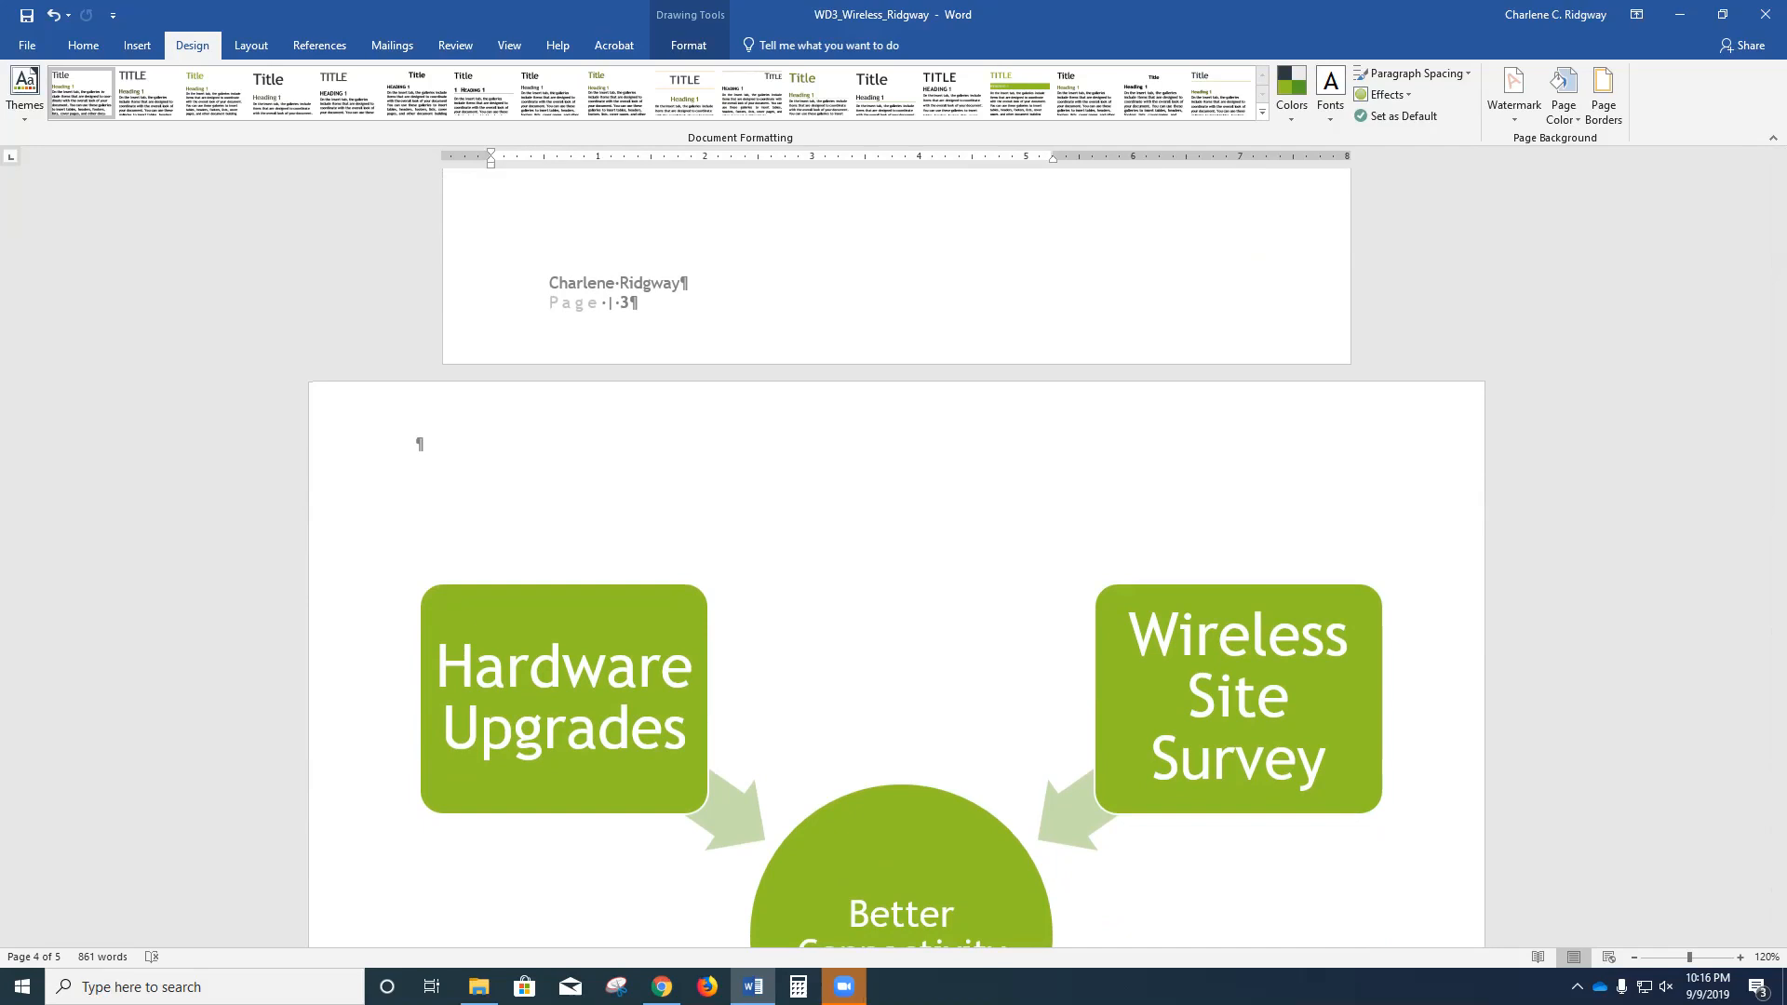
pyautogui.scroll(20, 896, 558)
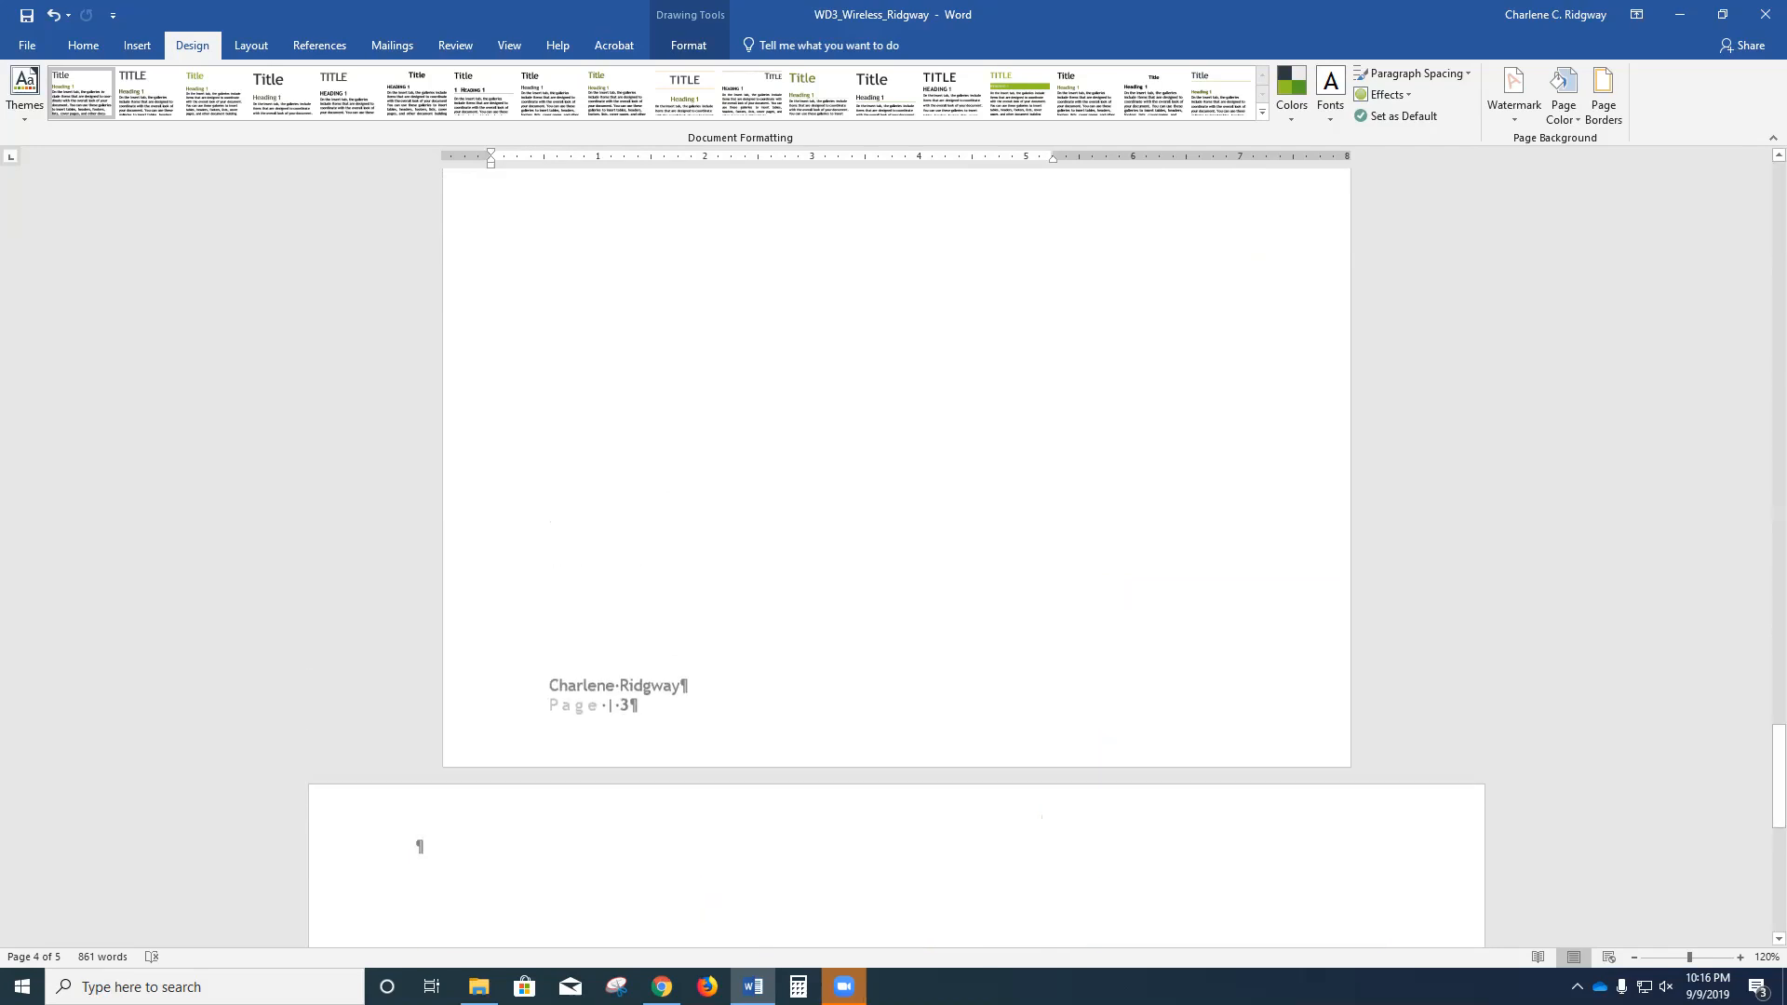
pyautogui.scroll(6, 896, 559)
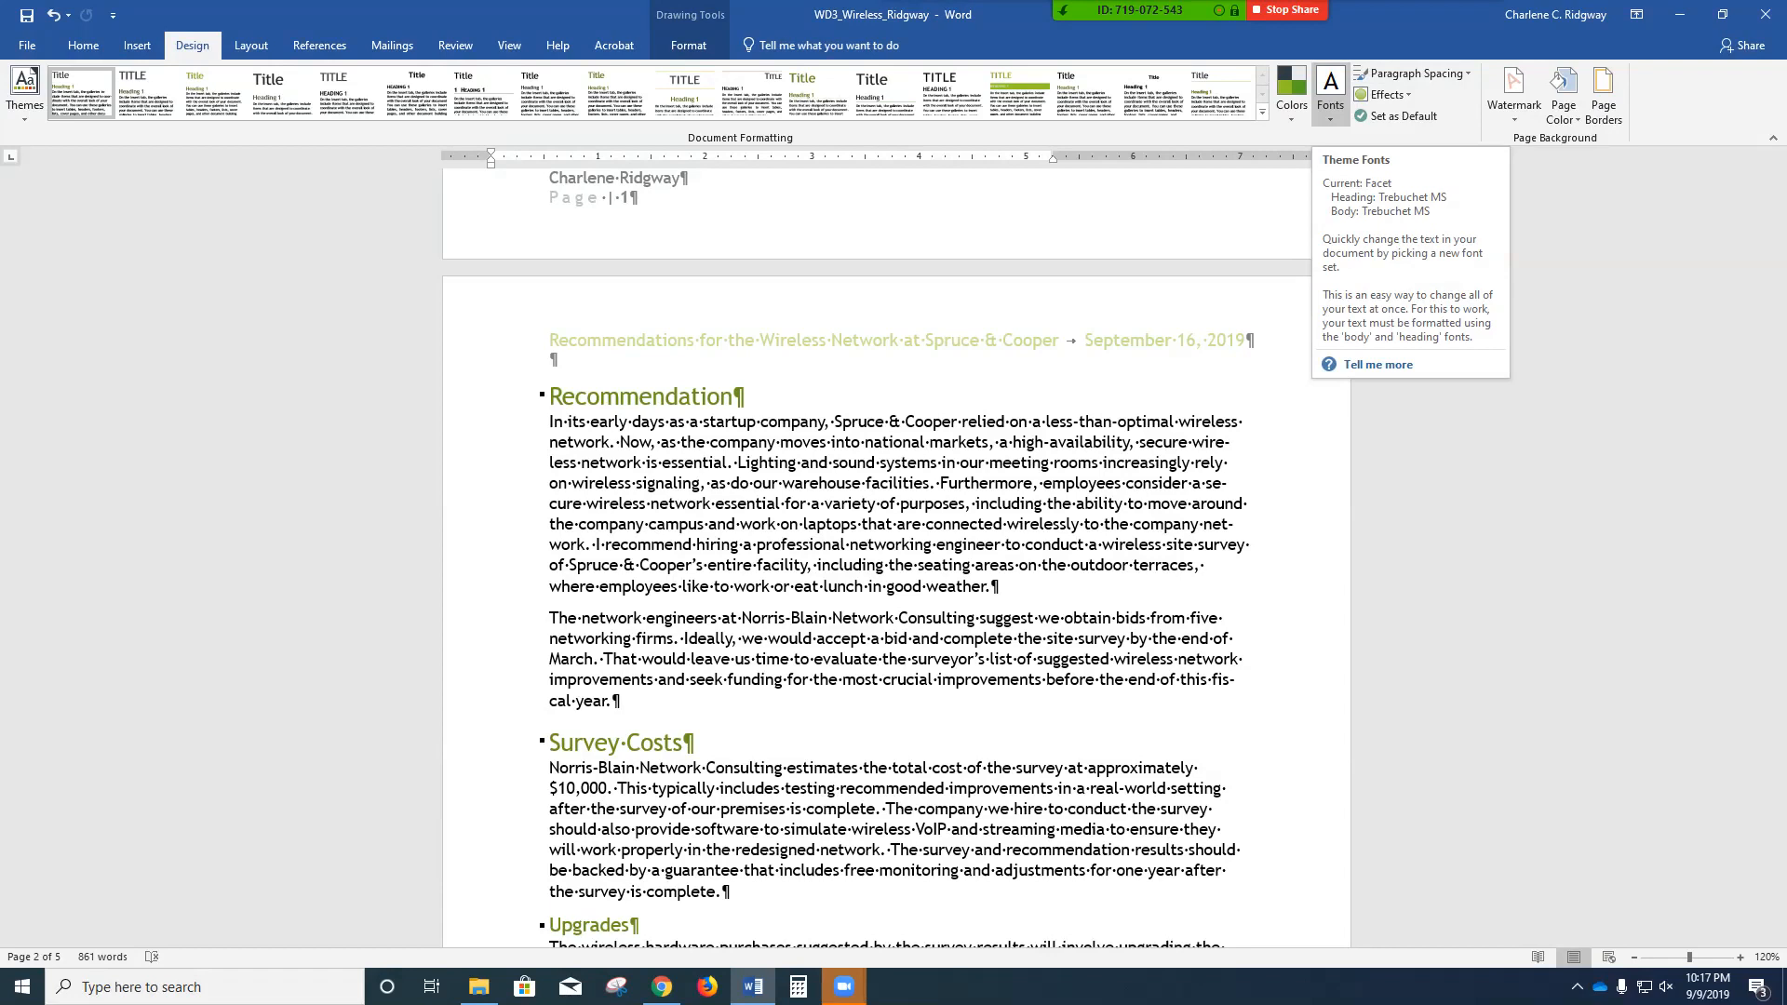
# - Save the report and open its print preview
pyautogui.click(27, 15)
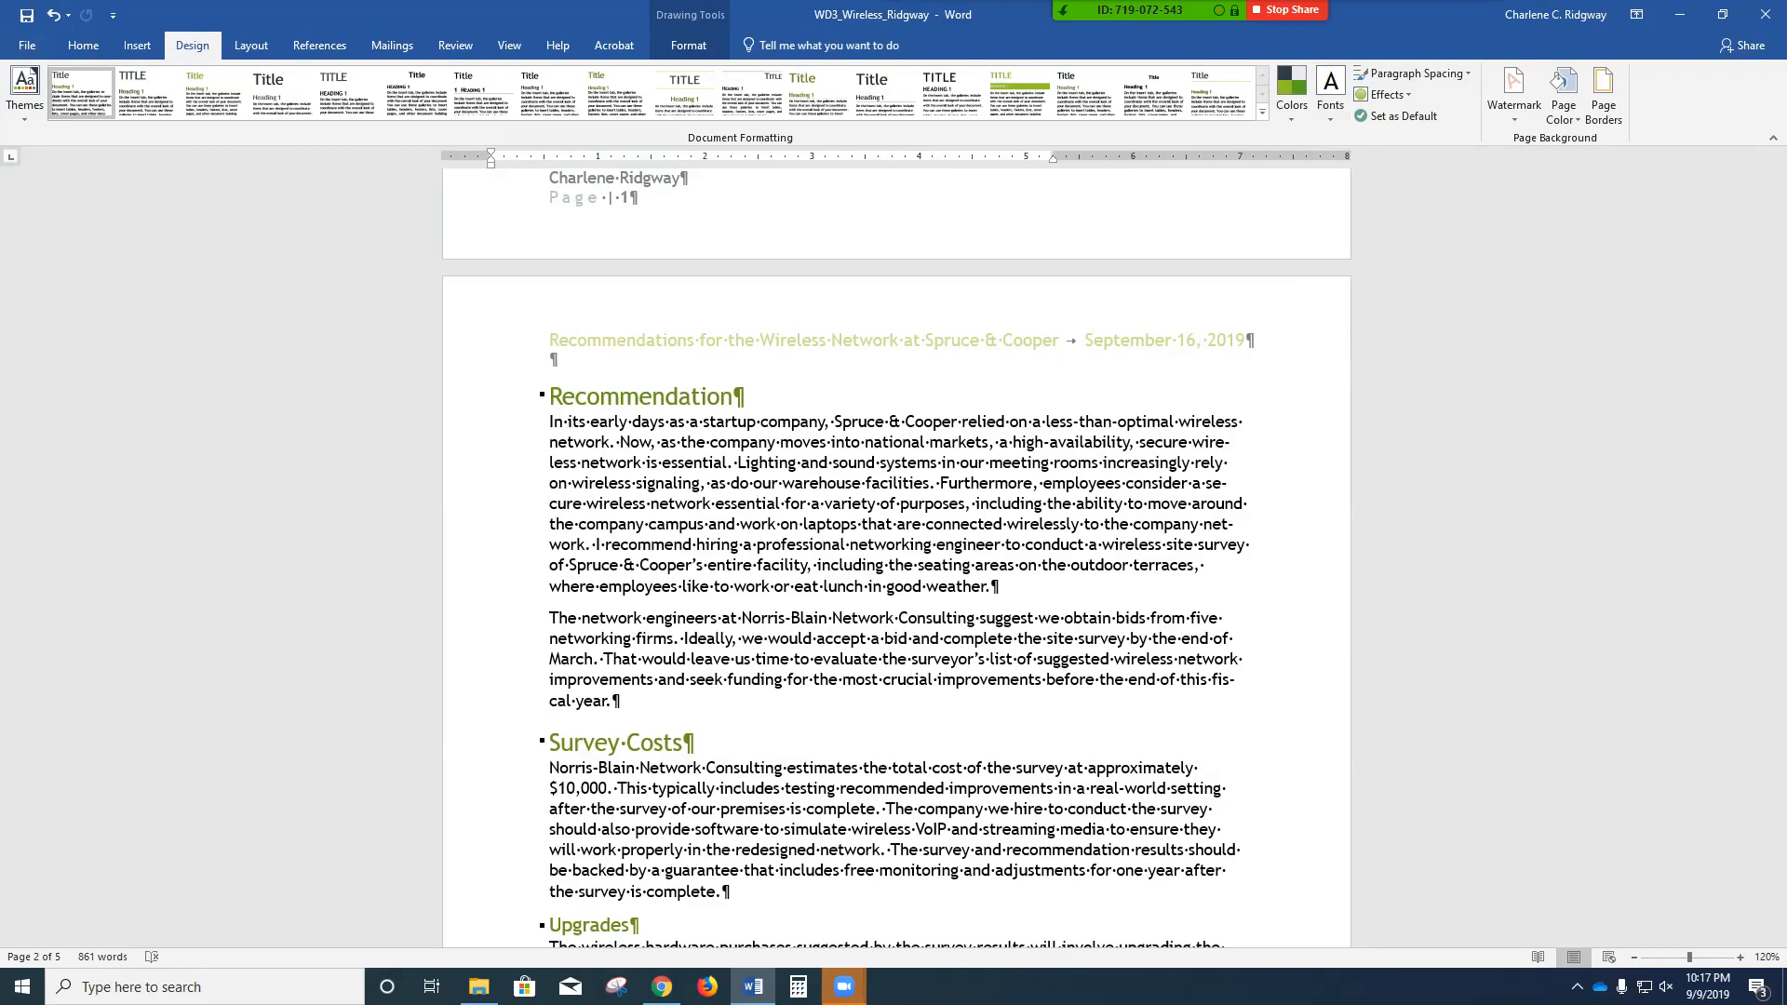
pyautogui.click(27, 44)
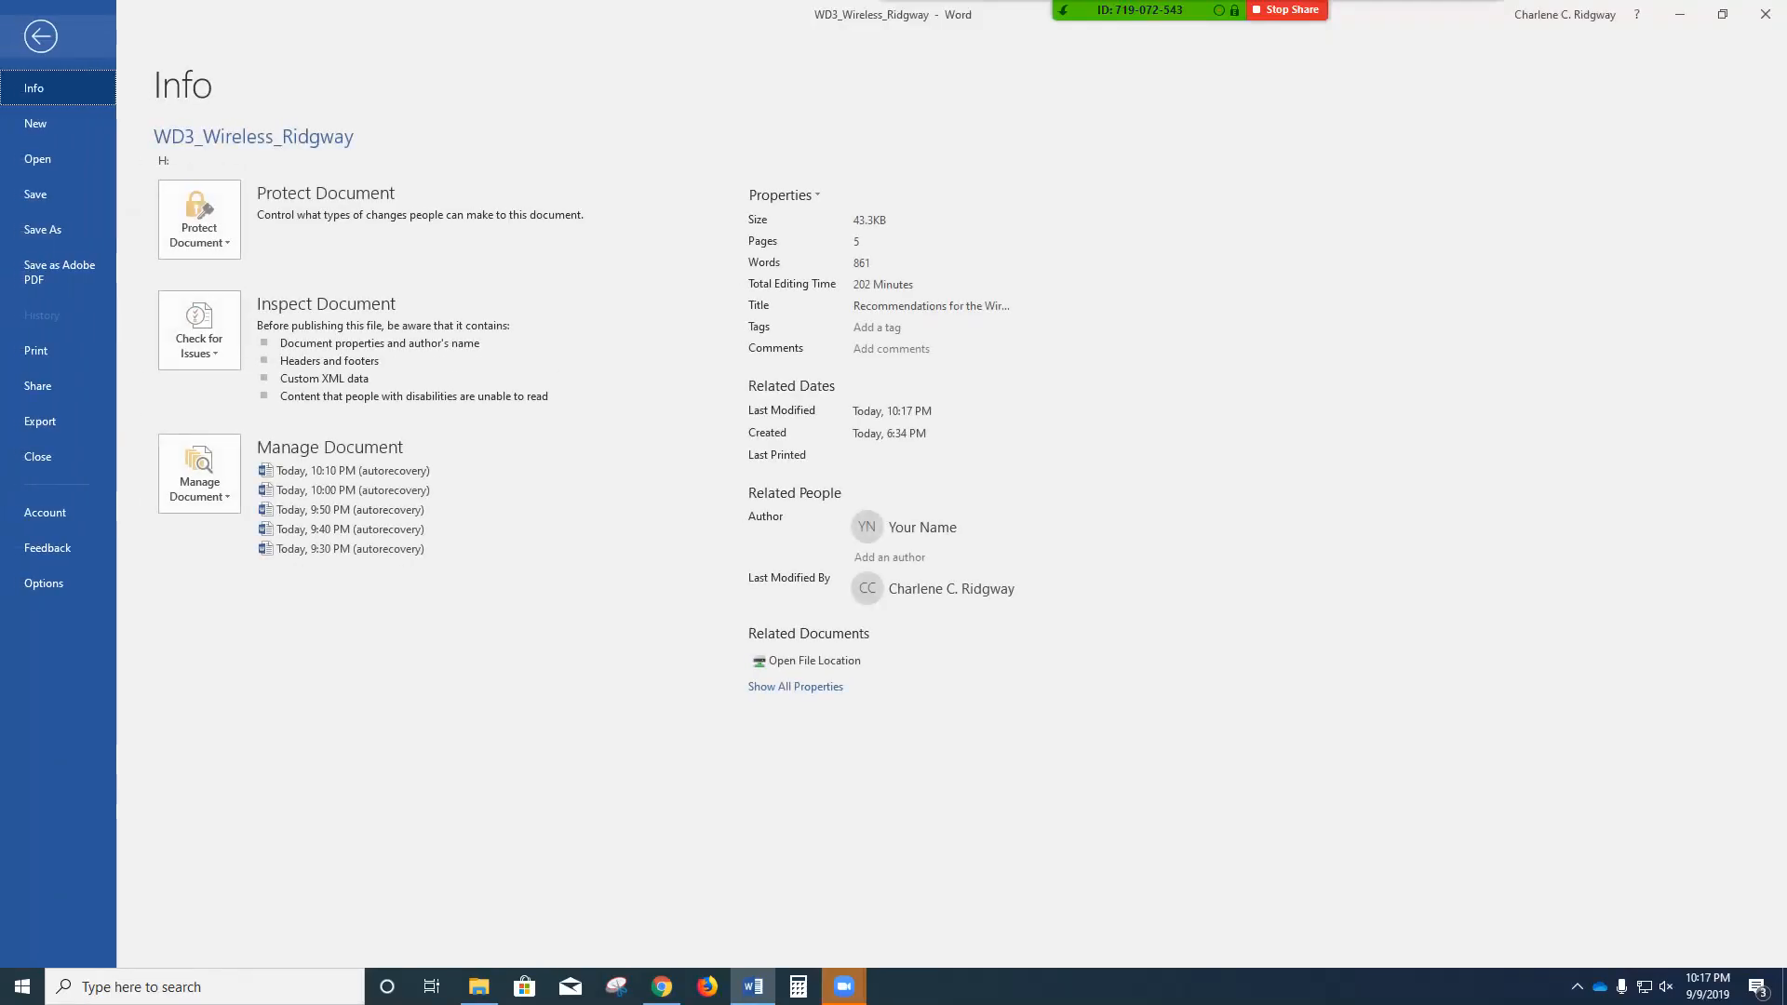
pyautogui.press('Down')
pyautogui.press('Down')
pyautogui.press('Down')
pyautogui.press('Down')
pyautogui.press('Down')
pyautogui.press('Down')
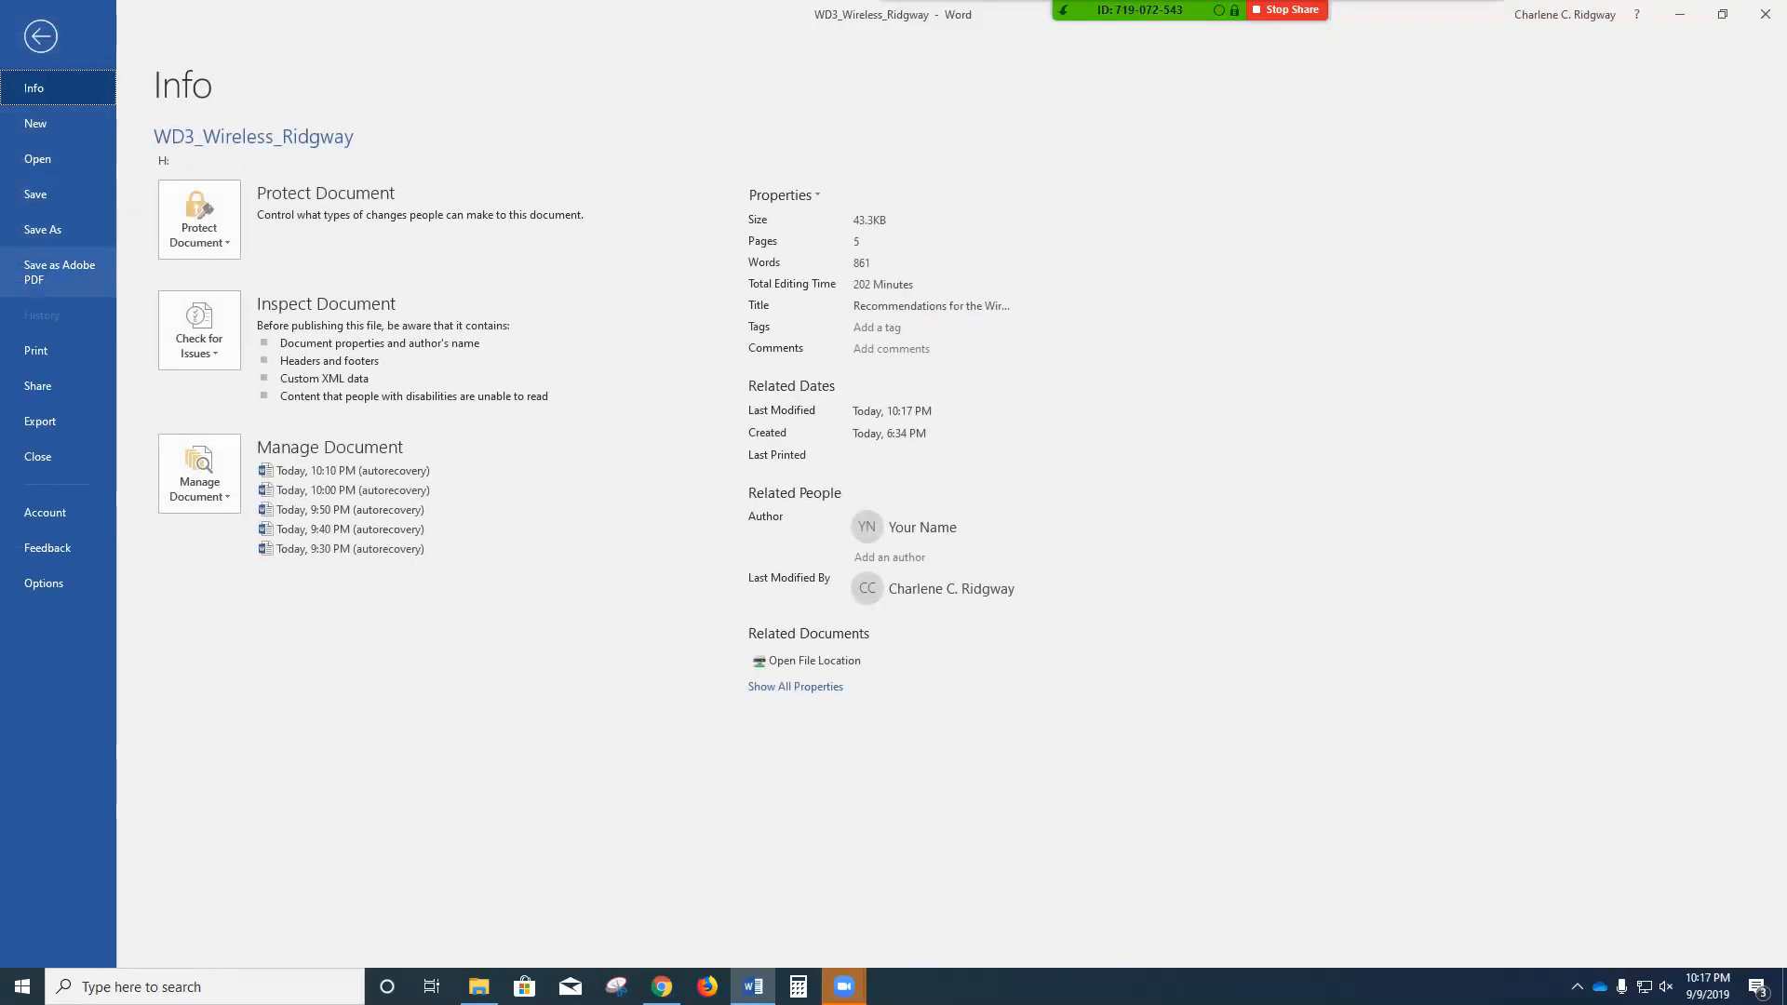
pyautogui.press('Return')
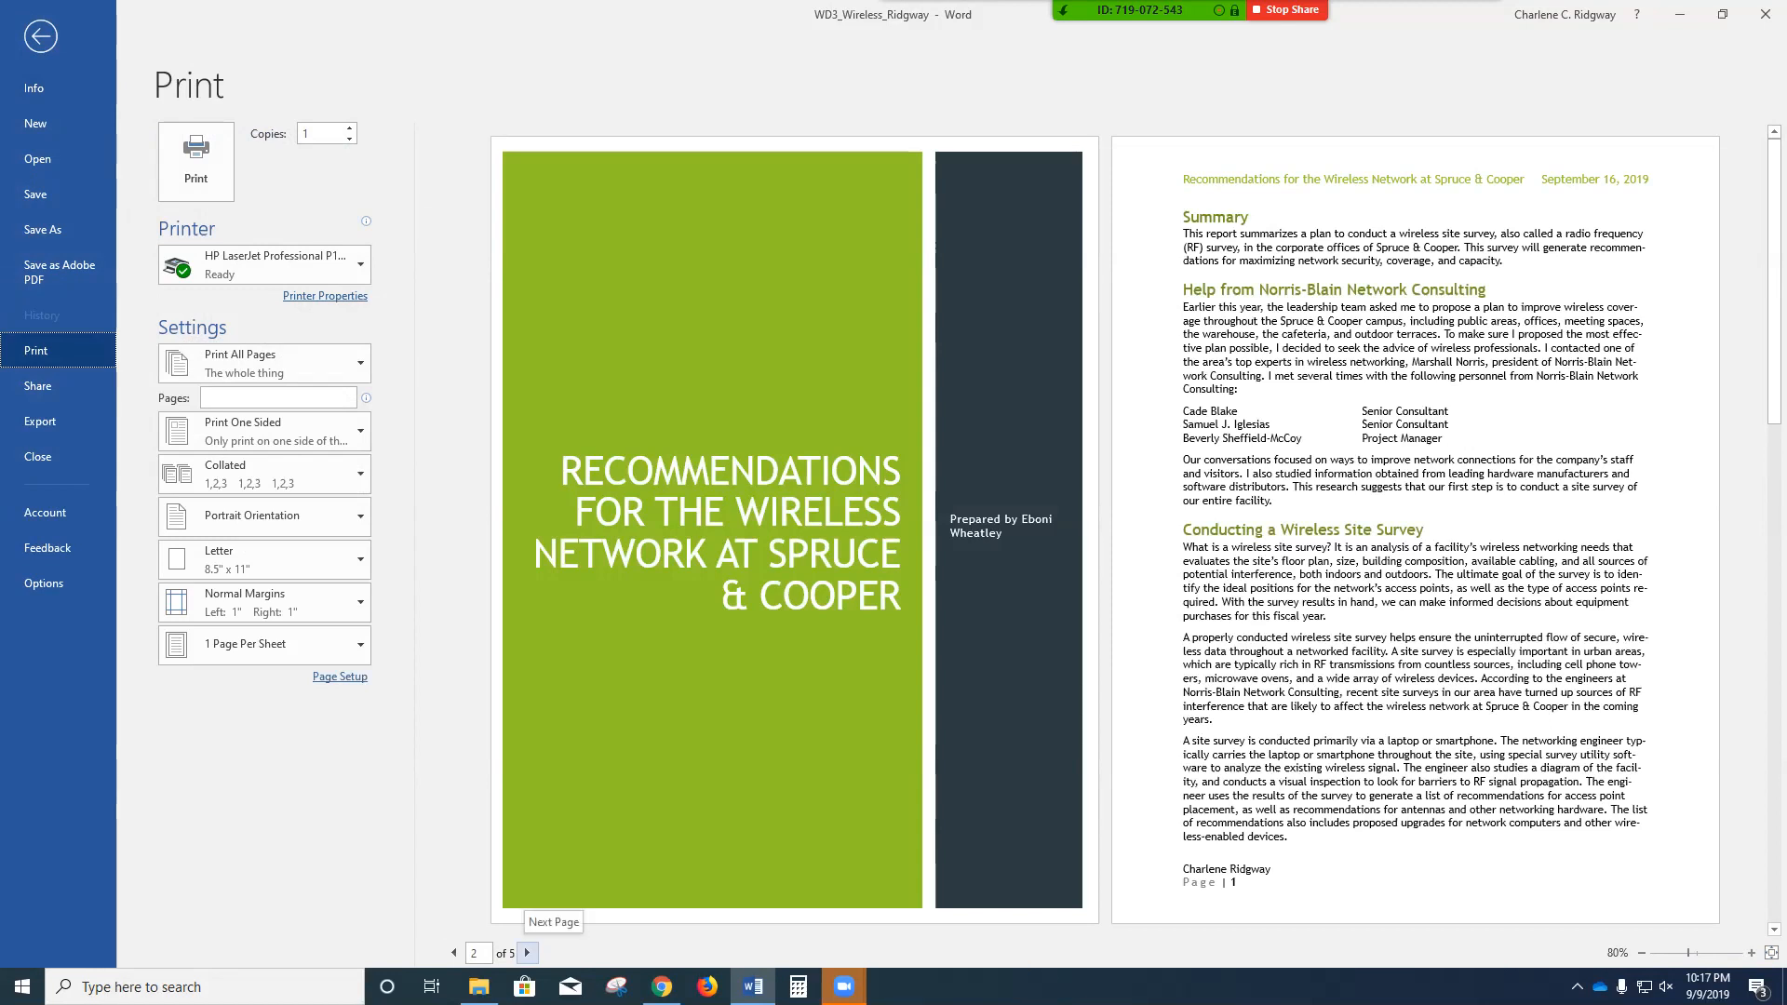
# - Page through the report's print preview and examine page 2 at 120% zoom
pyautogui.click(527, 953)
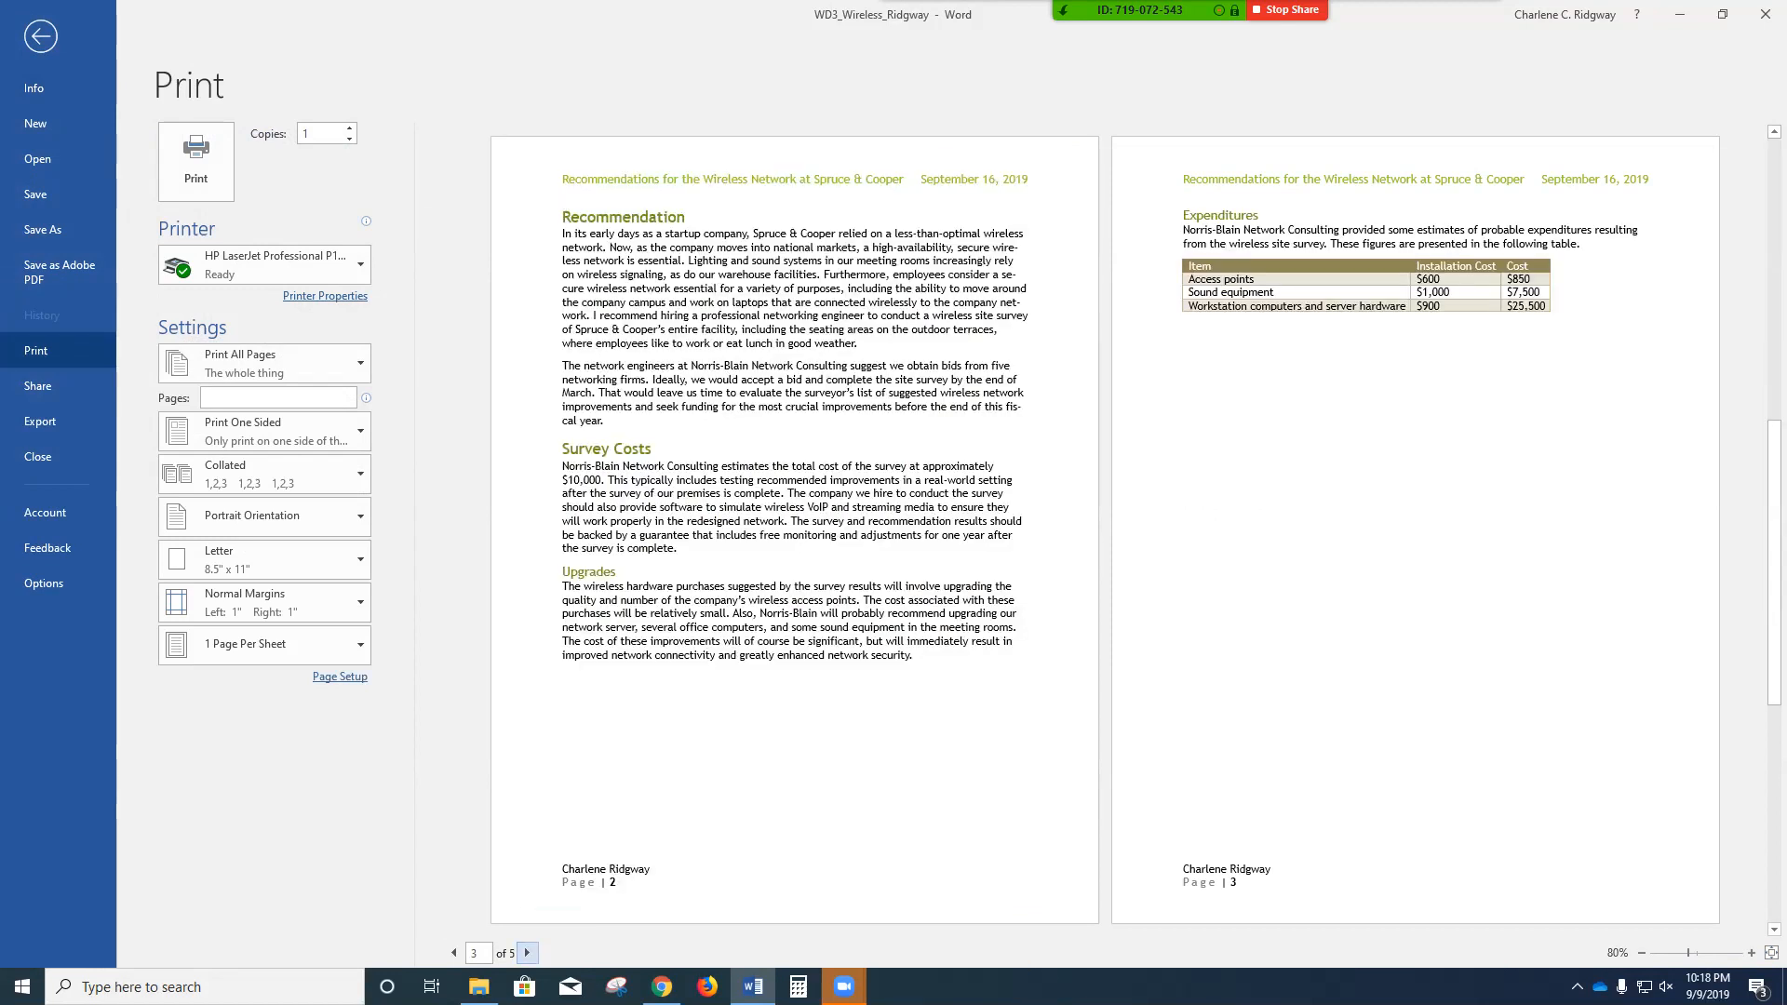
pyautogui.click(527, 953)
pyautogui.click(453, 953)
pyautogui.click(453, 953)
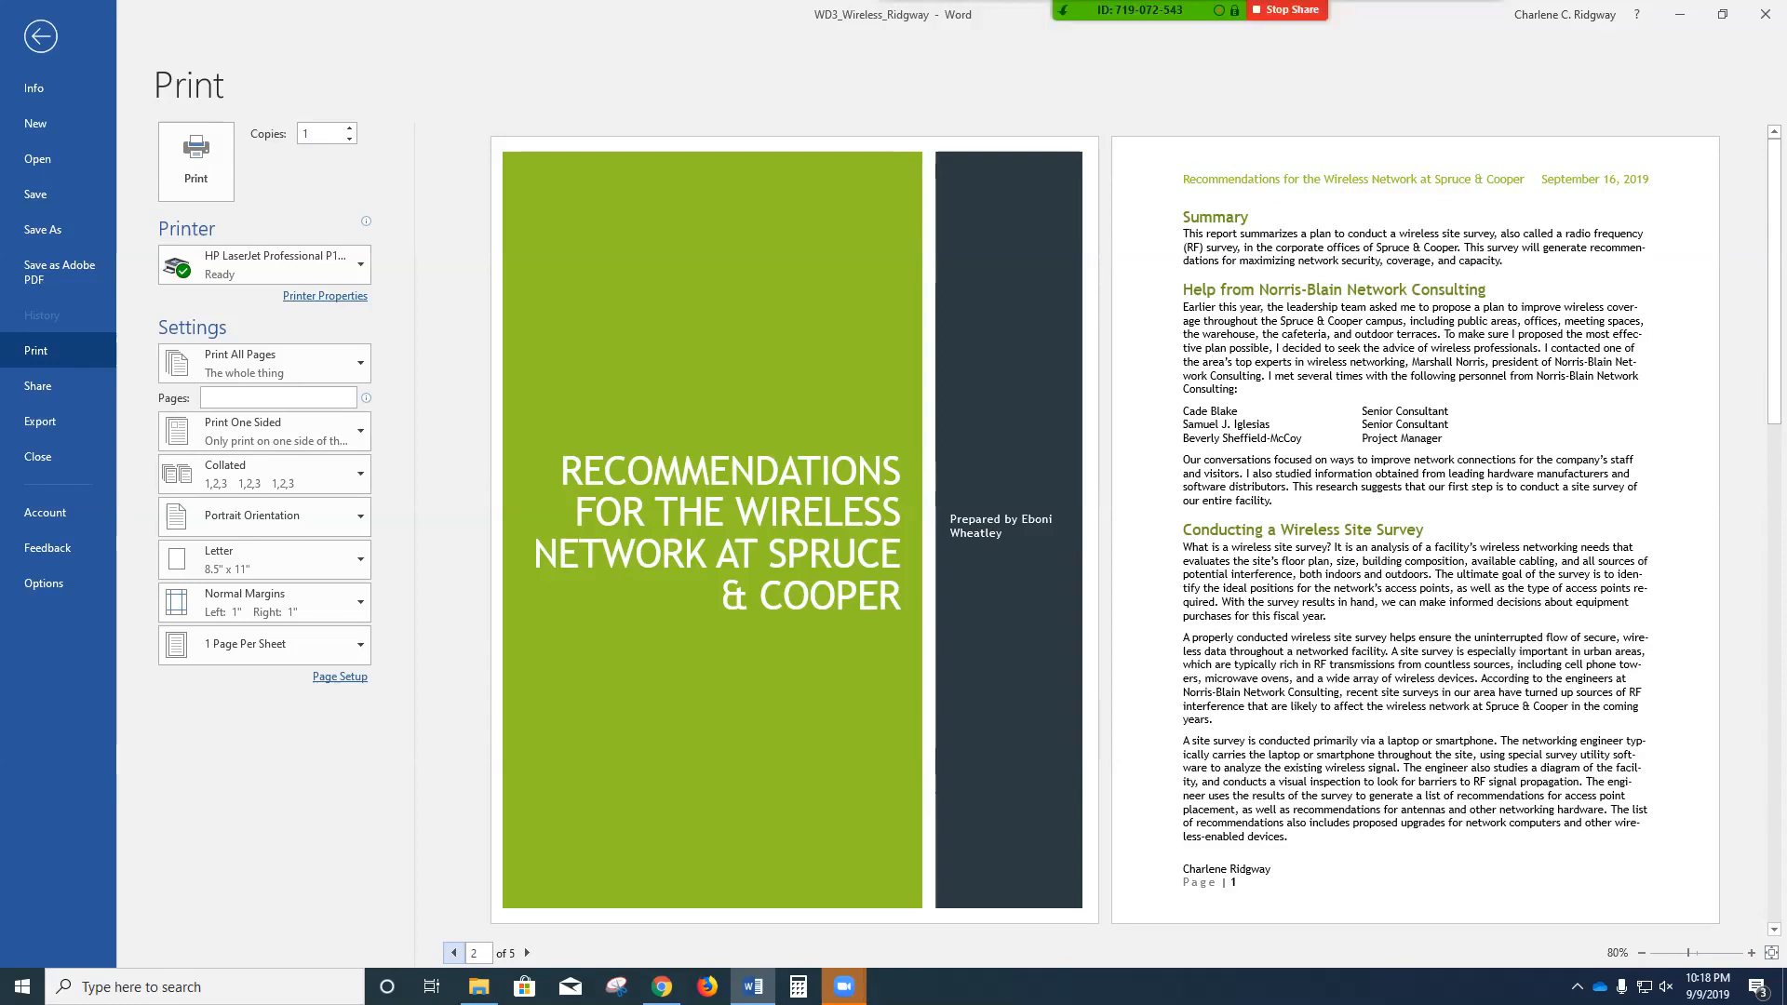
pyautogui.click(1750, 953)
pyautogui.click(1751, 953)
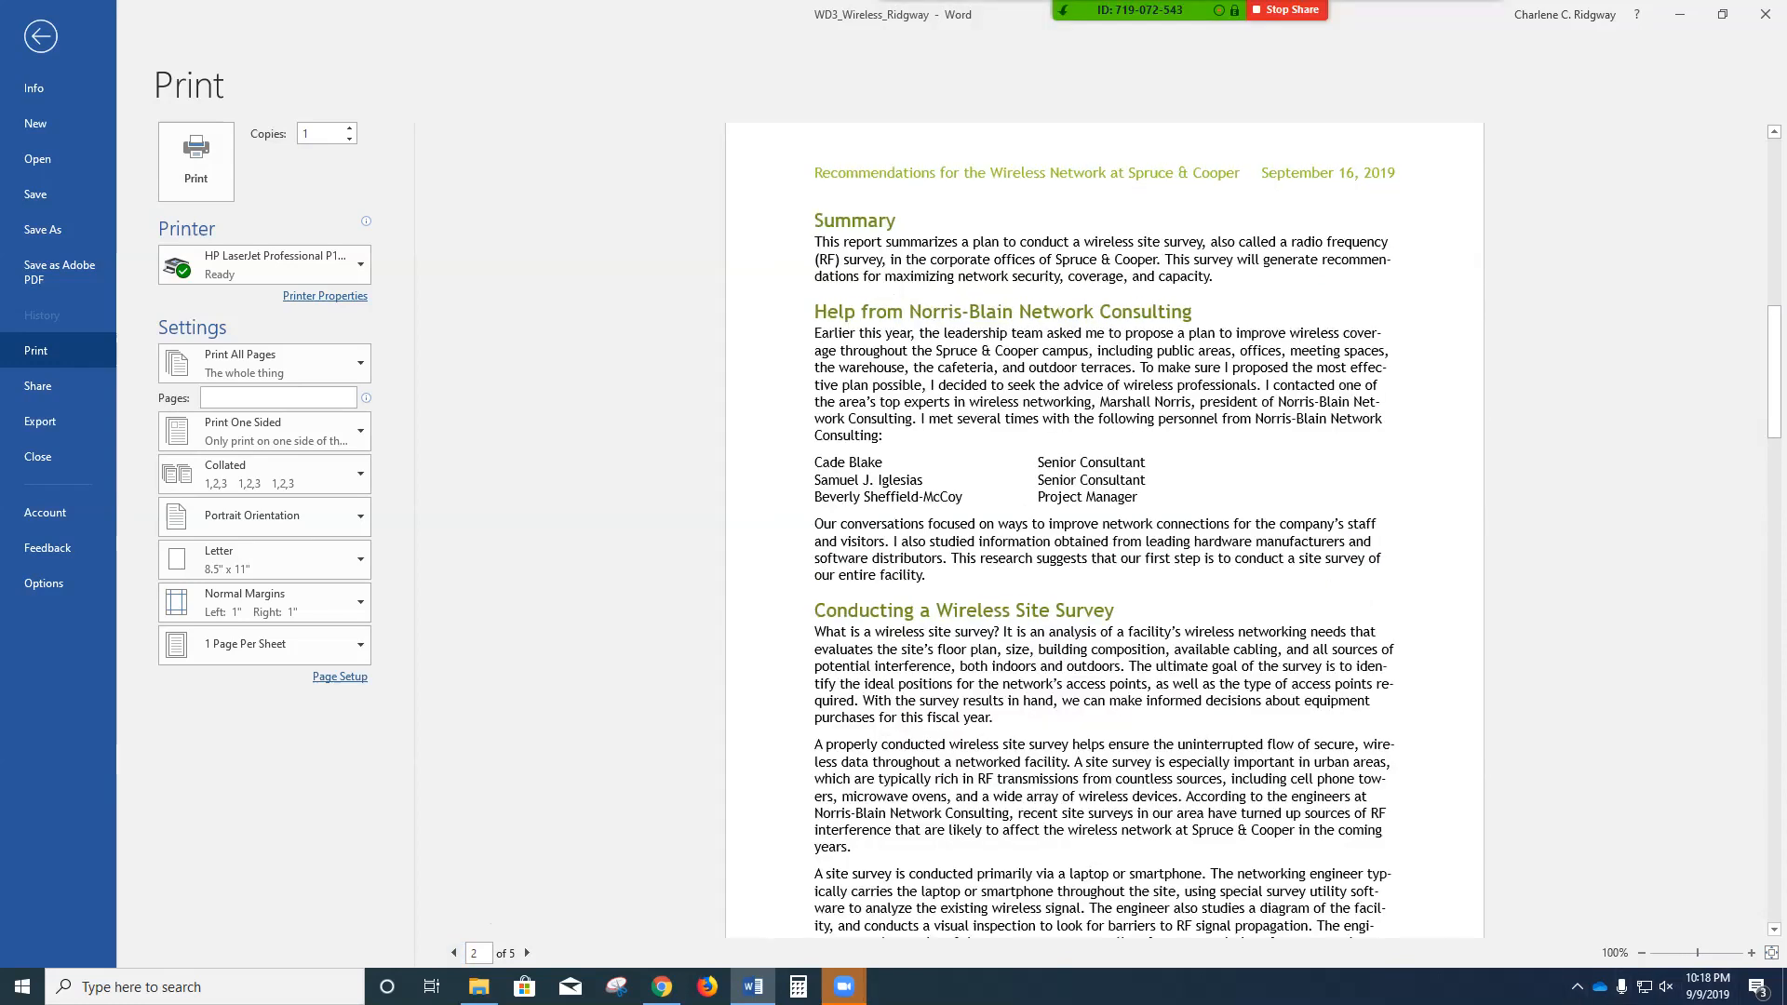
pyautogui.click(1751, 953)
pyautogui.click(1751, 953)
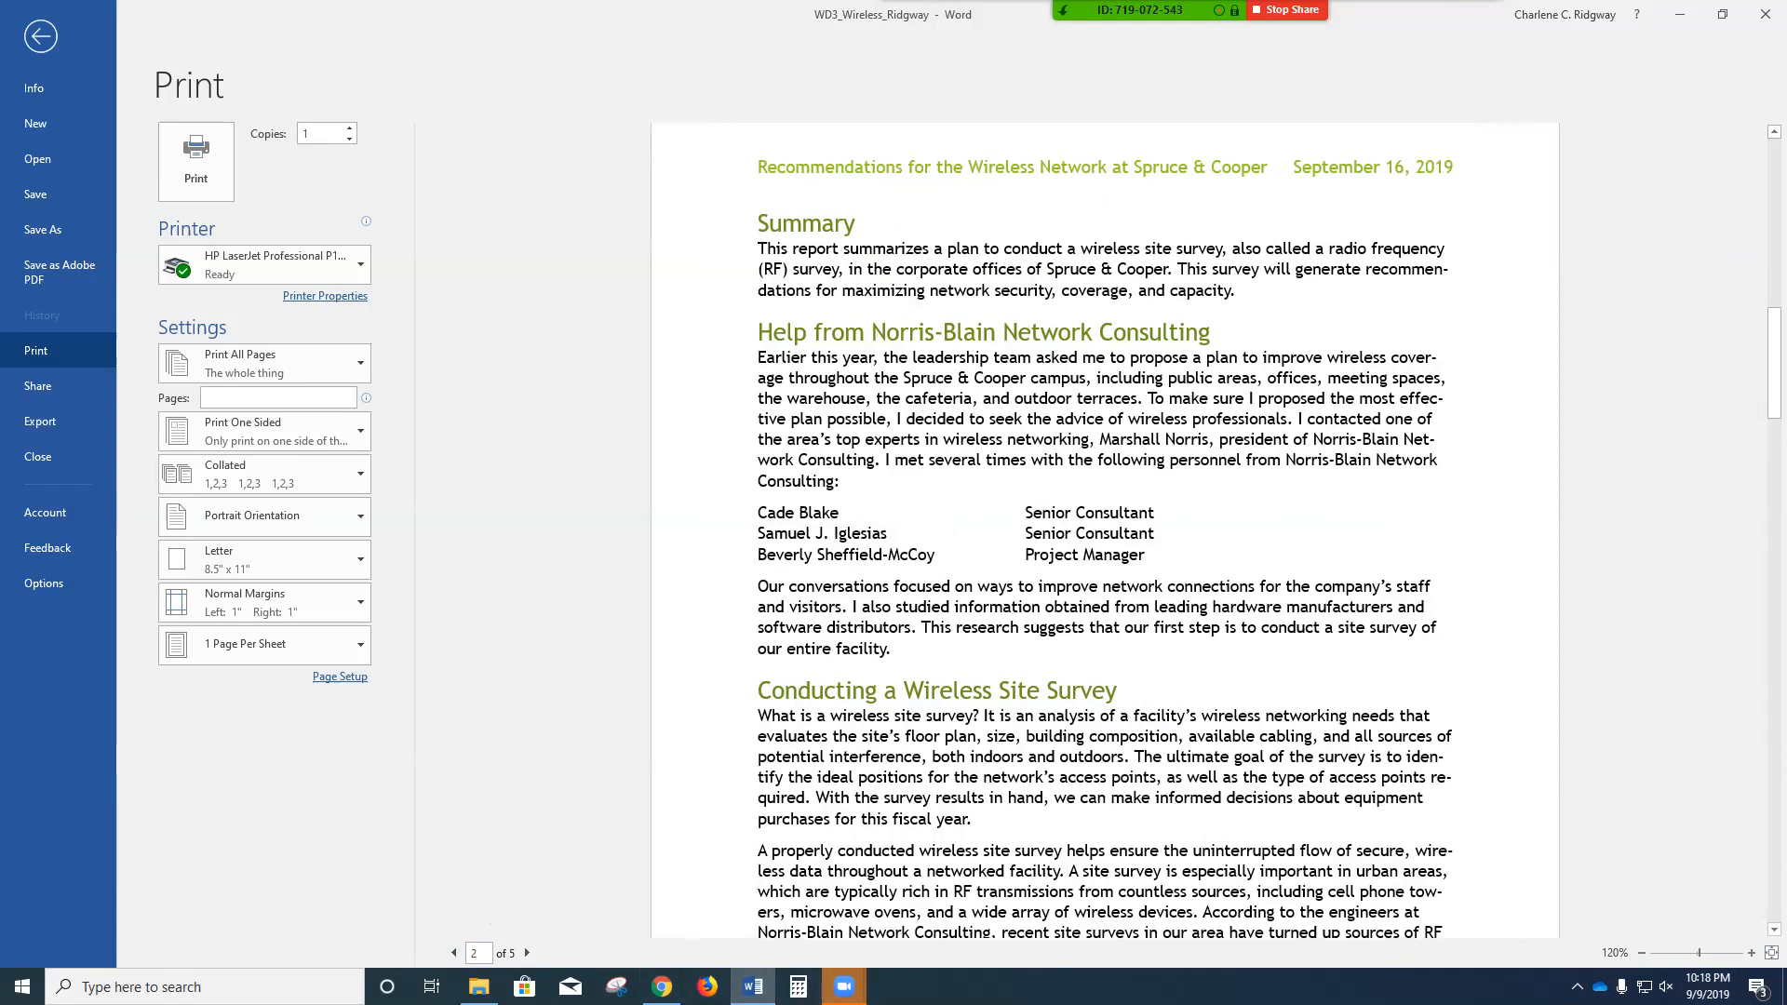
# - Check the report's print preview from page 3, reduce it to 50% to compare several pages side by side, and return to the document
pyautogui.click(454, 953)
pyautogui.click(527, 953)
pyautogui.click(527, 953)
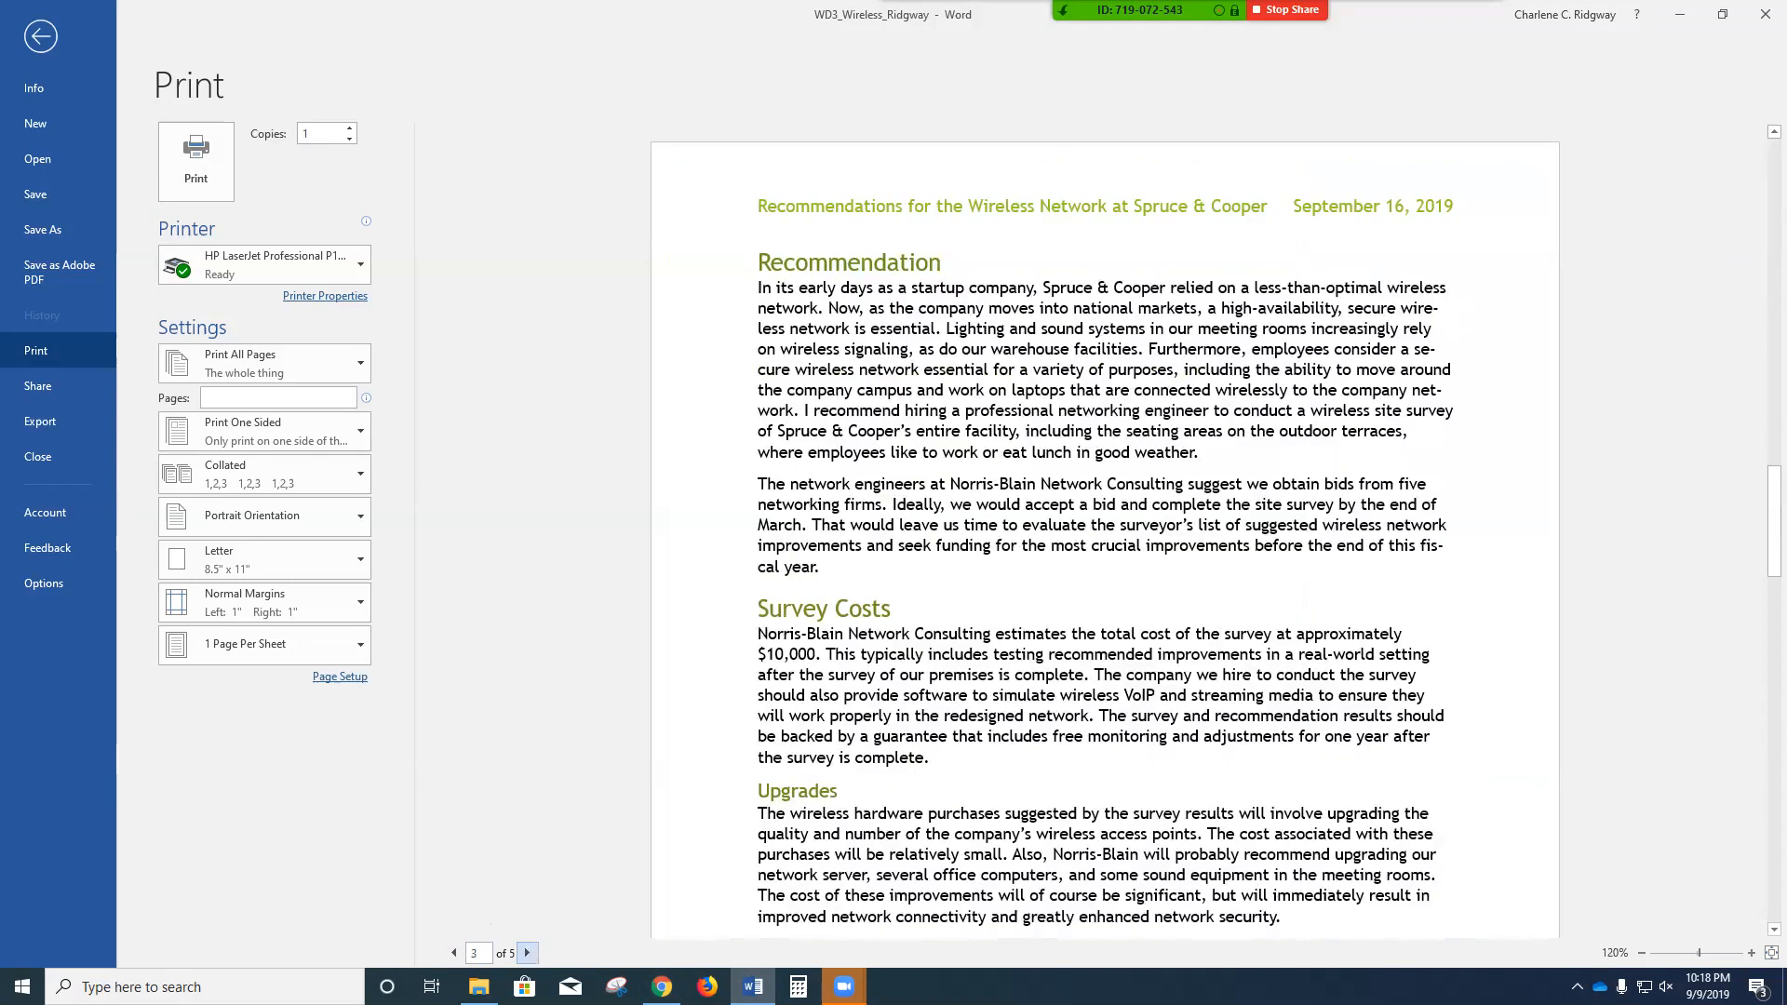
pyautogui.scroll(-4, 1105, 540)
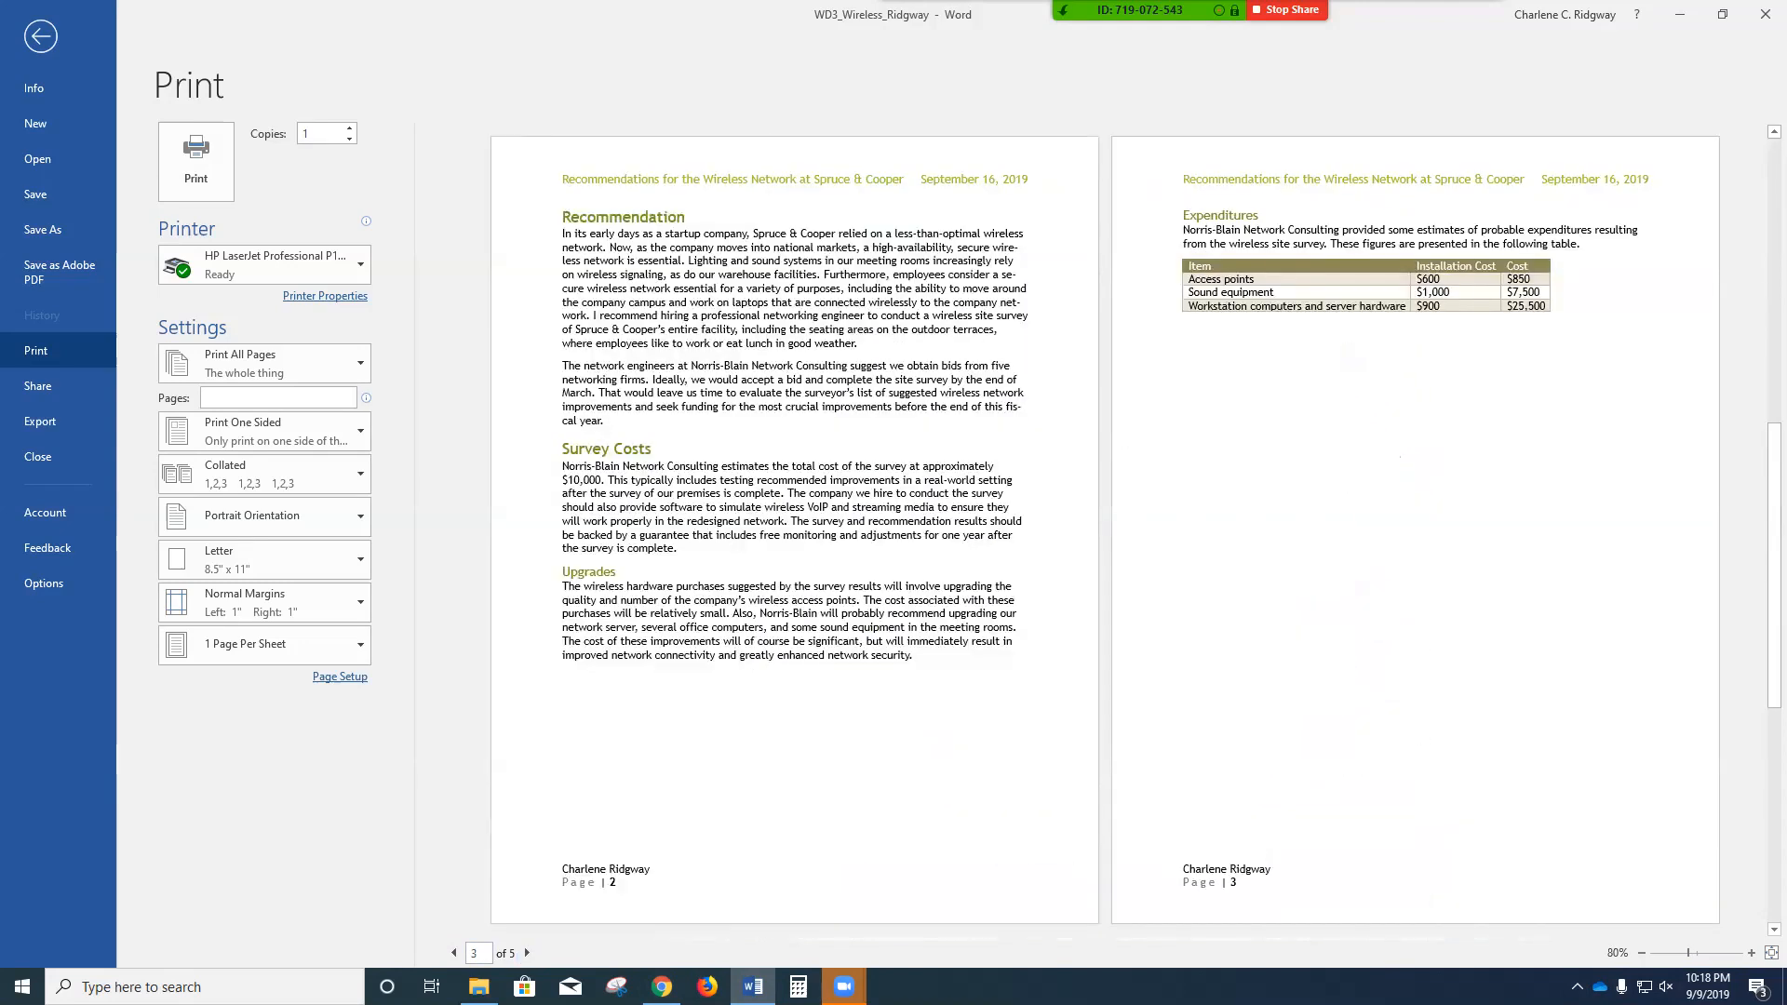
pyautogui.scroll(-3, 1105, 540)
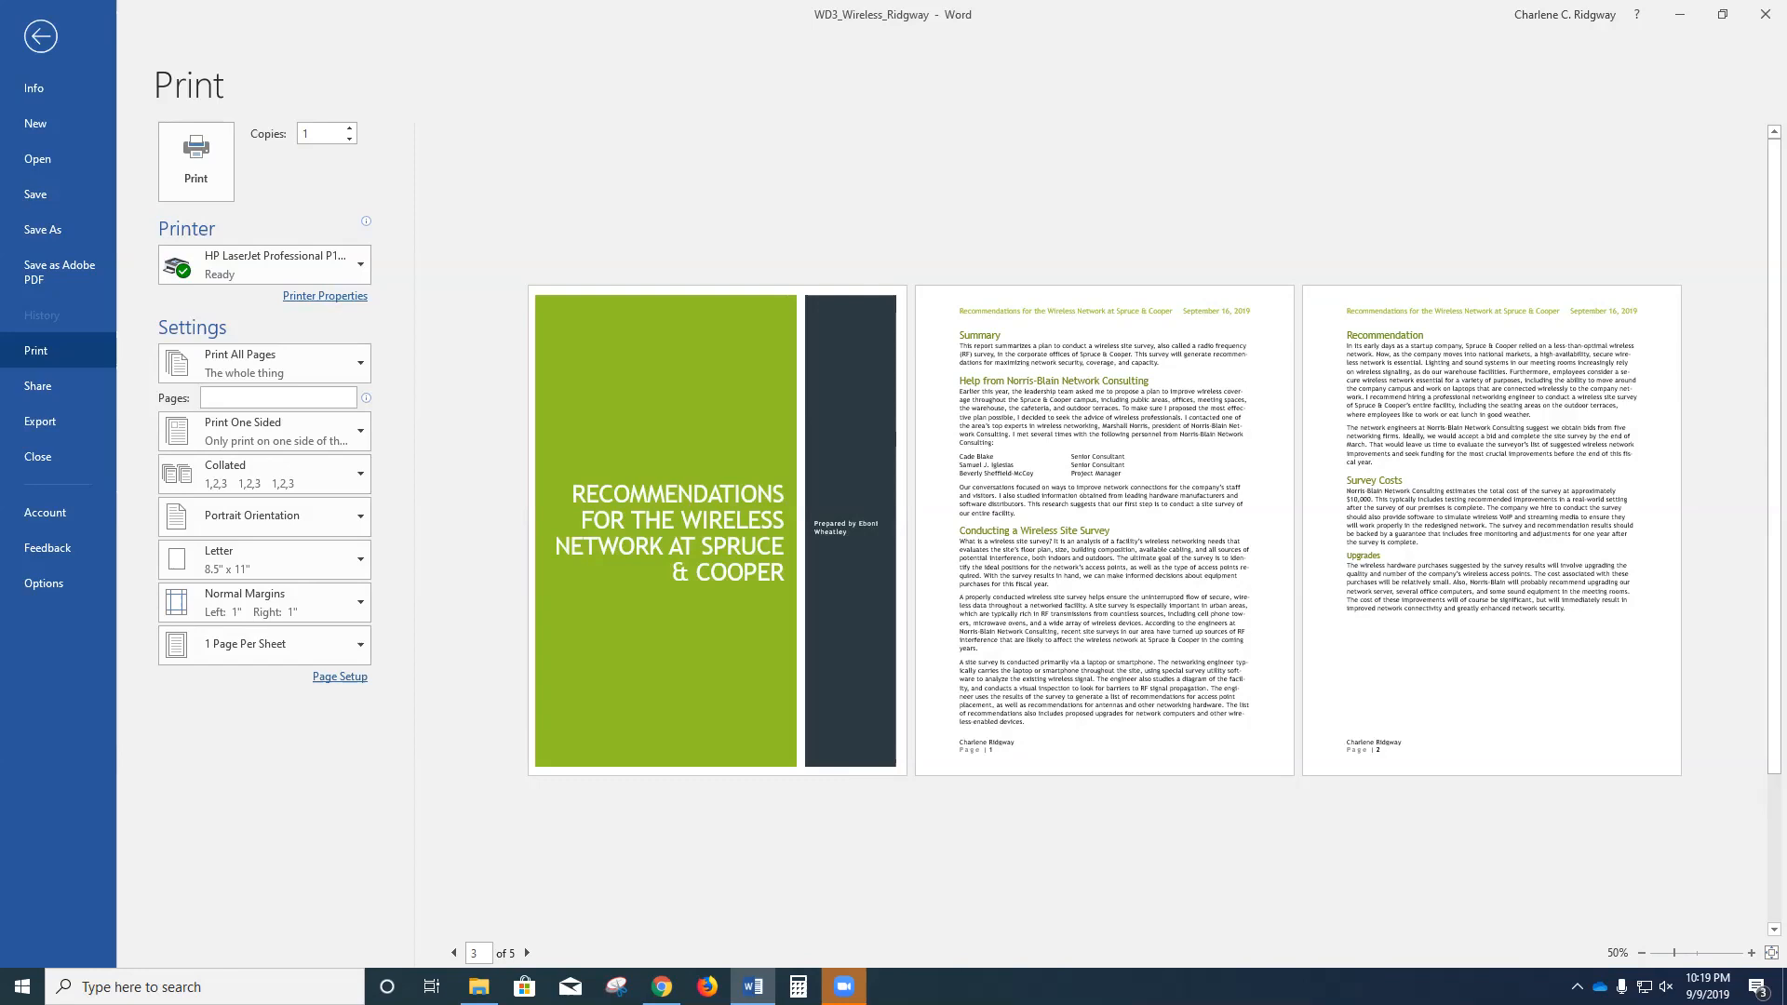
pyautogui.click(41, 36)
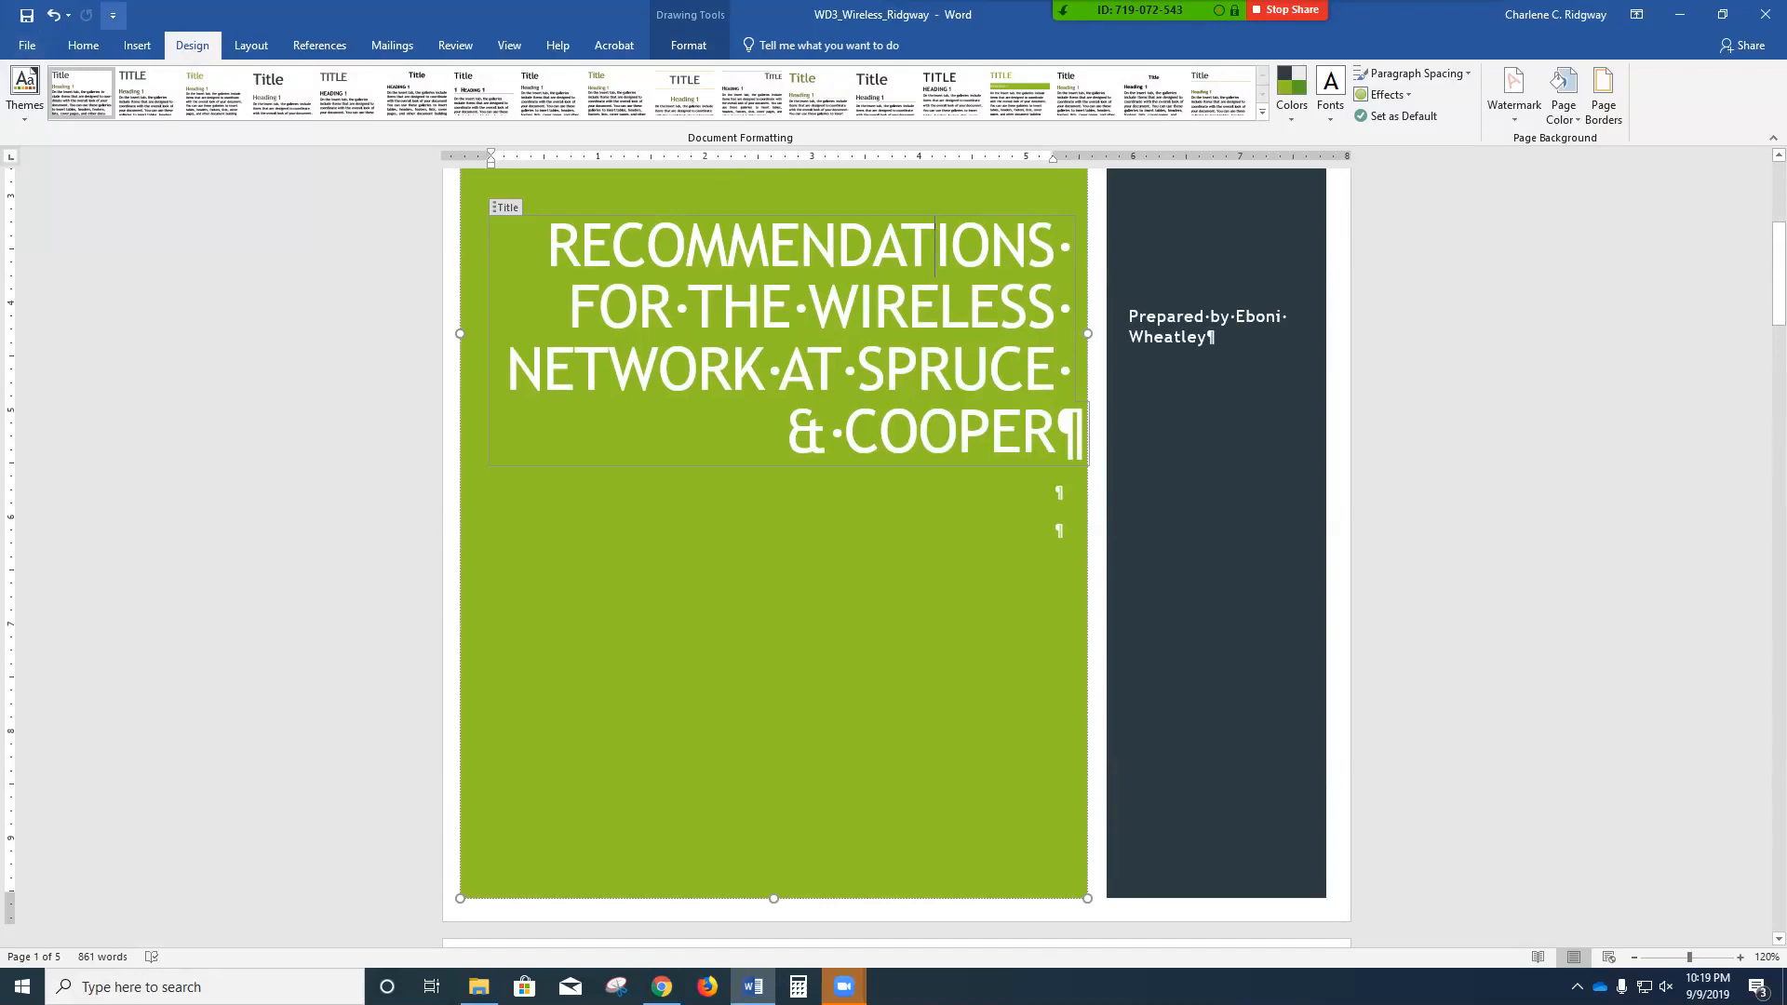
# - View the report in Read Mode through to its last screen and back to the first, and return to editing the document
pyautogui.click(509, 44)
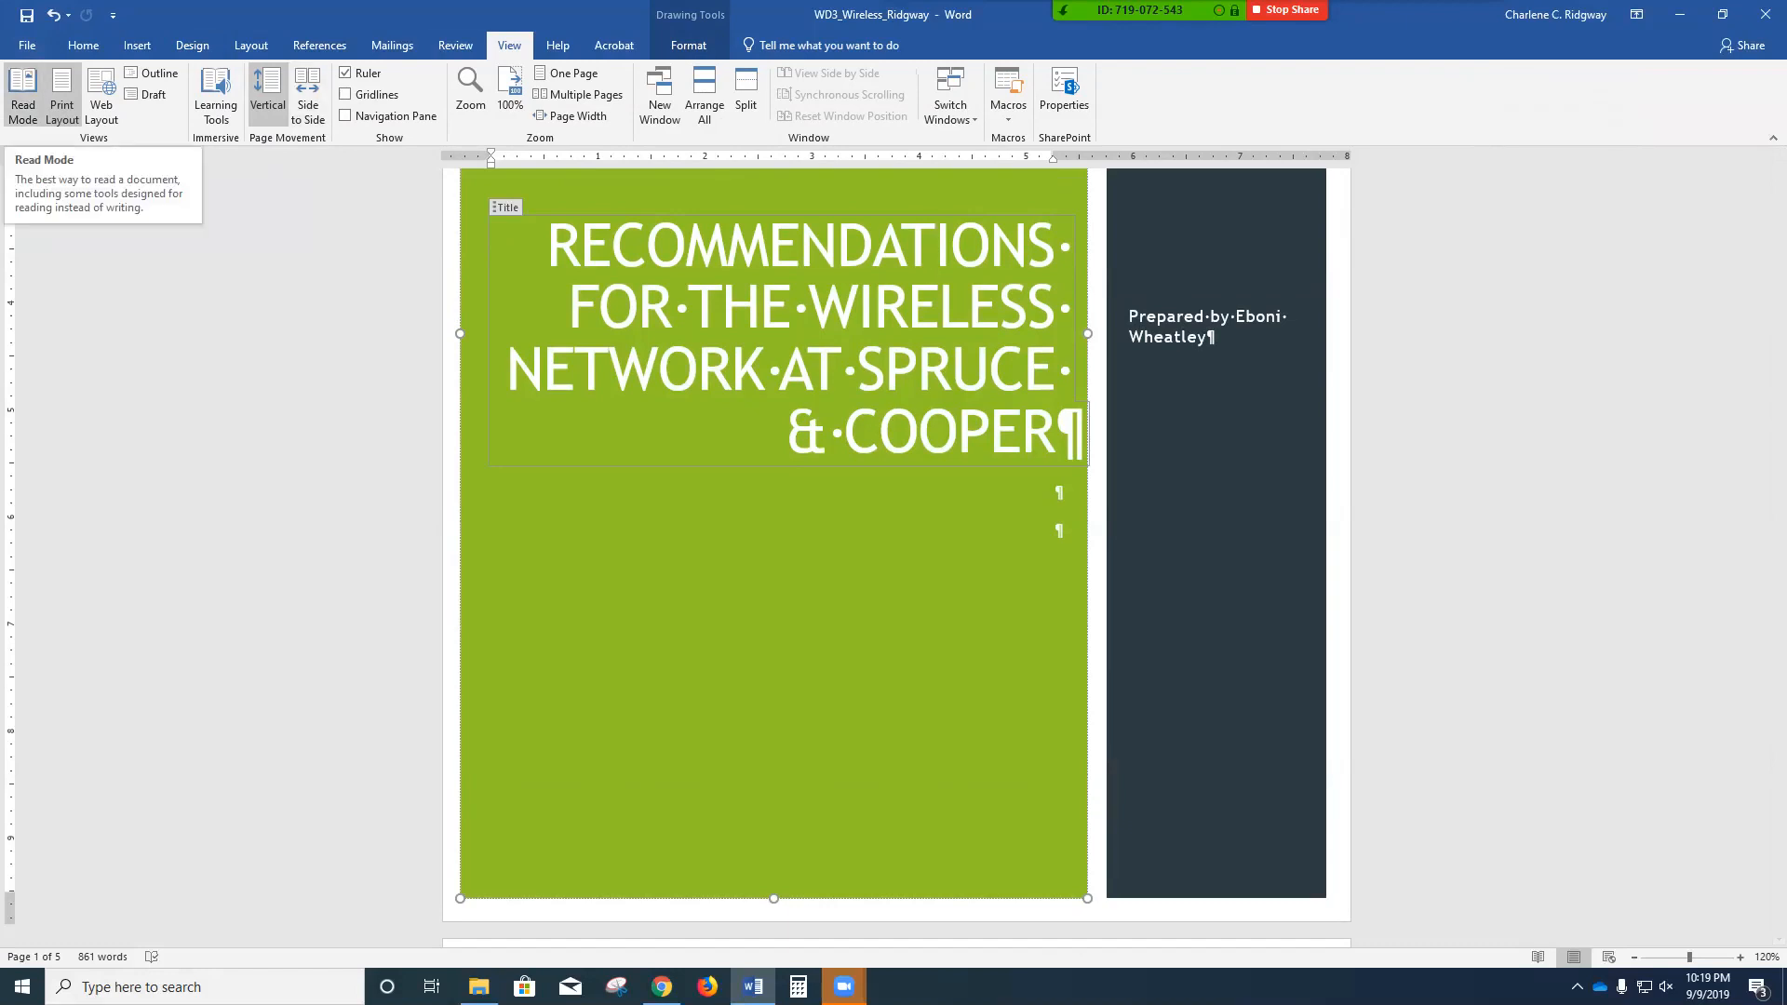
pyautogui.click(24, 93)
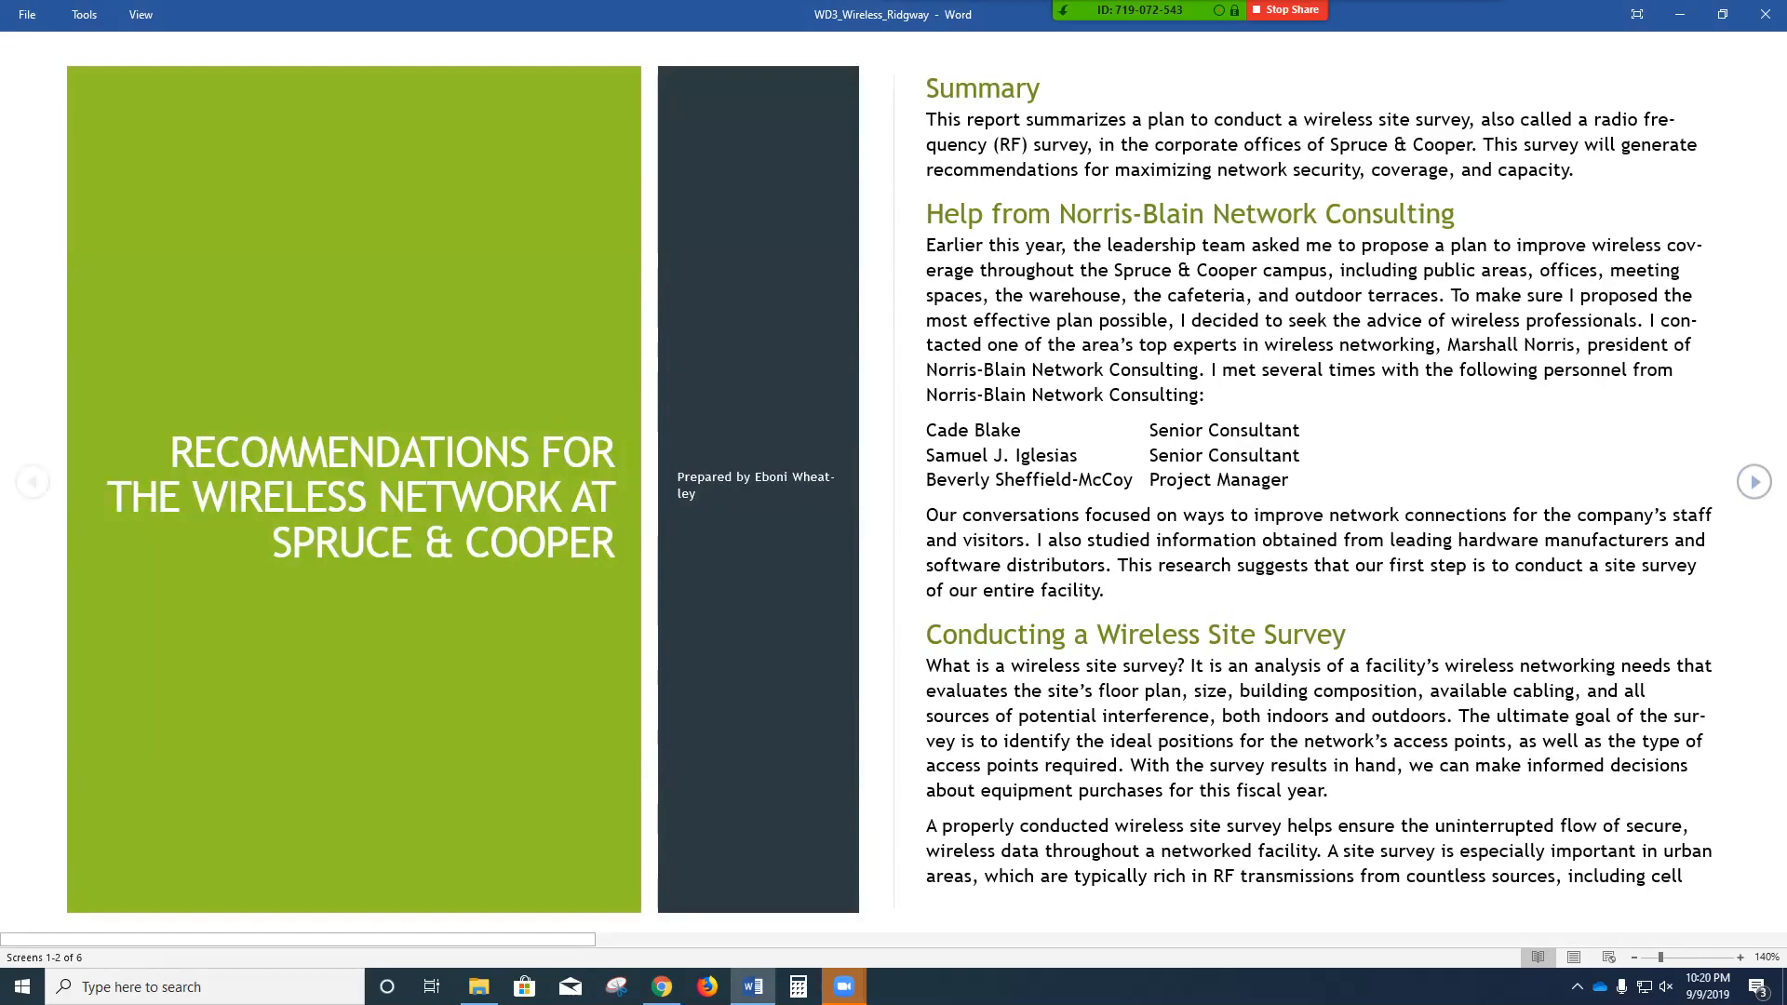
pyautogui.press('Right')
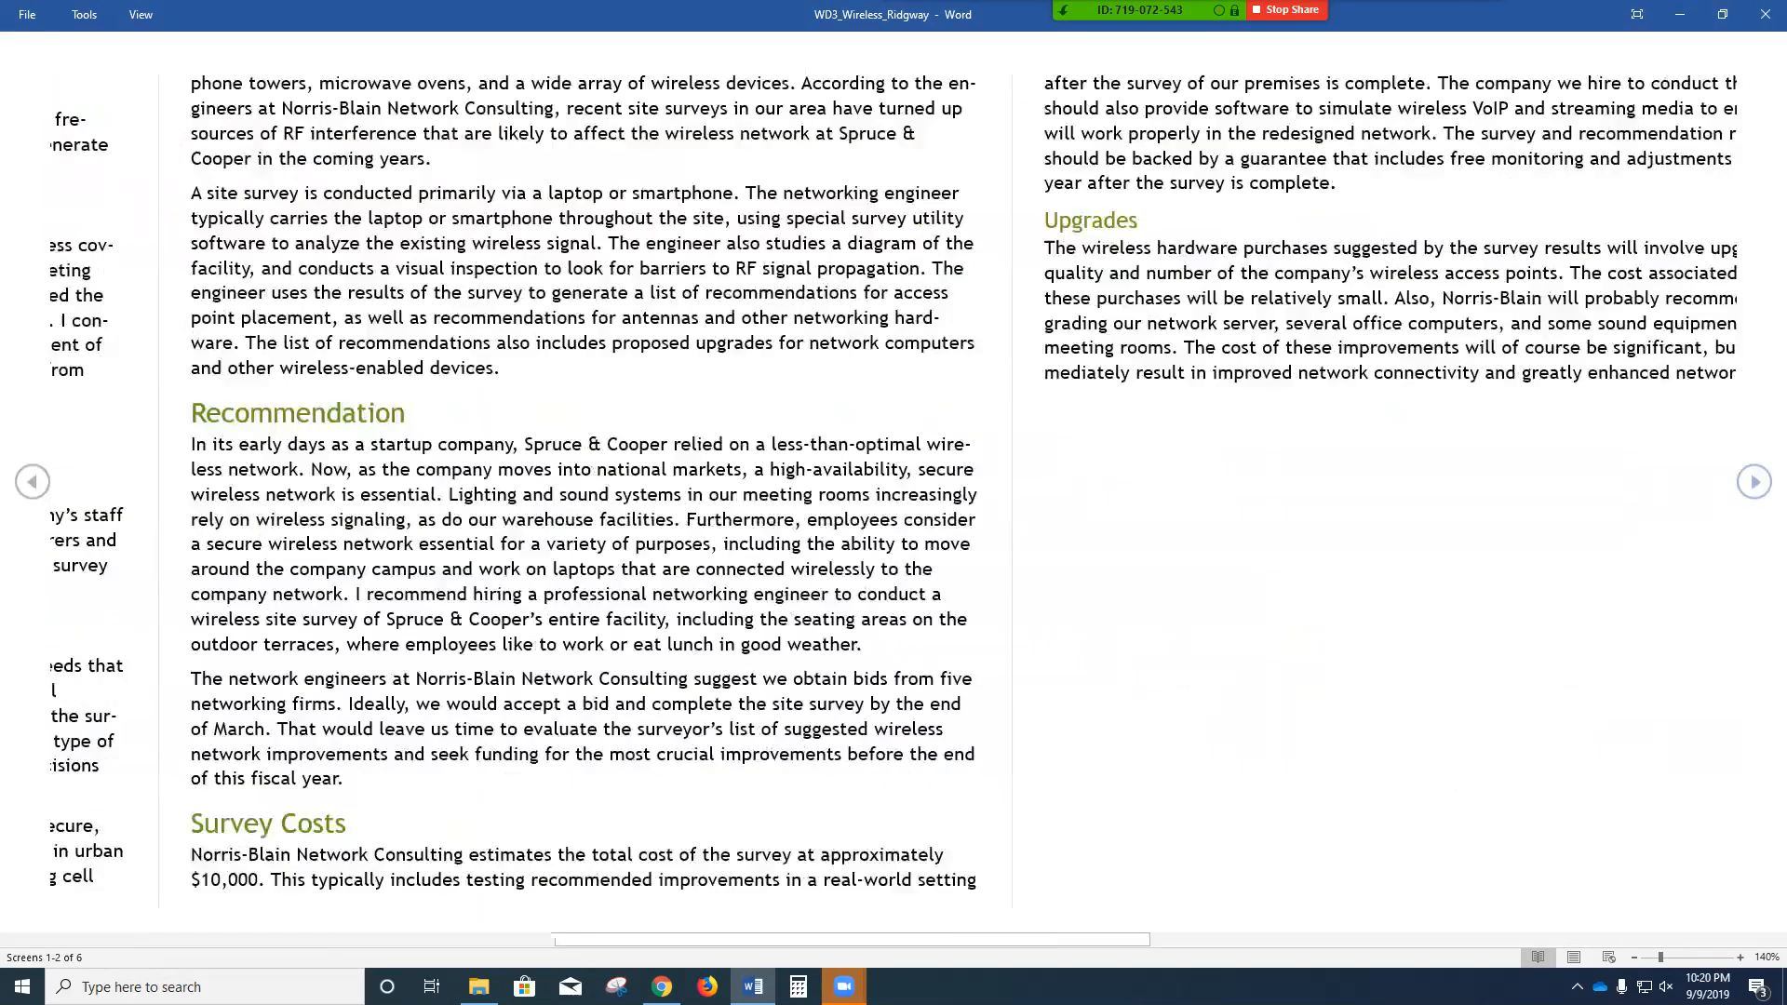
pyautogui.press('Right')
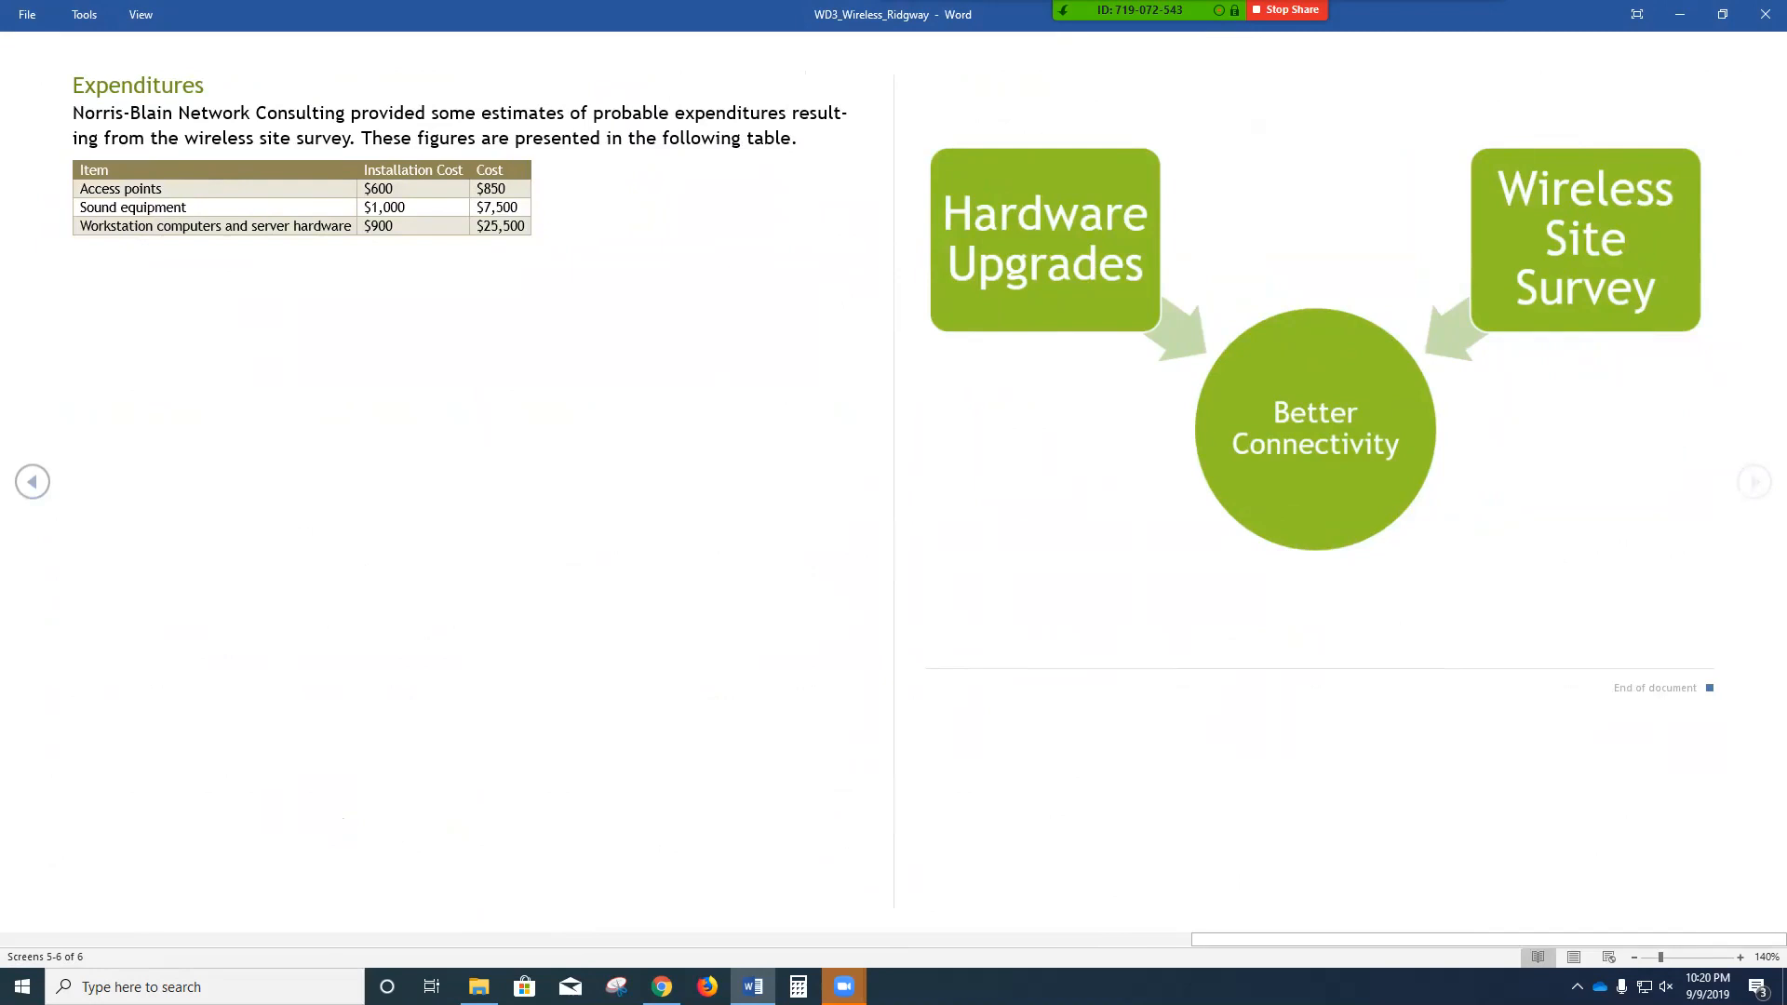
pyautogui.press('Left')
pyautogui.press('Left')
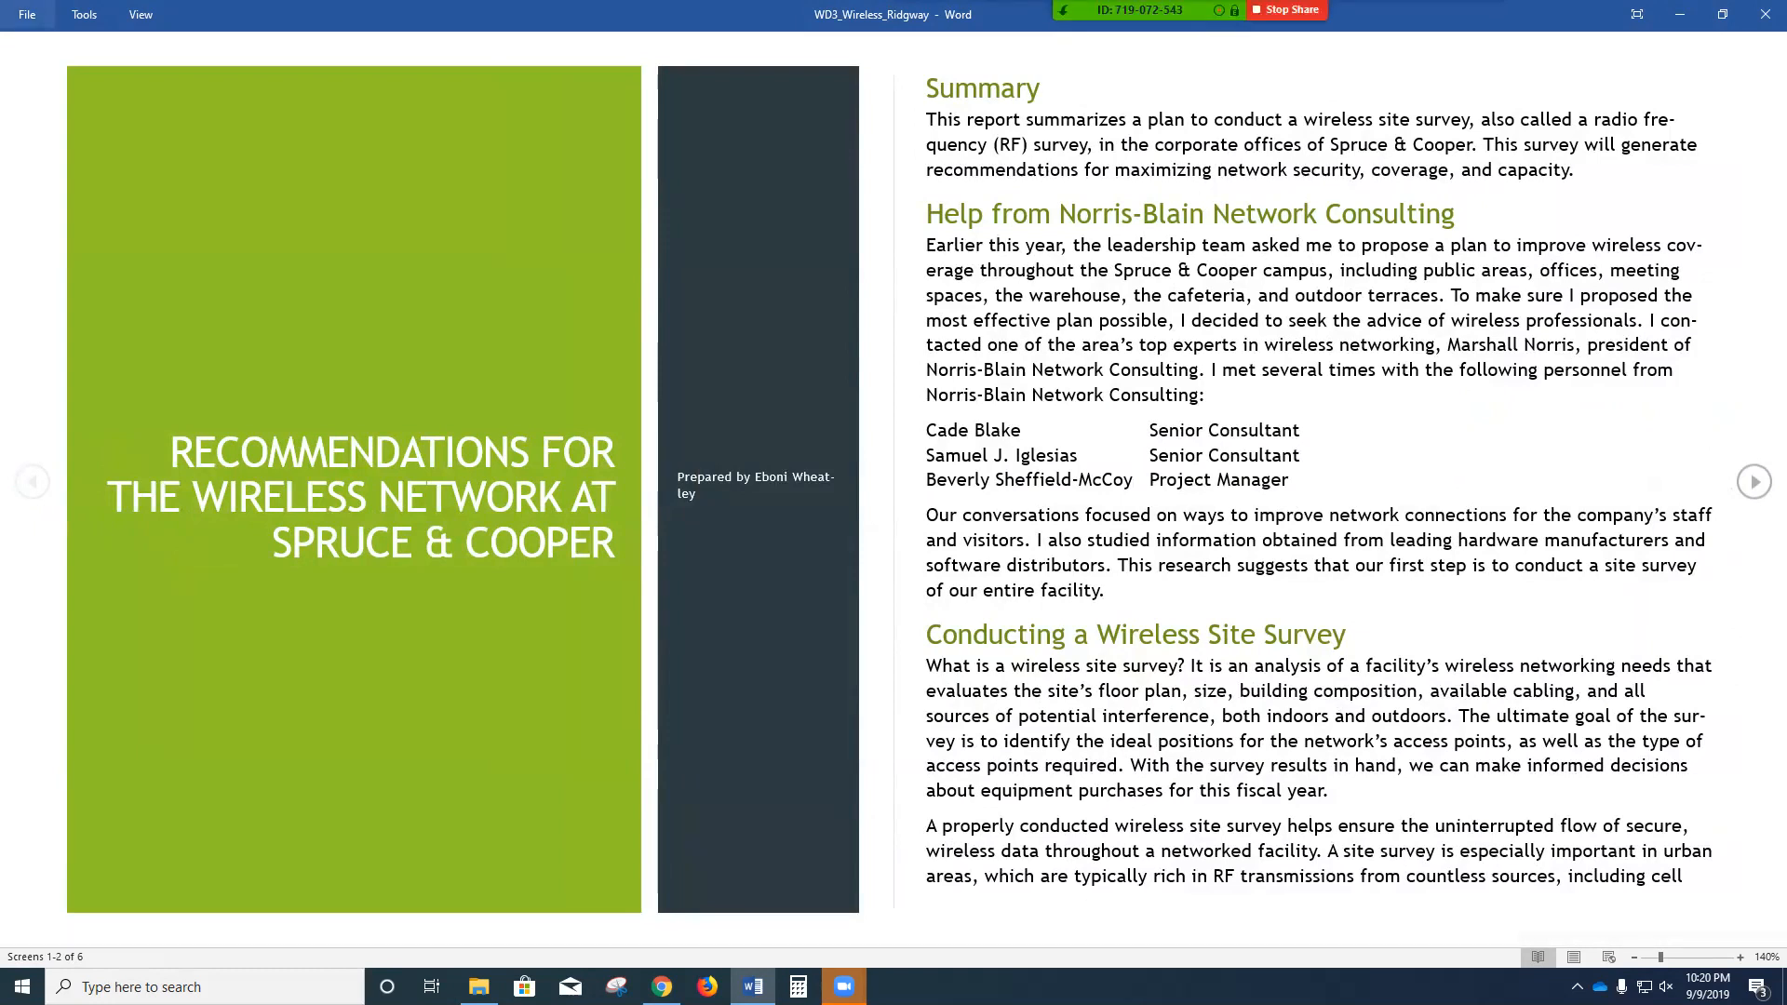
pyautogui.click(141, 15)
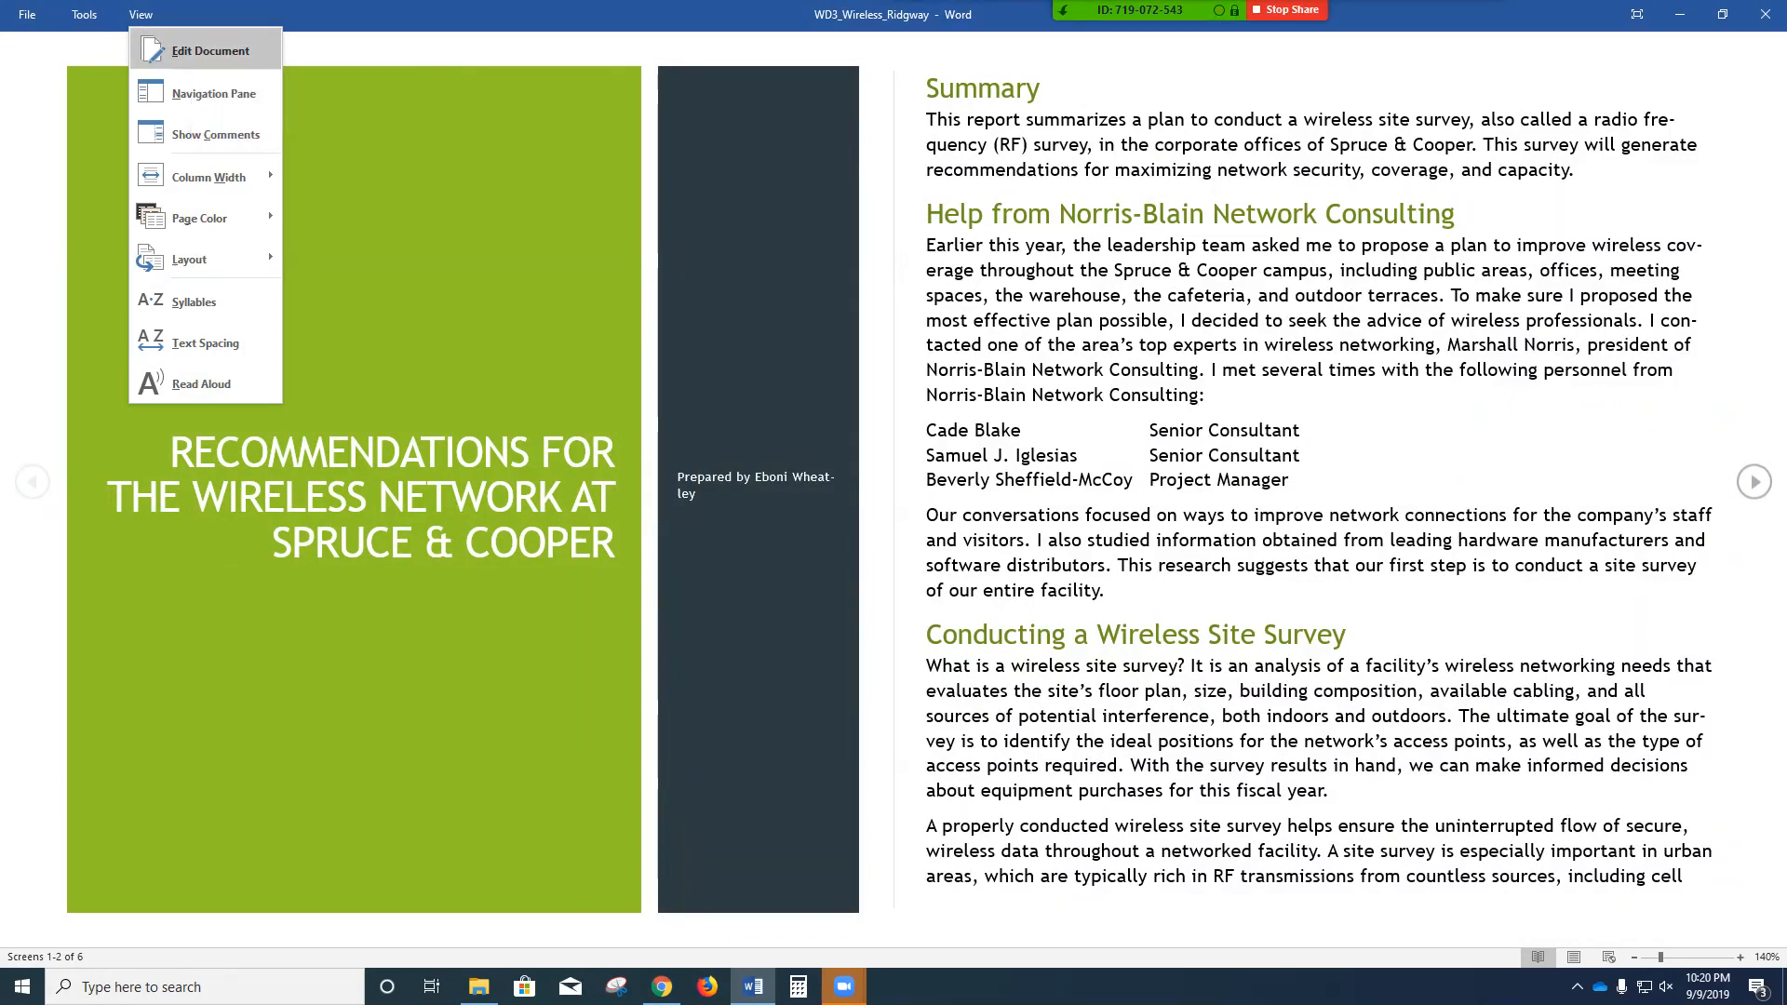
pyautogui.click(210, 50)
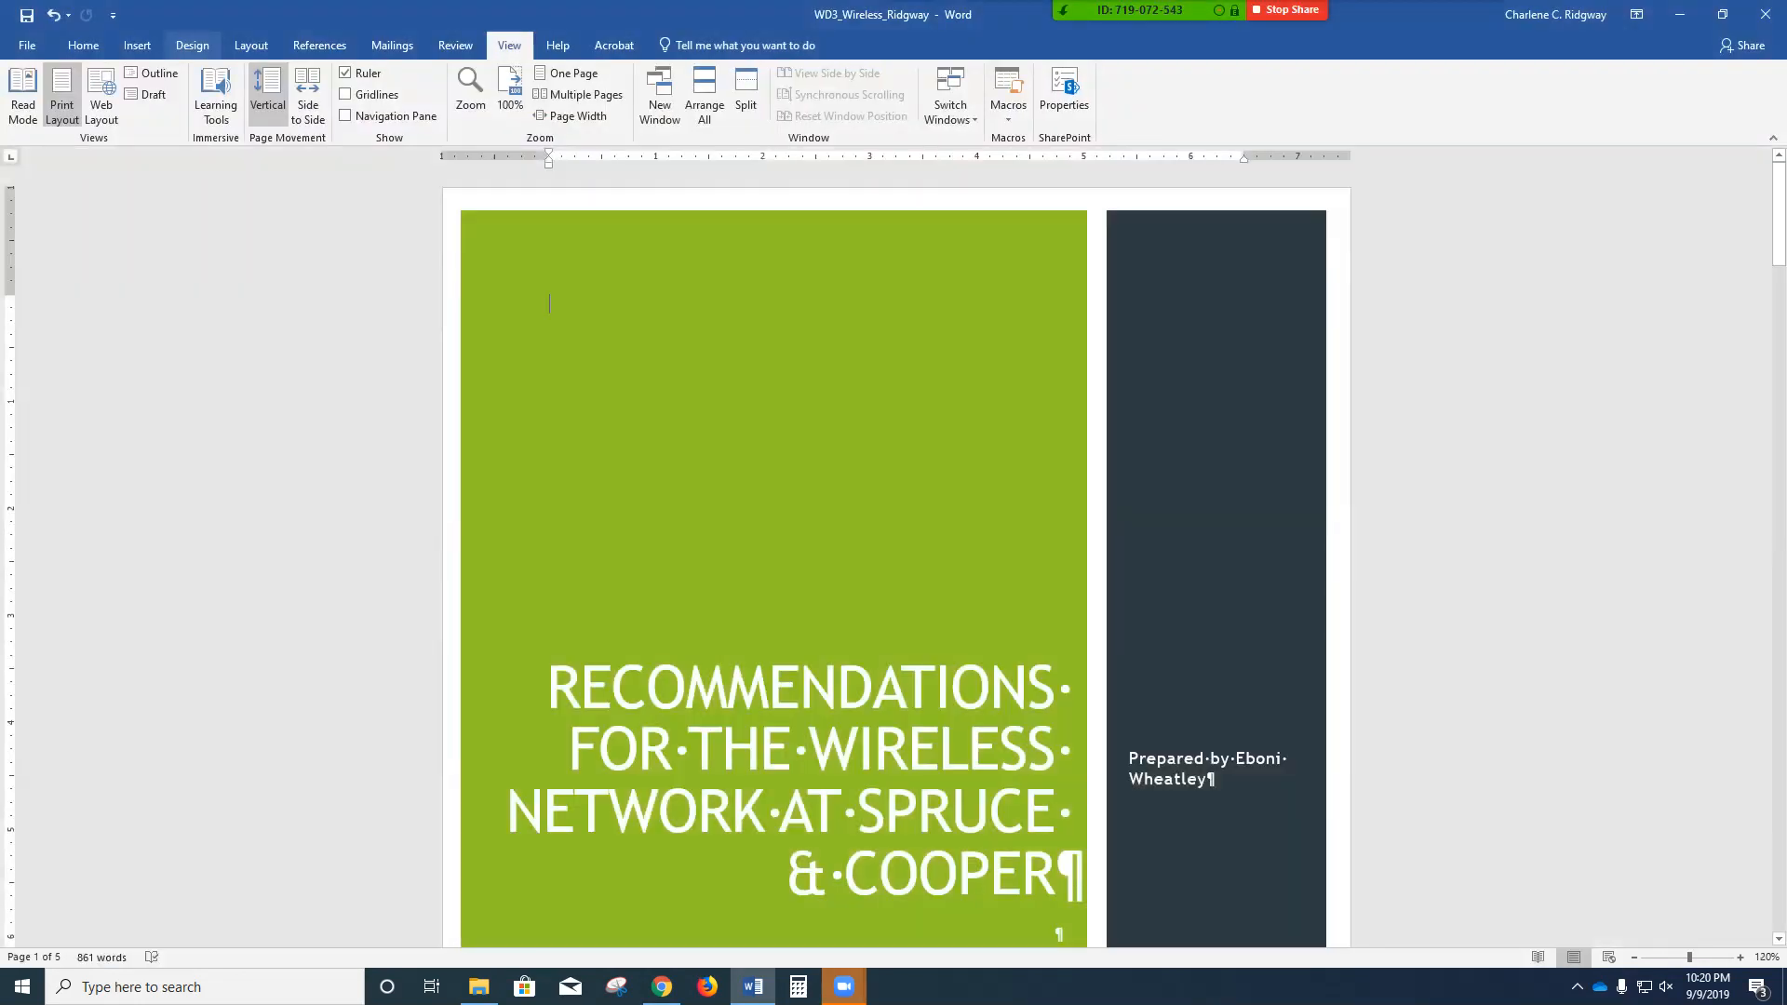